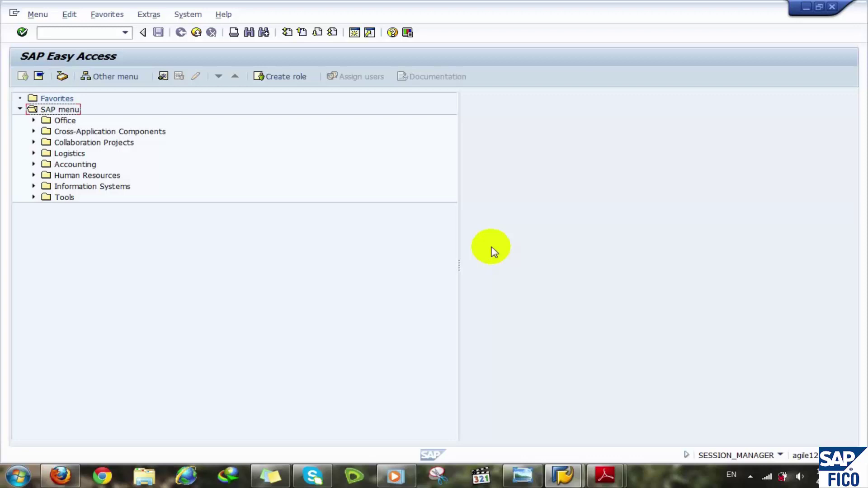
- Close the open picture viewer window and return to the SAP Easy Access screen
left_click(523, 473)
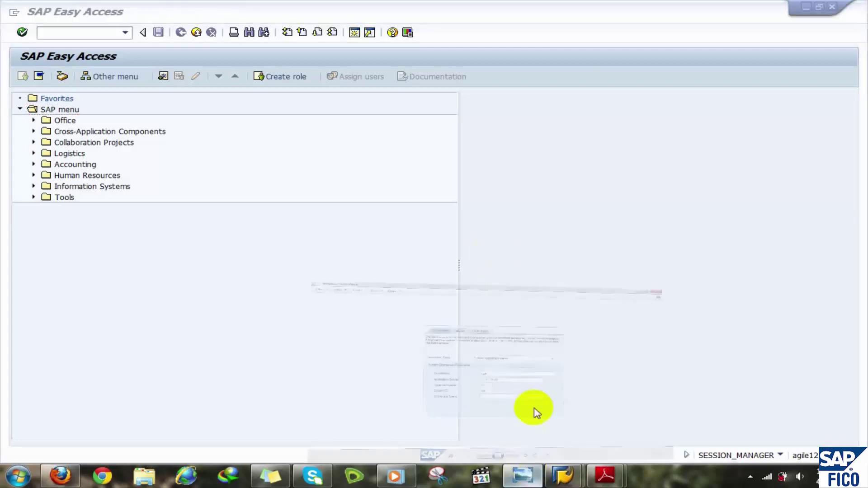
left_click(849, 5)
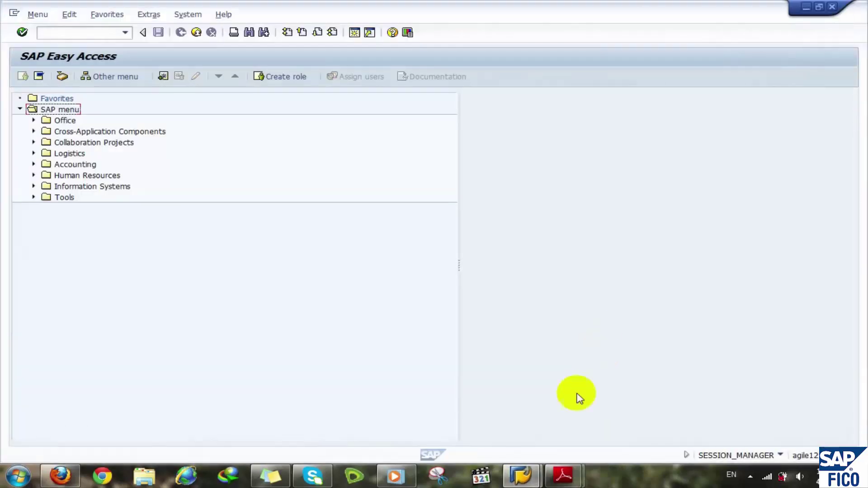
mouse_move(563, 475)
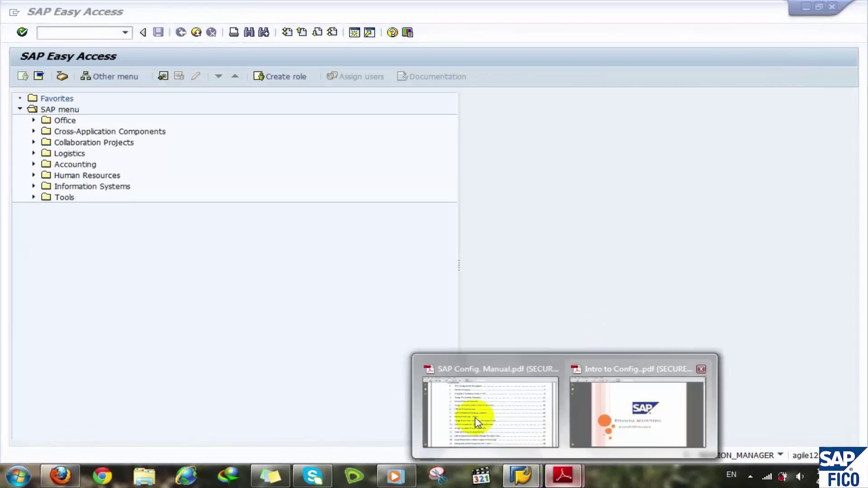
mouse_move(477, 423)
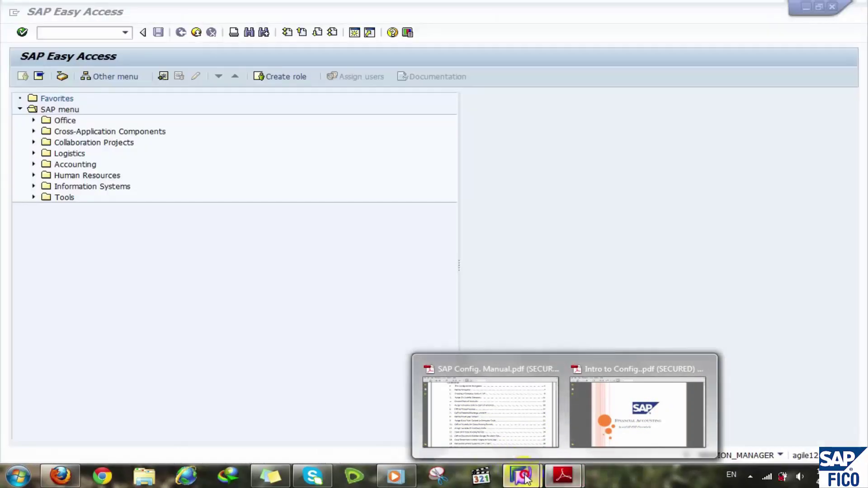
mouse_move(525, 477)
left_click(578, 378)
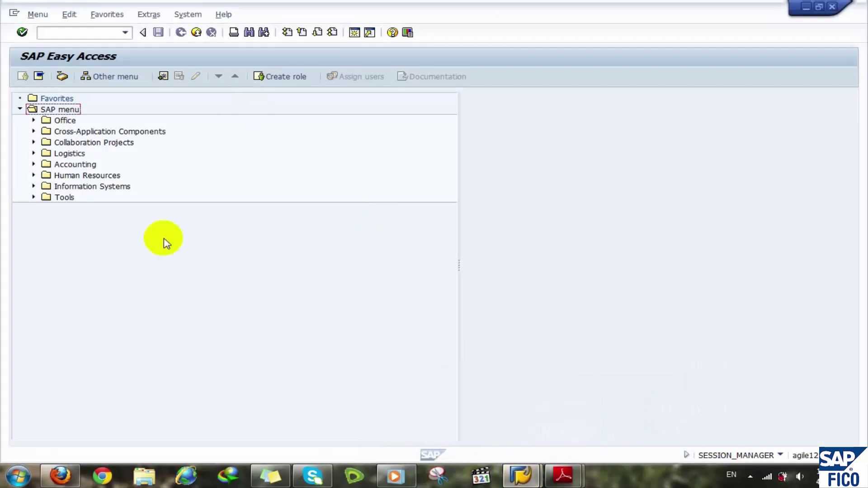
- Run transaction spro from SAP Easy Access and display the SAP Reference IMG
left_click(56, 202)
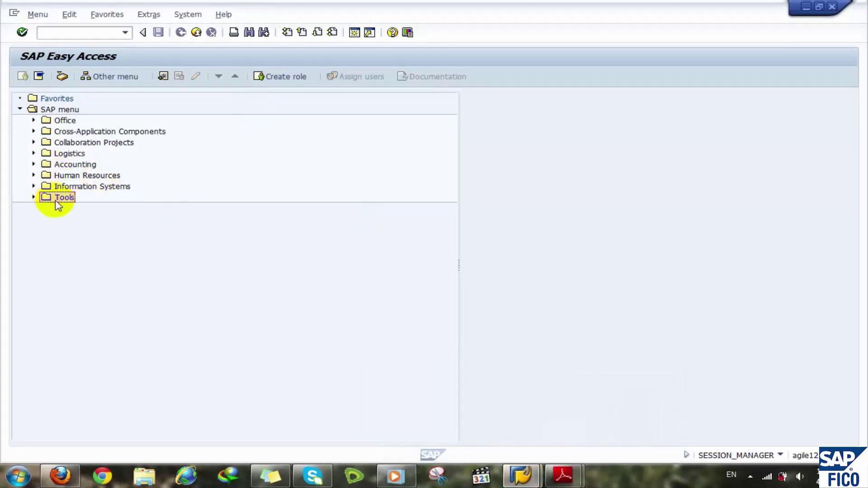
left_click(50, 33)
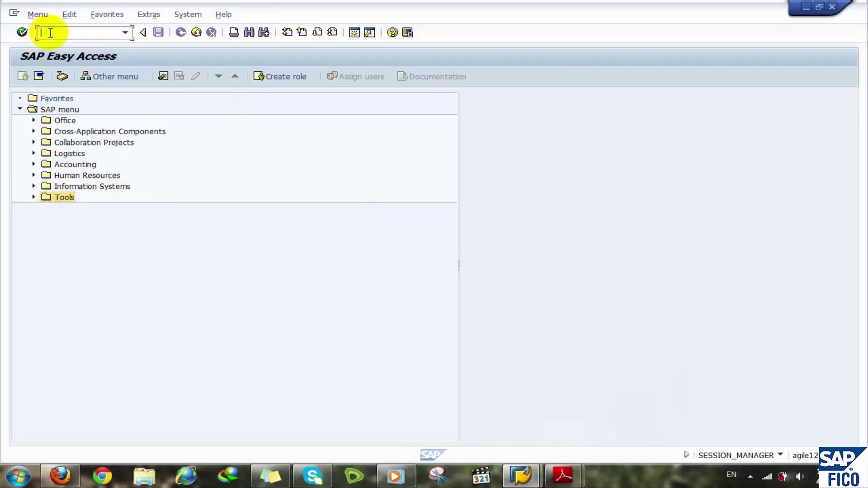
type("spro")
key("Return")
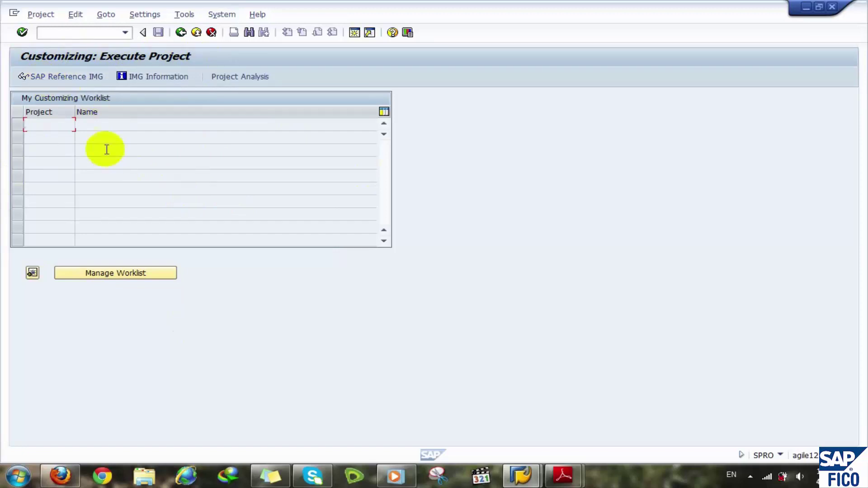
left_click(58, 80)
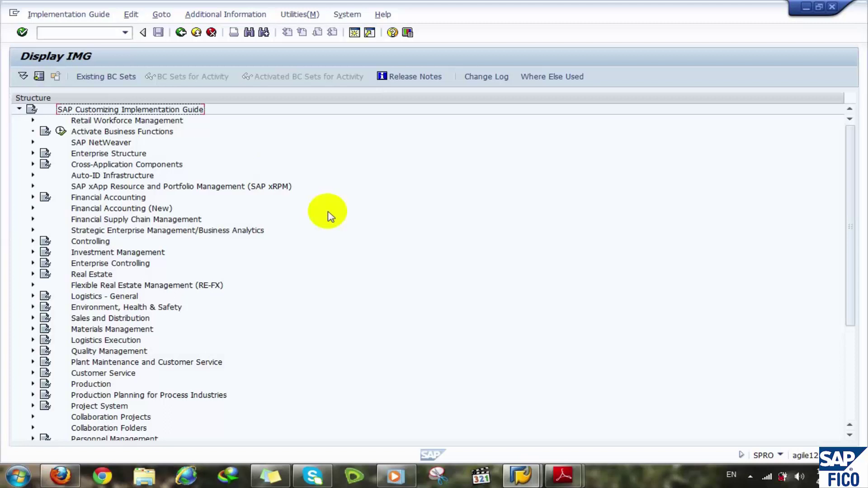
- Return to SAP Easy Access and reach the SAP Reference IMG through Tools, Customizing, IMG and SPRO - Execute Project
left_click(198, 33)
left_click(197, 33)
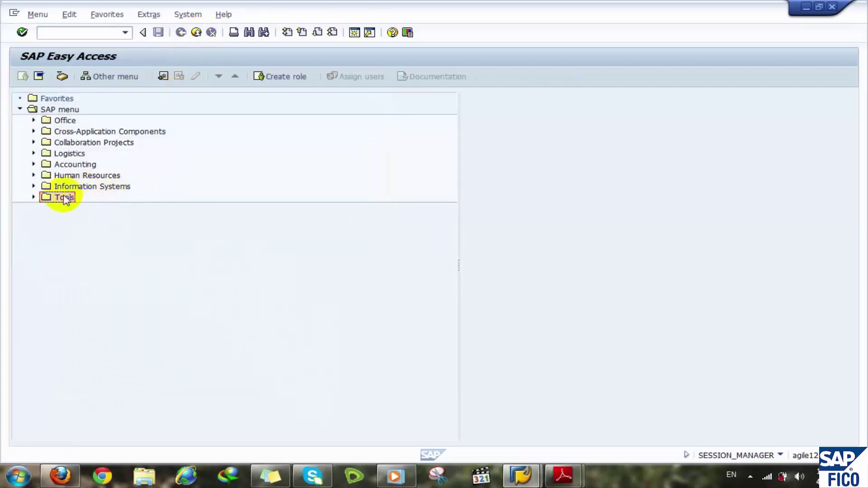
double_click(65, 198)
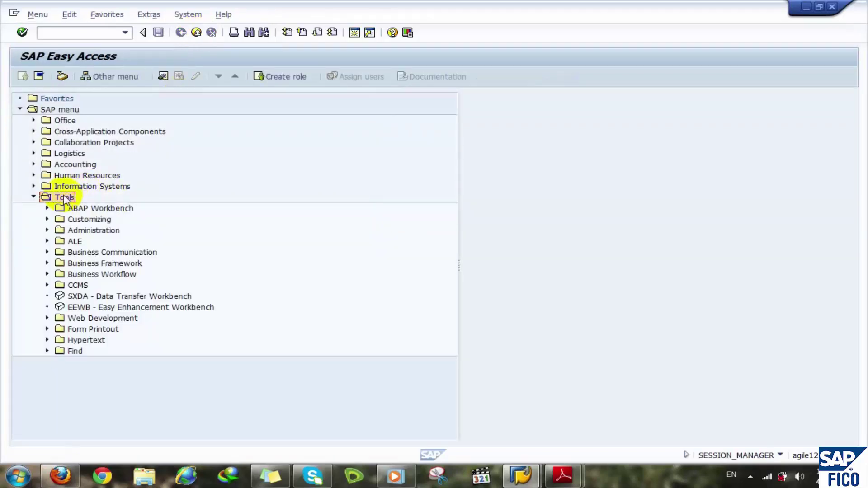
key("Down")
key("Right")
key("Down")
key("Right")
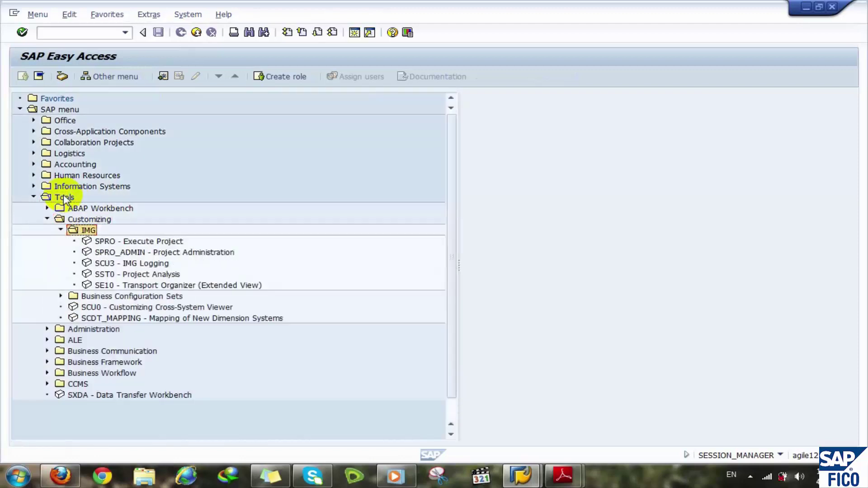
key("Down")
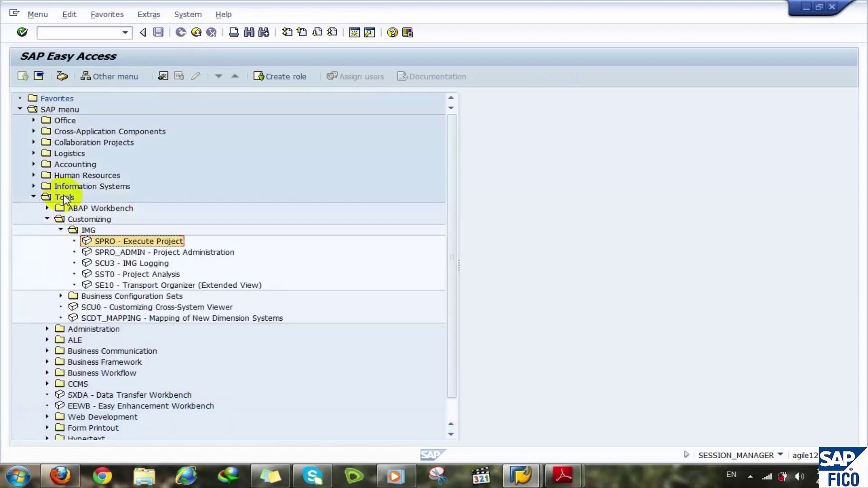
double_click(104, 242)
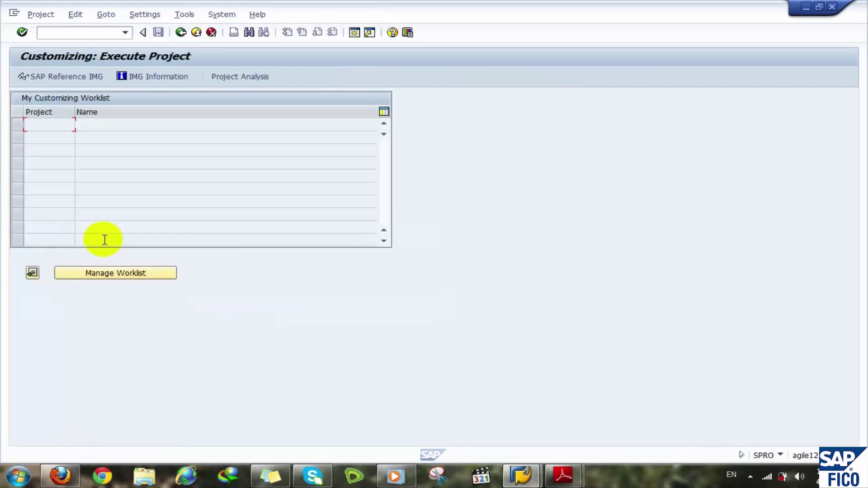
left_click(74, 79)
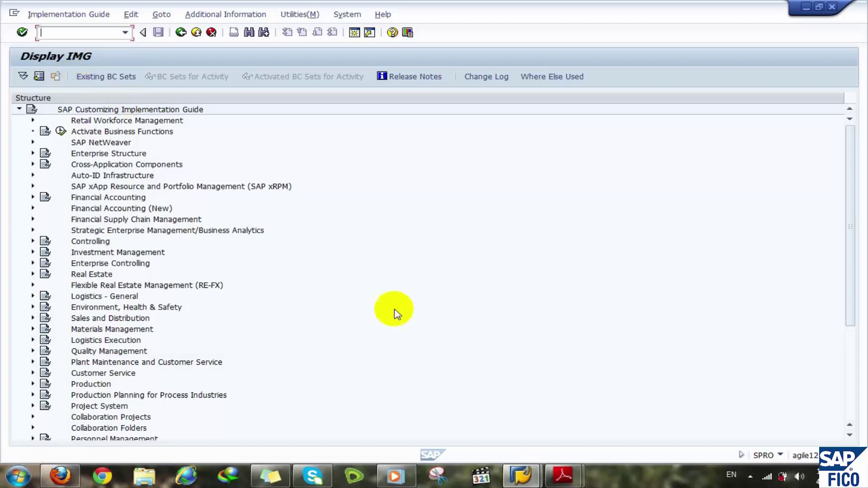
- Switch to SAP Config. Manual.pdf in Adobe Reader and highlight the posting period entries 10 to 12 in the Contents
left_click(563, 475)
left_click(490, 441)
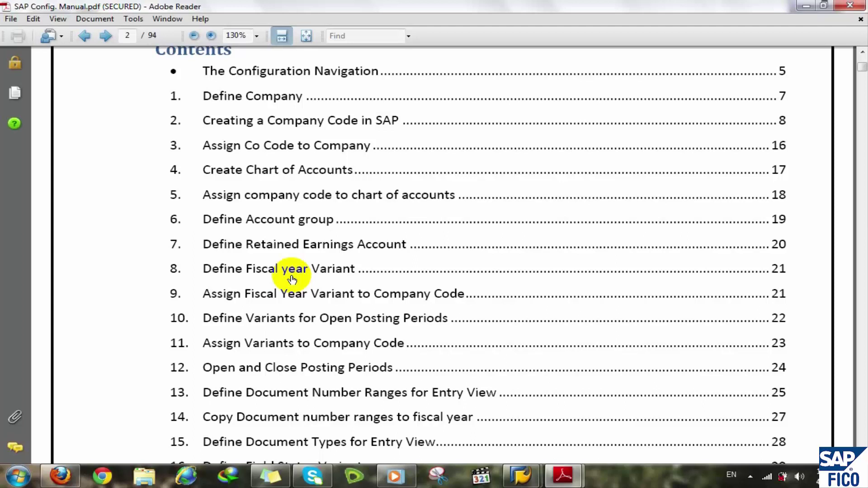
scroll(291, 279, "down", 1)
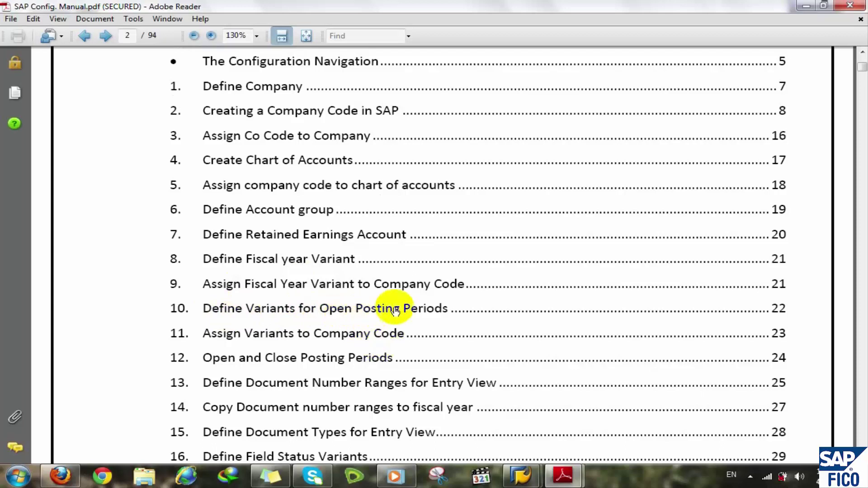
left_click_drag(205, 306, 425, 327)
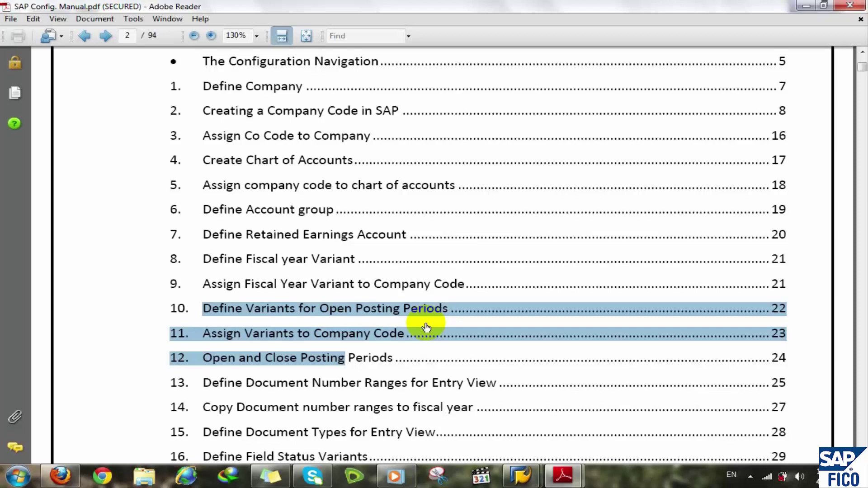
- Open section 13, Define Document Number Ranges for Entry View, and go back to the Contents page
left_click(376, 383)
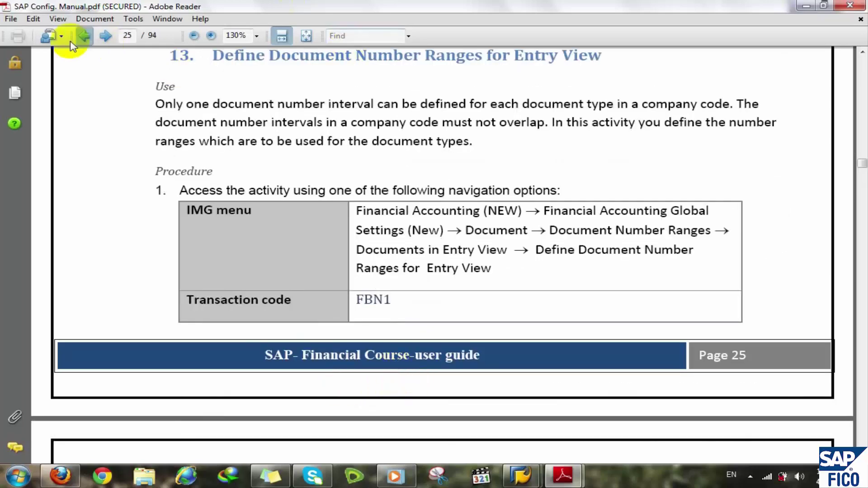
left_click(82, 38)
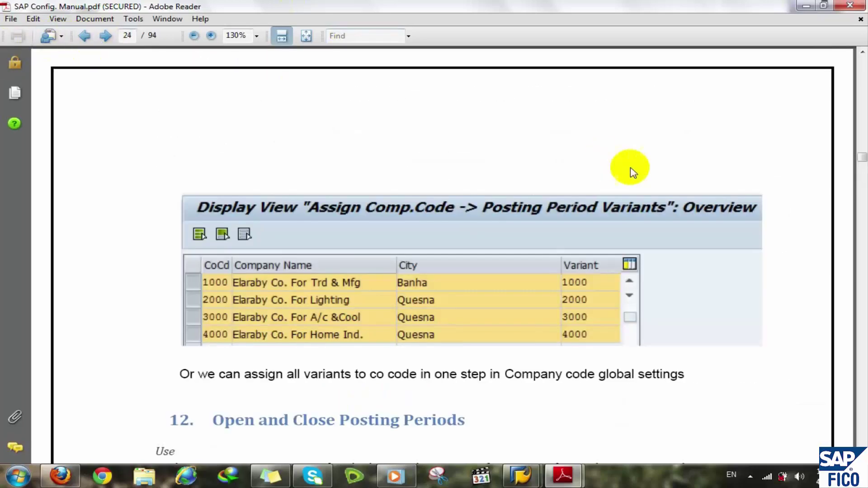
key("alt+Left")
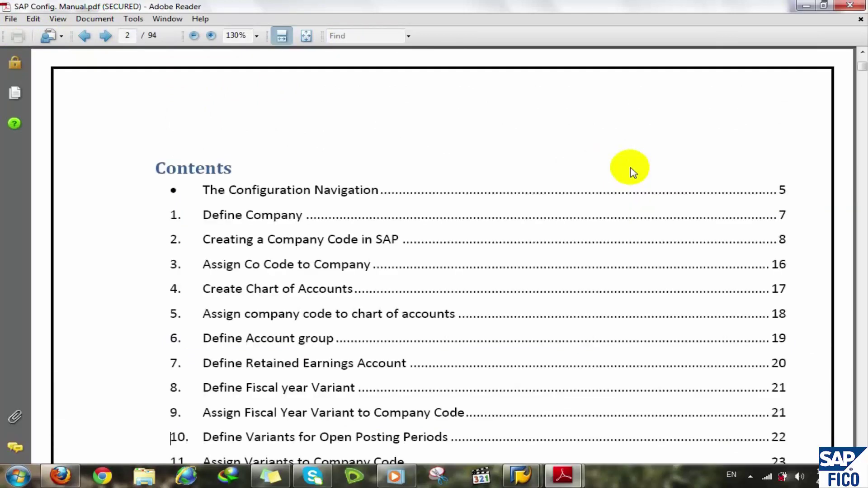
- Review the Contents entries from the company definition steps to the customer and vendor accounts master data
scroll(632, 172, "down", 5)
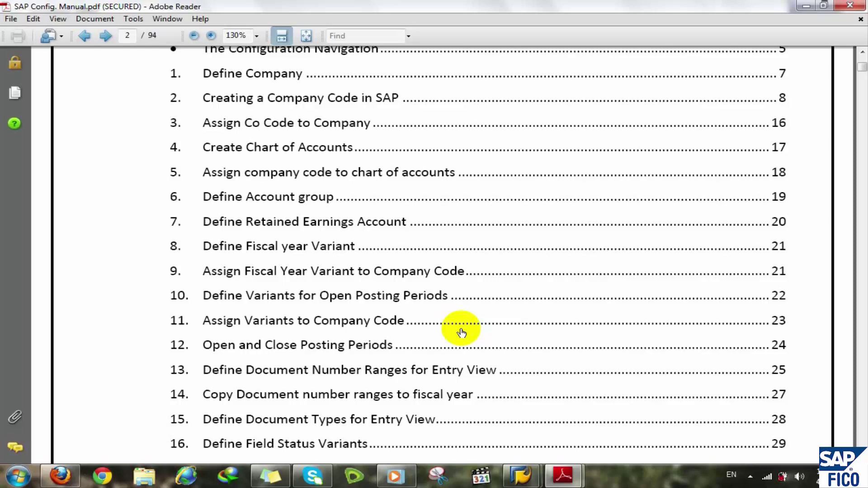
key("Down")
key("Down")
key("Down")
key("Down")
key("Down")
key("Down")
key("Down")
key("Down")
key("Down")
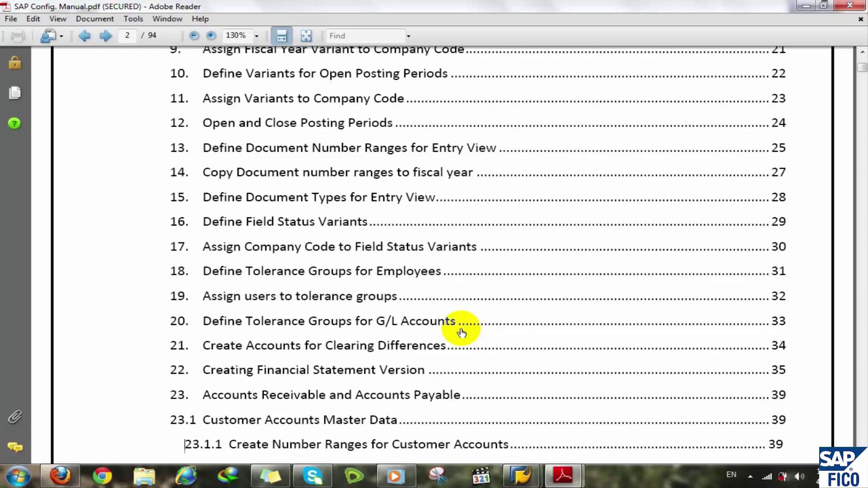
scroll(461, 332, "down", 4)
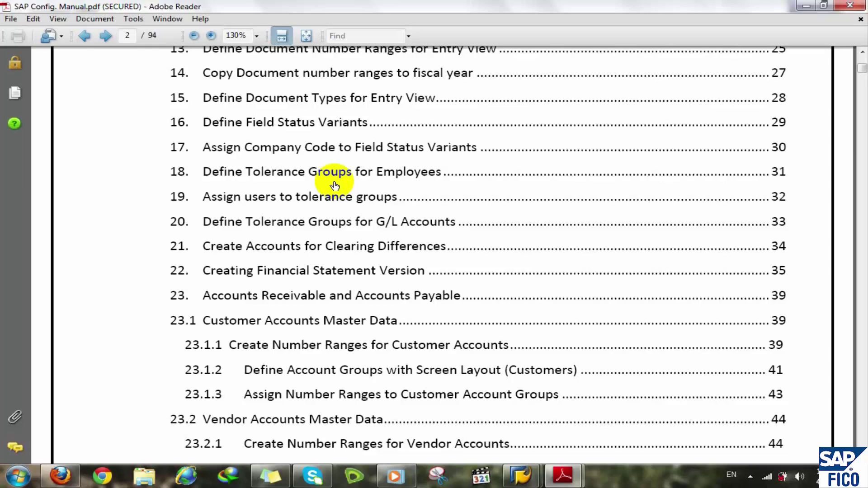
- Skim the manual's Contents between the general ledger topics and the Cash Journal section to see its overall scope
scroll(334, 185, "down", 10)
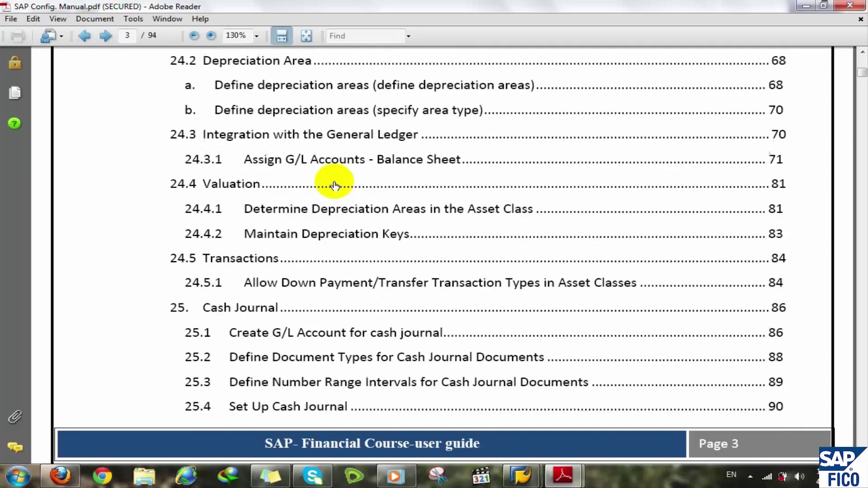
scroll(334, 185, "up", 5)
scroll(335, 186, "up", 5)
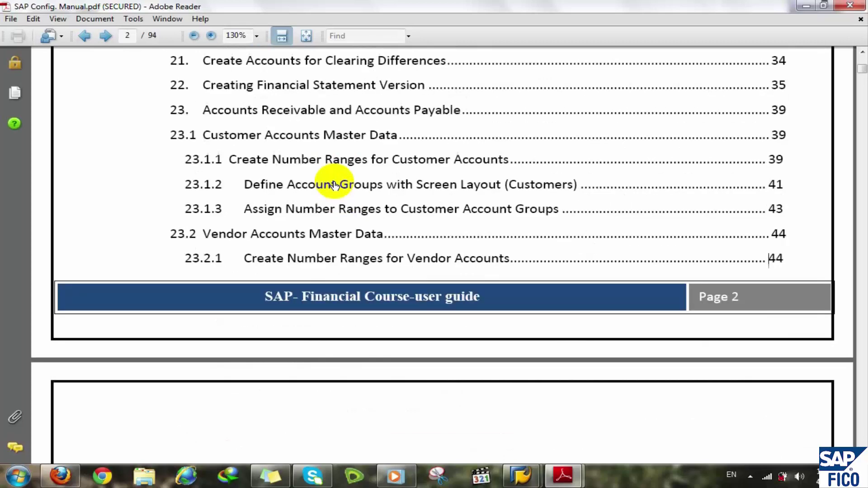
scroll(334, 185, "up", 5)
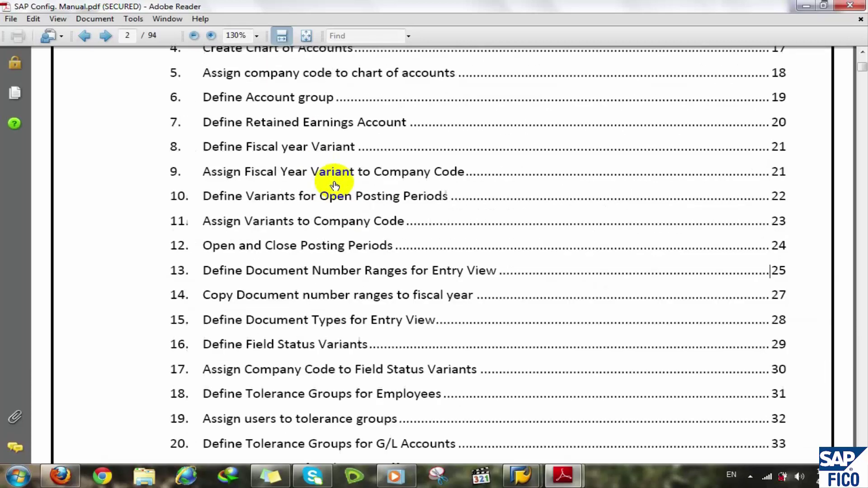
scroll(334, 185, "down", 5)
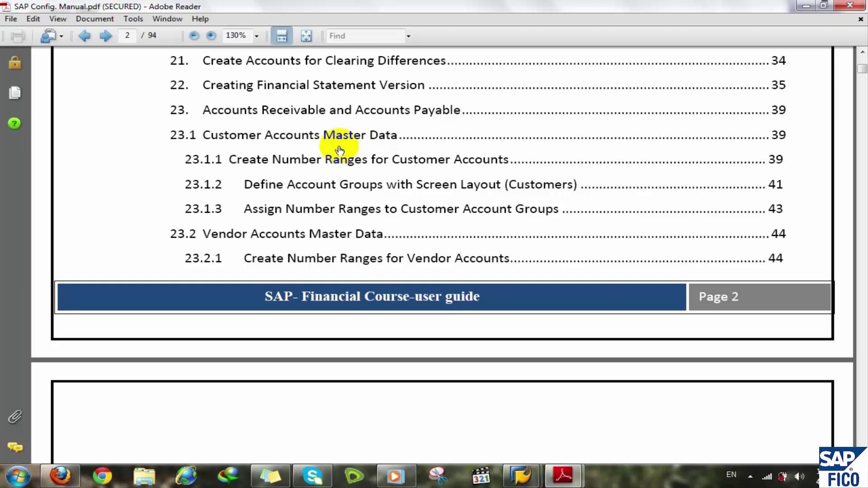
scroll(339, 149, "down", 10)
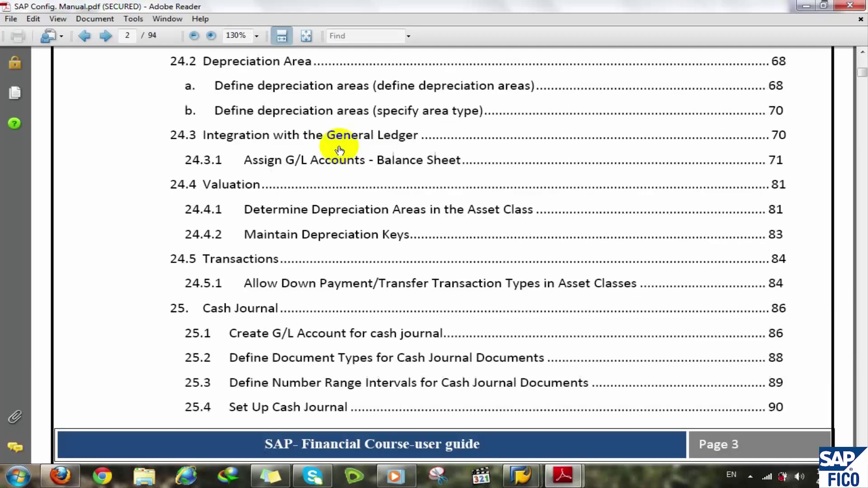
scroll(340, 147, "up", 10)
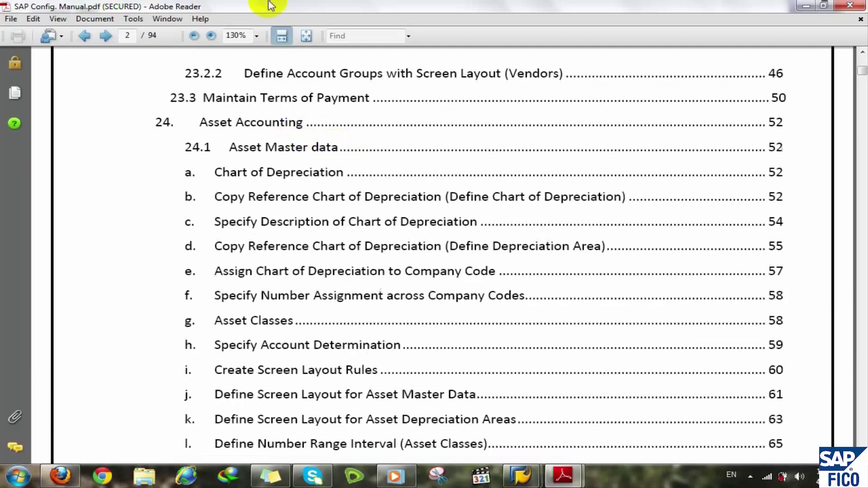
- Review the Asset Accounting and Cash Journal entries in the Contents on pages 3 and 4
left_click(862, 53)
left_click_drag(863, 52, 862, 52)
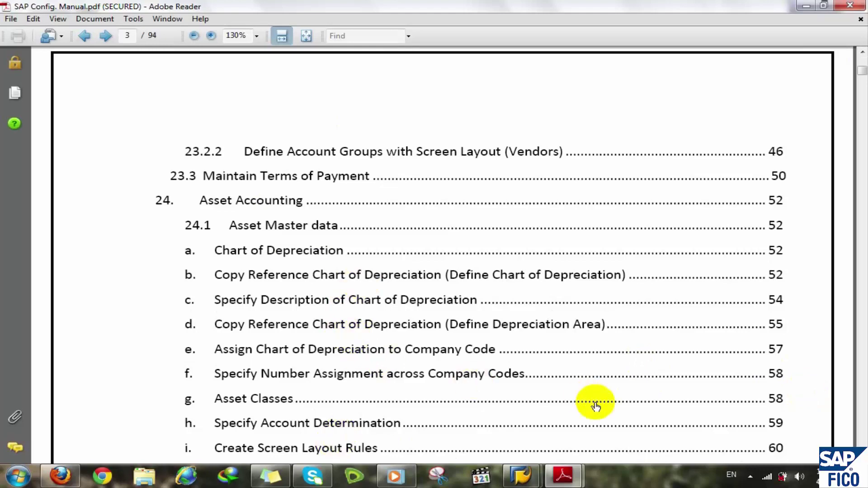
left_click(863, 366)
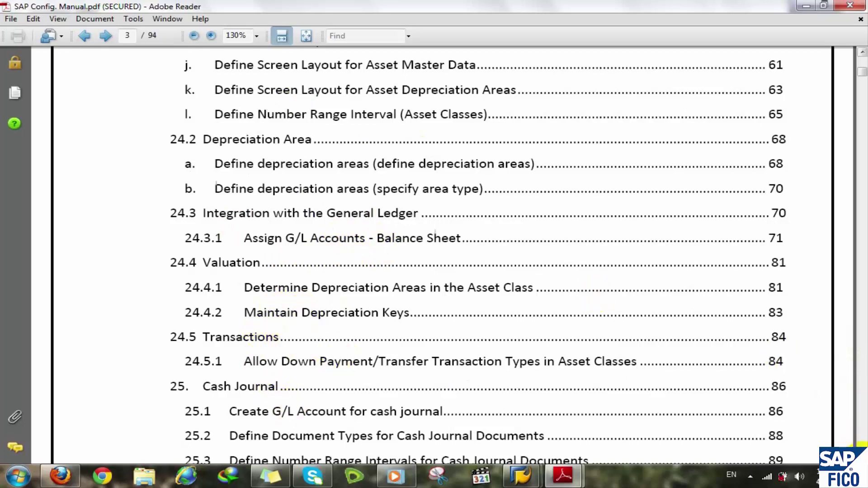
scroll(861, 446, "down", 2)
scroll(861, 446, "down", 12)
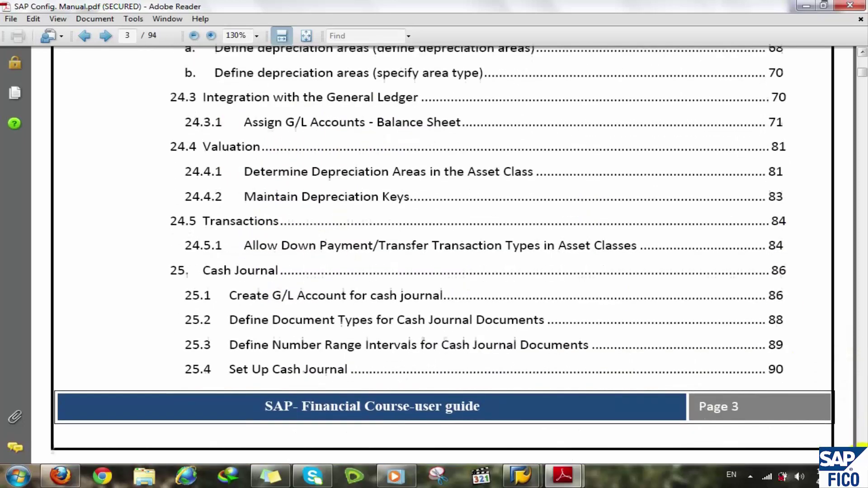
left_click(862, 53)
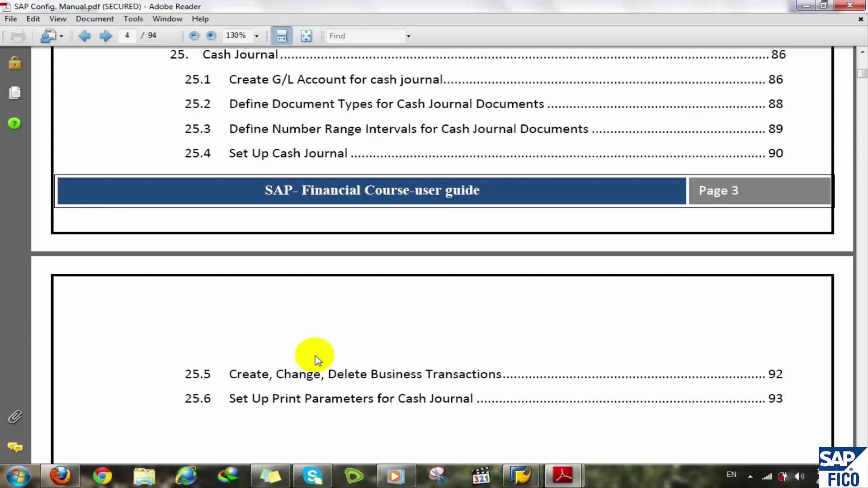
scroll(316, 357, "down", 10)
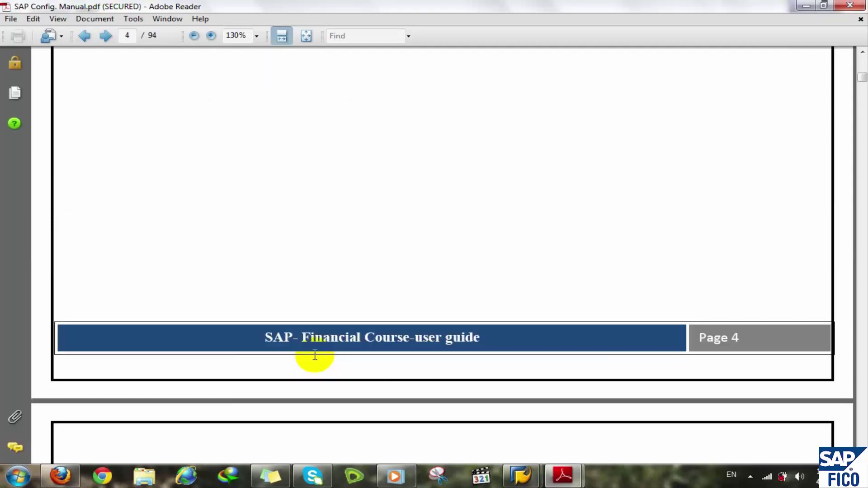
- Read the manual's Configuration Navigation section on pages 5 and 6, covering both routes to the configuration screen and the SAP Reference IMG
scroll(315, 356, "down", 5)
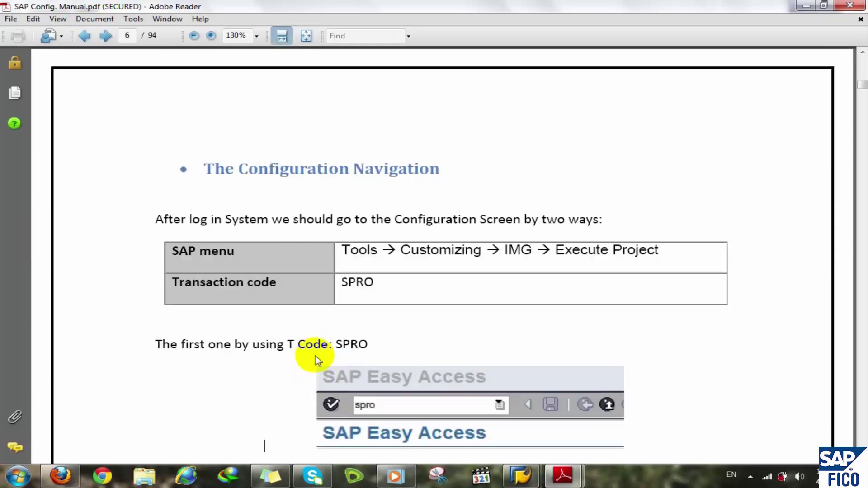
scroll(315, 356, "down", 10)
scroll(315, 357, "up", 15)
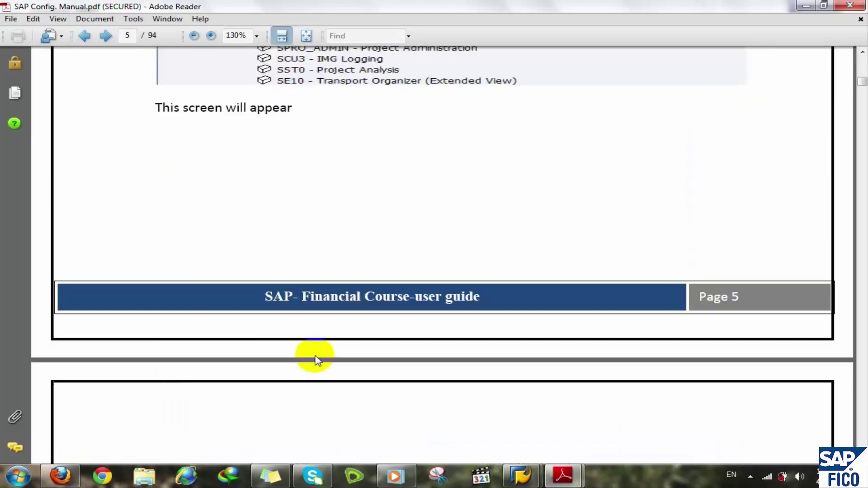
scroll(315, 356, "up", 8)
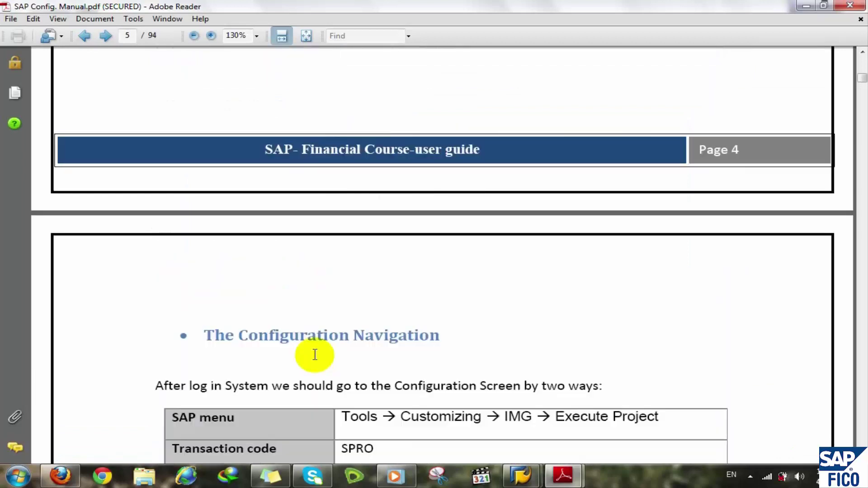
scroll(565, 375, "down", 3)
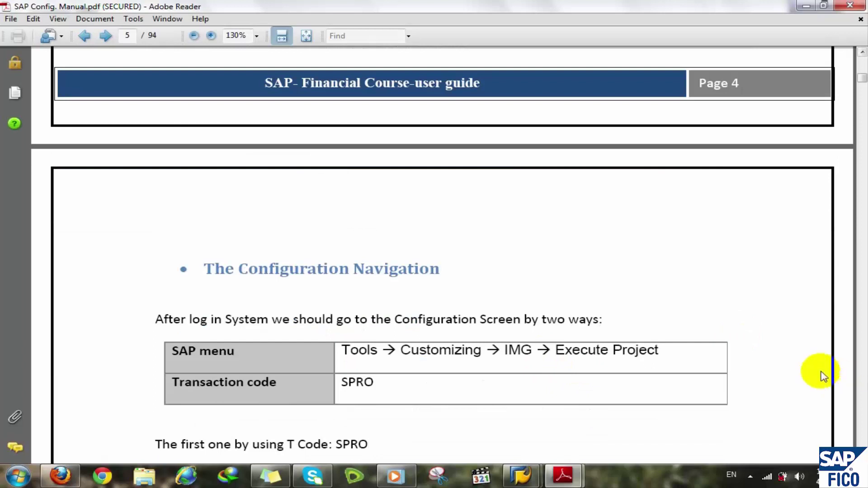
scroll(812, 383, "down", 2)
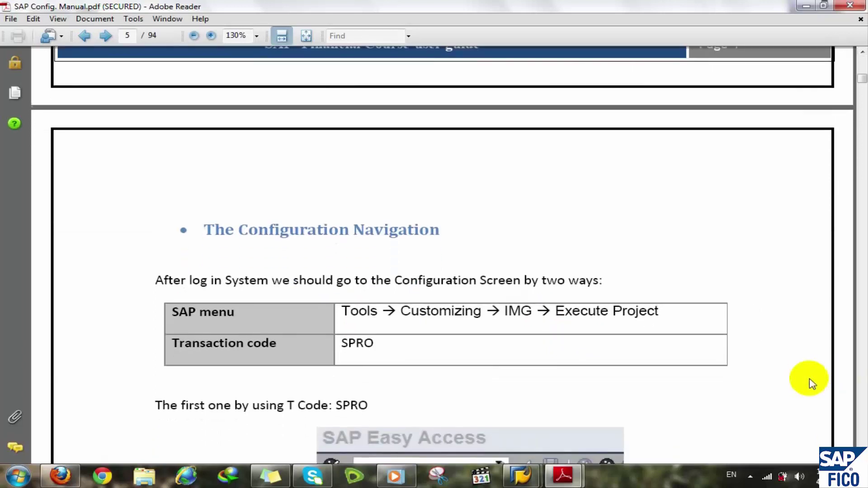
scroll(812, 383, "down", 2)
scroll(812, 383, "down", 4)
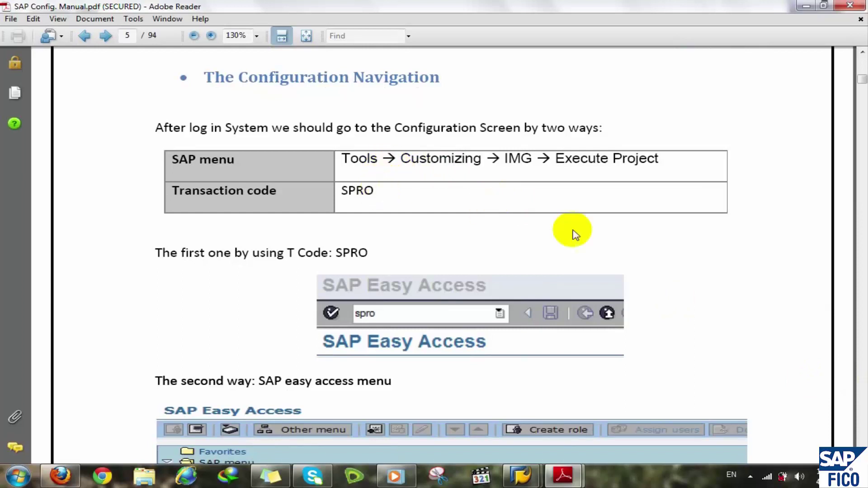
scroll(622, 273, "down", 3)
scroll(622, 273, "down", 10)
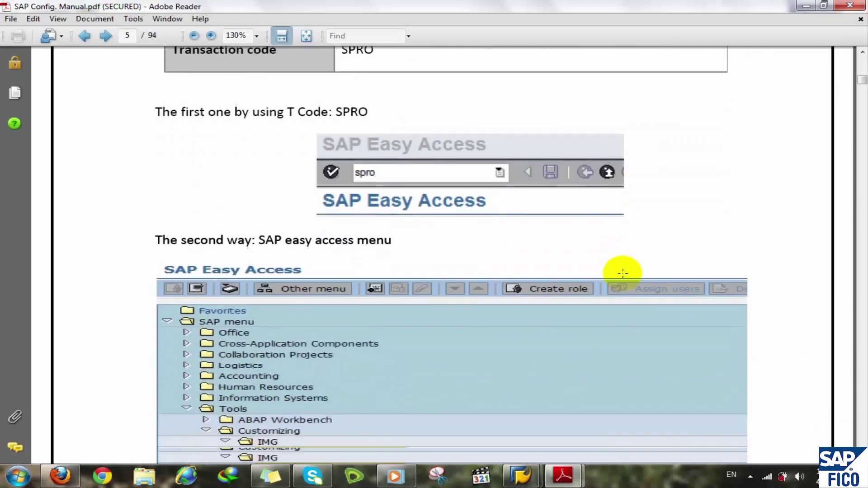
scroll(622, 273, "down", 7)
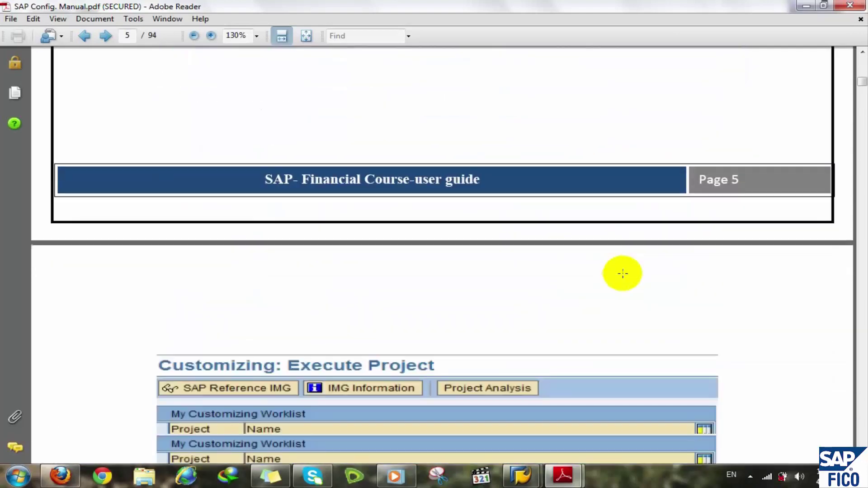
scroll(623, 273, "down", 2)
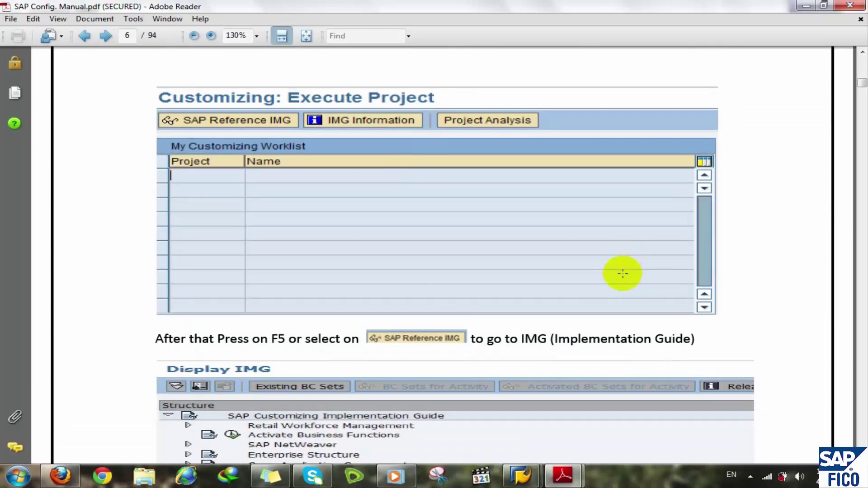
- Switch to the SAP window showing Display IMG and call G/L document entry directly from there with the command /nfb50
left_click(521, 475)
left_click(563, 426)
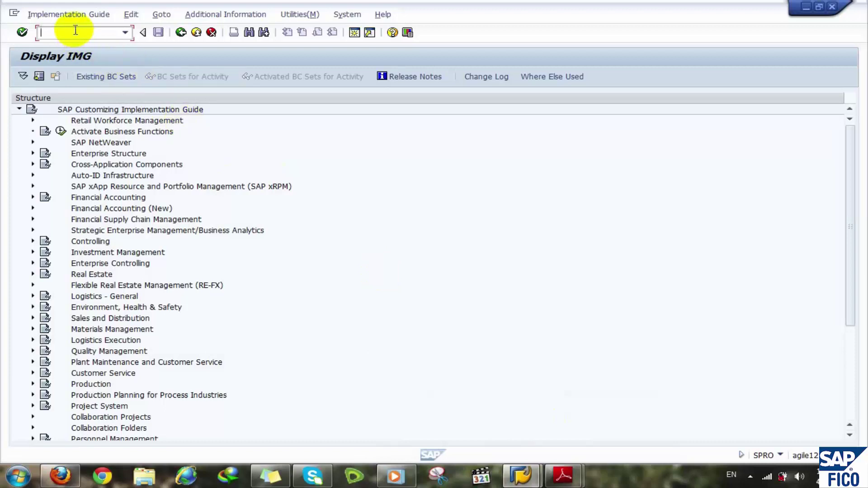
type("fb50")
key("Home")
type("/n")
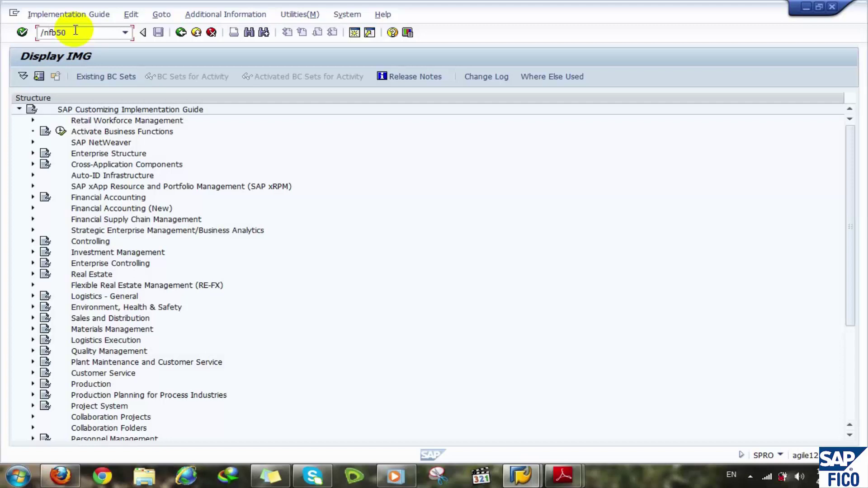
key("BackSpace")
key("BackSpace")
type("/n")
key("Return")
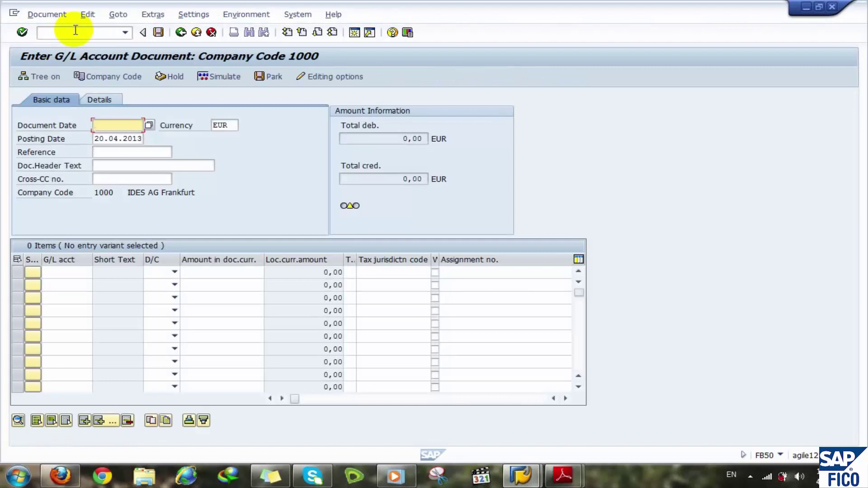
- Return to SAP Easy Access with the command /n and open the customizing implementation guide through SPRO - Execute Project
left_click(76, 30)
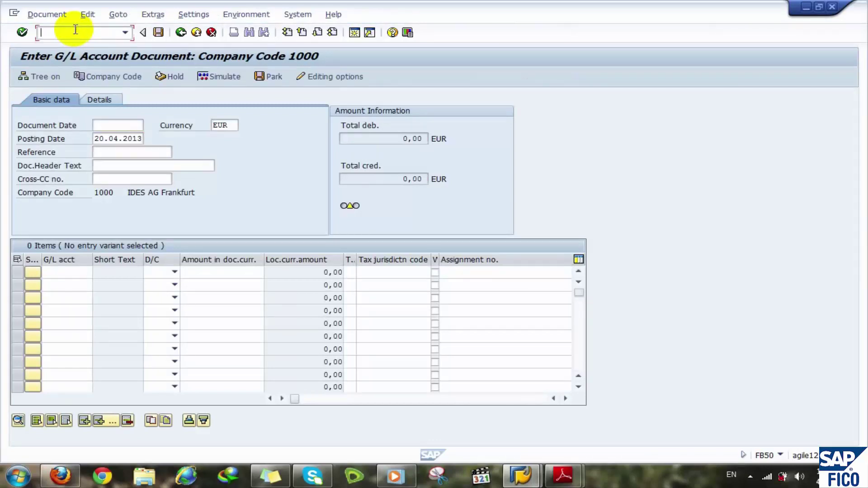
type("/n")
key("Return")
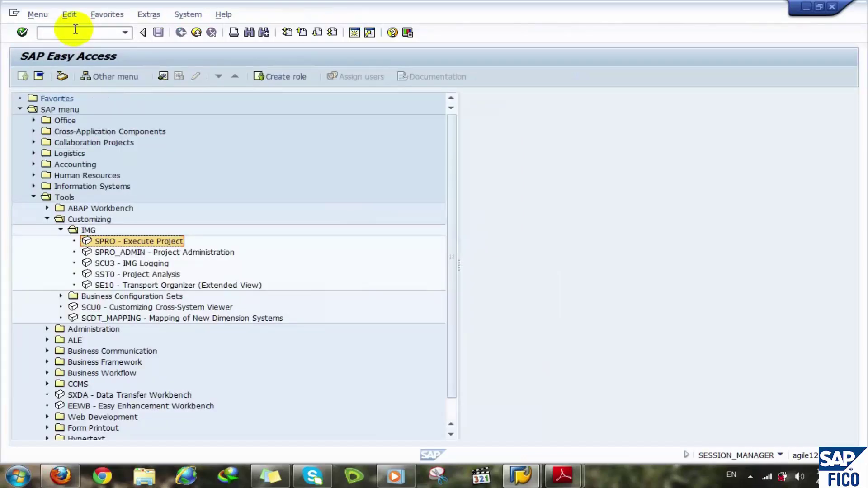
double_click(100, 242)
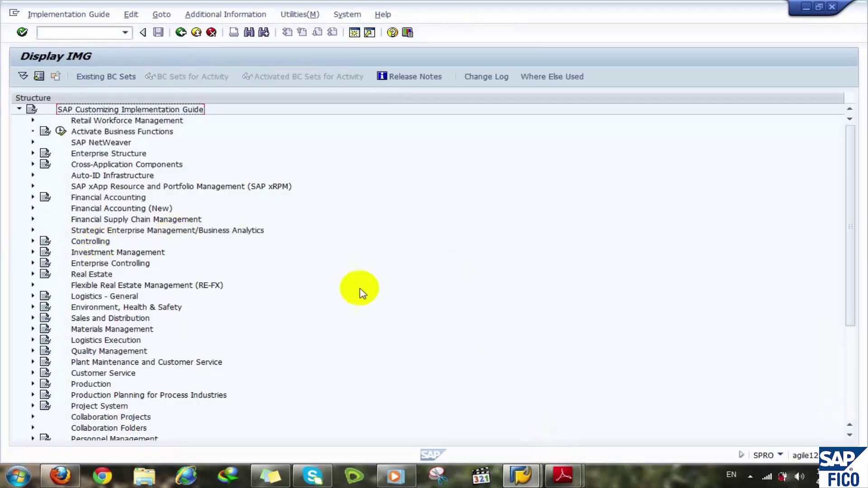
- Expand SAP NetWeaver and its General Settings node in the implementation guide to show the settings for countries and currencies
left_click(93, 211)
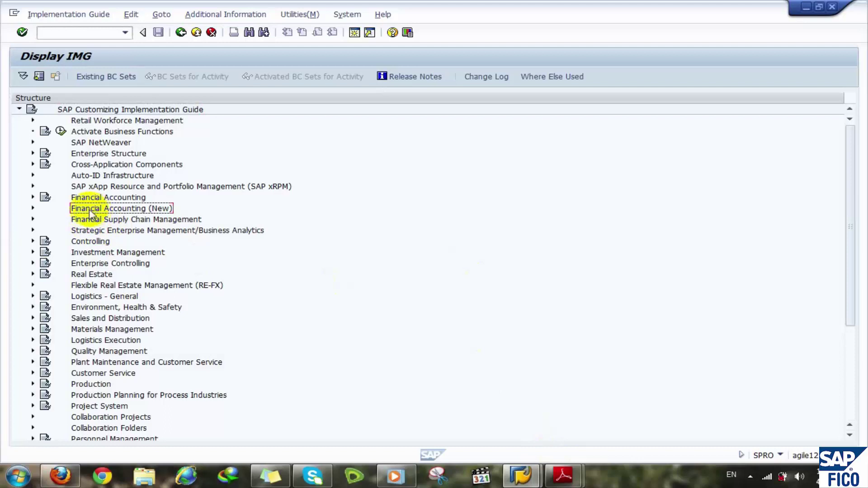
left_click(91, 155)
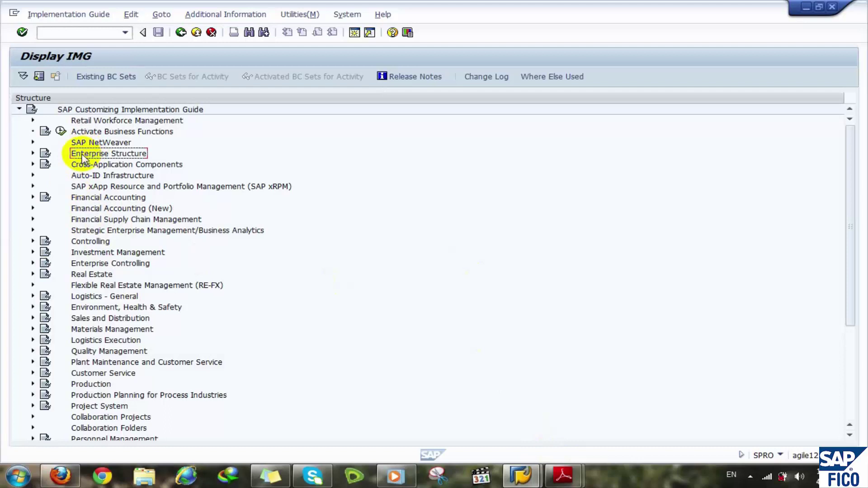
left_click(97, 143)
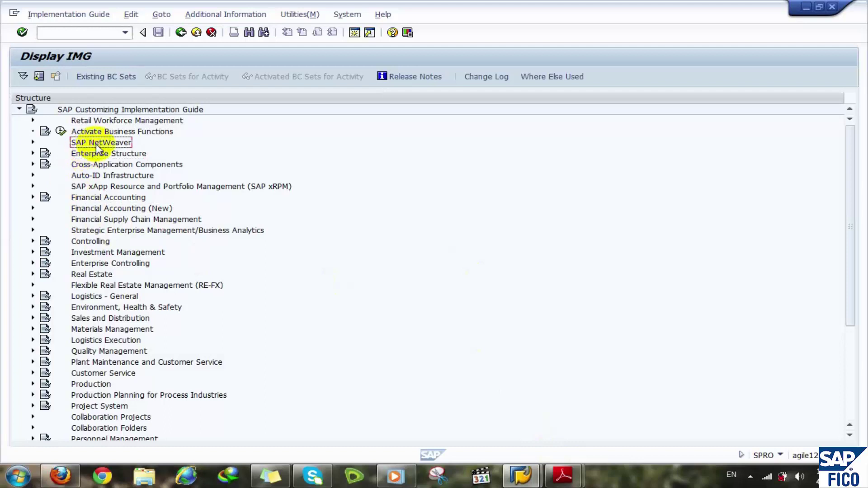
double_click(96, 144)
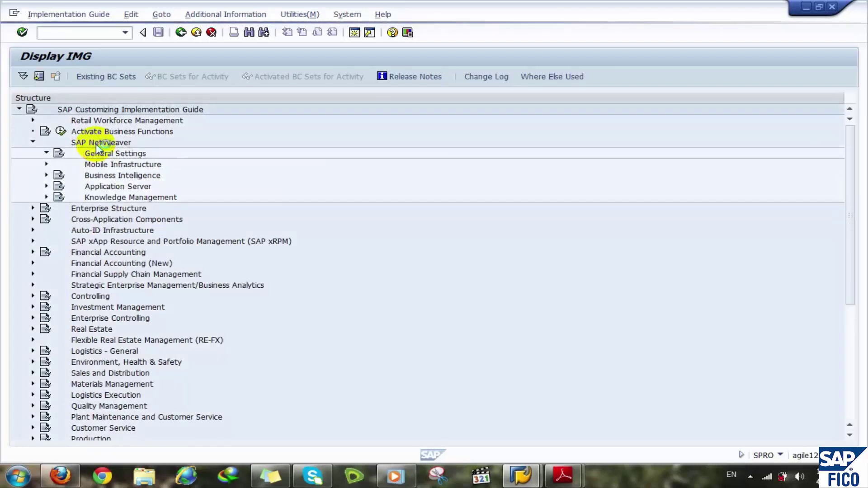
double_click(96, 150)
key("Down")
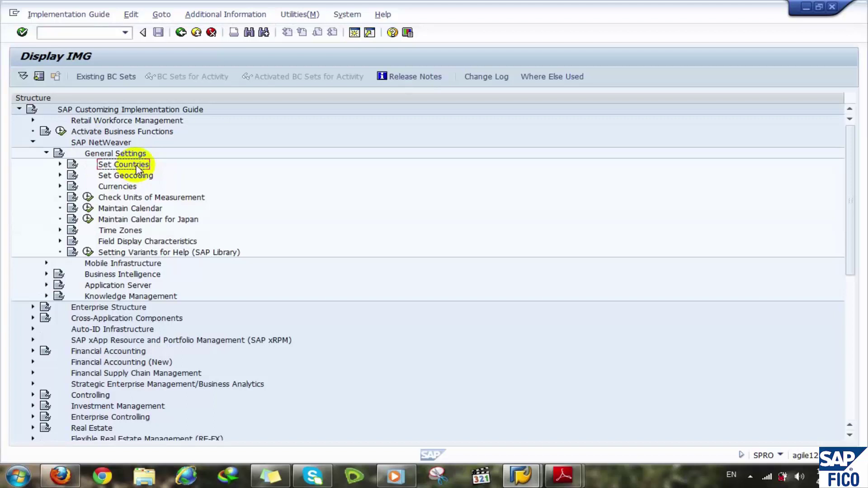
- Expand Currencies under General Settings and go through its activities, such as translation ratios and Check Exchange Rate Types
left_click(124, 189)
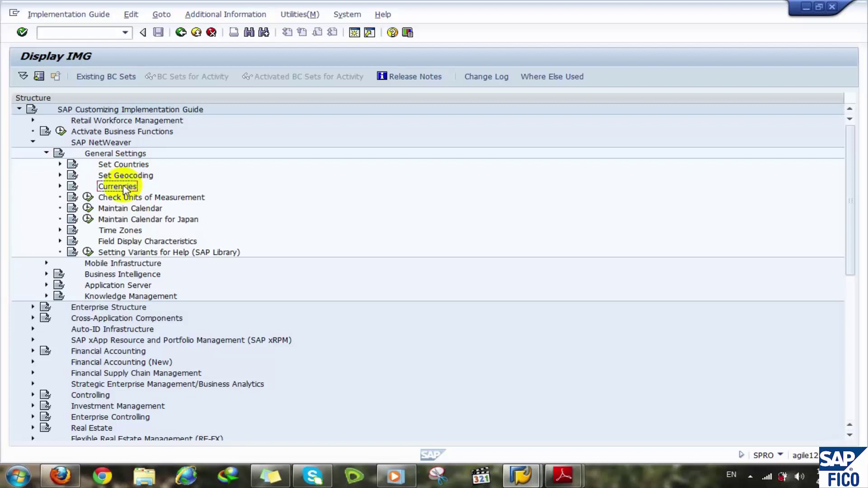
double_click(118, 187)
key("Down")
key("Down")
key("Down")
key("Down")
key("Down")
key("Down")
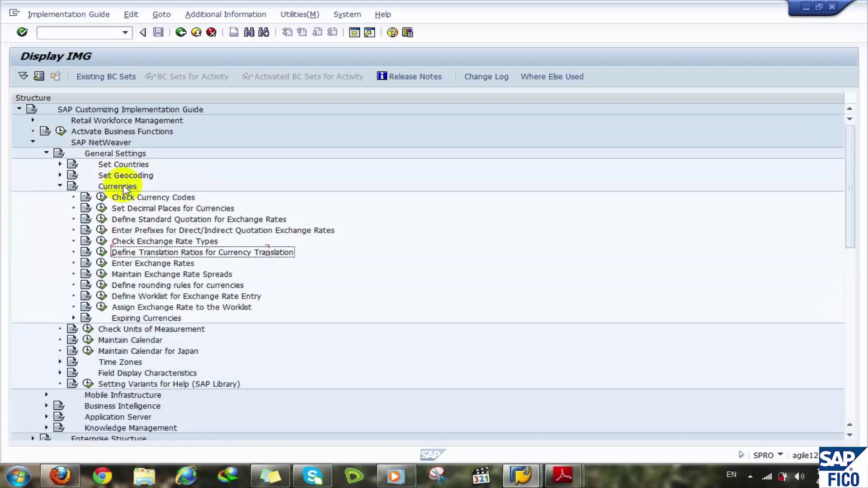
key("Up")
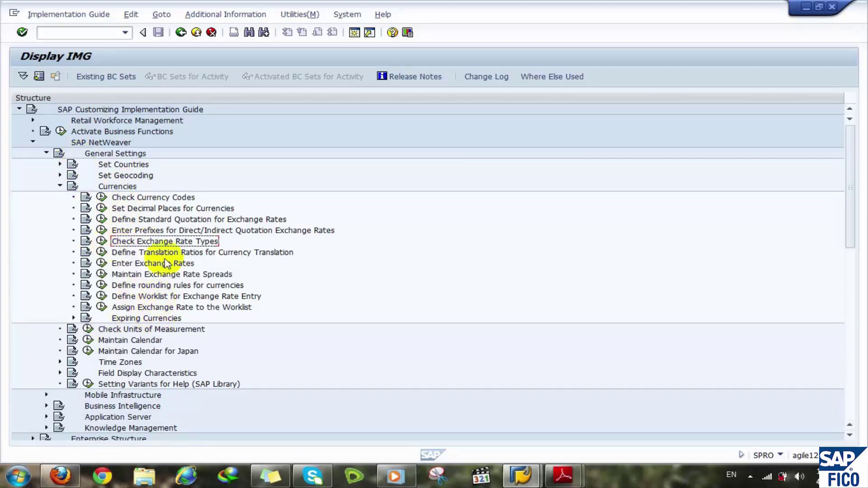
- Collapse the Currencies, General Settings and SAP NetWeaver nodes in the implementation guide
left_click(60, 185)
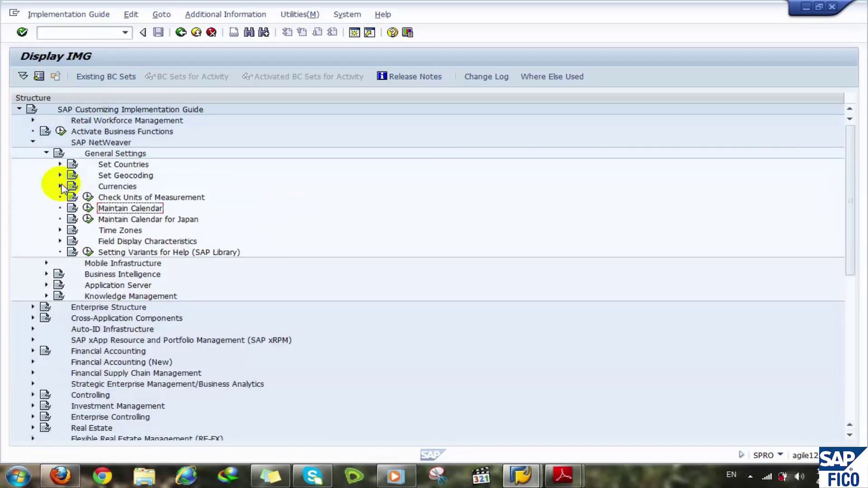
left_click(46, 153)
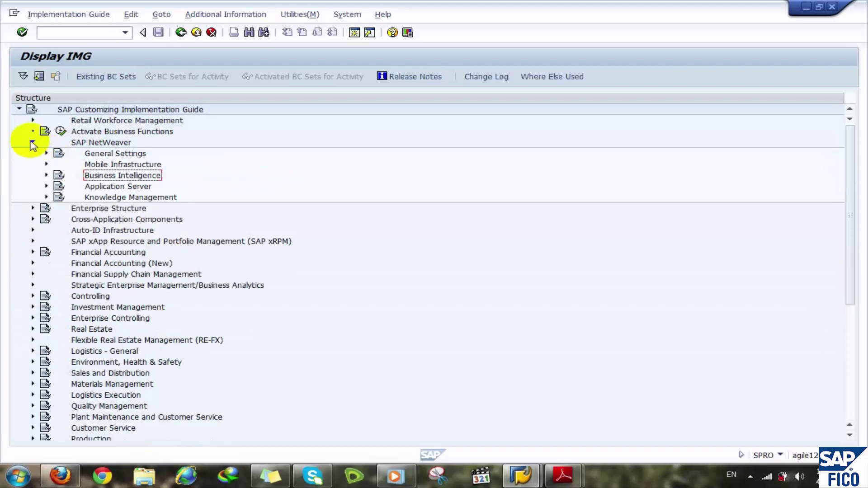
left_click(33, 141)
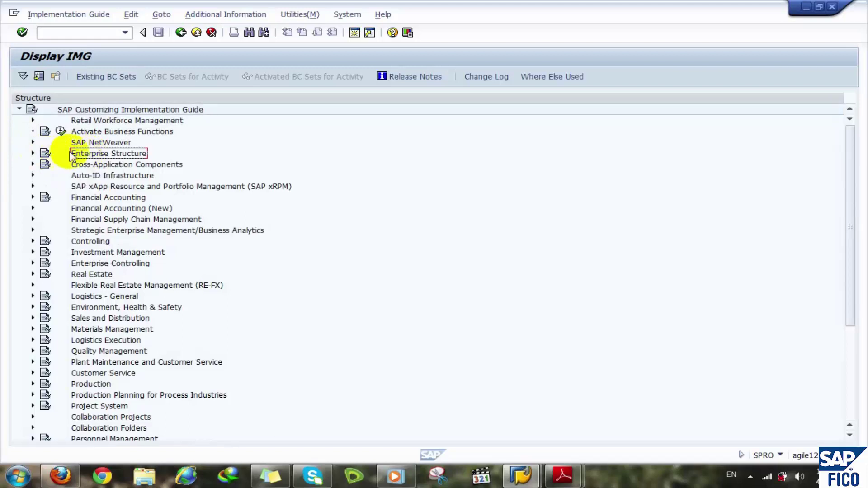
- Read the documentation of the Enterprise Structure node, close it and expand the node
left_click(46, 156)
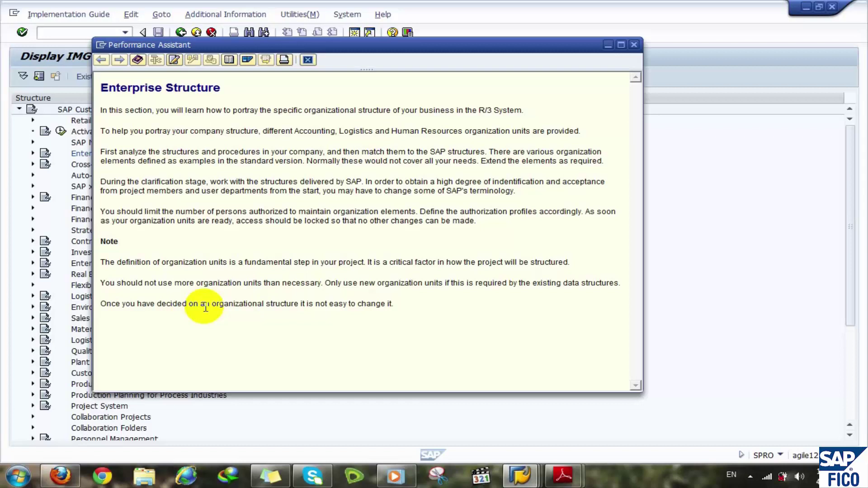
left_click(308, 60)
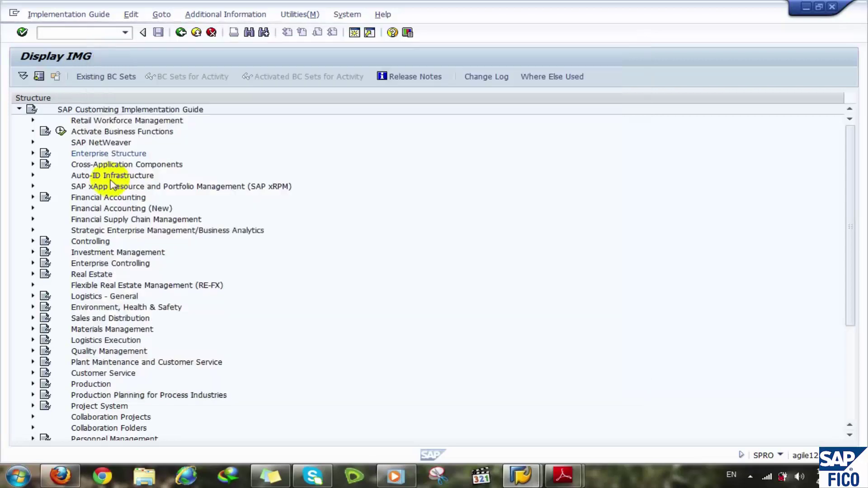
left_click(78, 155)
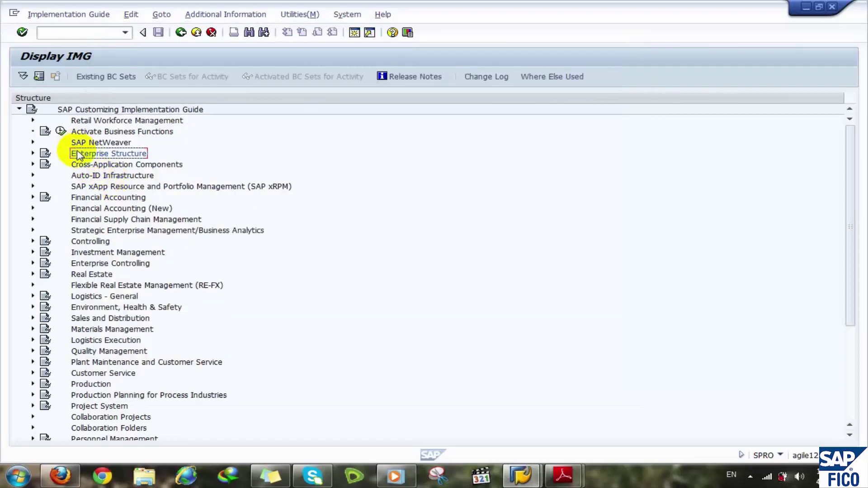
double_click(78, 154)
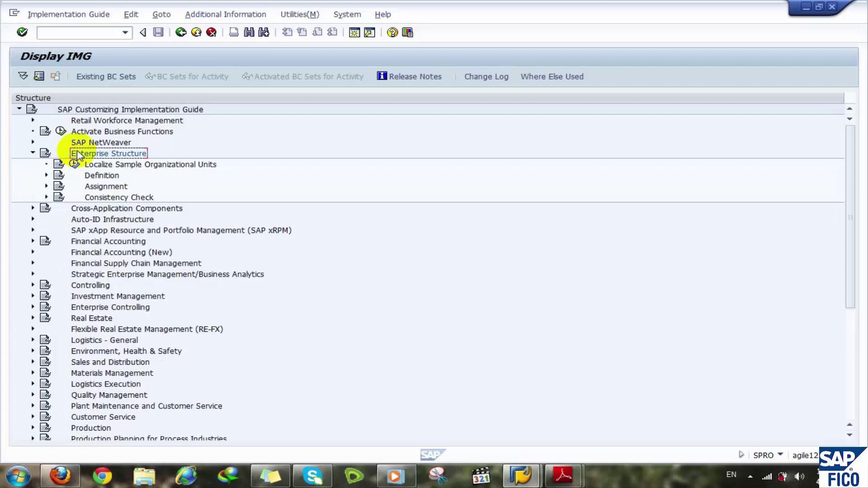
- Expand the Definition node under Enterprise Structure
left_click(77, 165)
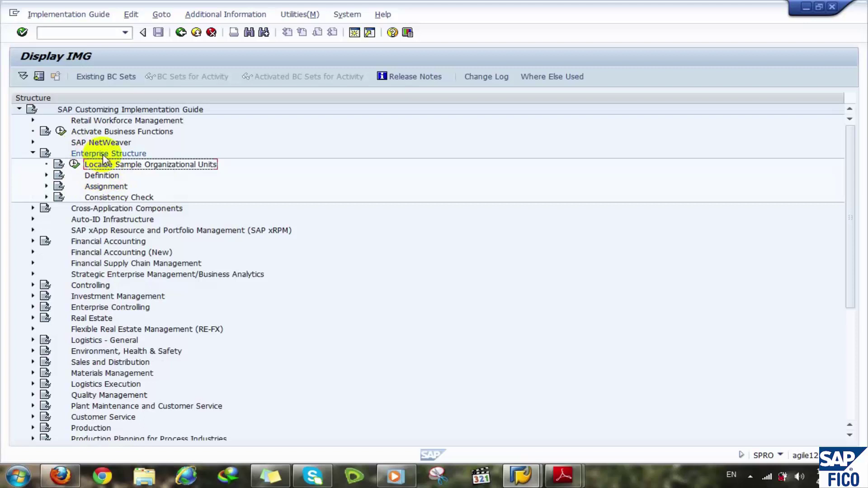
left_click(102, 177)
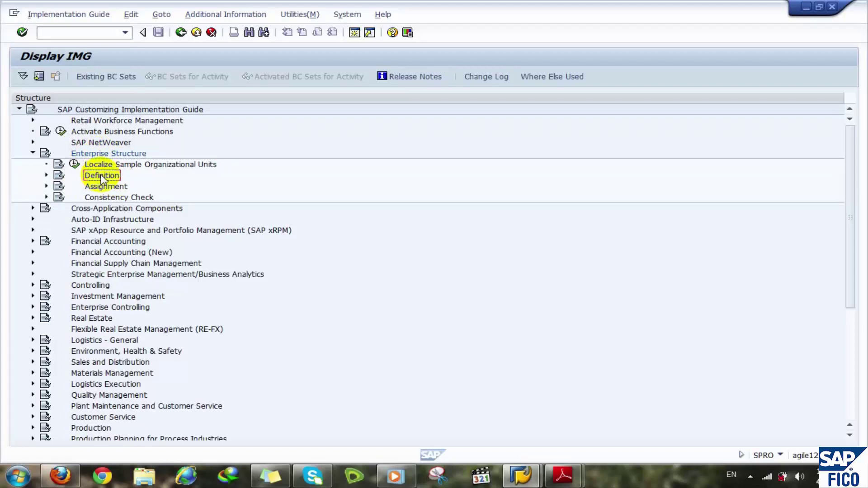
double_click(102, 177)
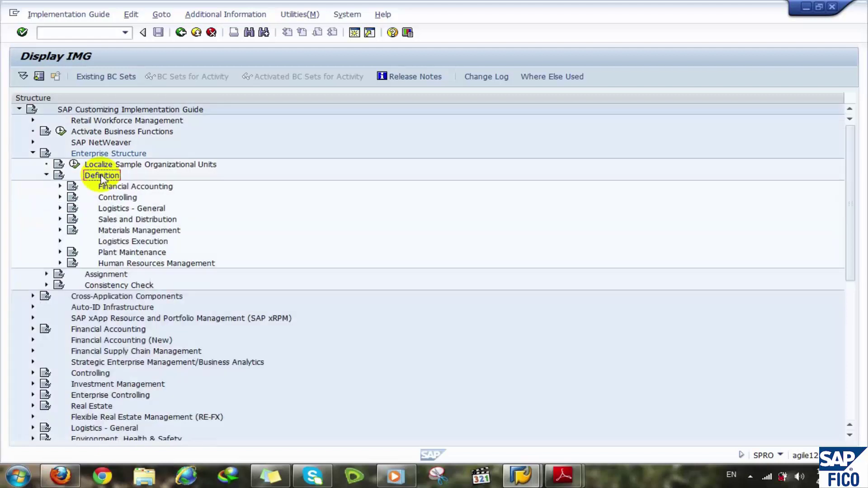
- Go through the areas under Definition from Financial Accounting to Materials Management, and expand Financial Accounting
left_click(122, 188)
left_click(119, 198)
left_click(119, 209)
left_click(125, 220)
left_click(131, 231)
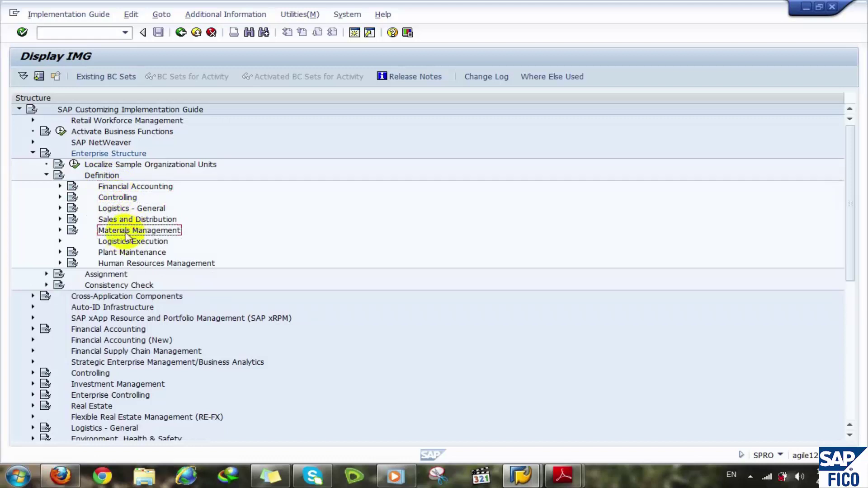
left_click(131, 187)
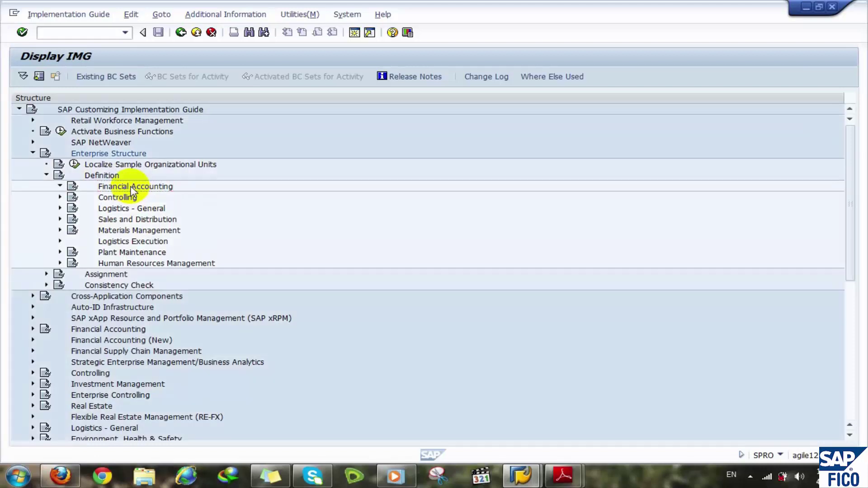
- Open the Define company activity under Financial Accounting and return to the implementation guide
double_click(131, 190)
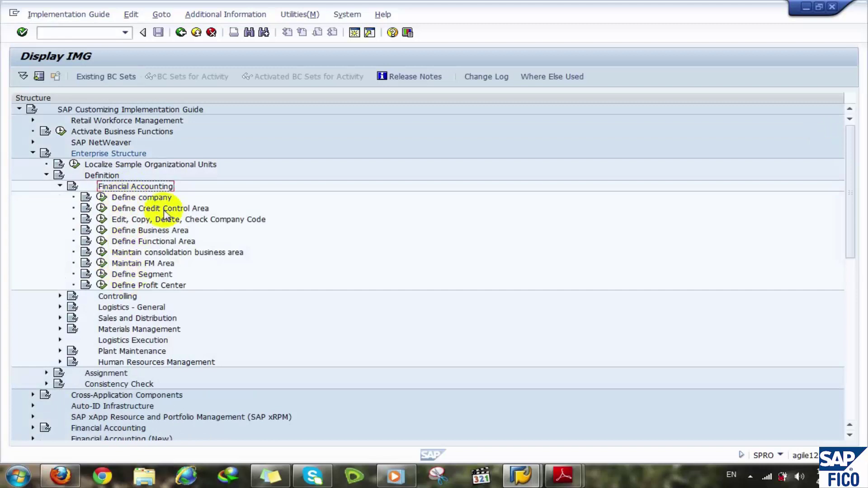
left_click(130, 199)
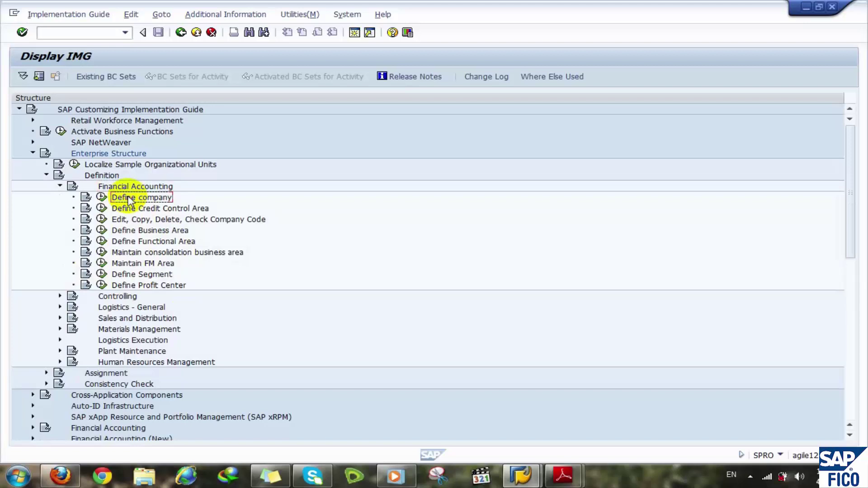
left_click(102, 198)
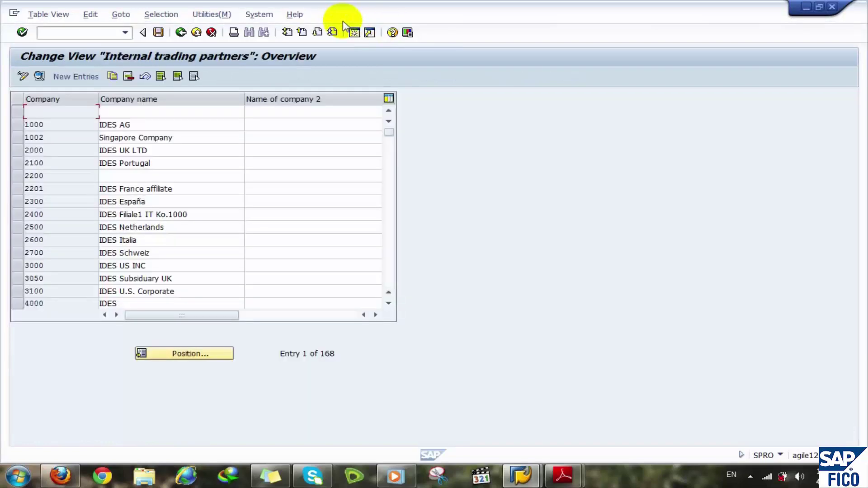
left_click(180, 33)
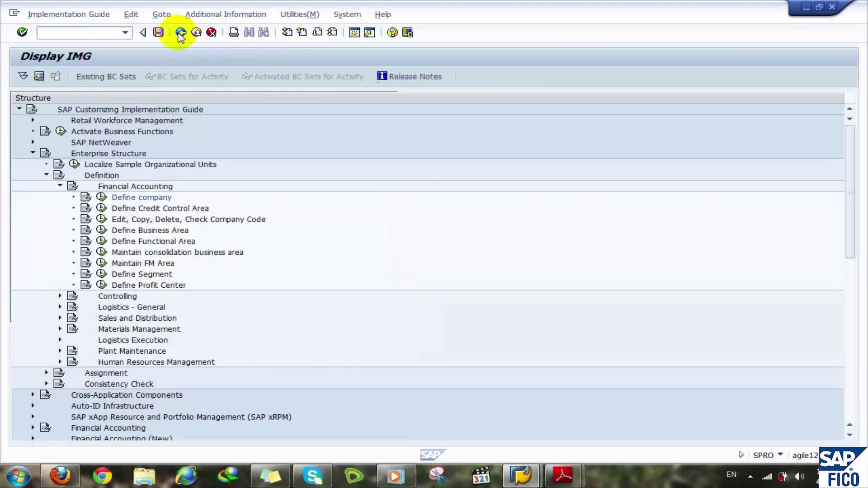
- Read the documentation of the Define company activity through to the further notes and close it
left_click(86, 199)
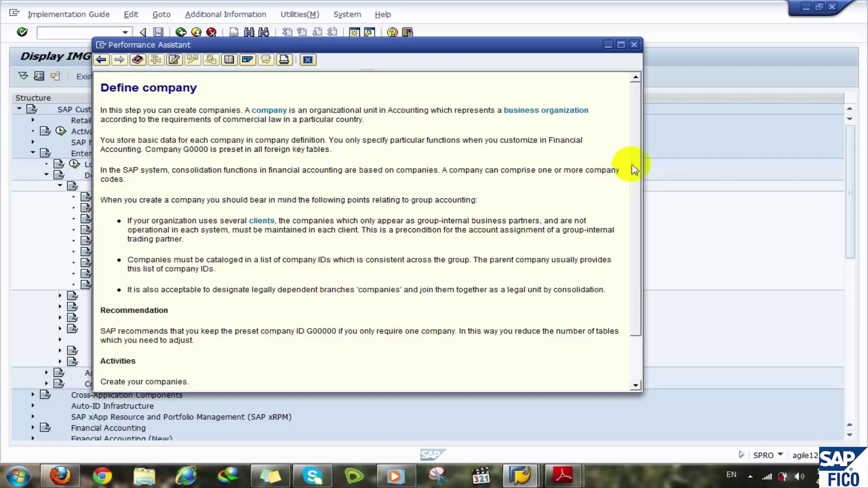
left_click_drag(633, 156, 629, 282)
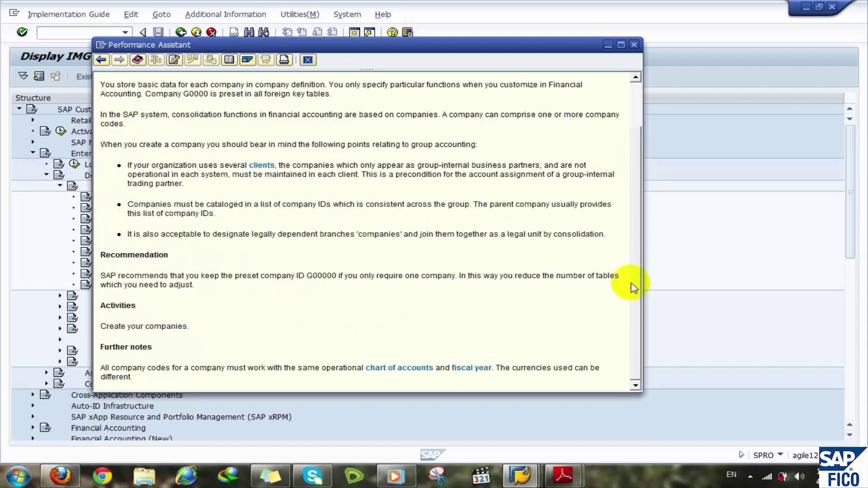
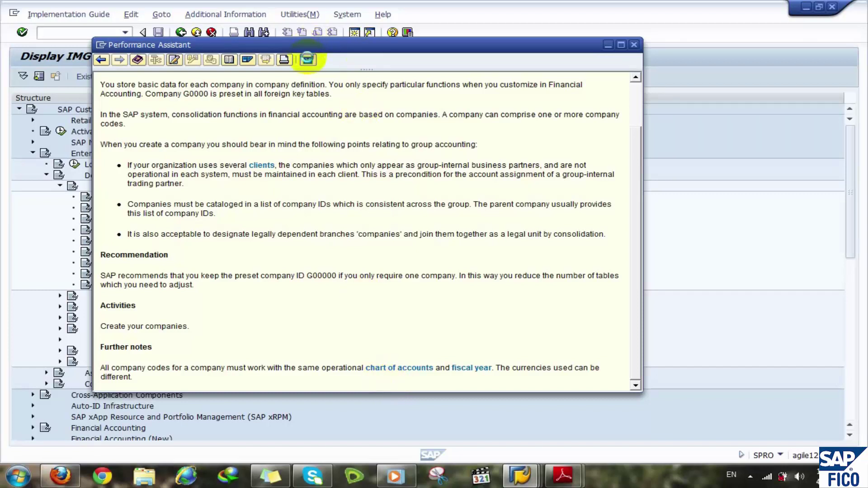
left_click(308, 59)
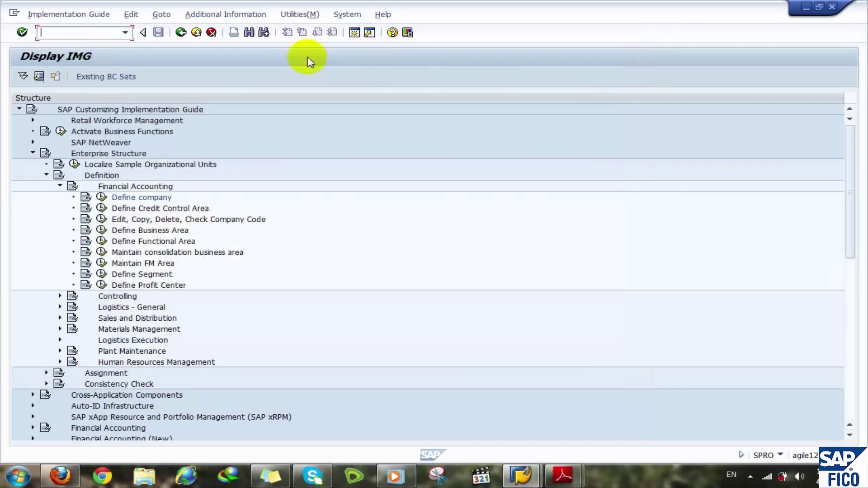
- Open the Define company activity, look through the list of existing companies and return to the first entry
left_click(100, 198)
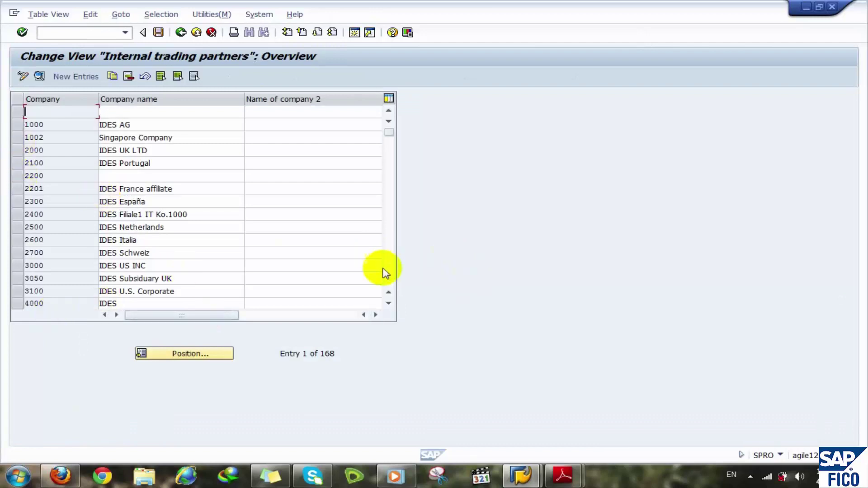
scroll(388, 278, "down", 1)
scroll(388, 278, "down", 1)
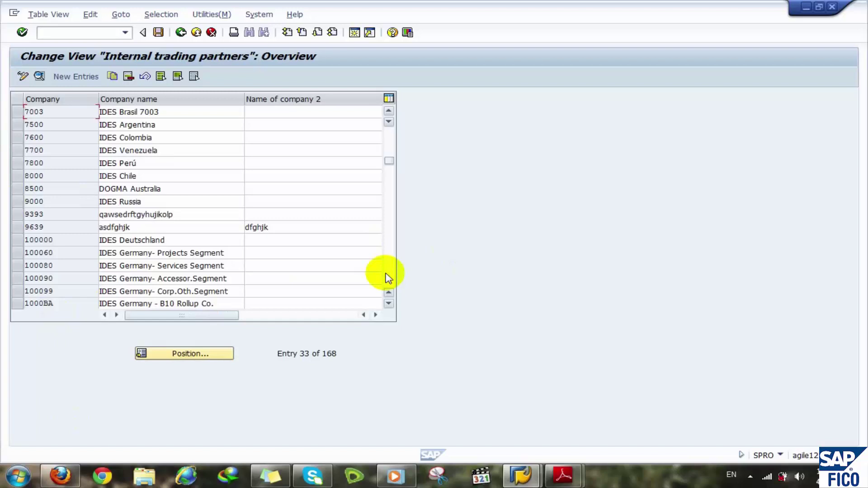
left_click(388, 276)
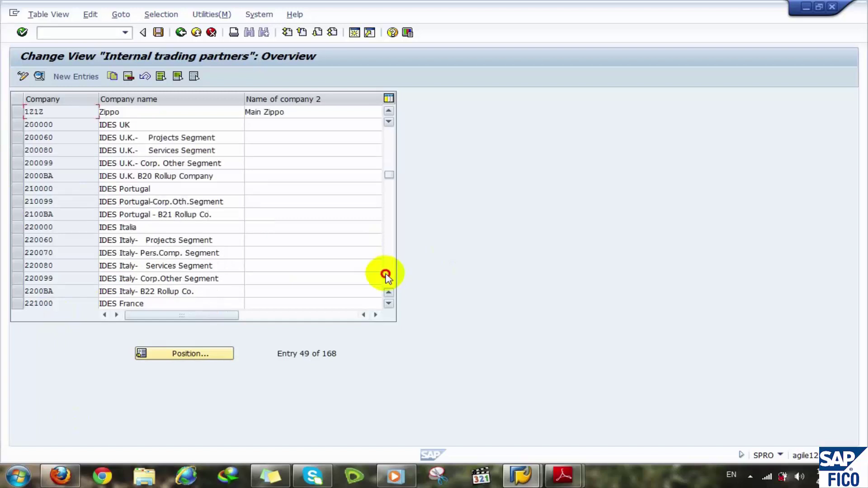
left_click(386, 274)
left_click_drag(390, 189, 382, 92)
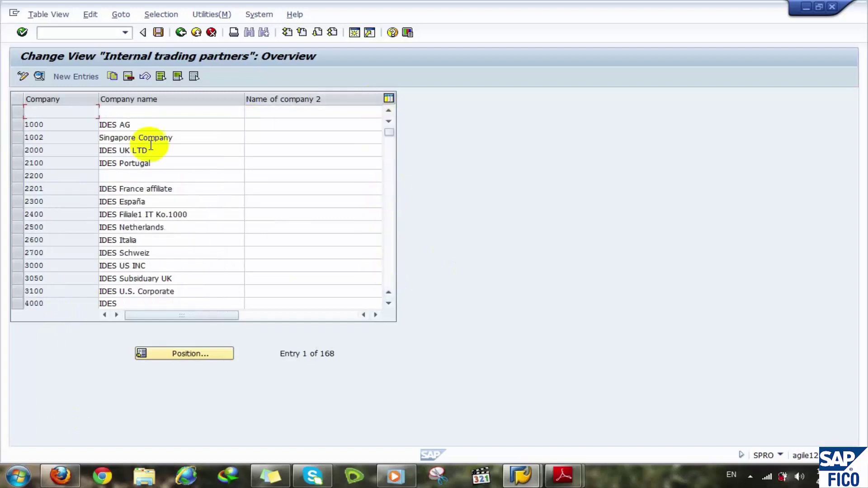
- View the details of the blank company entry, check its Company field and return to the overview
left_click(127, 110)
left_click(47, 115)
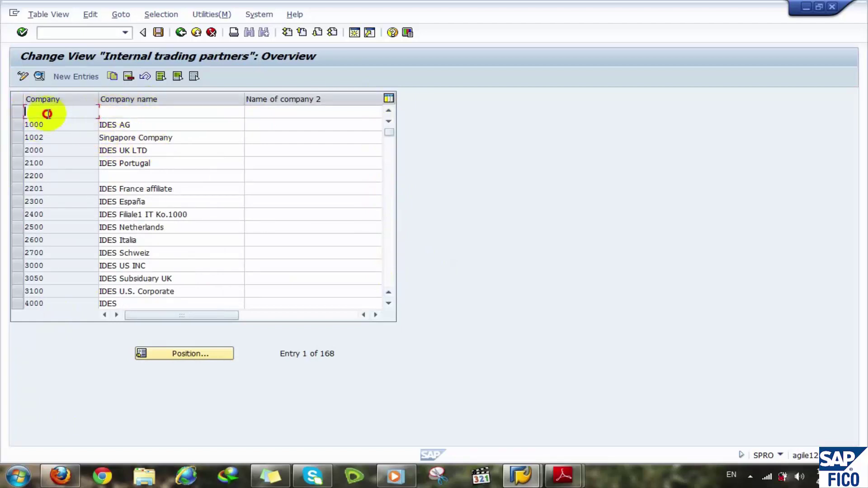
double_click(47, 113)
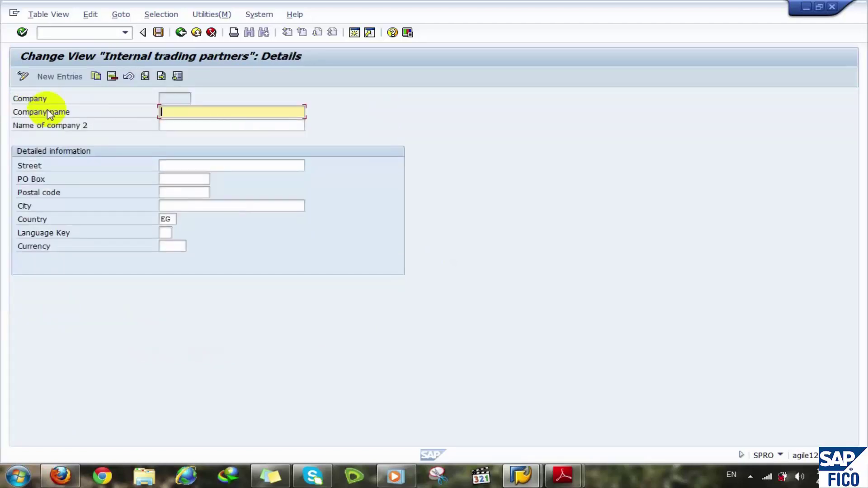
left_click(181, 34)
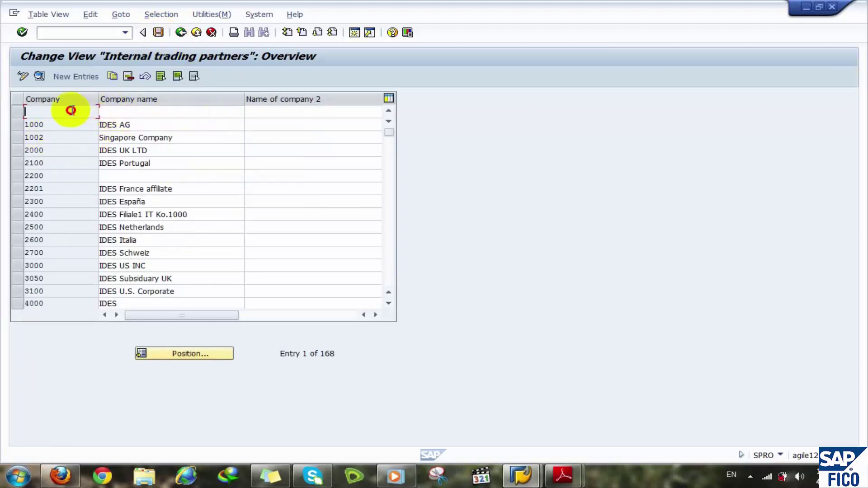
double_click(48, 121)
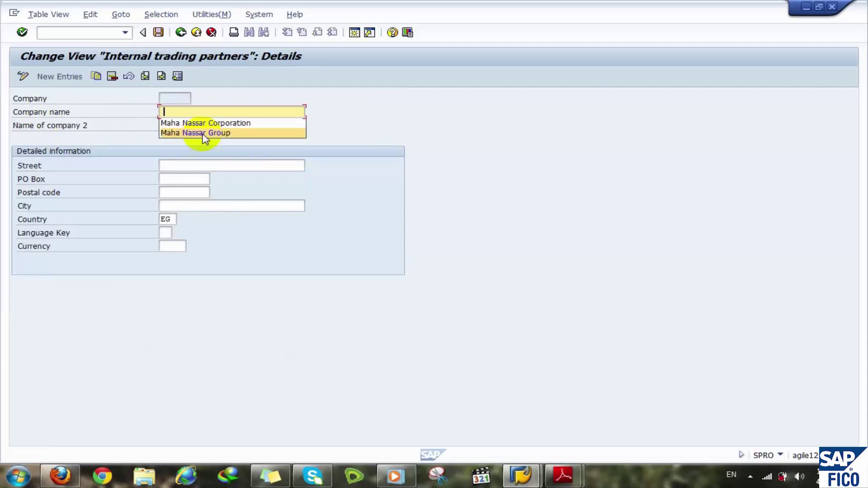
left_click(167, 98)
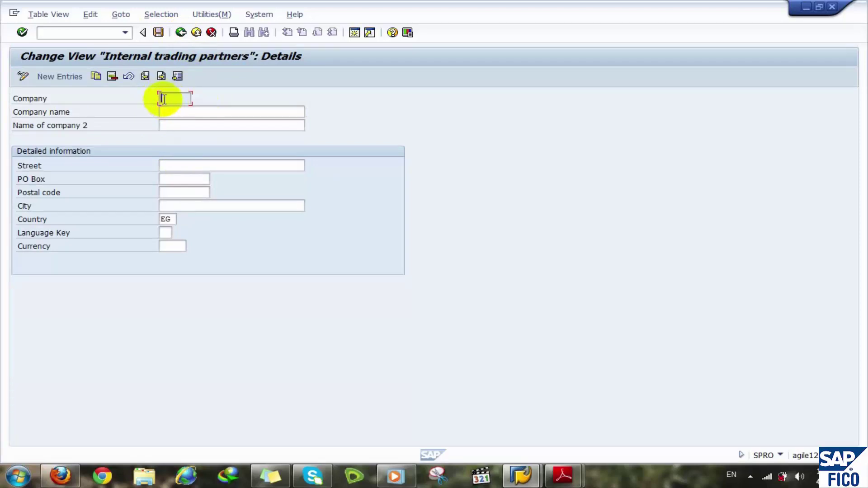
left_click(182, 97)
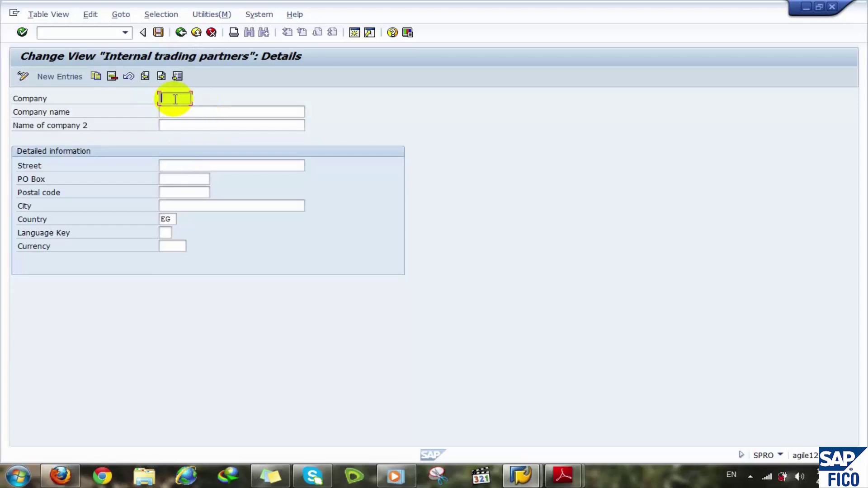
left_click(180, 33)
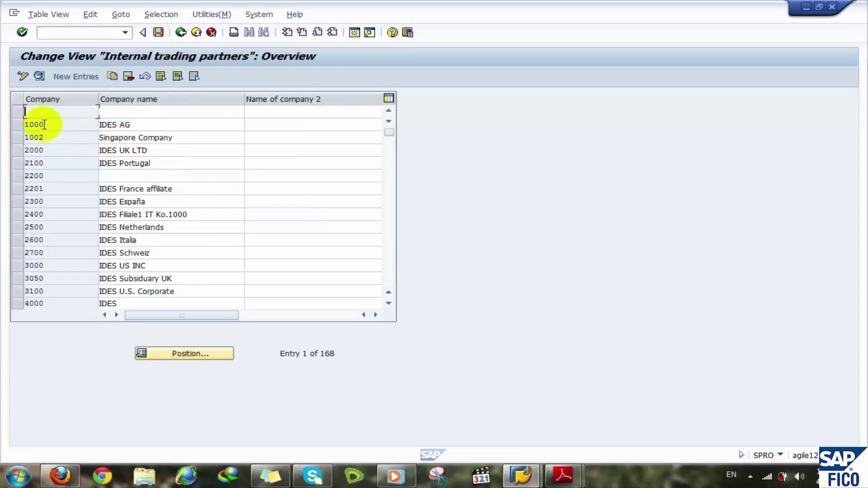
- Start copying company 1000 (IDES AG), cancel the copy and deselect the entry
left_click(35, 111)
left_click(47, 125)
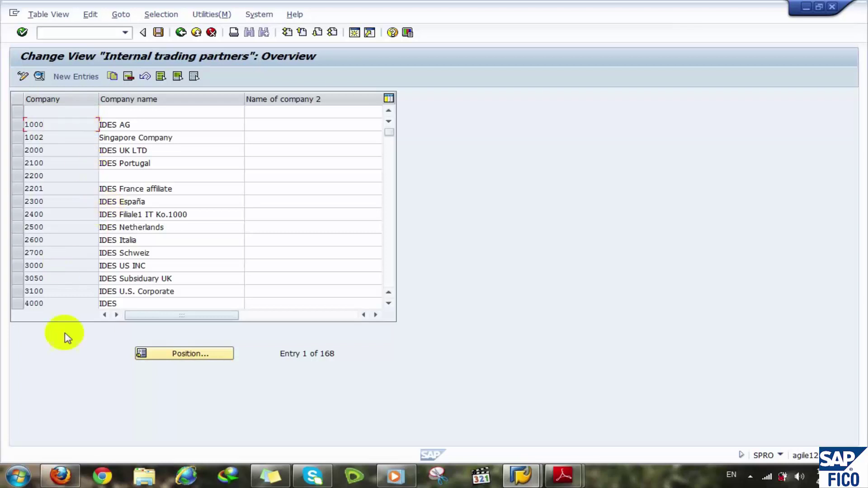
left_click(17, 124)
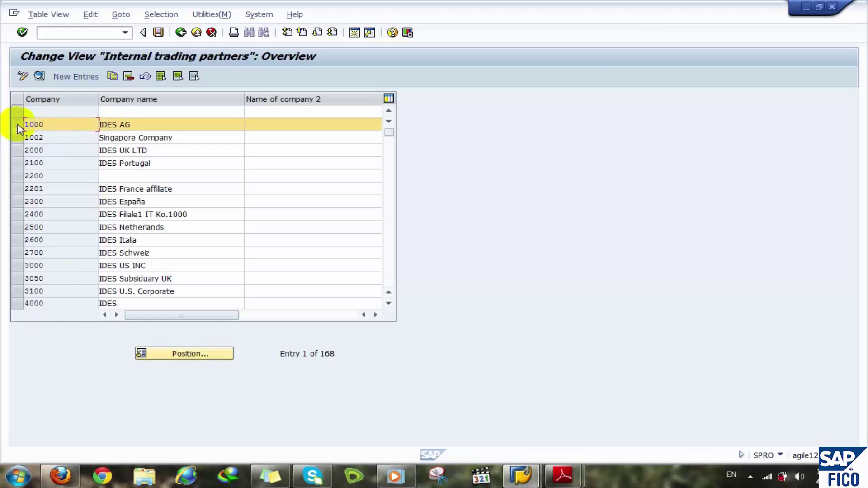
left_click(112, 77)
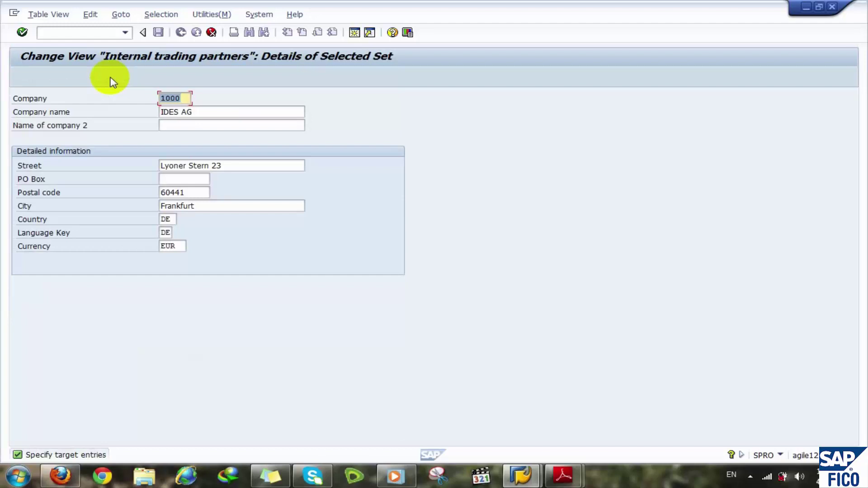
left_click(210, 32)
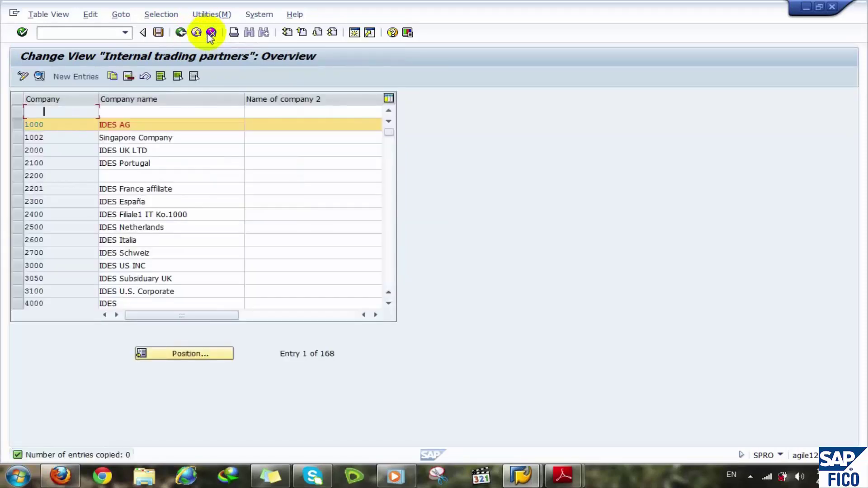
left_click(19, 124)
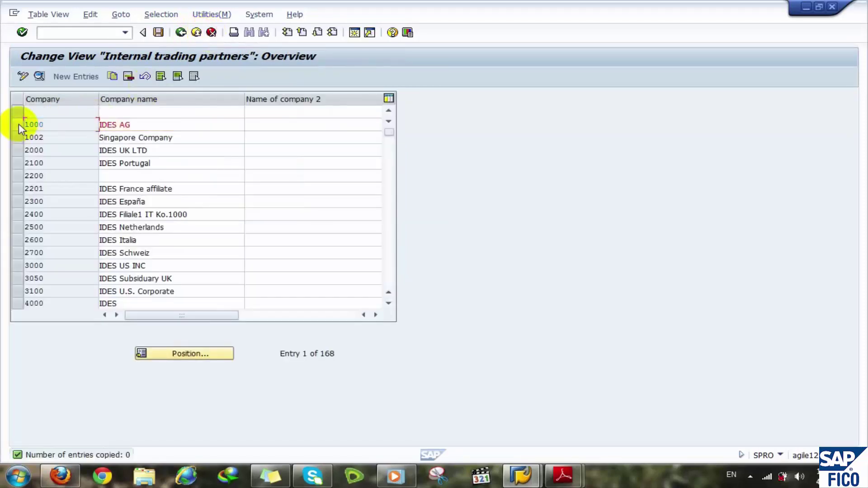
- Add a new company entry with the company ID AGroup and the company name Amer Group
left_click(70, 79)
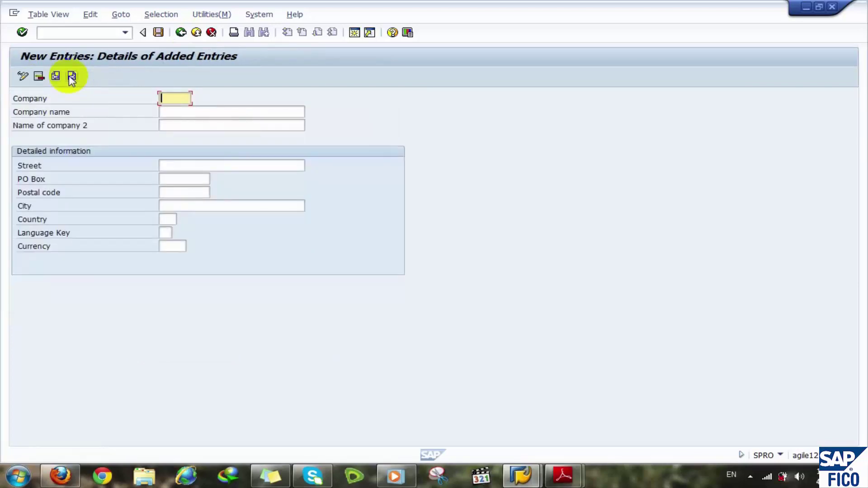
type("AMERG")
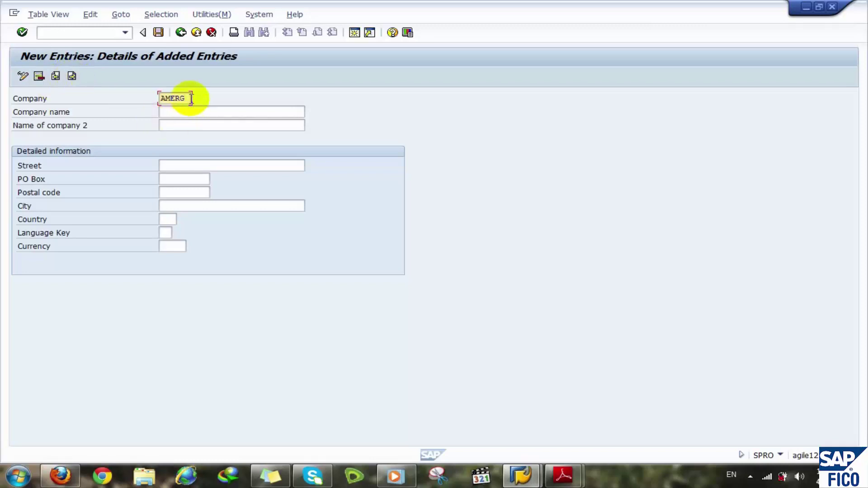
left_click(173, 114)
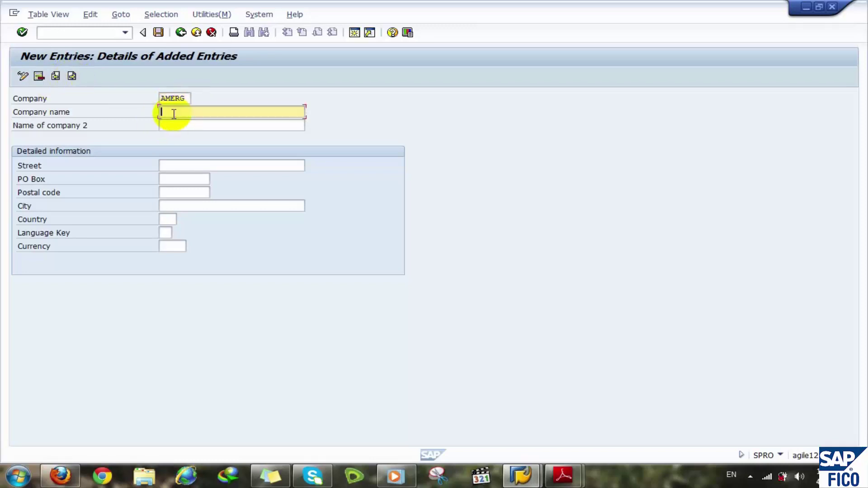
left_click(173, 96)
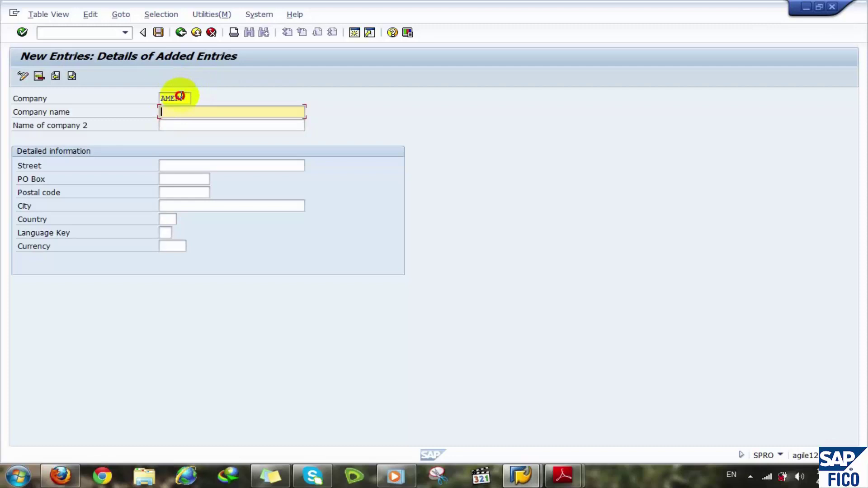
key("Delete")
key("Delete")
key("Delete")
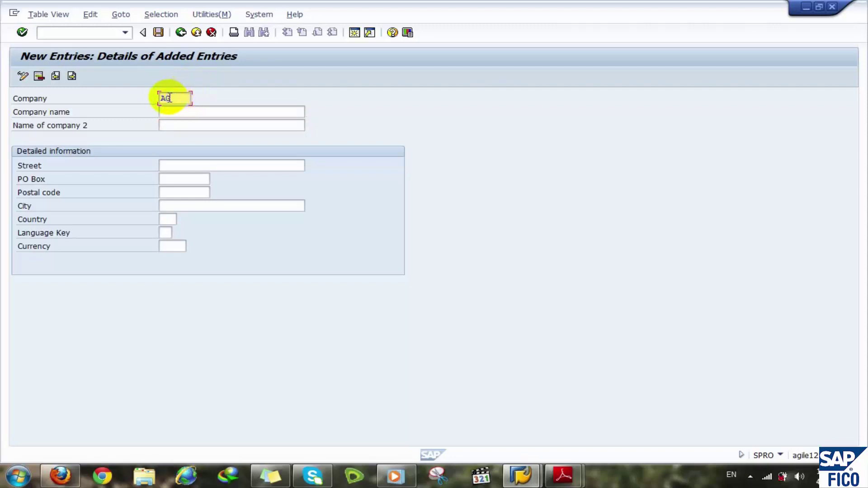
type("roup")
left_click(190, 112)
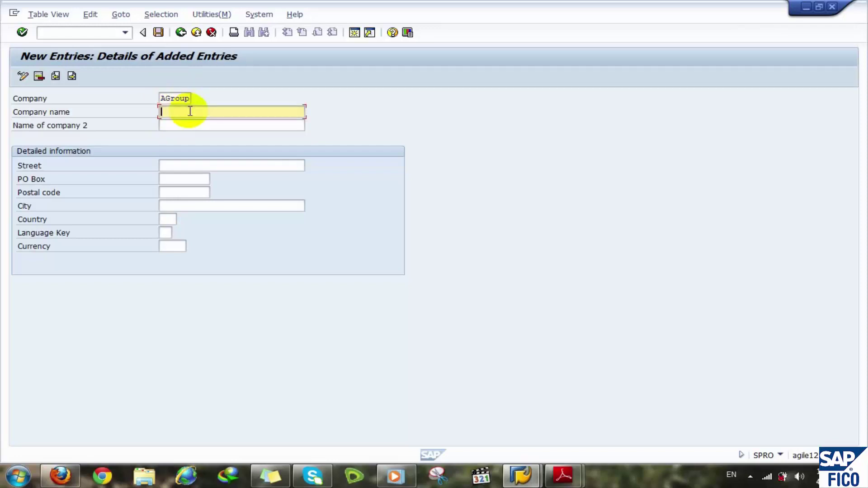
type("Amer Group")
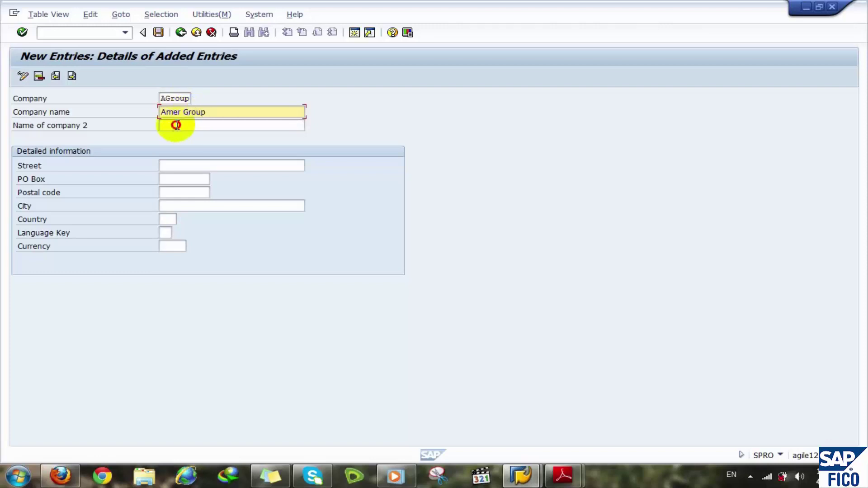
- Set the new company's city to Cairo, leaving the second name, street, PO box and postal code empty
left_click(177, 126)
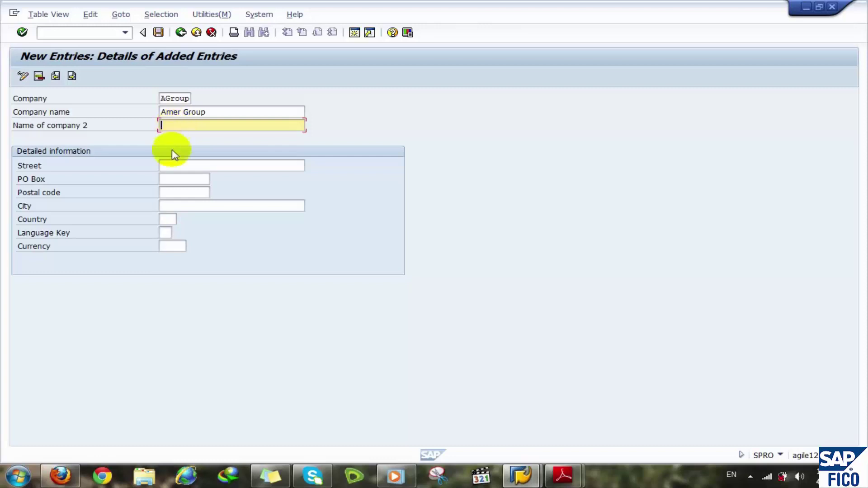
left_click(170, 165)
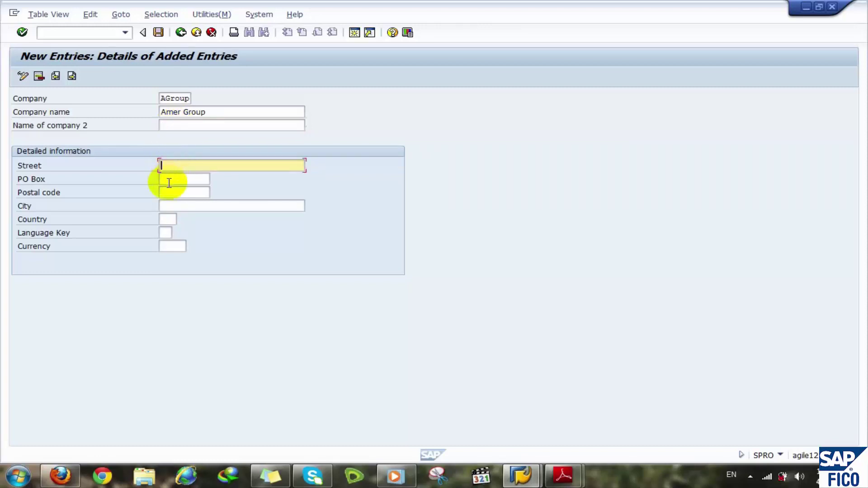
left_click(168, 181)
left_click(169, 193)
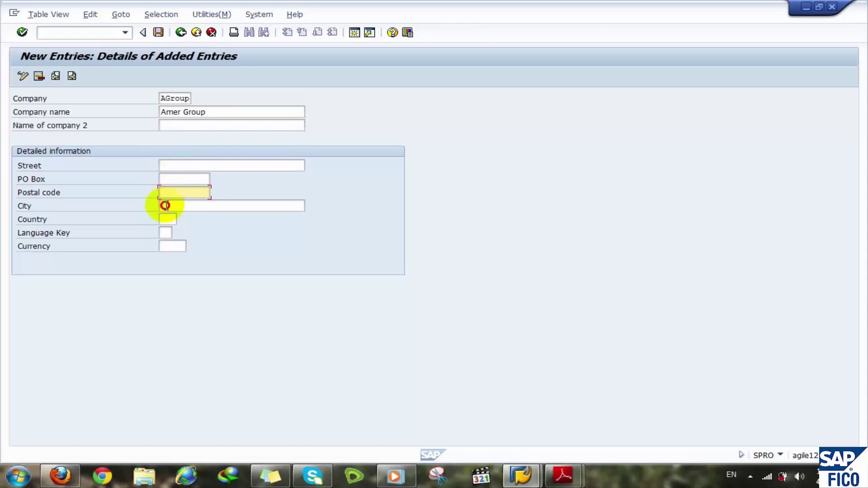
left_click(166, 205)
key("Down")
key("Return")
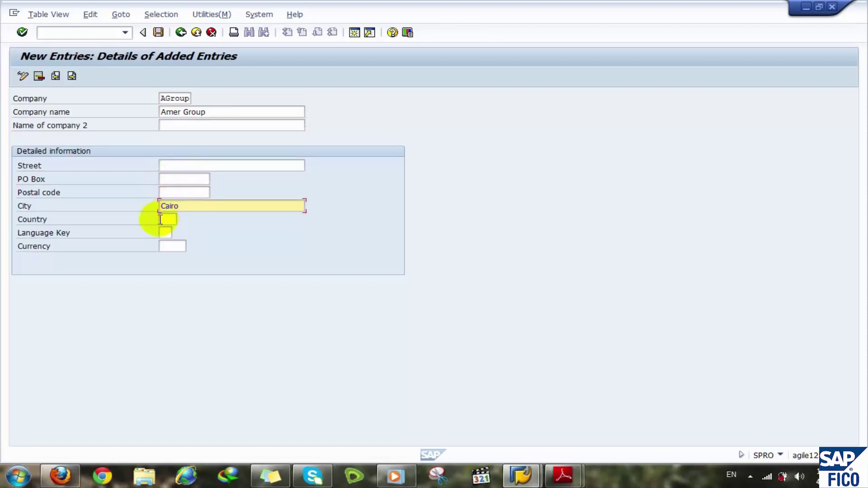
- Set the new company's country to EG, language key to EN and currency to USD, and validate the entry
left_click(168, 219)
type("eg")
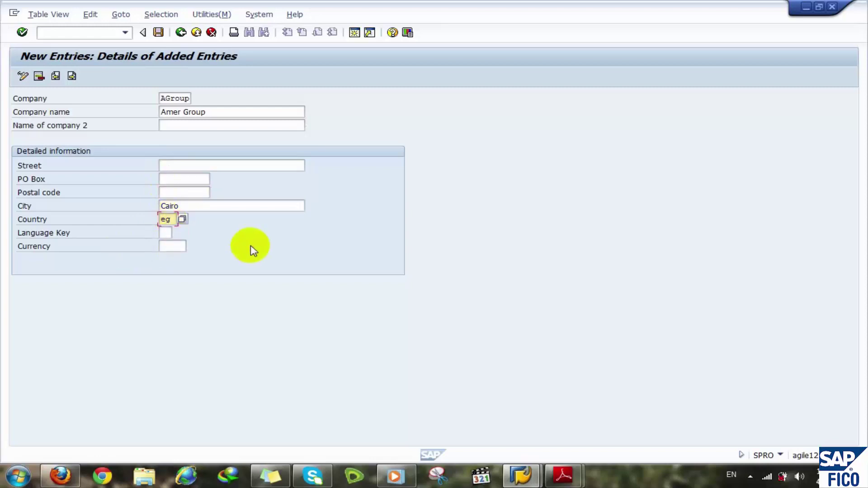
left_click(167, 233)
type("en")
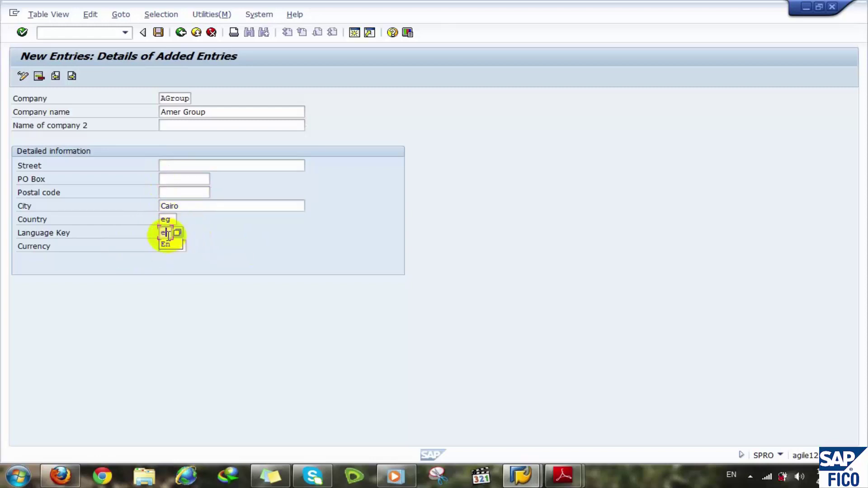
left_click(168, 245)
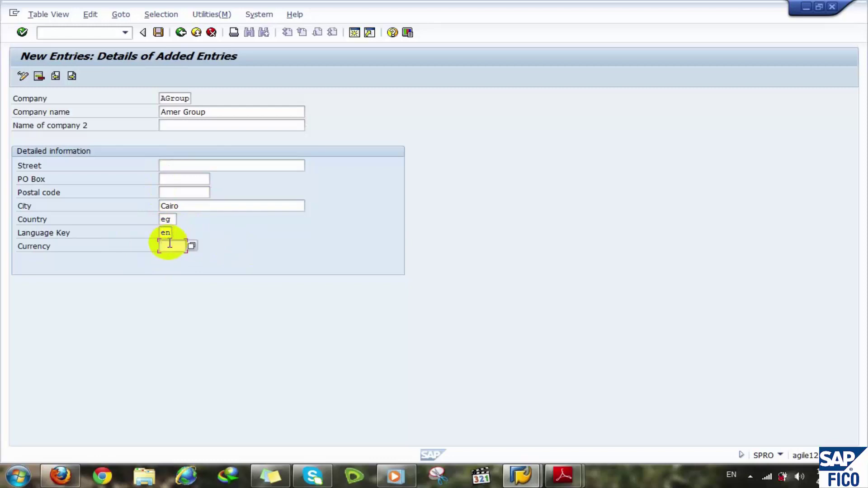
left_click(169, 244)
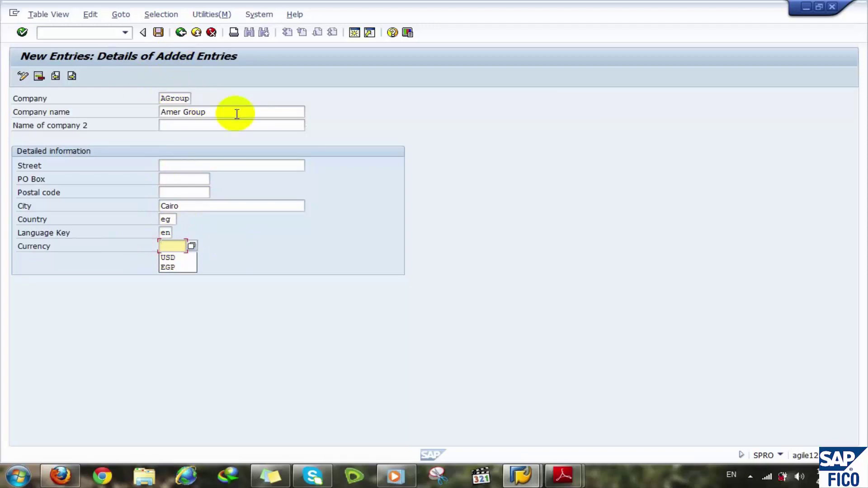
type("USD")
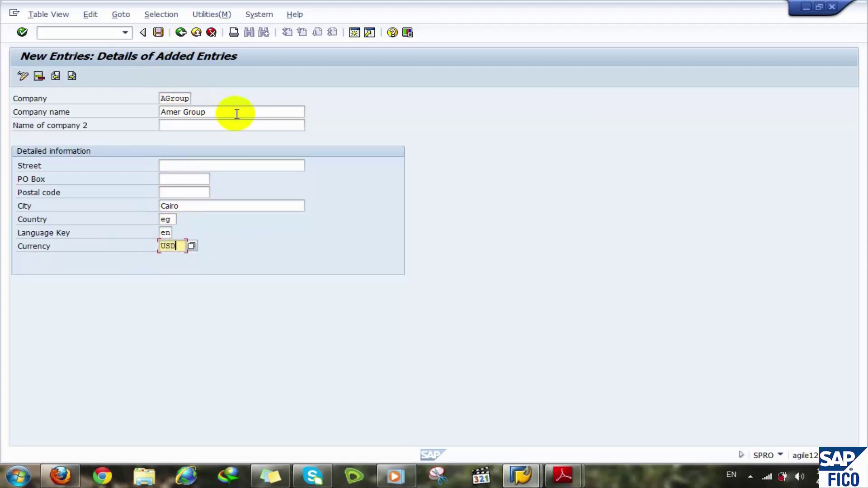
left_click(336, 119)
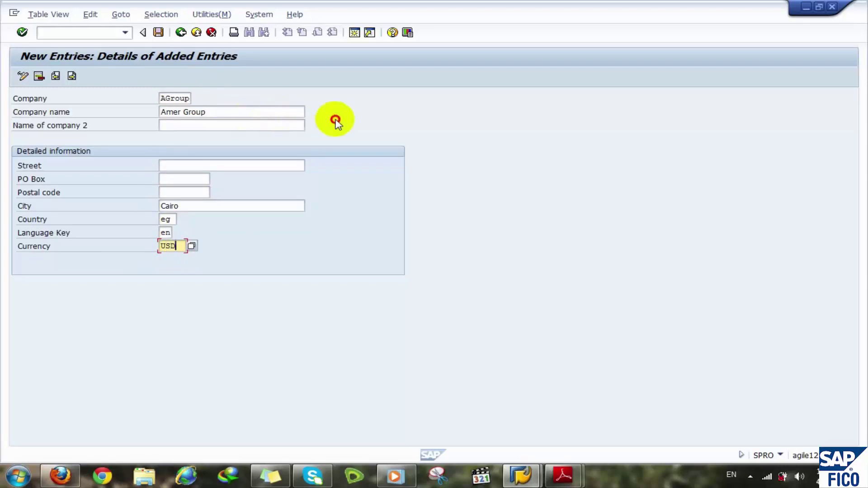
left_click(312, 217)
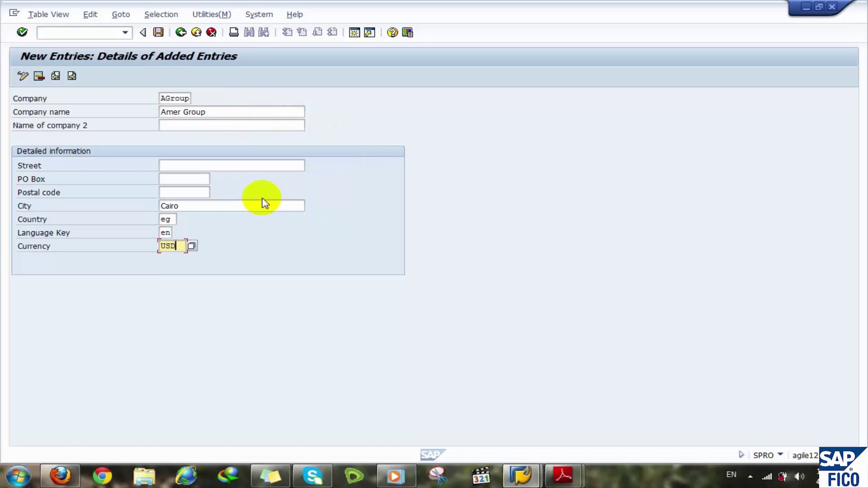
key("Return")
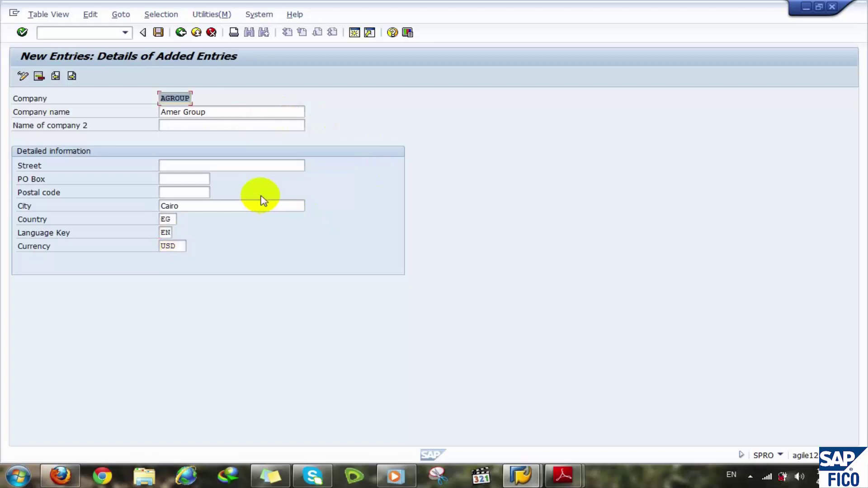
- Save the new company and check the proposed customizing request and its short description
left_click(158, 33)
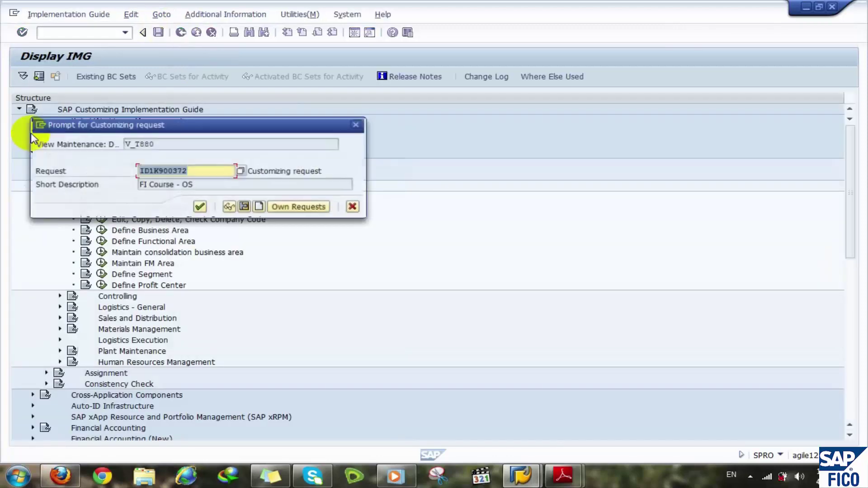
left_click_drag(111, 126, 396, 142)
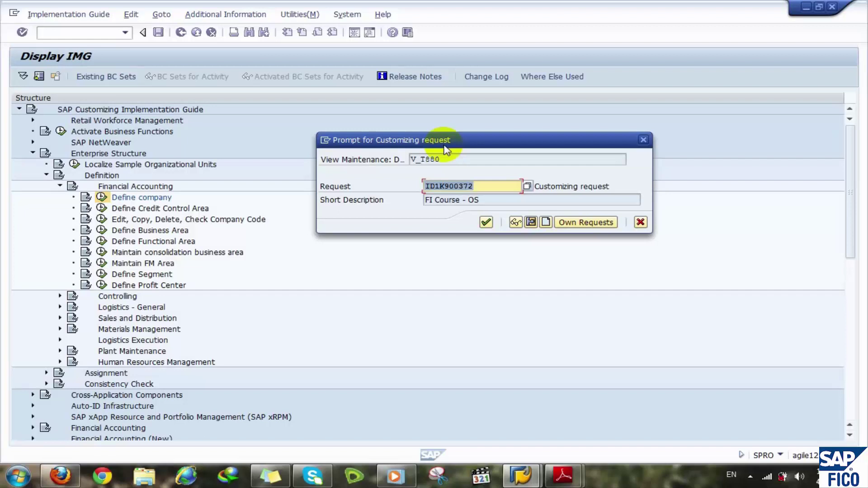
left_click(484, 184)
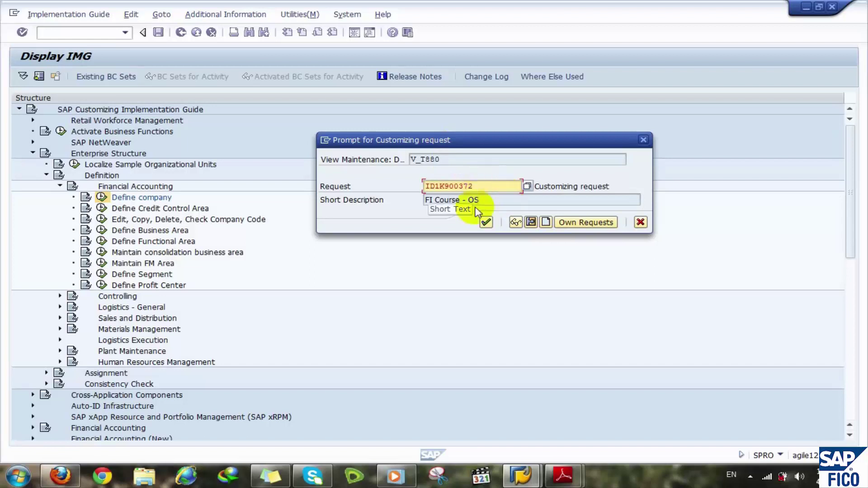
key("Tab")
left_click(460, 201)
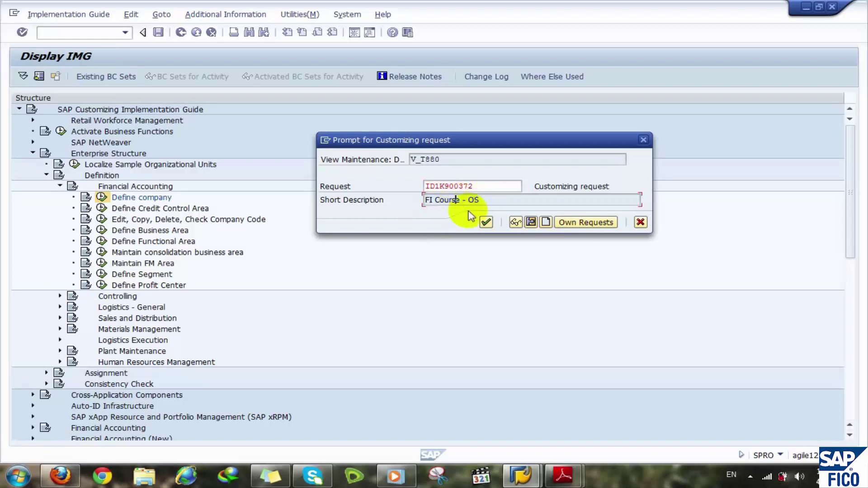
- Create a customizing request with the short description FI - CO and record the new company in it
left_click(546, 221)
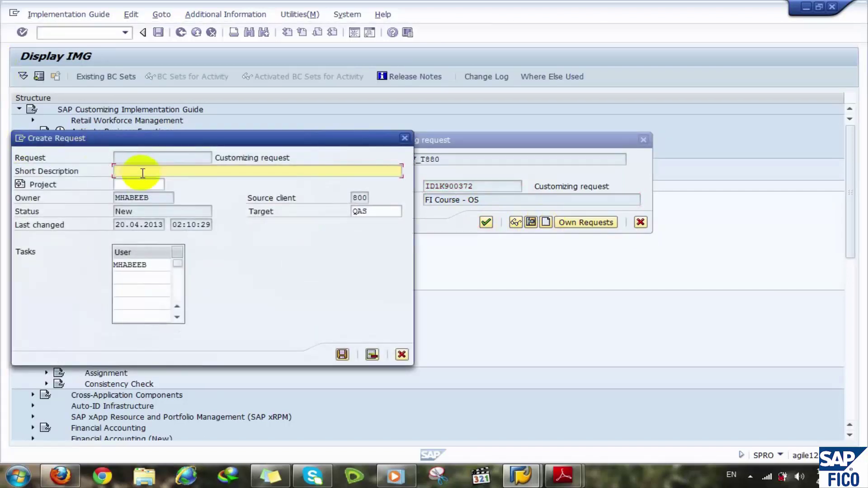
type("FI - CO")
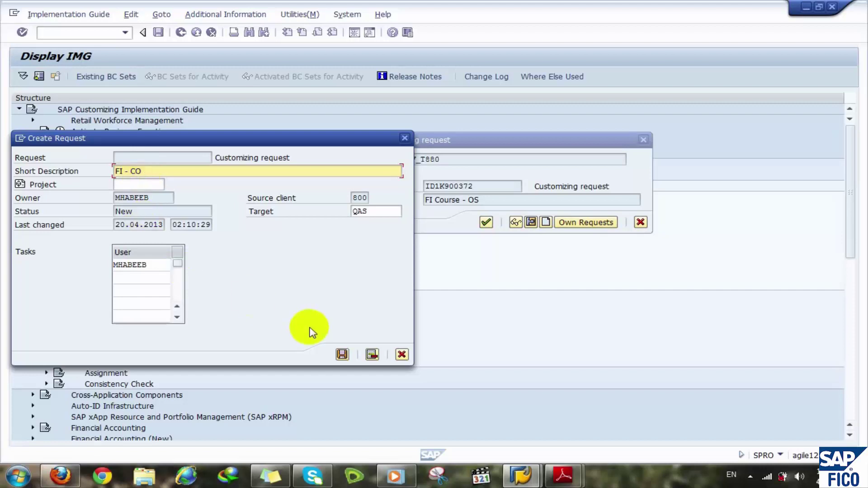
left_click(343, 356)
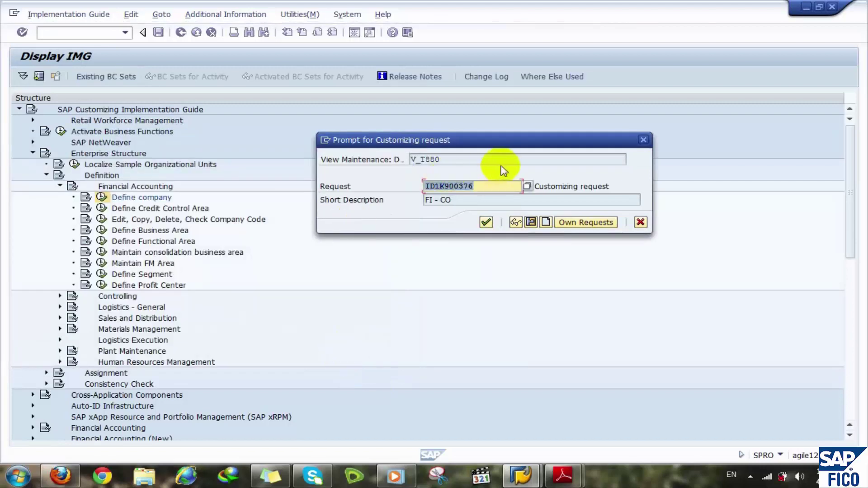
left_click(478, 185)
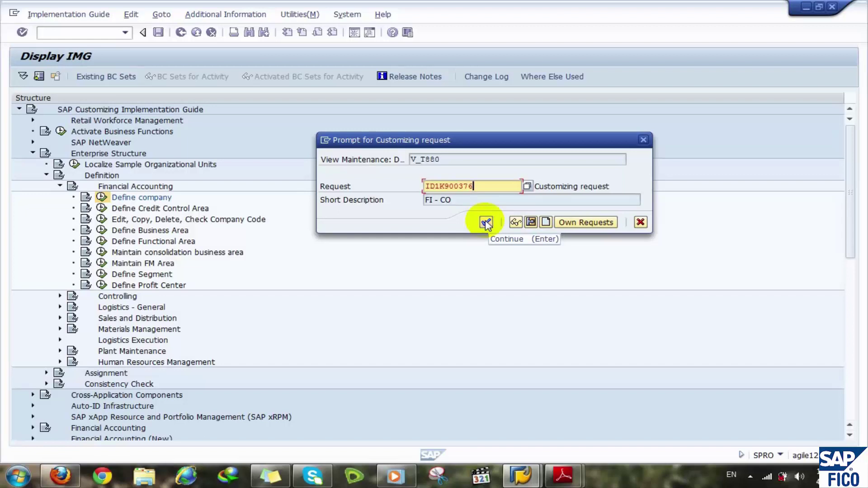
left_click(486, 222)
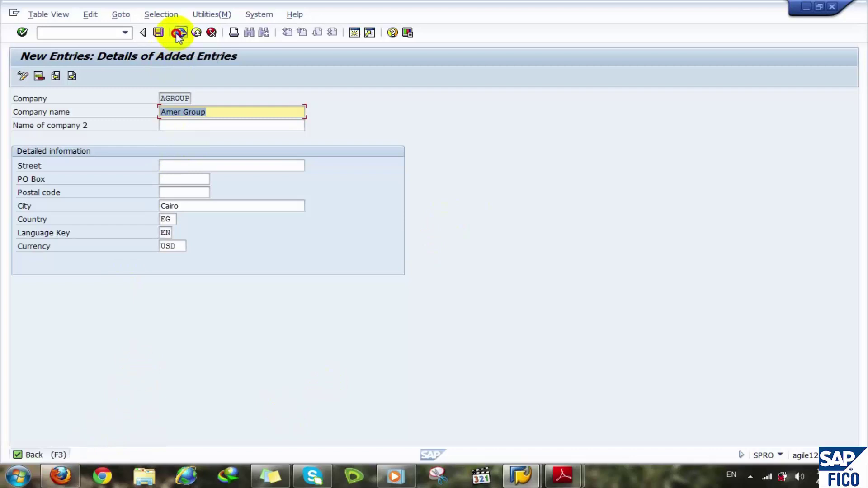
- Return through the company overview to the customizing guide and review the Financial Accounting definition activities
left_click(179, 33)
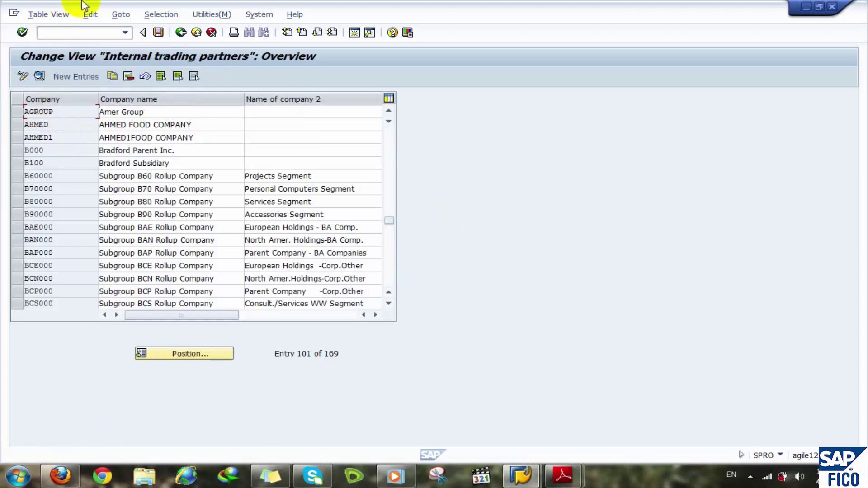
left_click(181, 32)
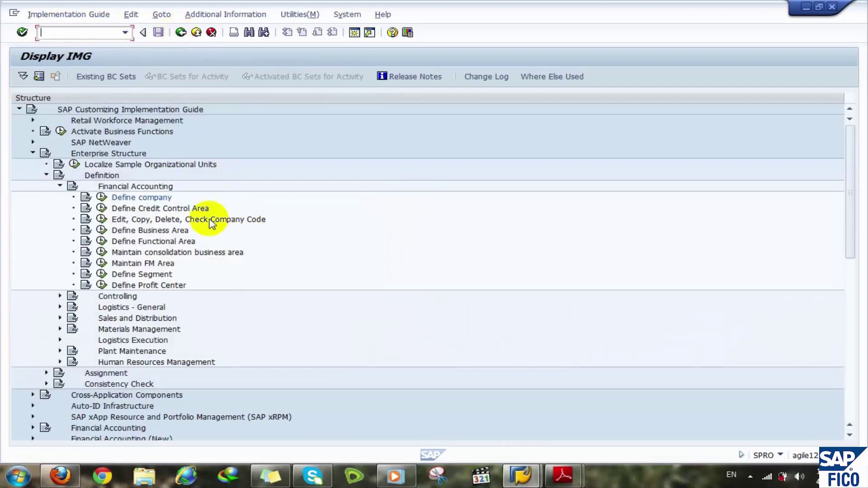
left_click(192, 211)
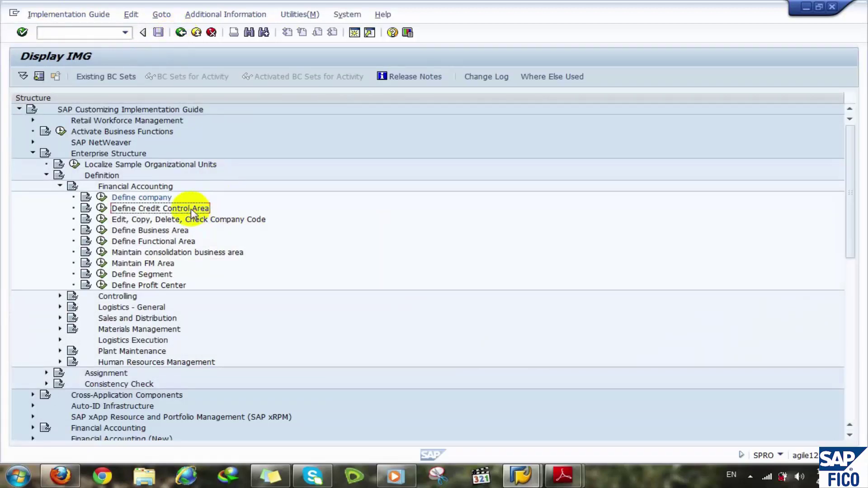
left_click(190, 220)
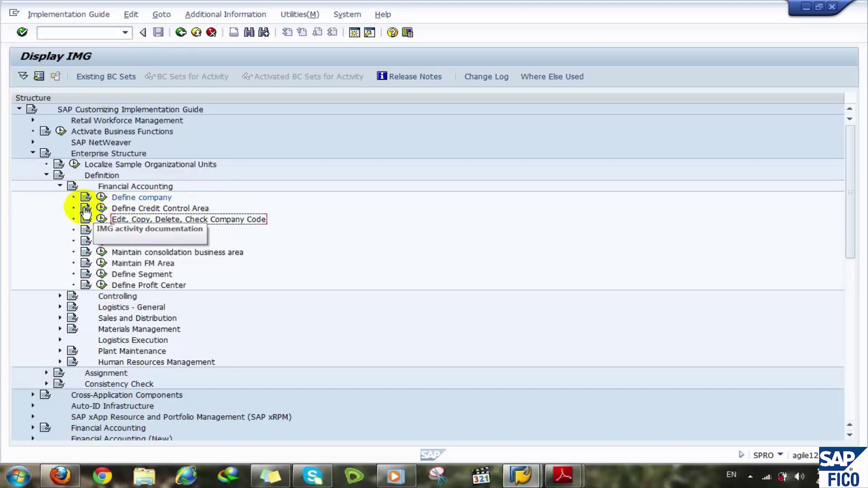
left_click(128, 199)
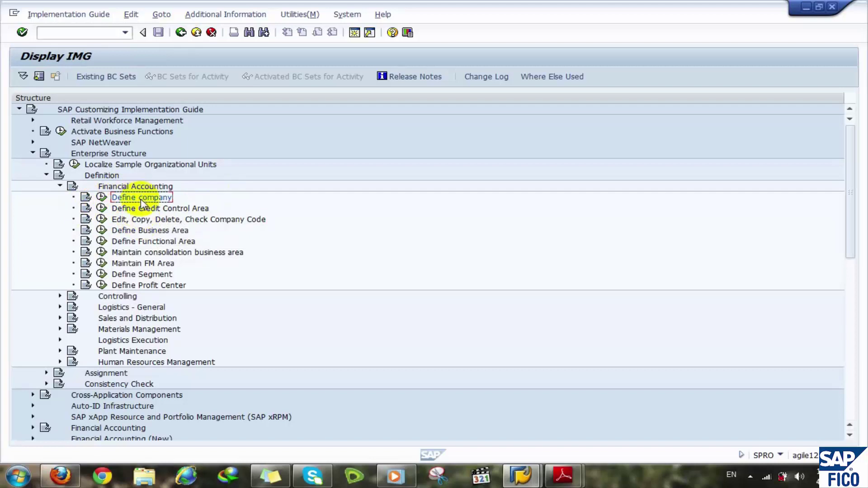
- Open the Copy, delete, check company code activity from the Financial Accounting definitions and start copying a company code
left_click(151, 221)
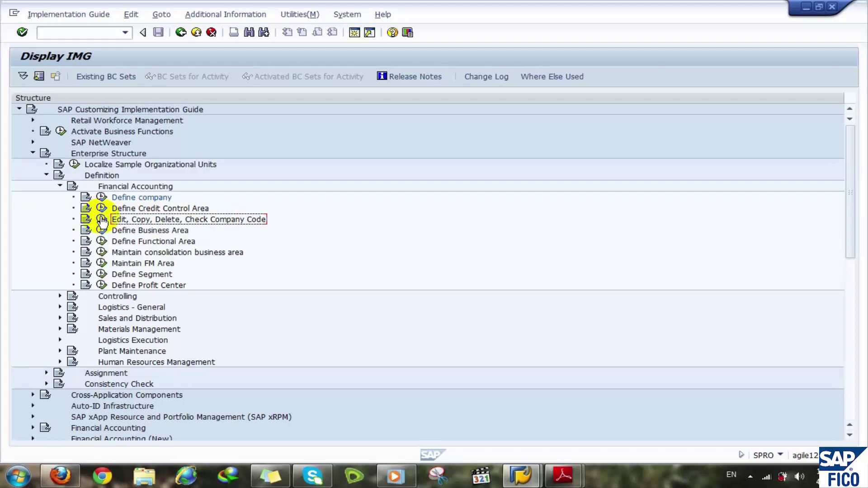
left_click(102, 220)
left_click_drag(85, 95, 162, 53)
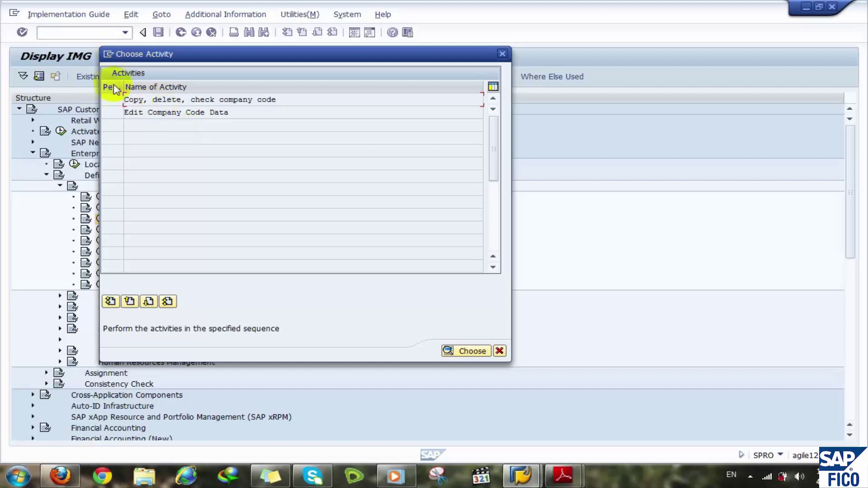
double_click(110, 99)
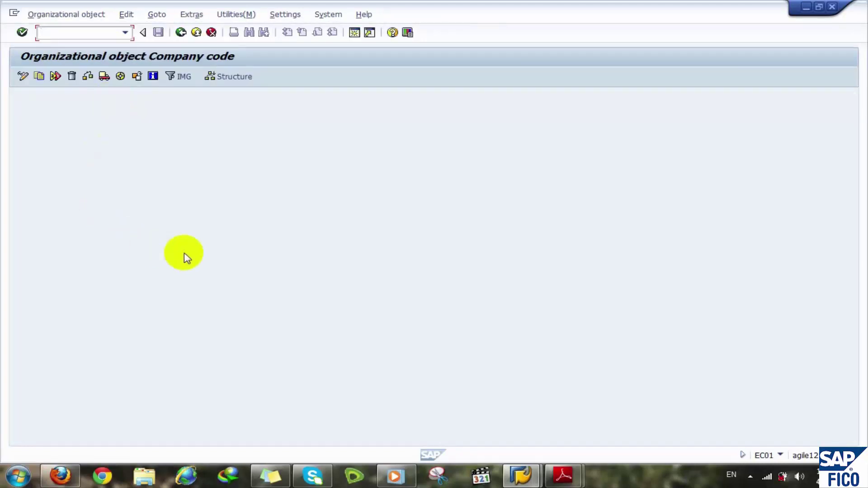
left_click(39, 80)
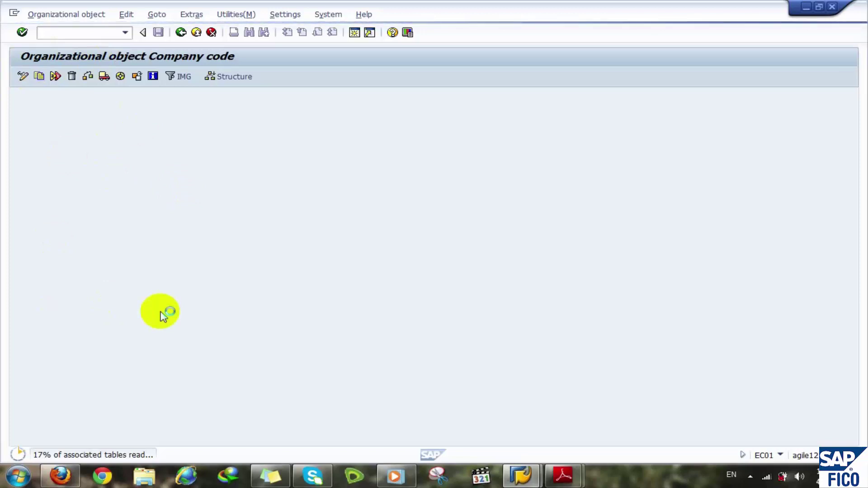
- Switch to SAP Config. Manual.pdf in Adobe Reader and review the Define Company instructions on pages 7 and 8
left_click(563, 476)
left_click(504, 436)
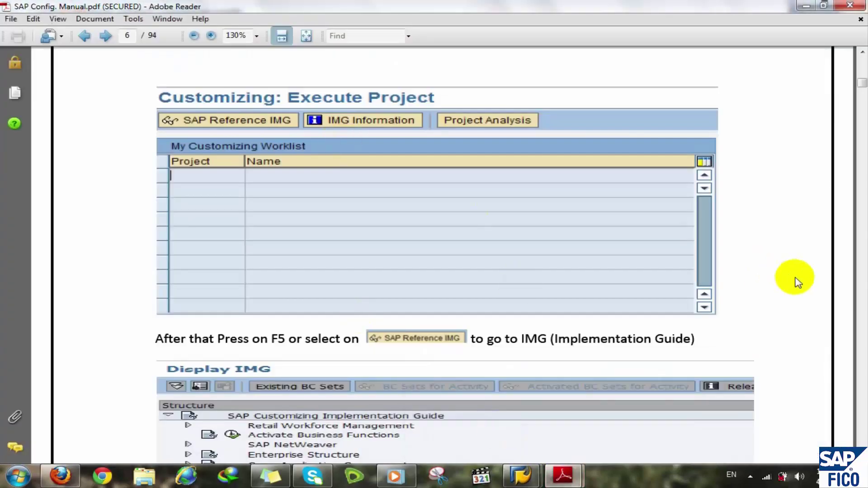
scroll(797, 283, "down", 15)
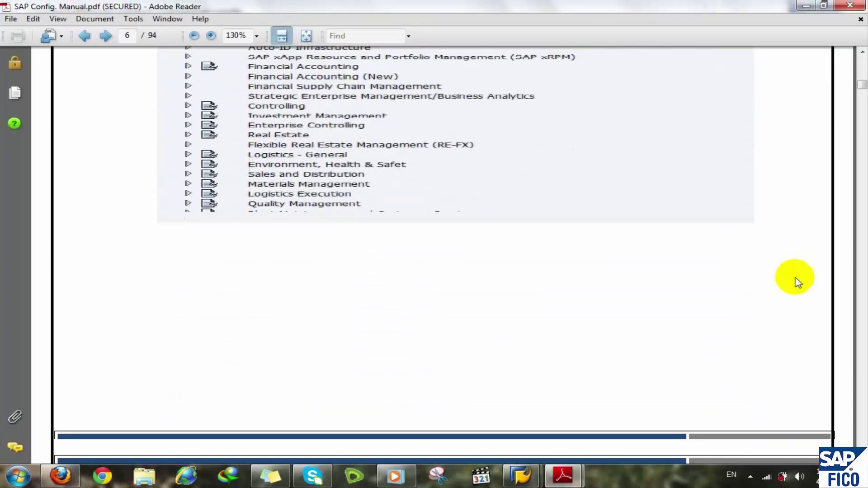
scroll(797, 282, "down", 15)
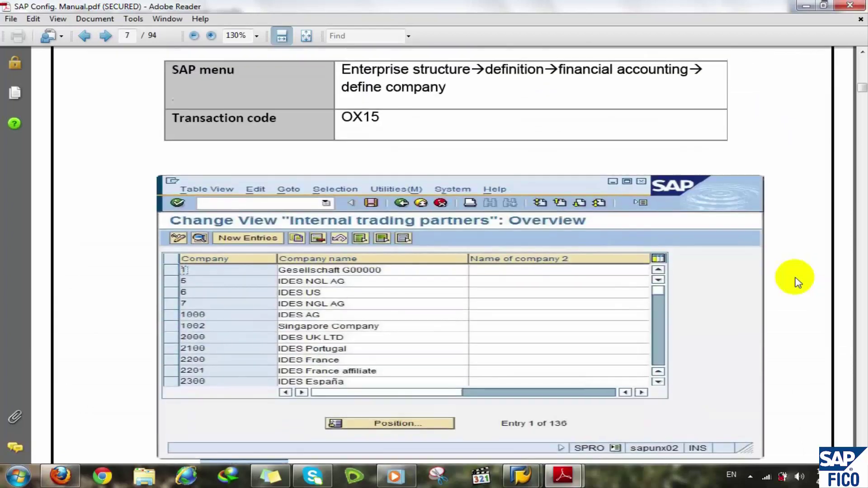
scroll(796, 282, "up", 5)
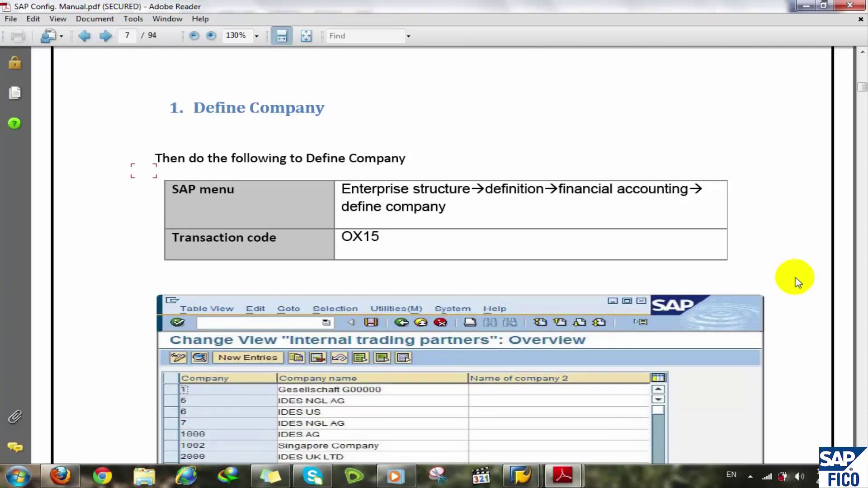
scroll(798, 282, "down", 4)
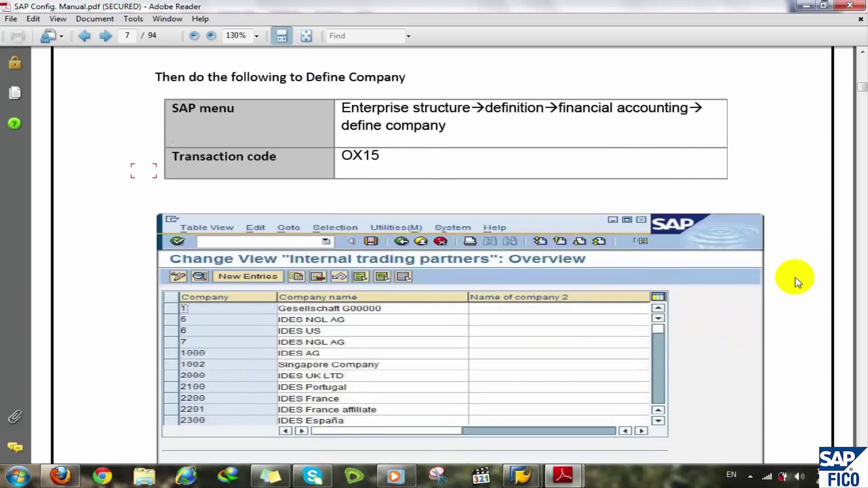
scroll(797, 283, "down", 3)
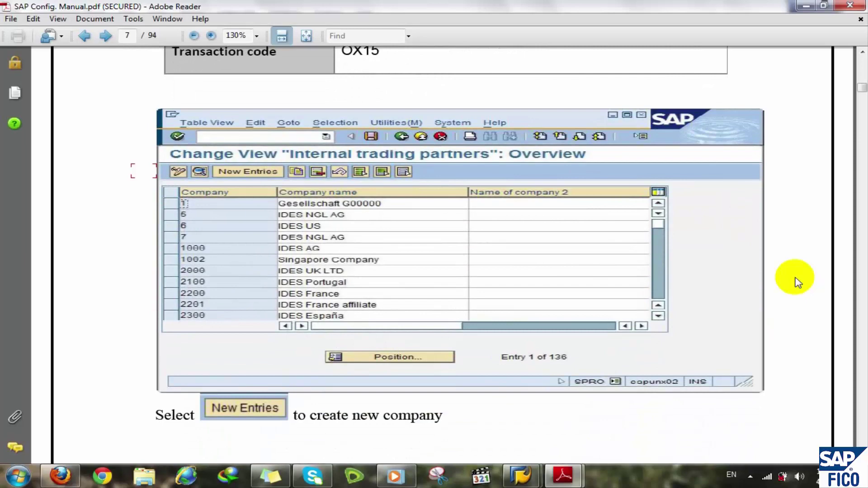
scroll(798, 282, "down", 17)
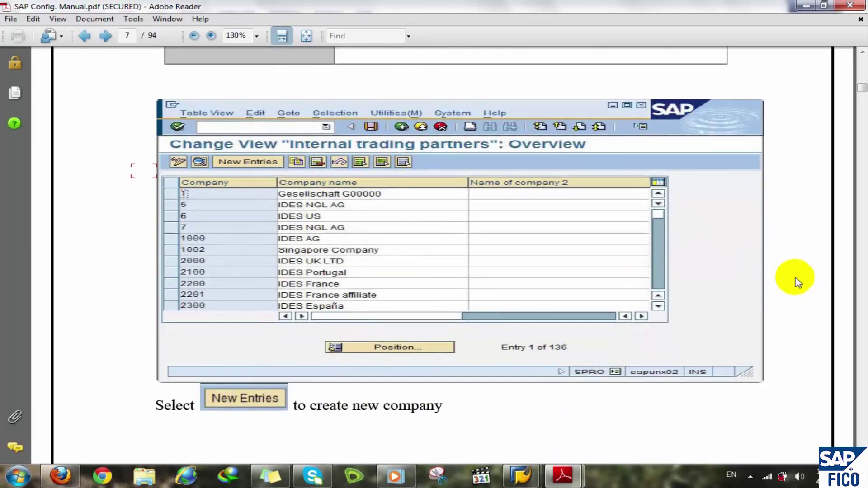
scroll(798, 282, "down", 9)
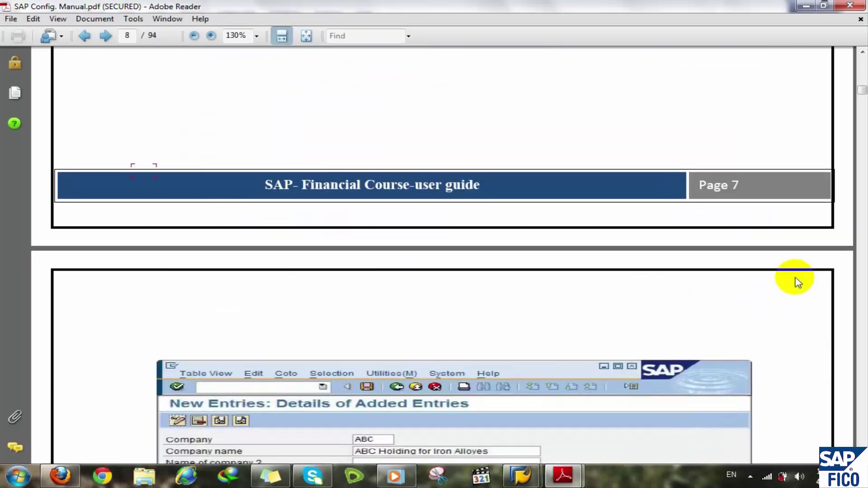
scroll(798, 283, "down", 1)
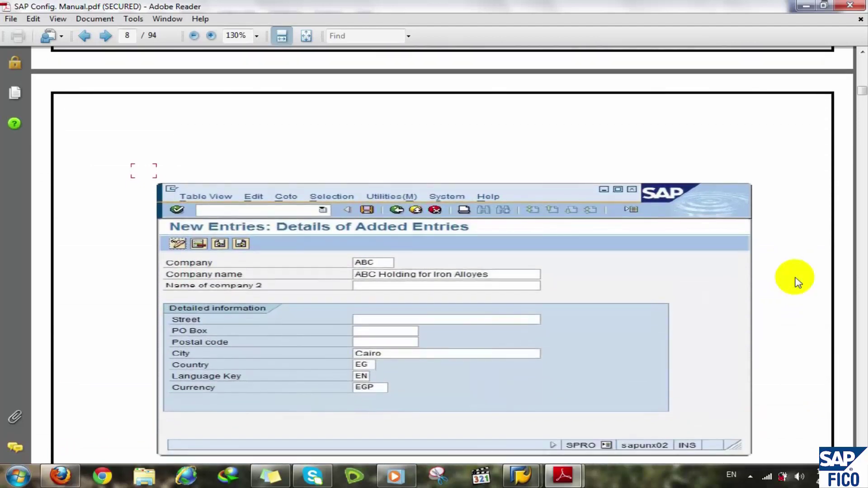
- Review the manual's Creating a Company Code in SAP section on page 8, including its menu path and transaction code
scroll(798, 282, "down", 7)
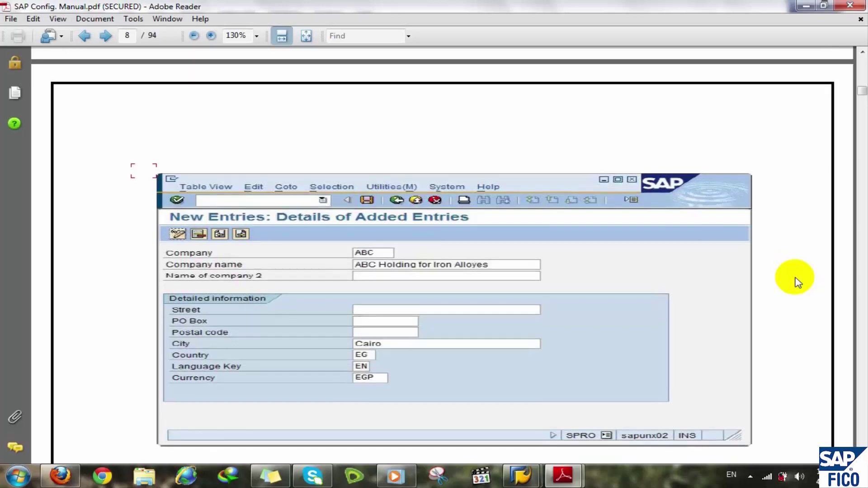
scroll(798, 283, "down", 5)
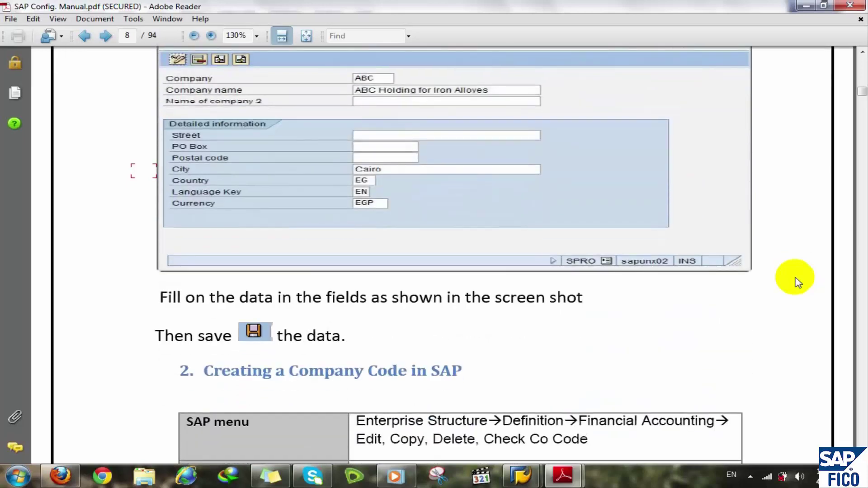
scroll(797, 283, "down", 6)
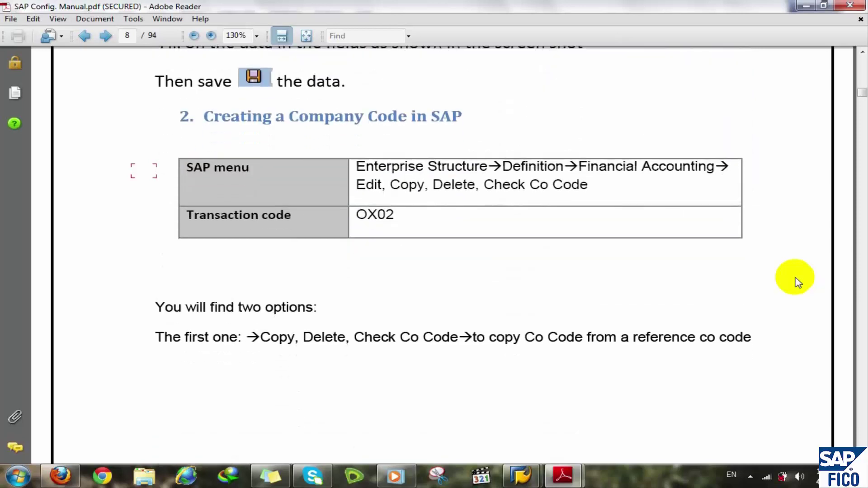
scroll(798, 282, "down", 3)
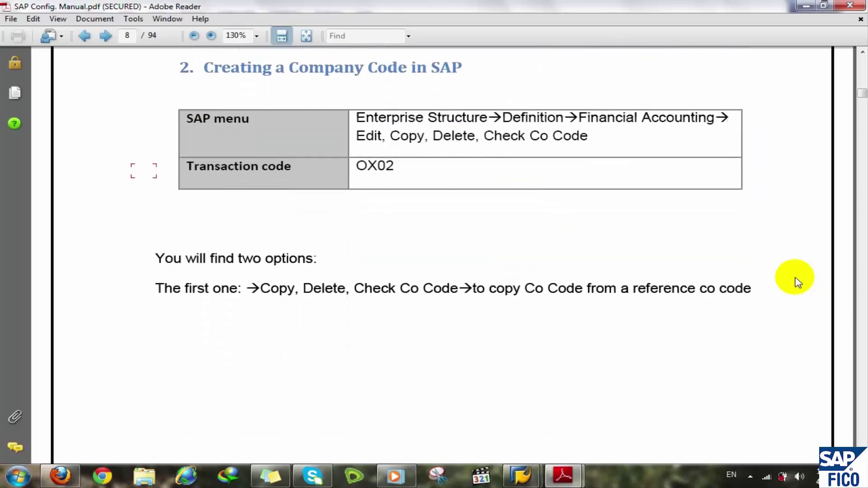
scroll(798, 283, "down", 1)
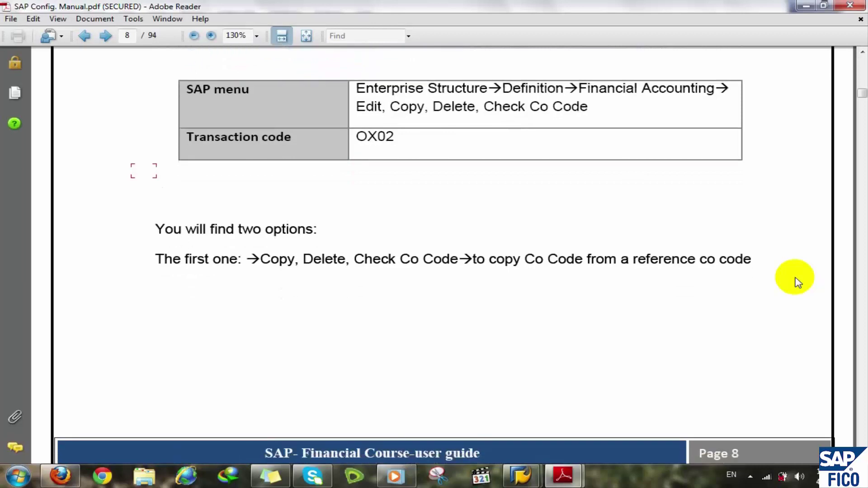
scroll(797, 283, "down", 2)
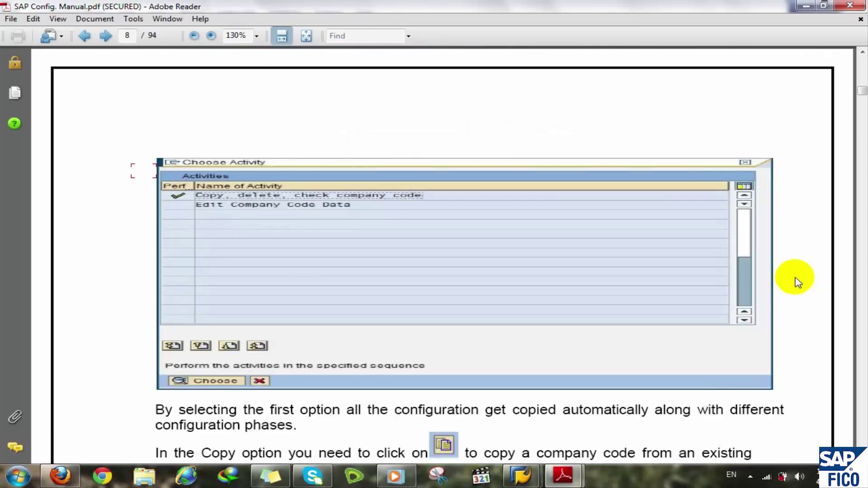
scroll(798, 283, "up", 3)
scroll(798, 283, "down", 2)
scroll(798, 282, "down", 5)
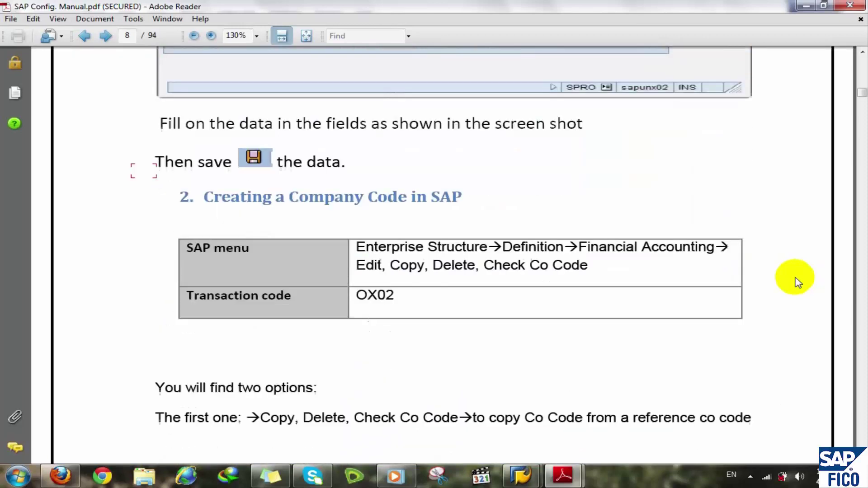
scroll(797, 283, "down", 4)
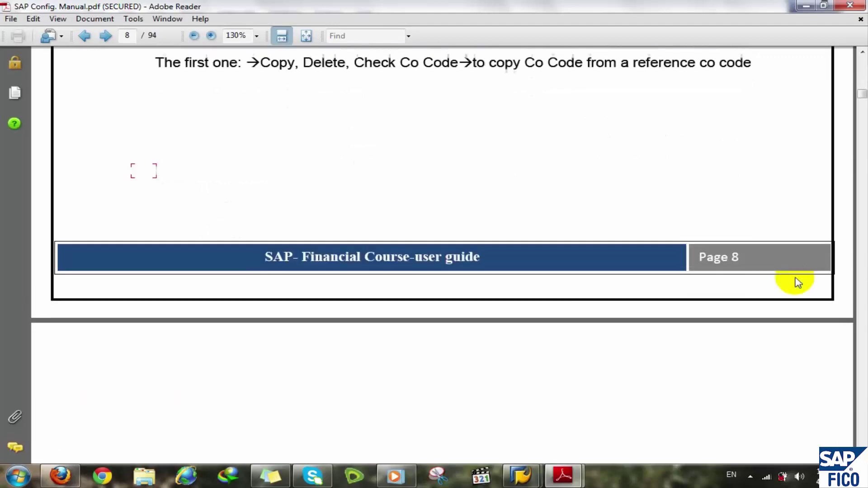
- Read page 9 of the manual to compare copying a company code with defining one from scratch
scroll(797, 283, "down", 2)
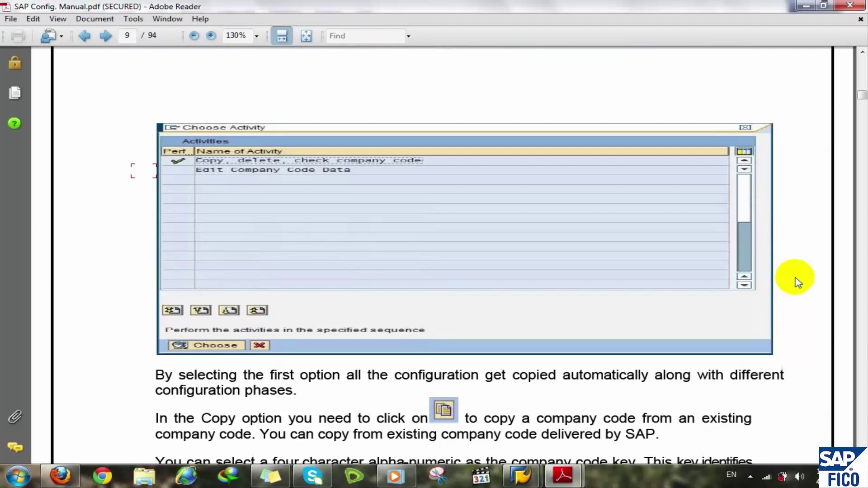
scroll(798, 283, "down", 4)
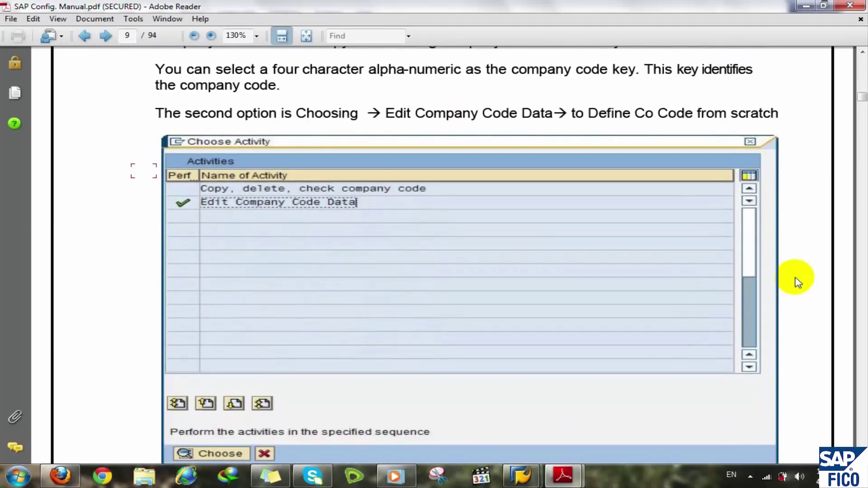
scroll(798, 282, "up", 2)
scroll(797, 282, "up", 1)
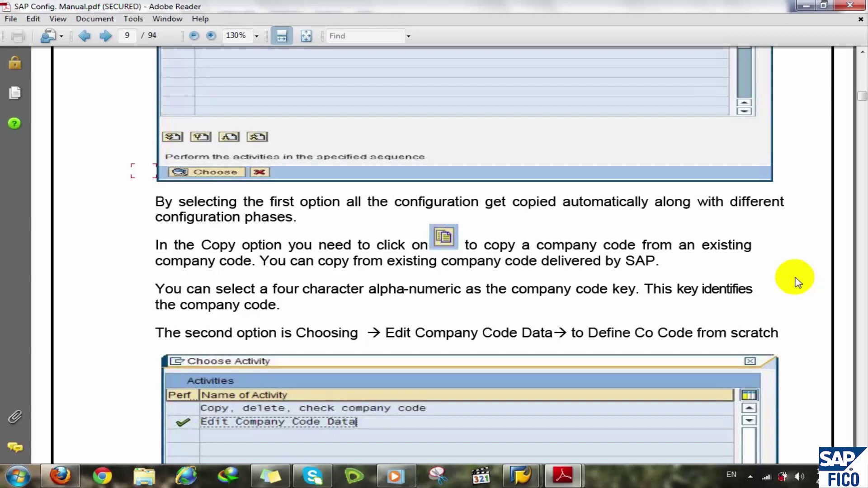
scroll(797, 283, "down", 10)
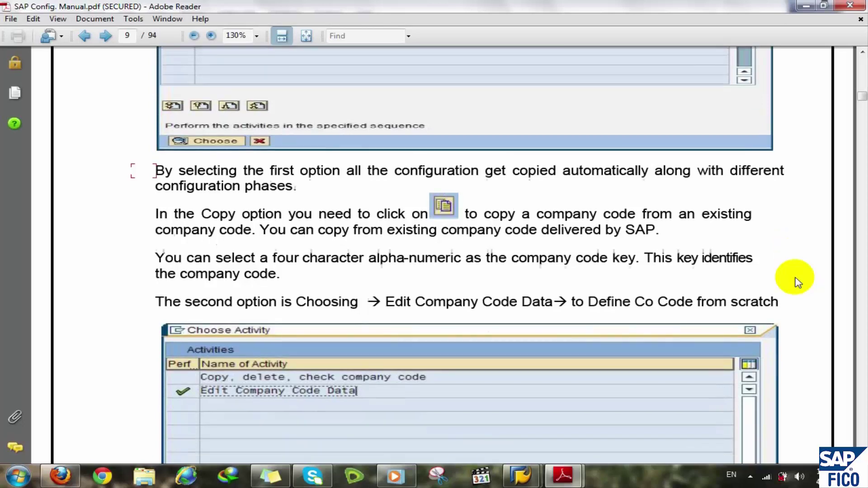
scroll(798, 283, "down", 5)
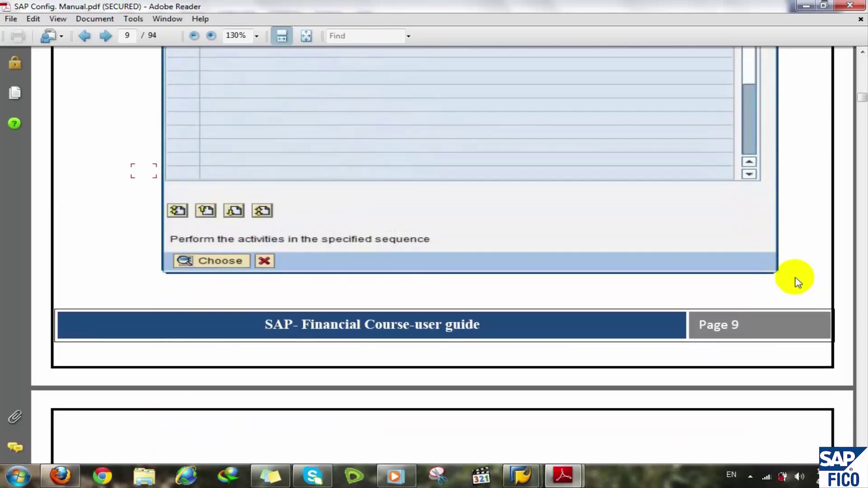
scroll(798, 282, "up", 8)
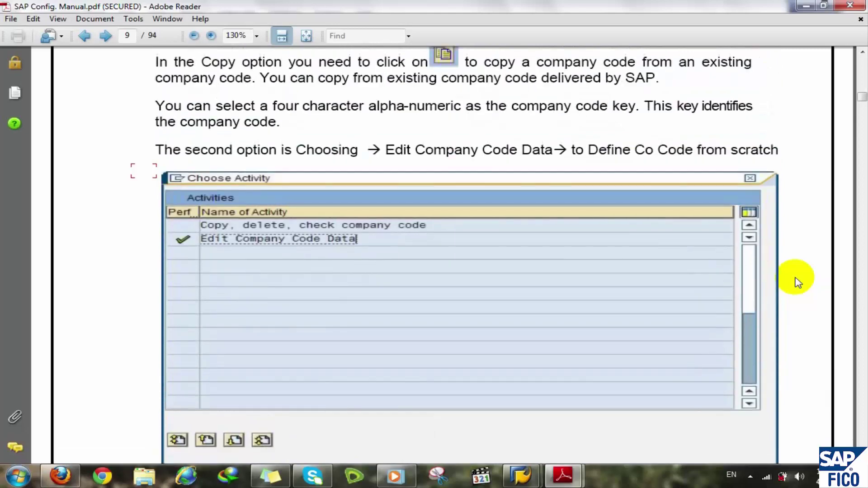
scroll(798, 283, "down", 12)
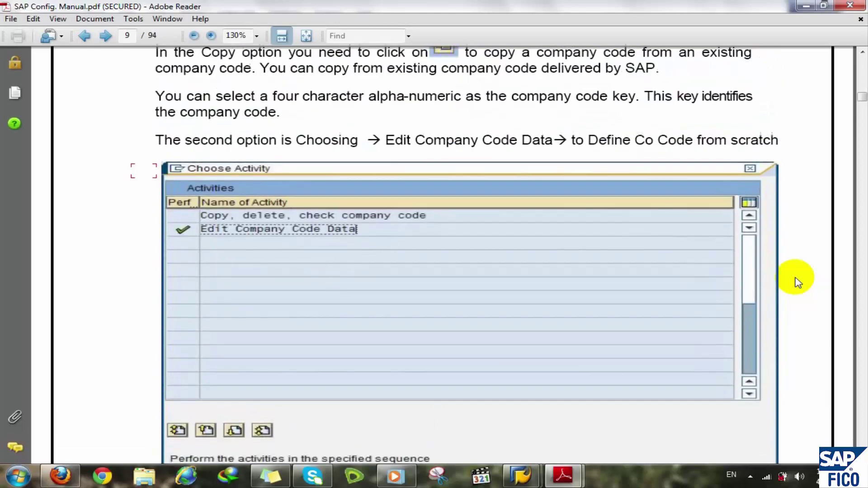
- Read the page 10 instructions on copying a company code from an existing one and handling the G/L accounts prompt
scroll(798, 282, "down", 9)
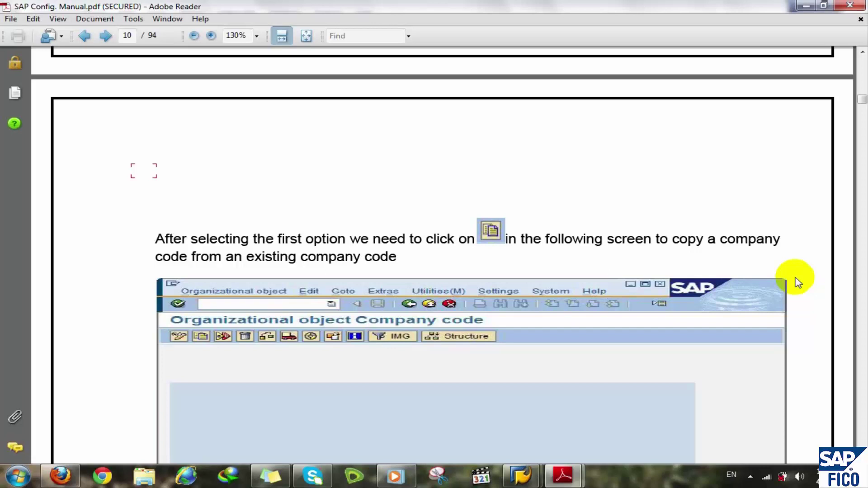
scroll(798, 282, "down", 5)
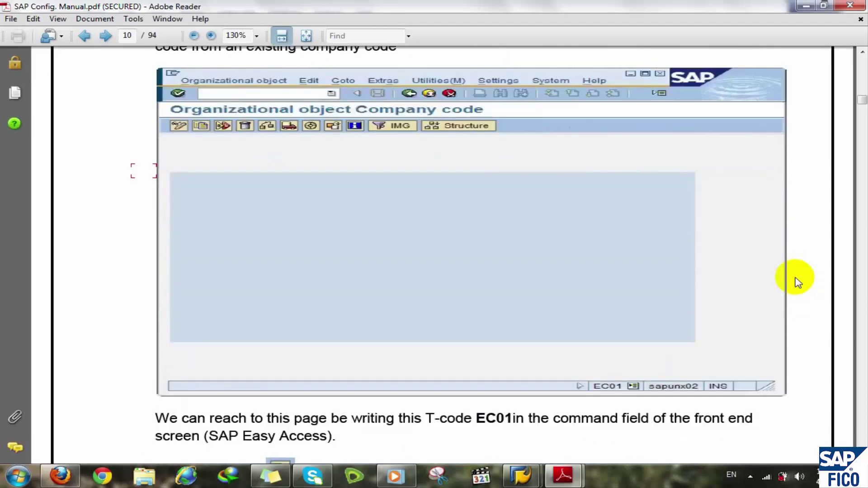
scroll(798, 283, "down", 10)
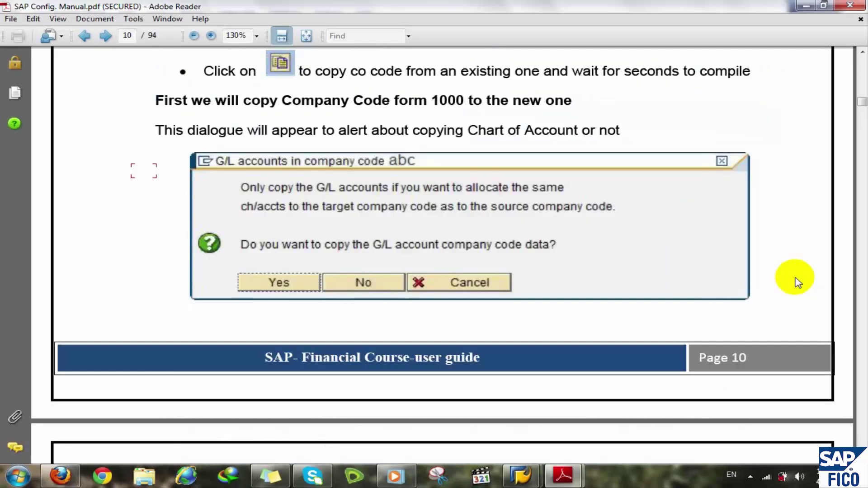
- Switch back to SAP and copy company code 1000 to the new company code STMR
left_click(806, 5)
left_click_drag(130, 153, 221, 157)
left_click(235, 175)
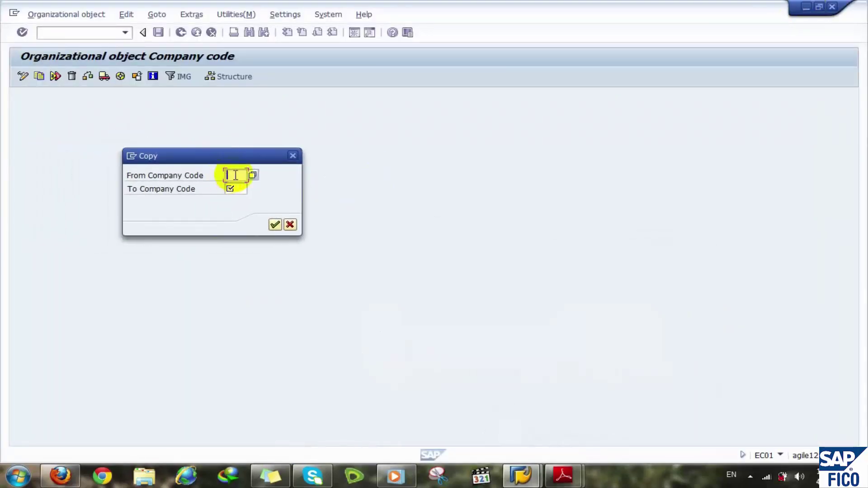
type("1")
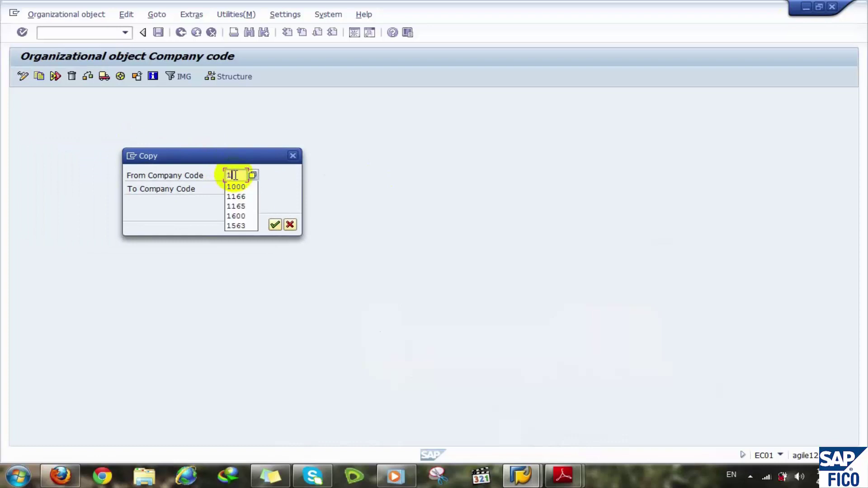
type("000")
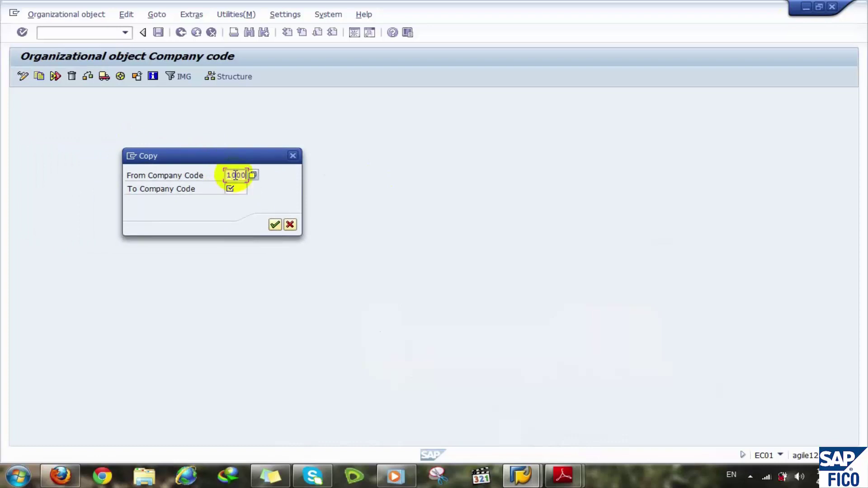
left_click(233, 189)
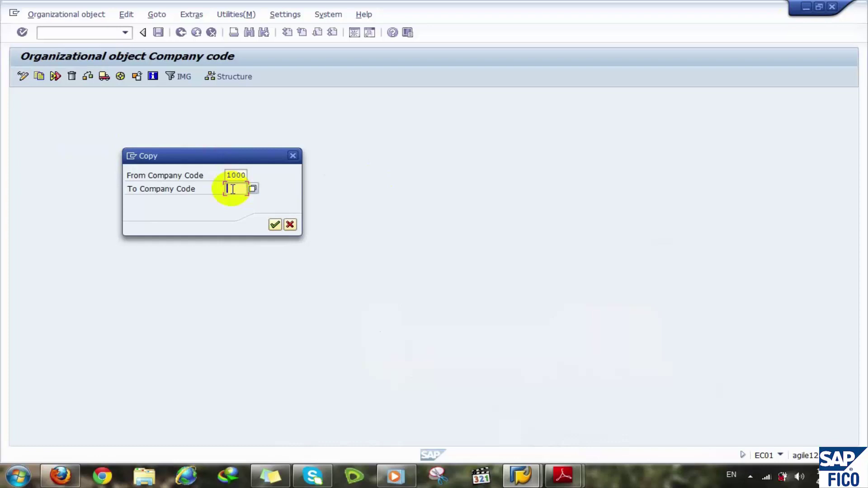
type("SI")
type("M")
type("R")
left_click(275, 225)
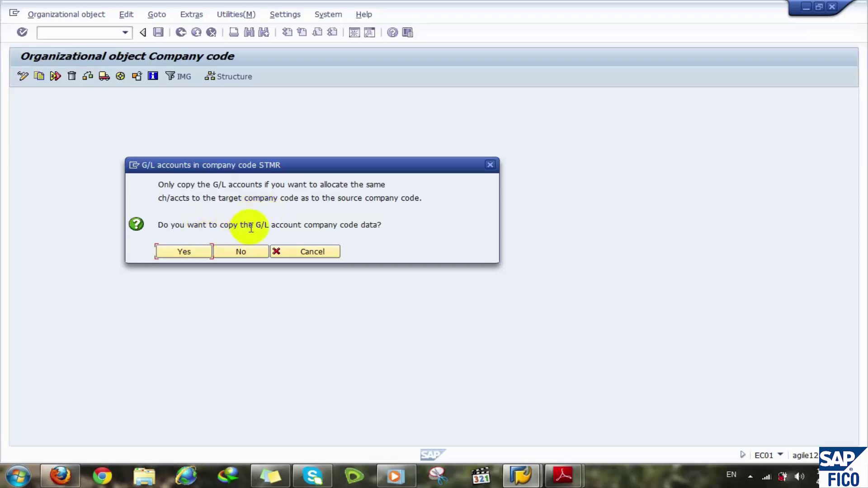
- Decline copying the G/L account company code data and allocate EGP as the target company code's local currency
left_click(238, 252)
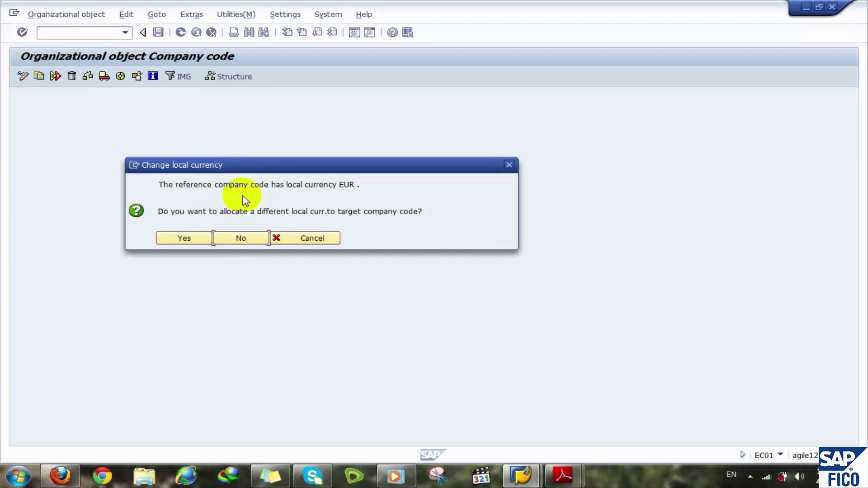
left_click(181, 239)
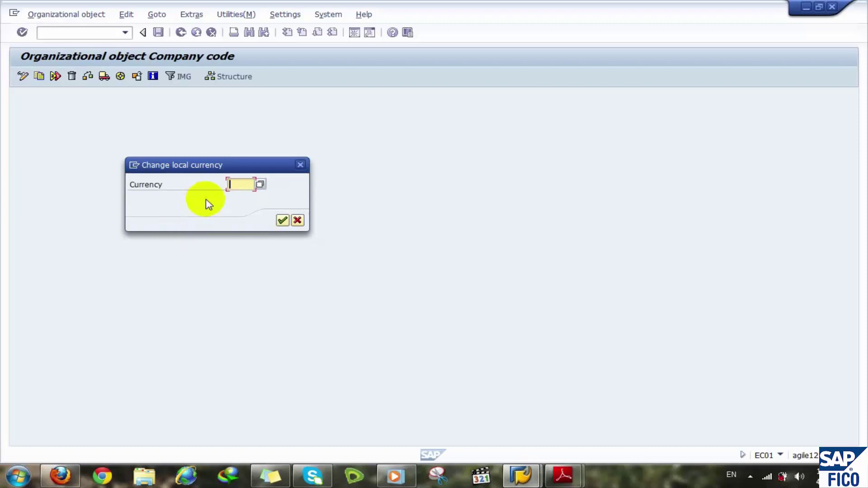
type("EG")
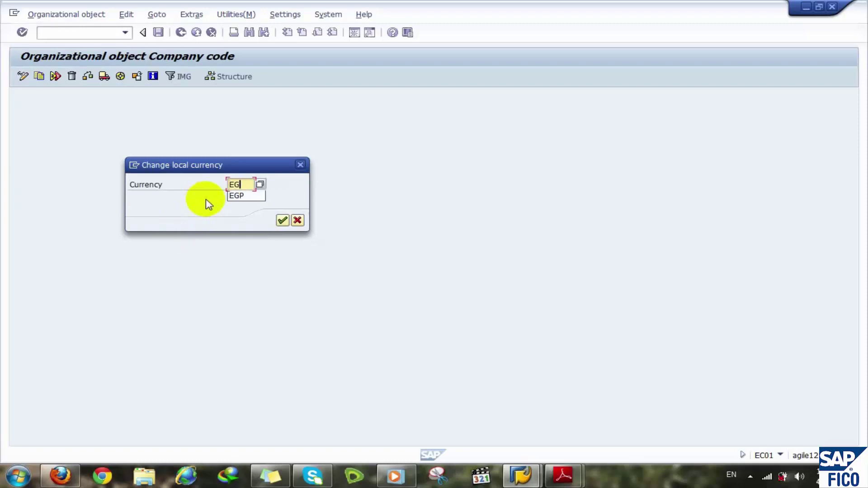
type("P")
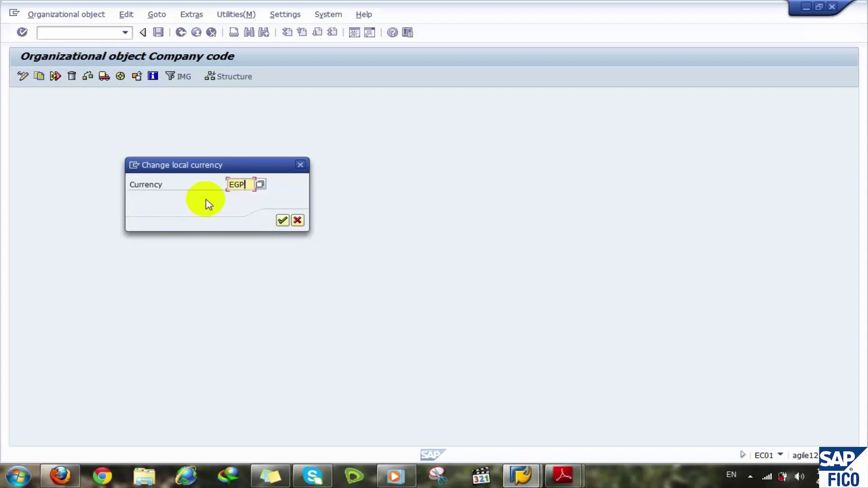
left_click(283, 220)
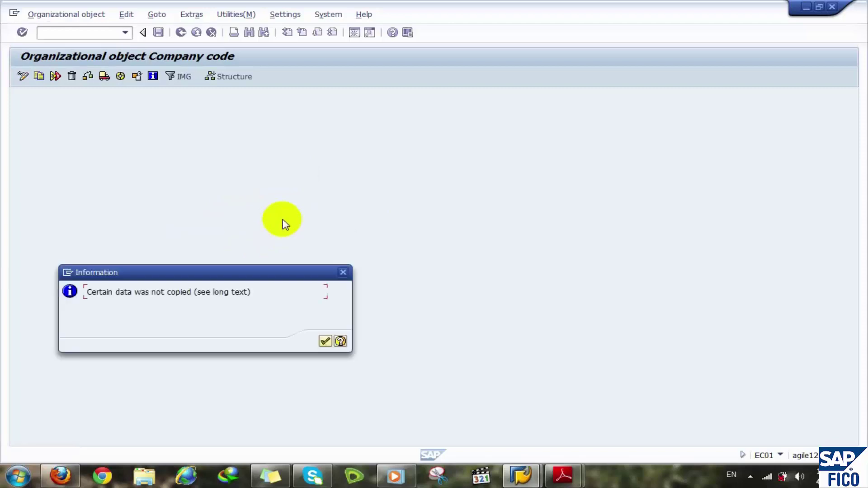
- Acknowledge the copy information messages and the notice on transporting number ranges and addresses
left_click_drag(200, 273, 335, 184)
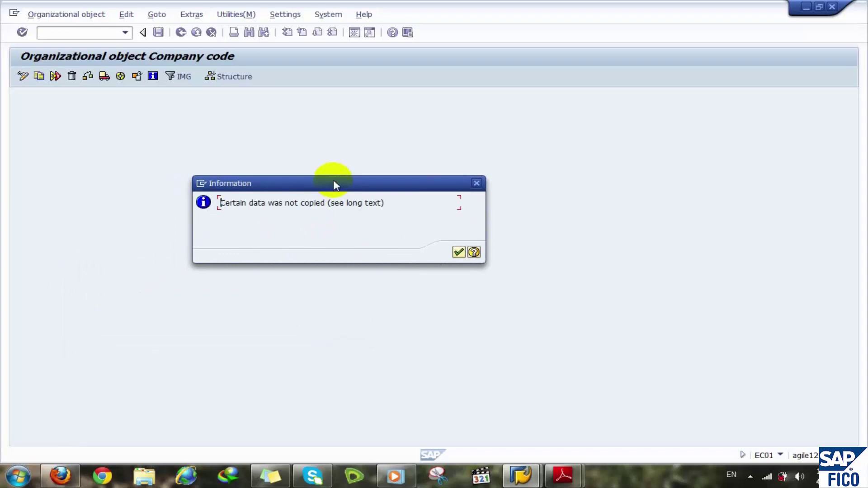
left_click(457, 252)
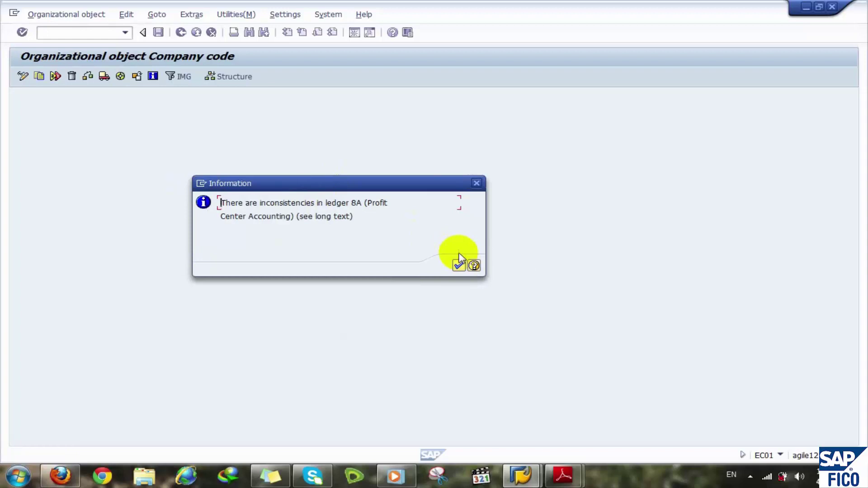
left_click(460, 264)
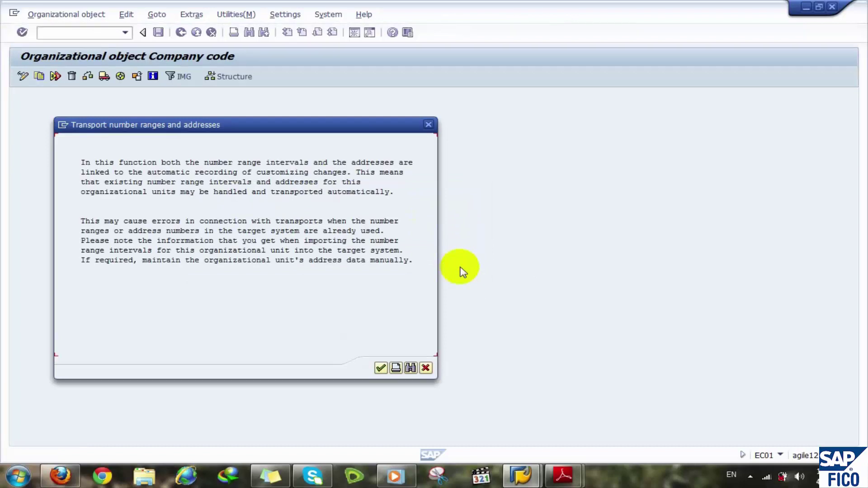
left_click(381, 368)
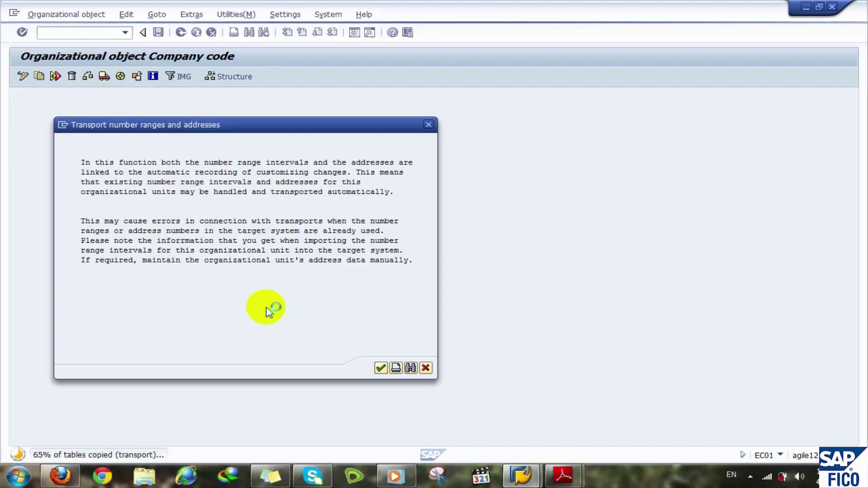
- Record the company code copy in the existing FI - CO customizing request
key("Return")
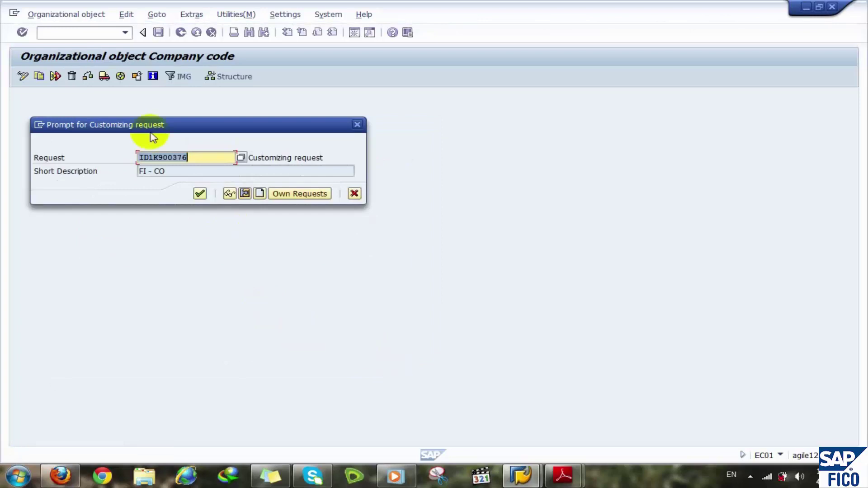
left_click_drag(167, 126, 251, 131)
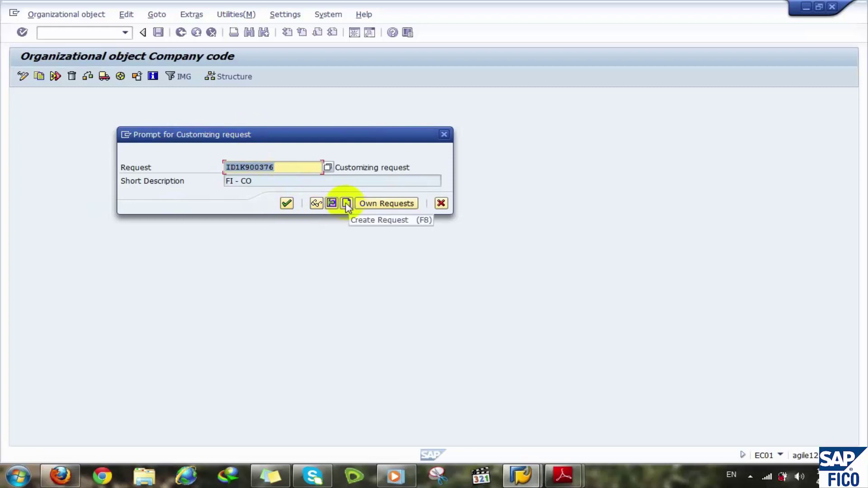
left_click(286, 203)
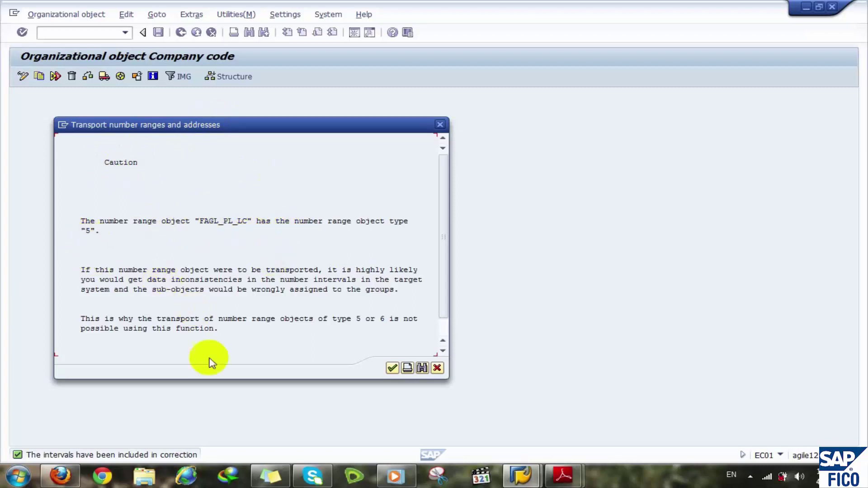
- Acknowledge the number range transport notices, confirm the interval copies from company code 1000 to STMR, and cancel the last repeated copy request
left_click(392, 368)
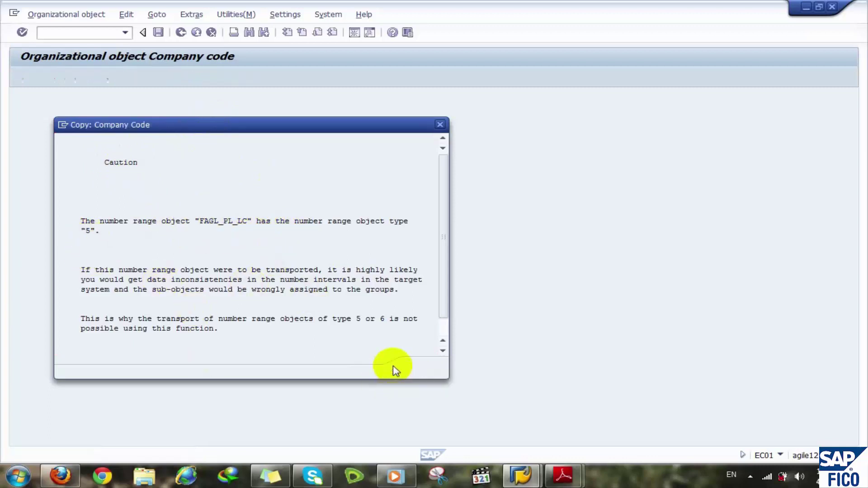
left_click_drag(111, 184, 192, 139)
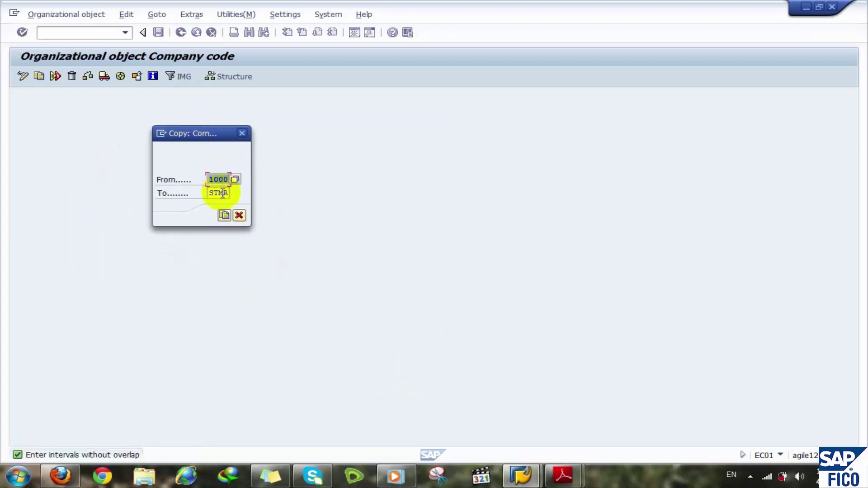
left_click(224, 216)
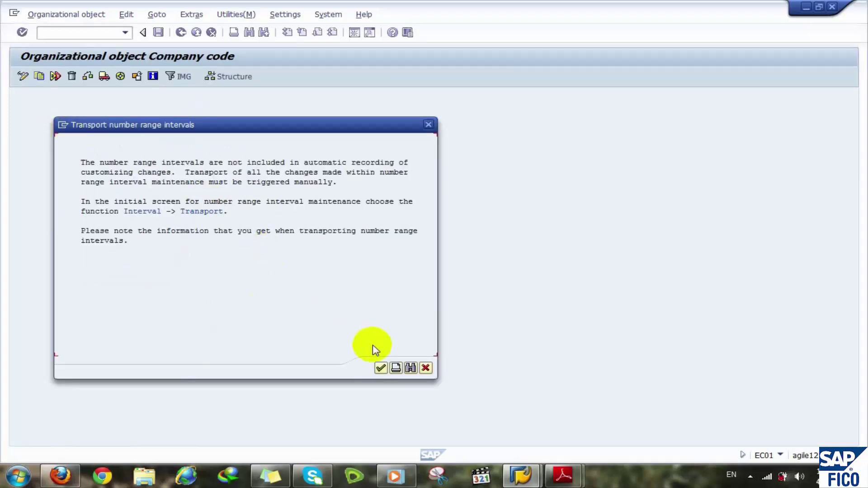
left_click(378, 366)
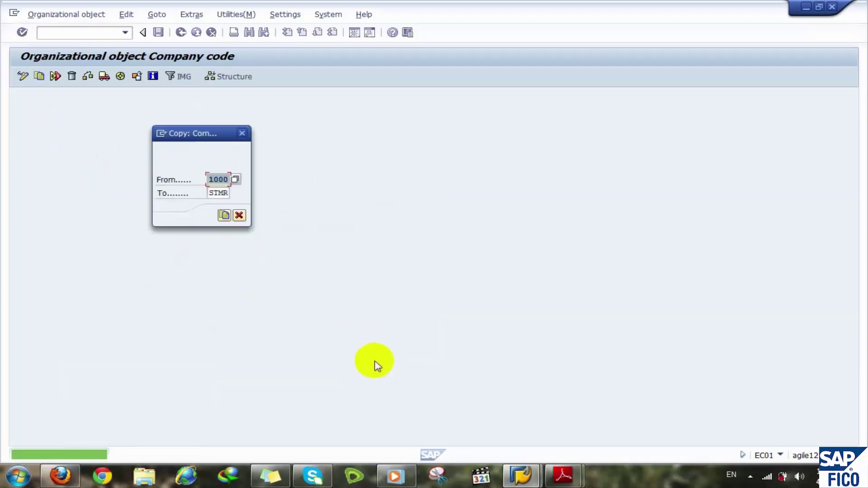
left_click(224, 216)
left_click(224, 216)
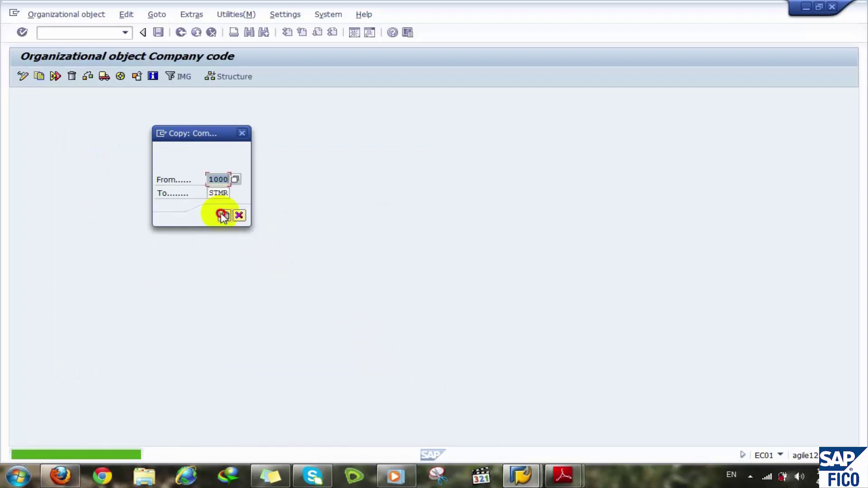
left_click(224, 216)
left_click(224, 216)
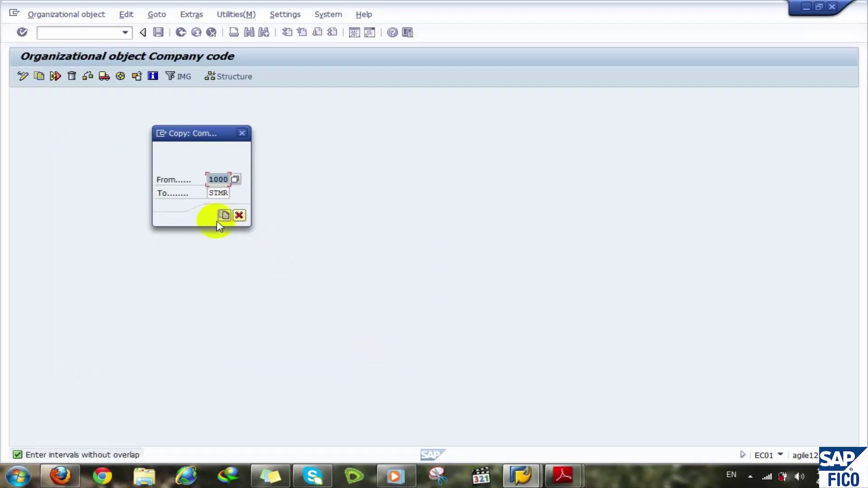
left_click(239, 216)
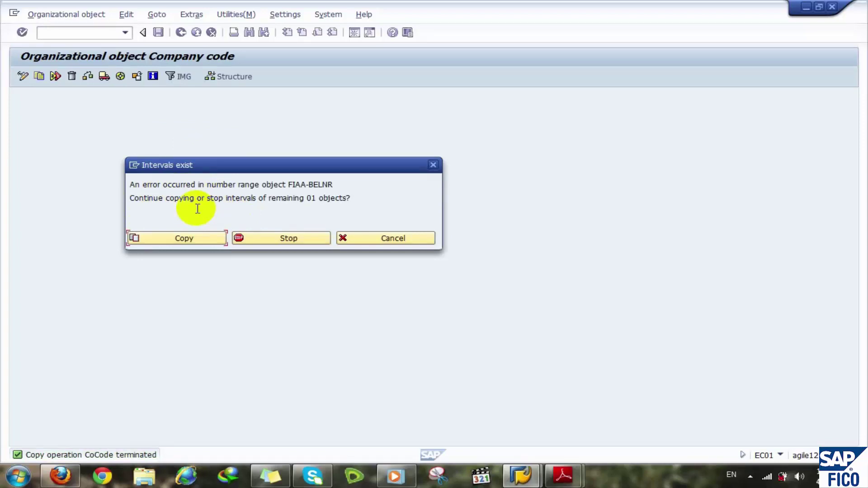
- Continue copying the intervals of the remaining number range objects and acknowledge the transport cautions for them
left_click(176, 240)
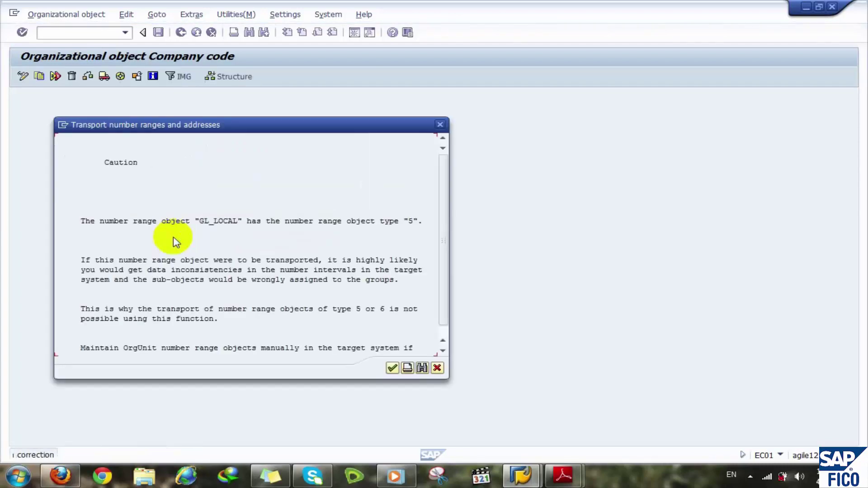
left_click(391, 368)
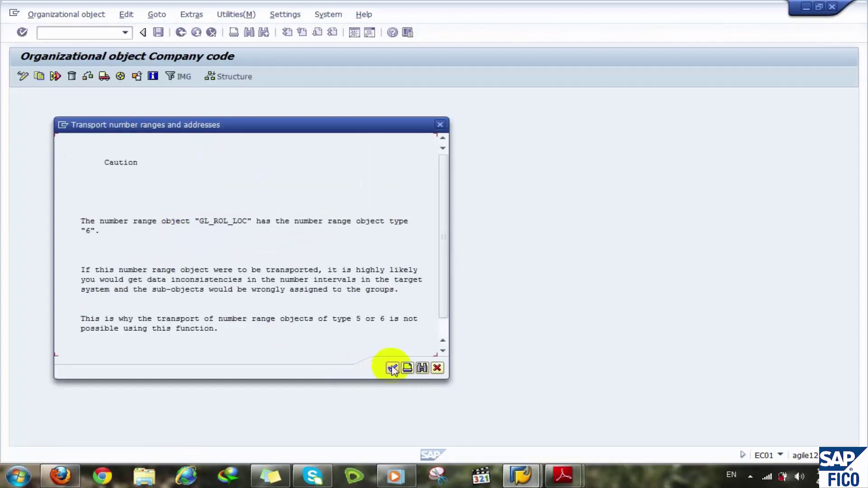
left_click(392, 369)
left_click(392, 369)
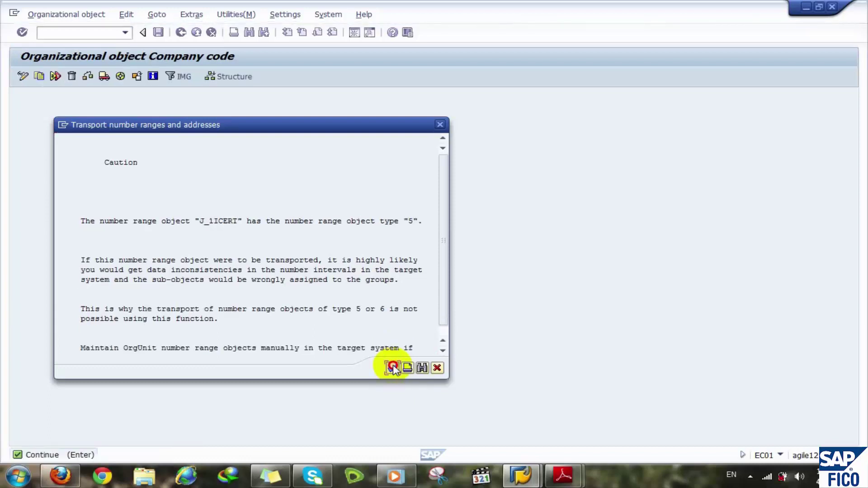
left_click(393, 369)
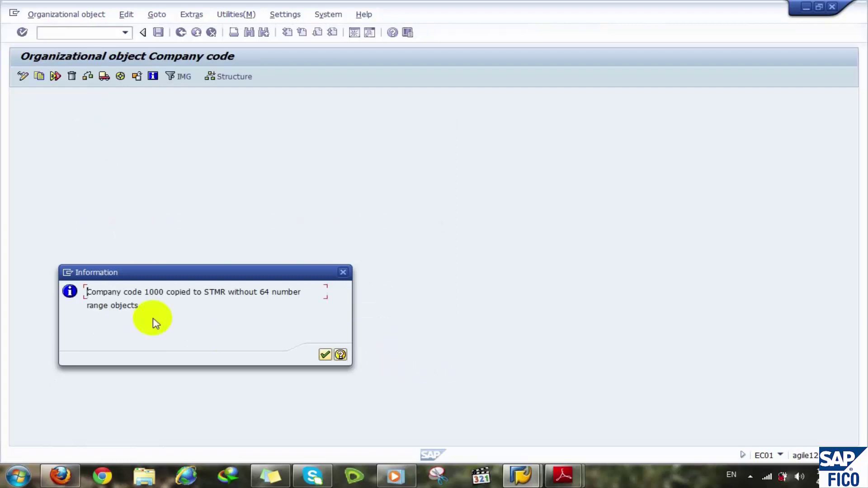
- Dismiss the copy completion message, review the completed activities for the company code object, and return to the activity selection
left_click(186, 273)
left_click_drag(186, 273, 263, 147)
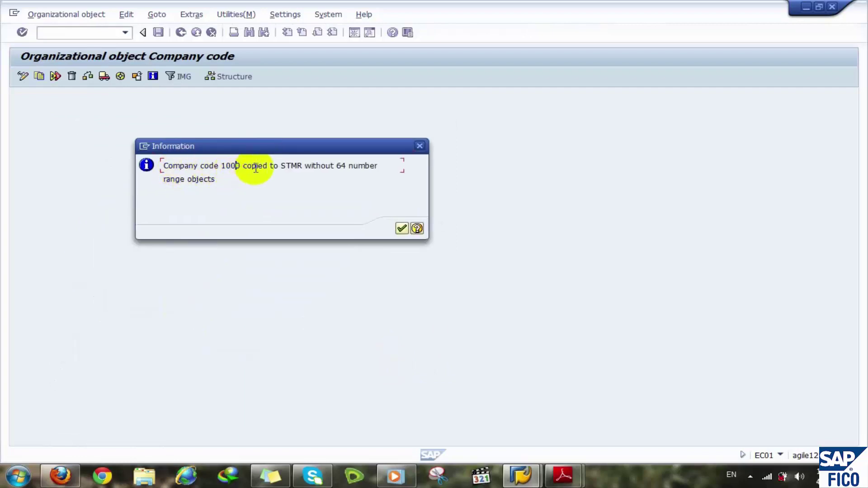
left_click(290, 165)
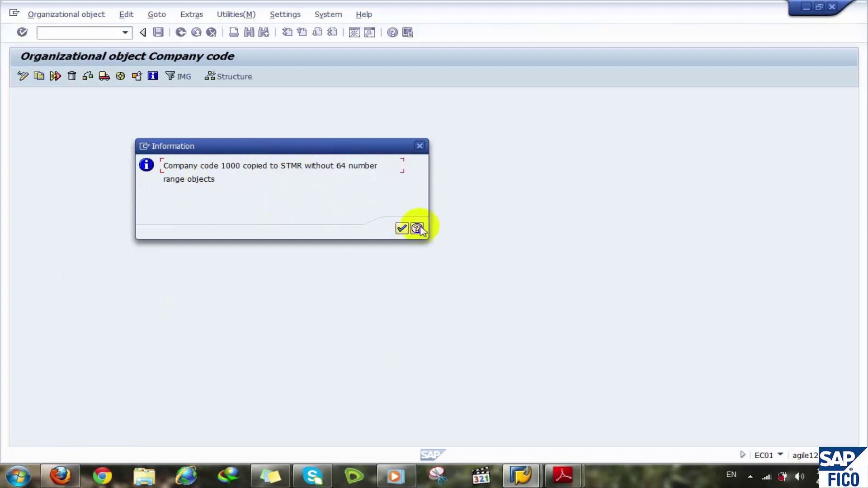
left_click(402, 229)
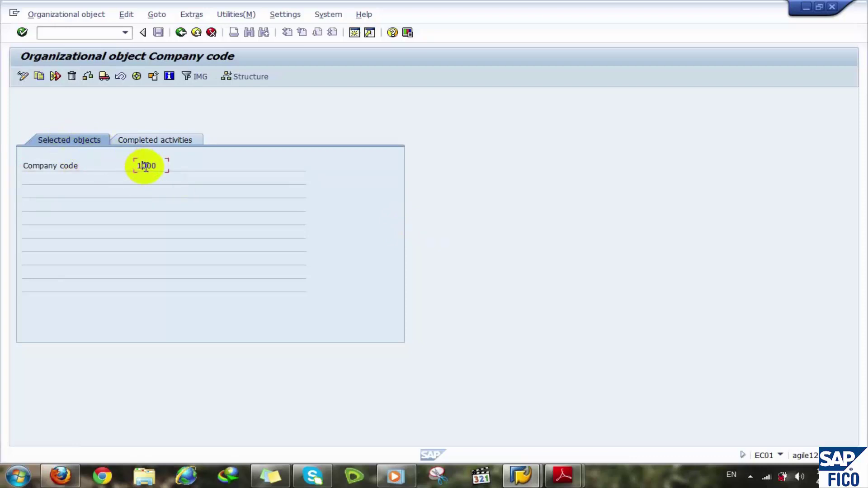
left_click(156, 140)
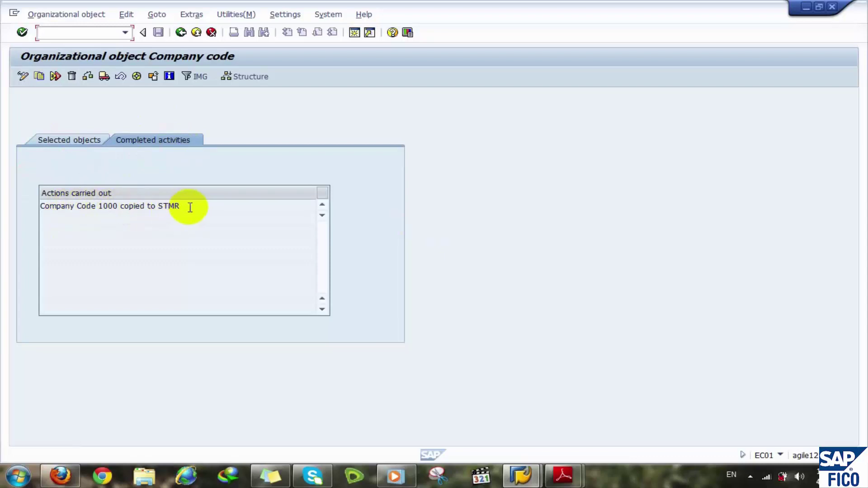
left_click(181, 32)
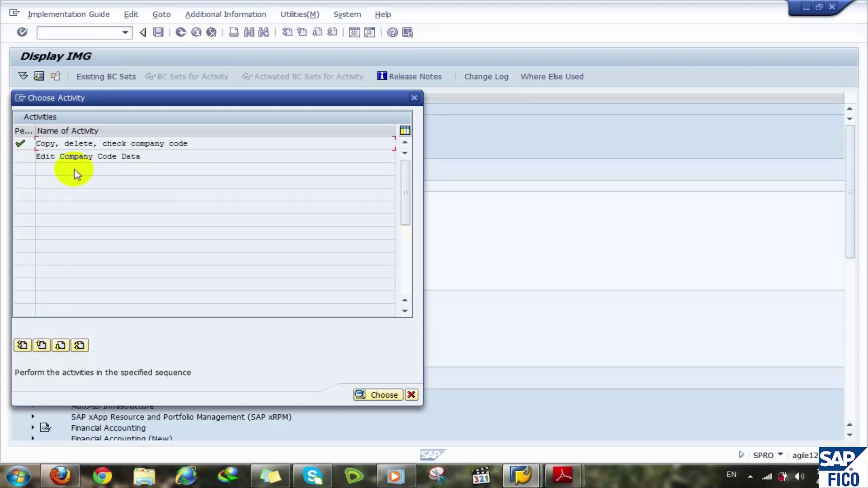
- Start the Edit Company Code Data activity, position the list on company code STMR and open its details
double_click(28, 157)
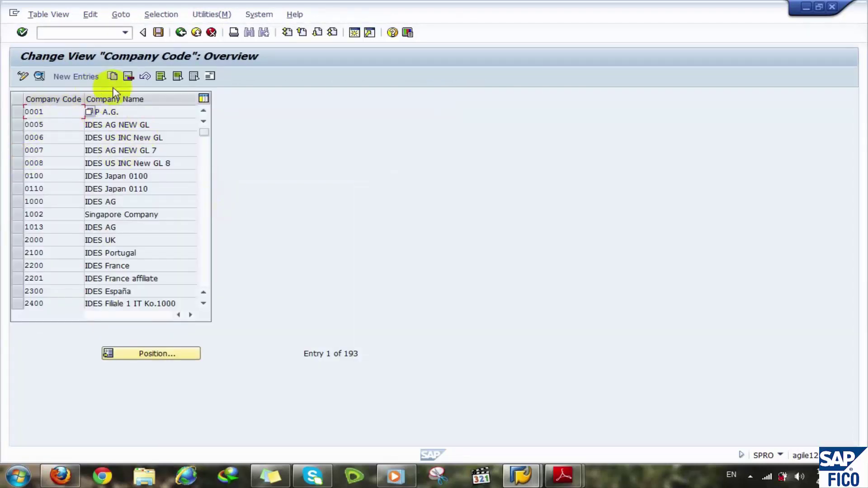
left_click(146, 355)
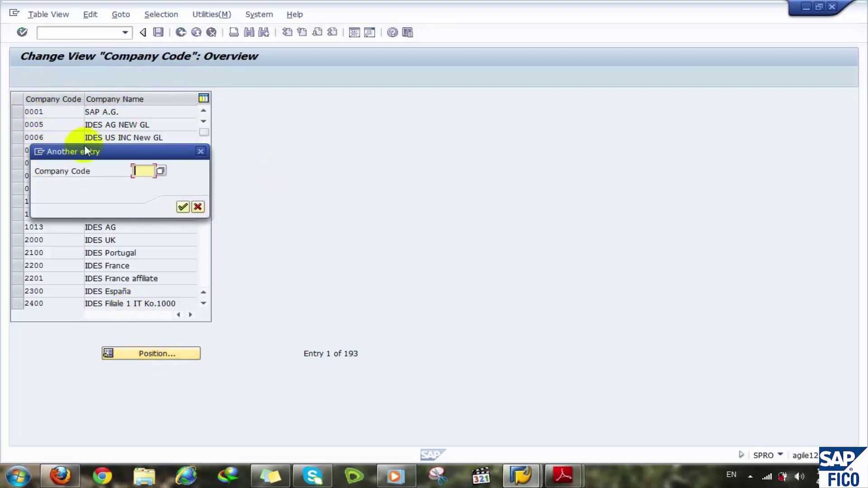
left_click_drag(88, 151, 333, 174)
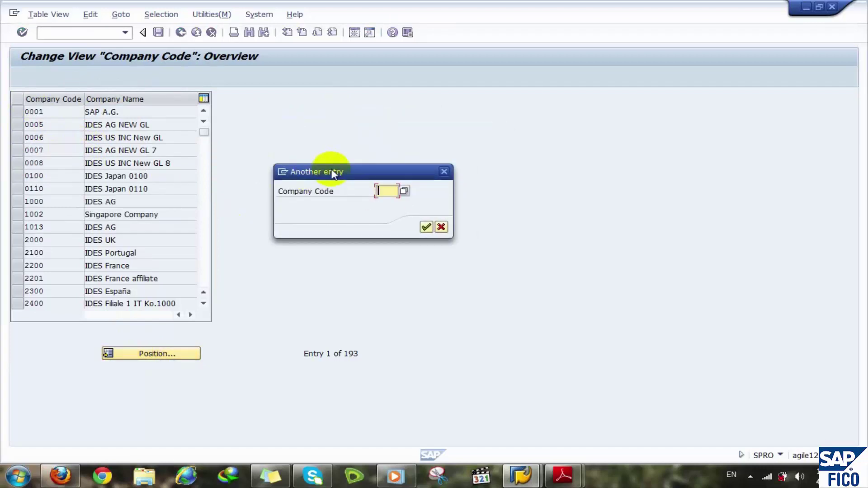
type("stmr")
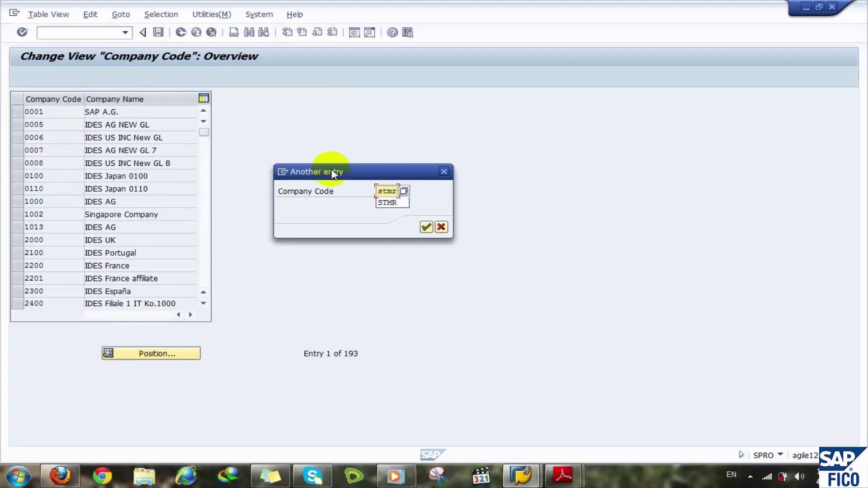
key("Return")
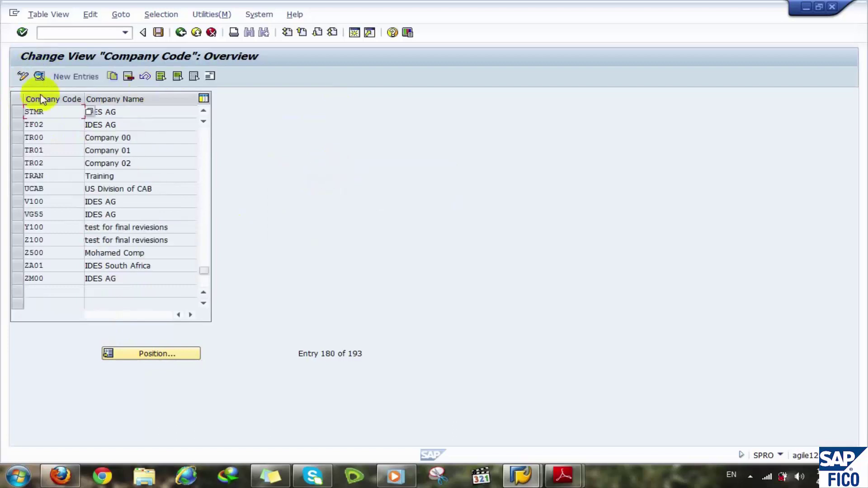
left_click(40, 112)
left_click(136, 109)
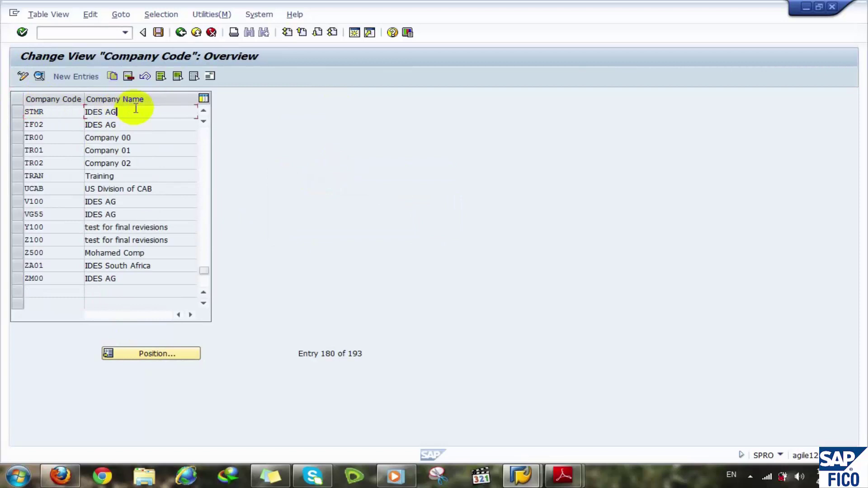
left_click(47, 111)
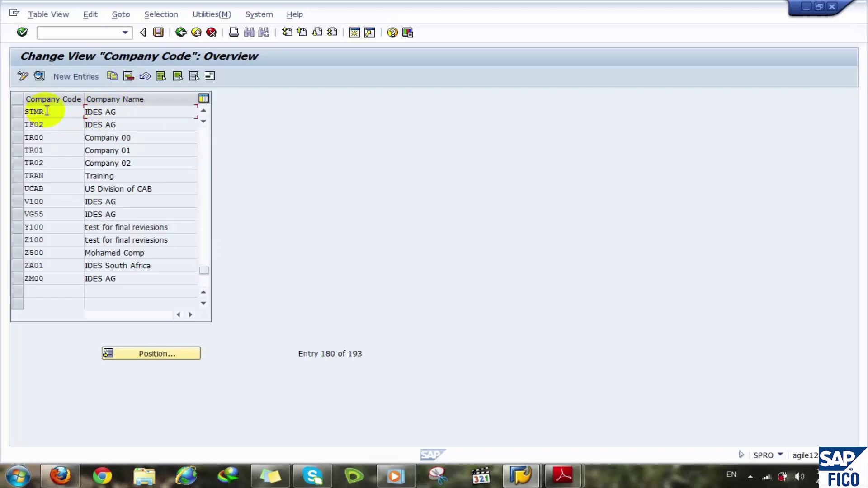
double_click(43, 111)
- Replace the company name of company code STMR with Studio Masr
left_click_drag(97, 111, 157, 108)
key("BackSpace")
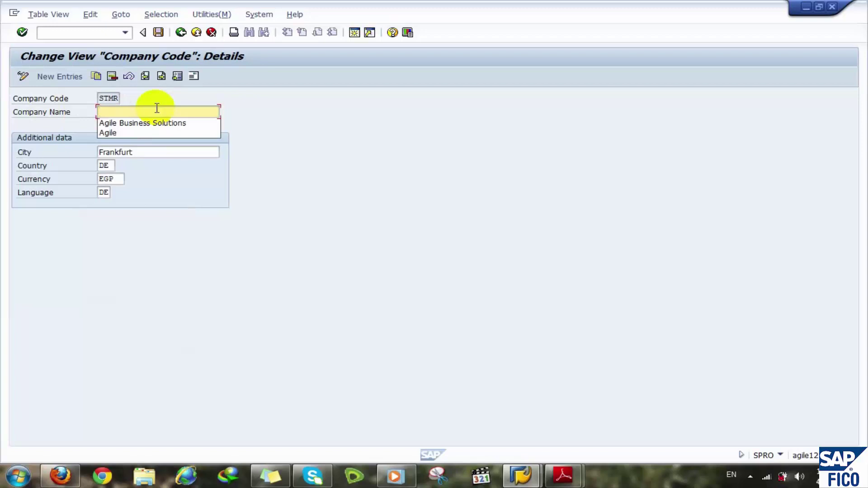
type("S")
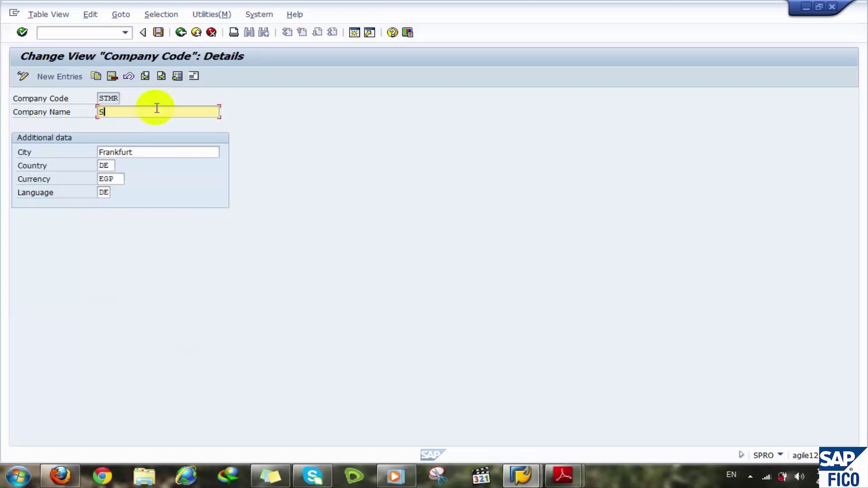
type("tudio Masr")
- Set the additional data of company code STMR to city Cairo, country EG and language EN, keeping currency EGP
double_click(144, 152)
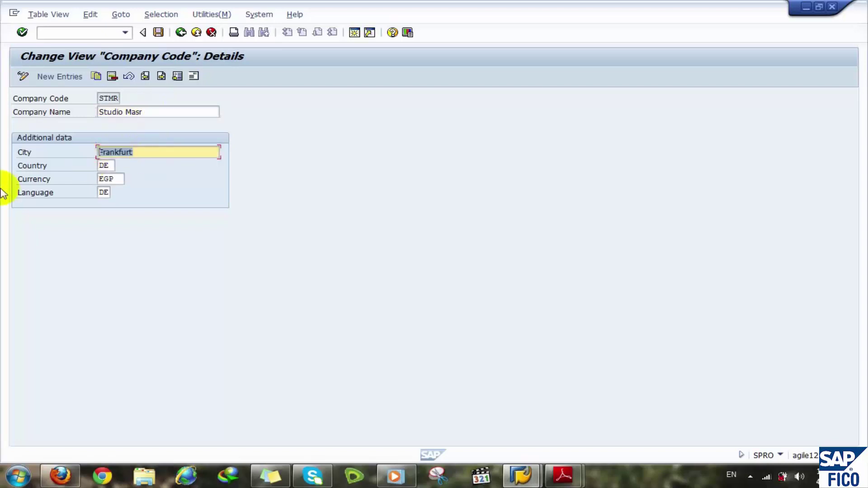
type("Cairo")
double_click(108, 165)
type("eg")
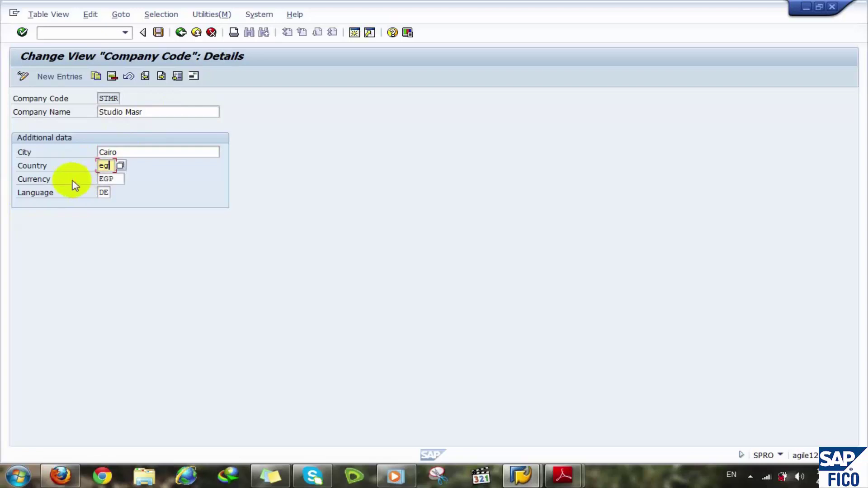
left_click(111, 180)
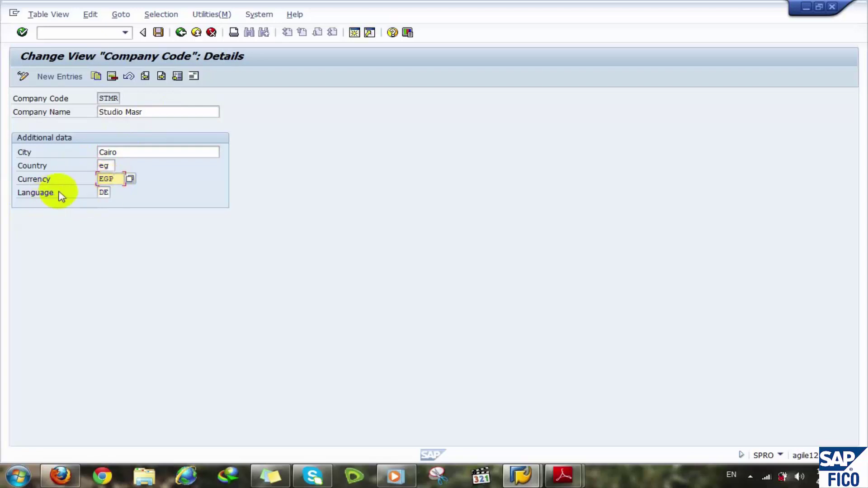
double_click(103, 193)
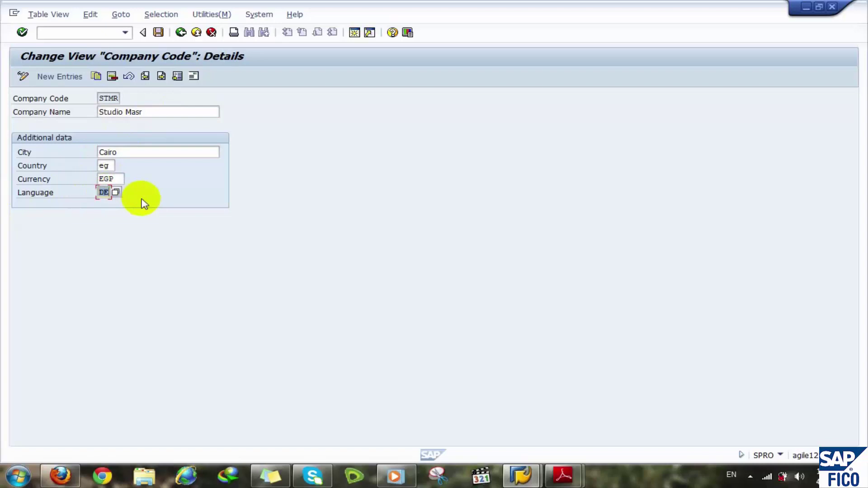
type("en")
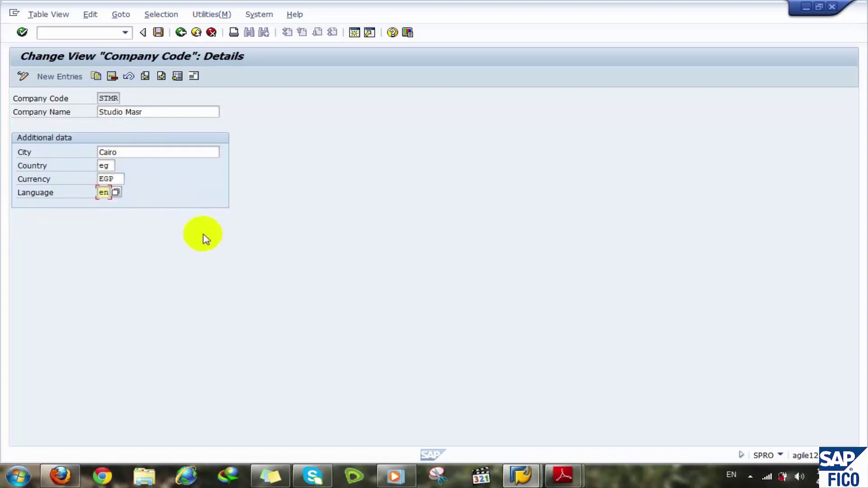
key("Return")
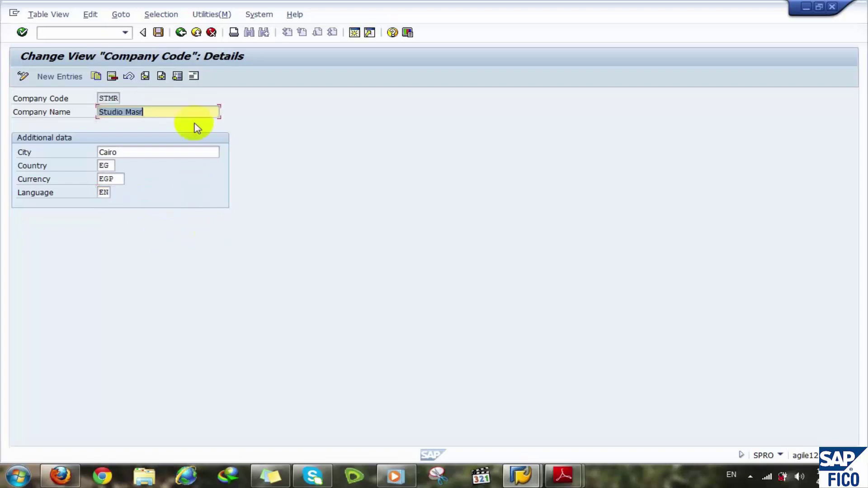
- Open the address data of company code STMR and clear the second, third and fourth name lines
left_click(194, 78)
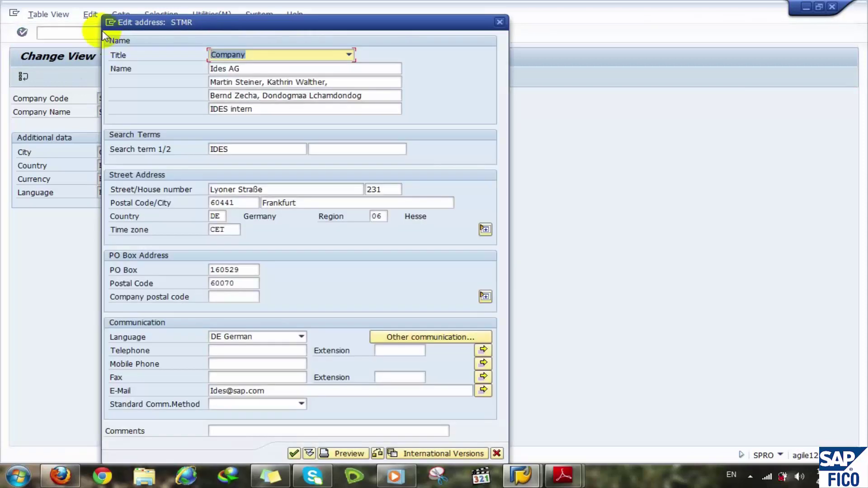
left_click_drag(295, 22, 416, 10)
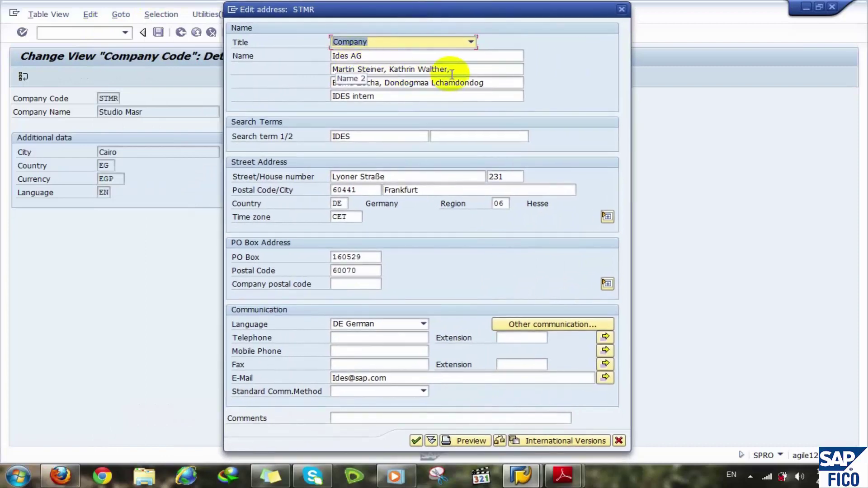
key("Tab")
key("Tab")
key("Tab")
key("Tab")
key("Delete")
key("shift+Tab")
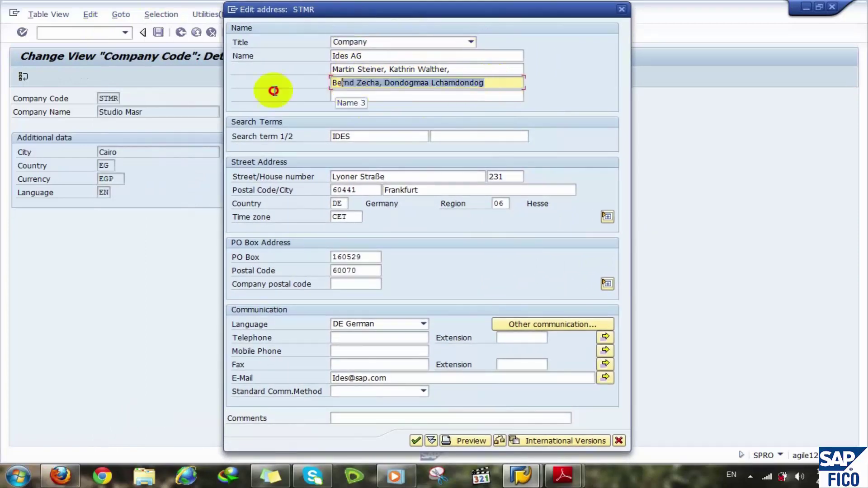
key("Delete")
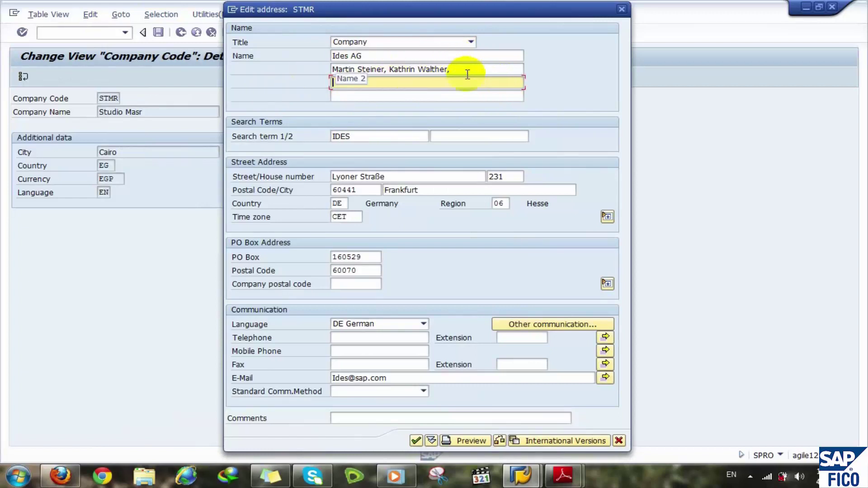
key("shift+Tab")
key("Delete")
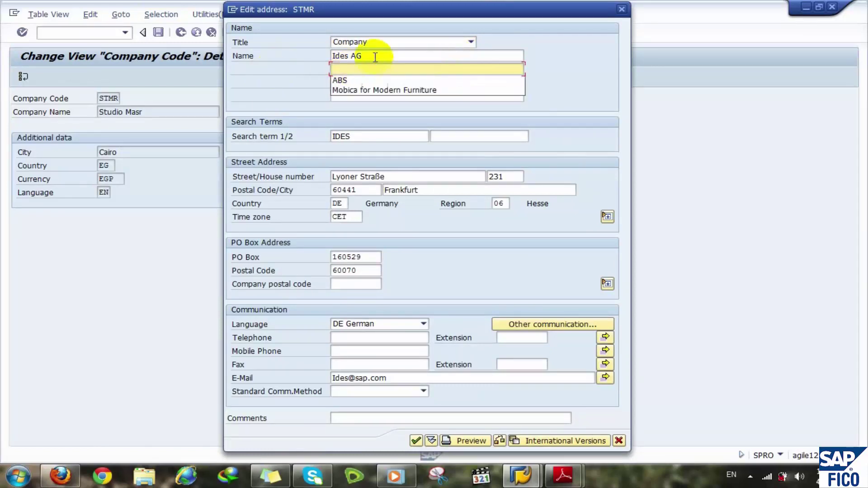
- Replace the first name line of the STMR address with Studio Masr Restaurants
key("shift+Tab")
key("Delete")
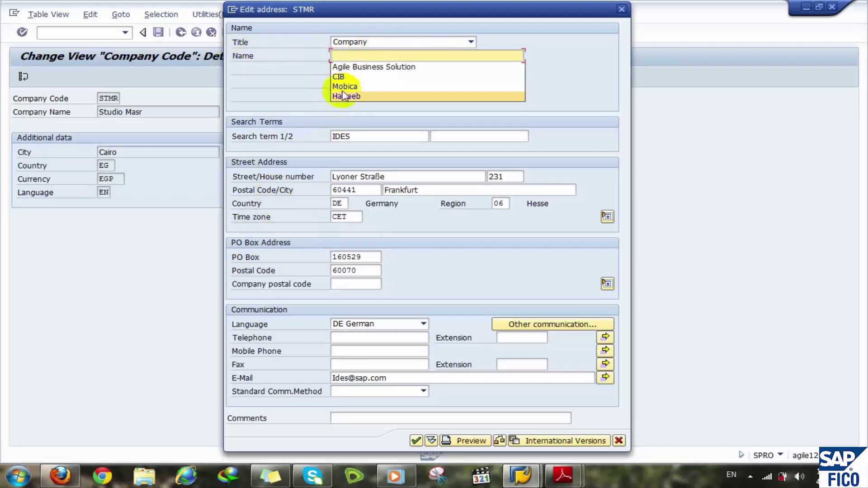
left_click(342, 54)
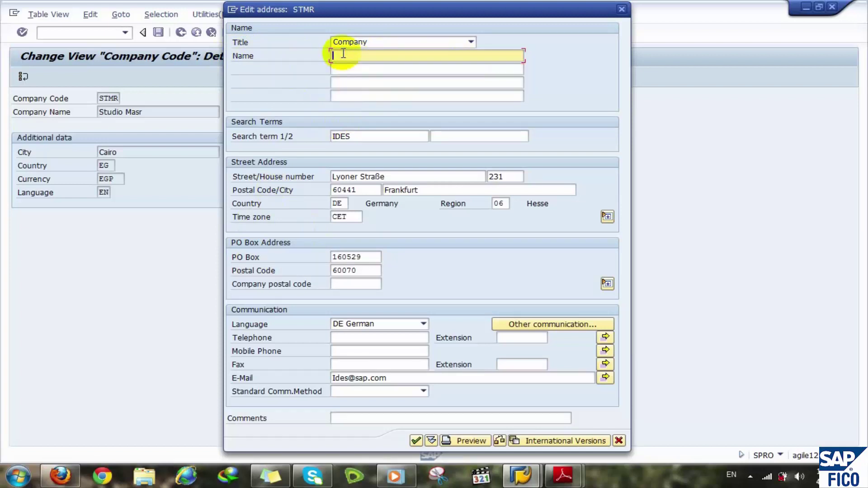
type("Studio Masr Restaur")
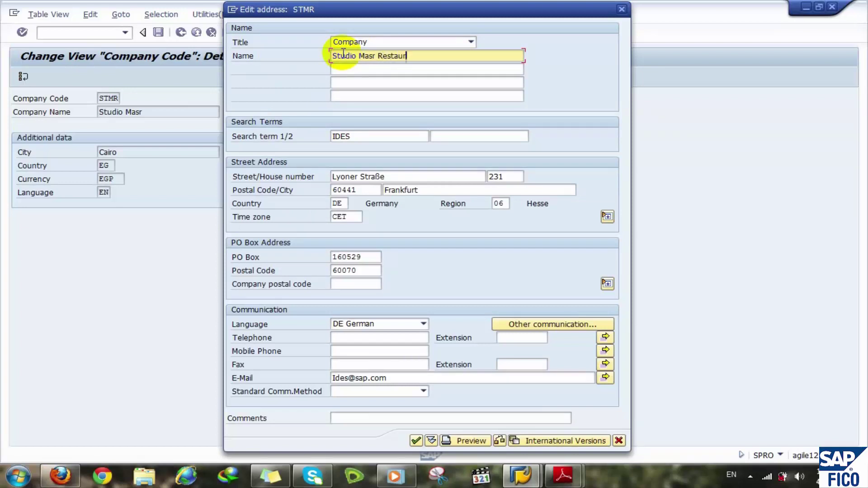
type("ants")
- Set the two search terms of the address to Studio and Masr
left_click(368, 136)
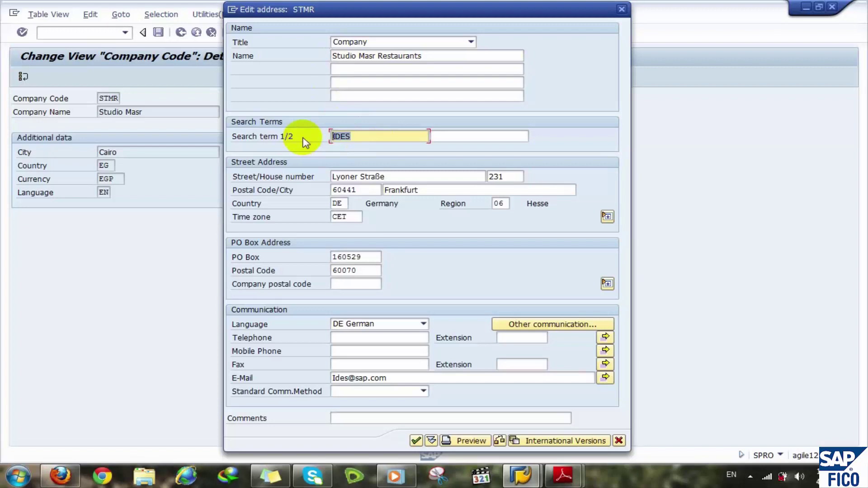
key("BackSpace")
type("Mob")
key("BackSpace")
key("BackSpace")
key("BackSpace")
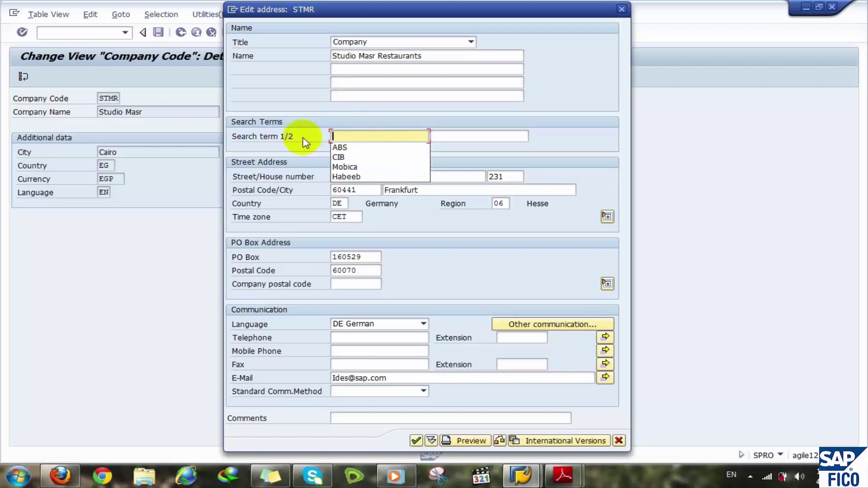
type("Studio")
left_click(446, 134)
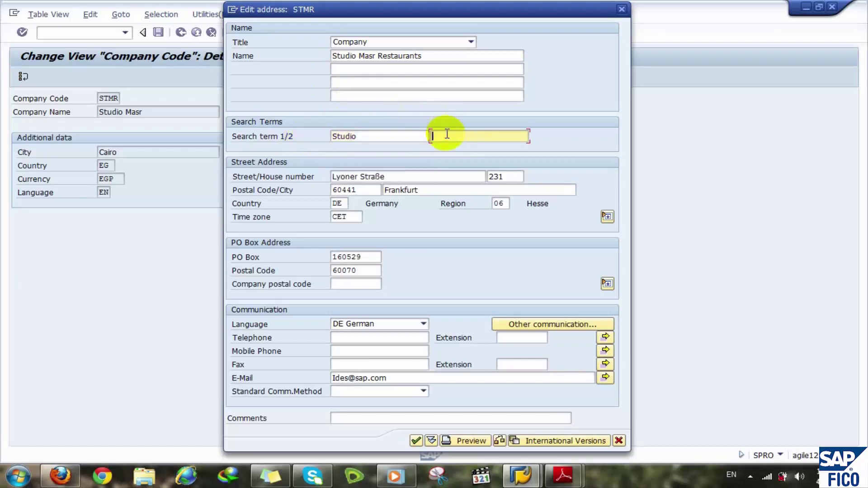
type("Masr")
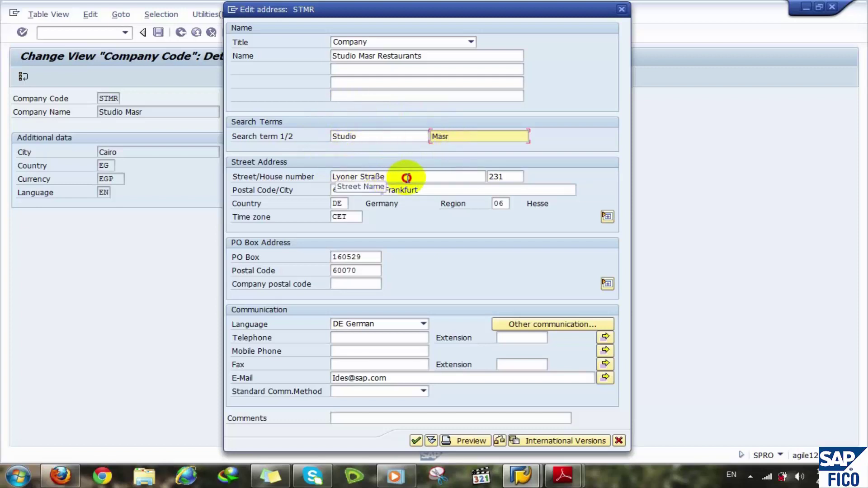
- Clear the copied street, house number, city and postal code from the street address
left_click_drag(405, 175, 230, 190)
key("BackSpace")
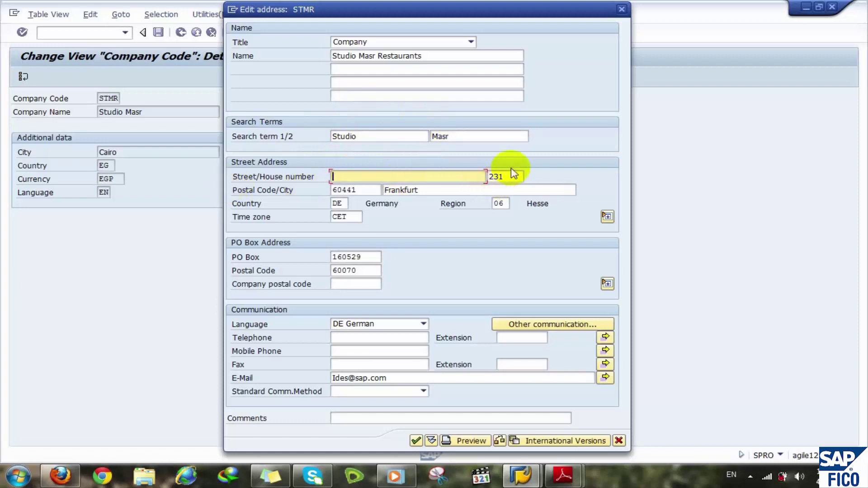
left_click_drag(511, 176, 310, 190)
key("BackSpace")
key("BackSpace")
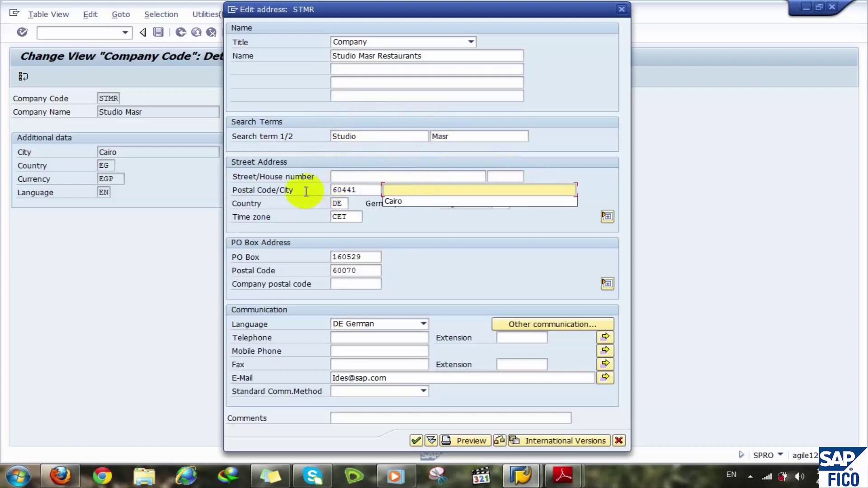
left_click_drag(364, 189, 282, 190)
key("BackSpace")
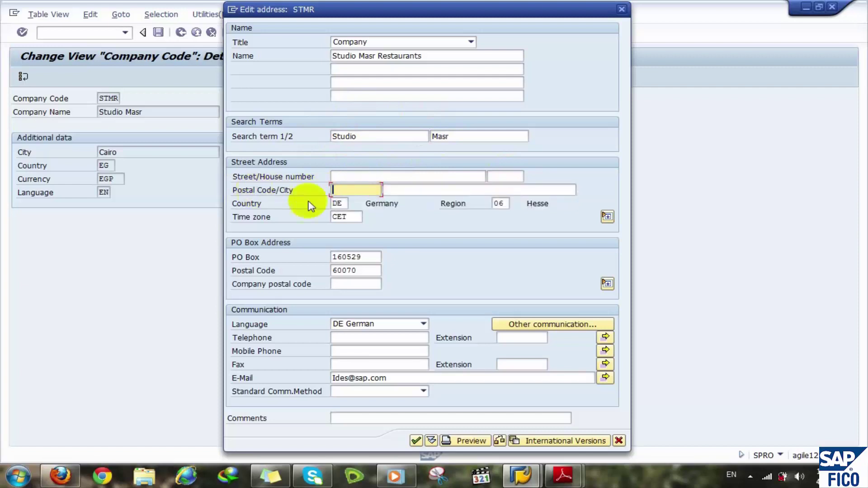
- Enter postal code 11111 and city Cairo in the street address
left_click(404, 191)
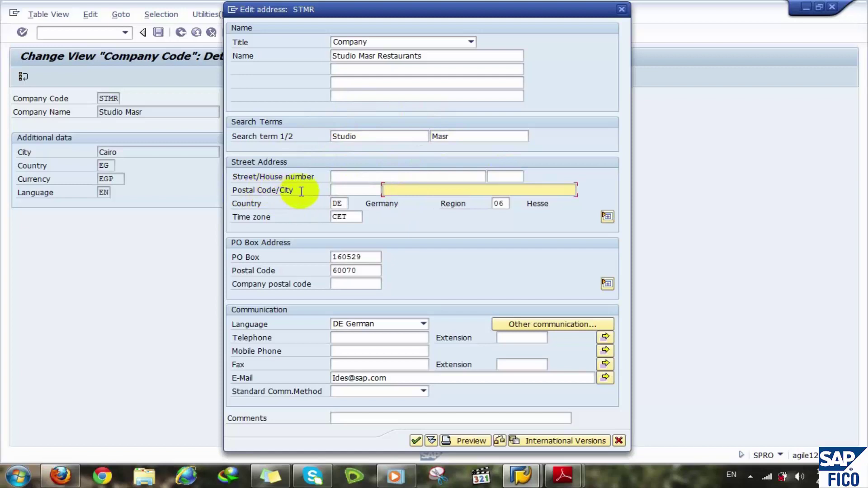
left_click(343, 190)
type("1")
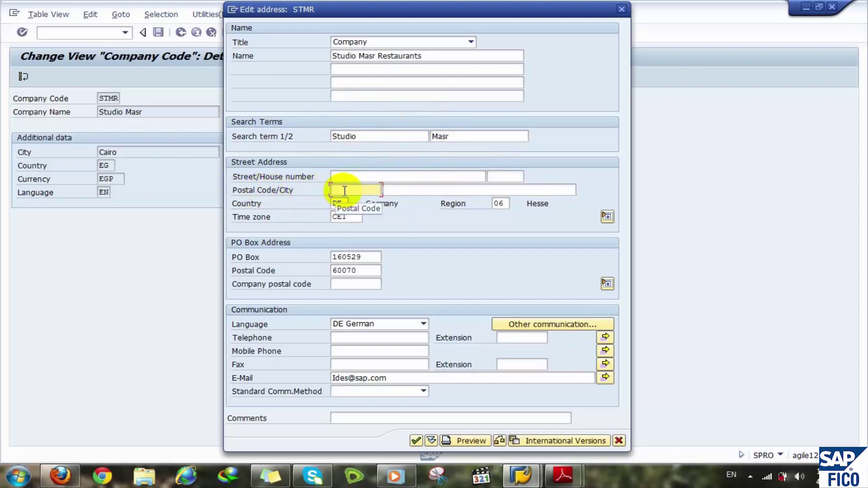
type("1111")
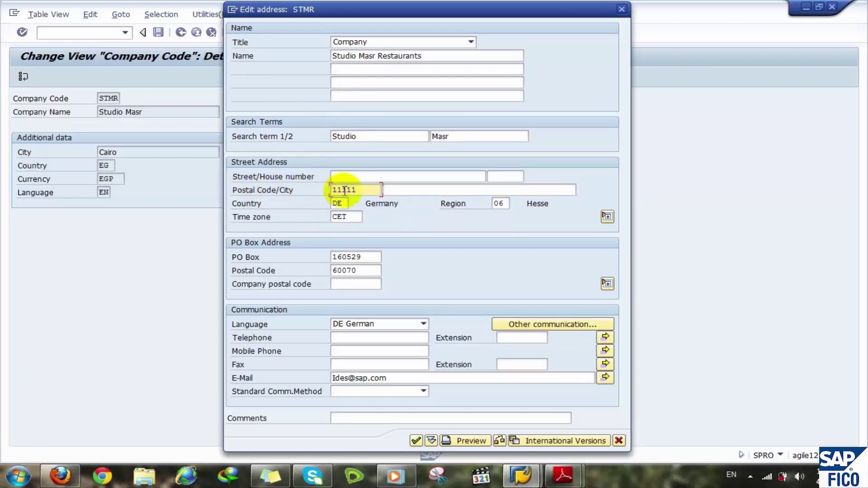
left_click(396, 190)
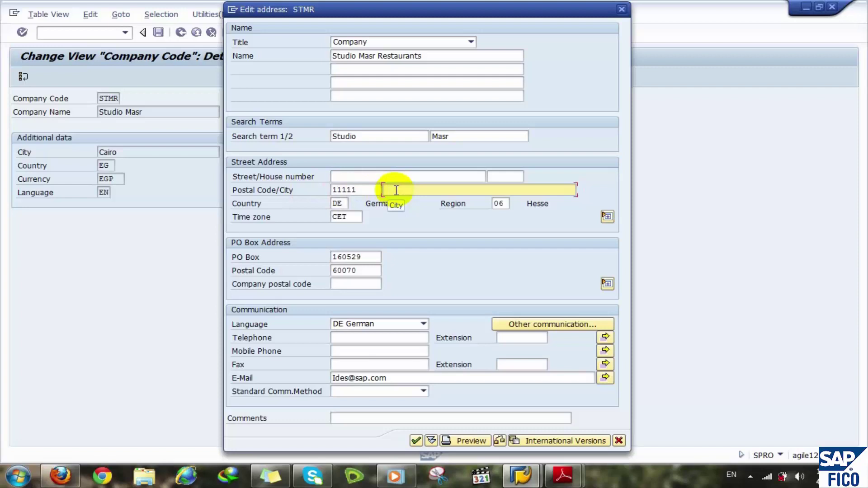
type("Cairo")
- Set the street address country to EG, empty the region and time zone, and confirm the address
double_click(345, 203)
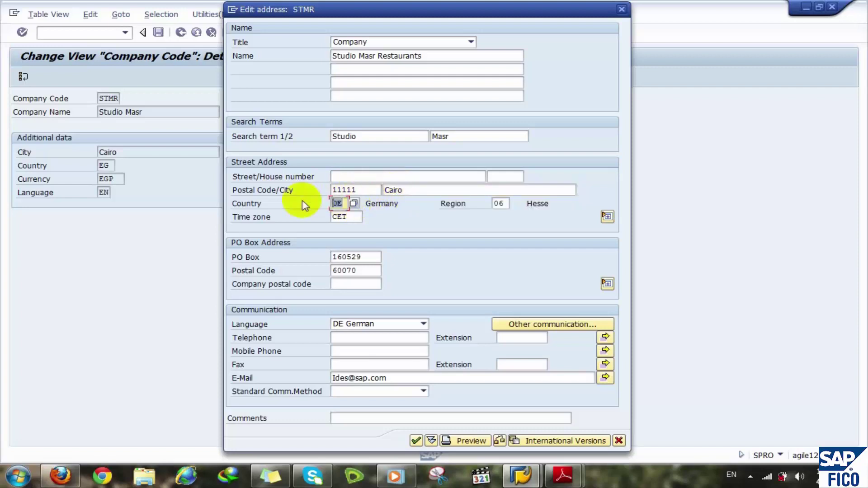
type("eg")
double_click(499, 203)
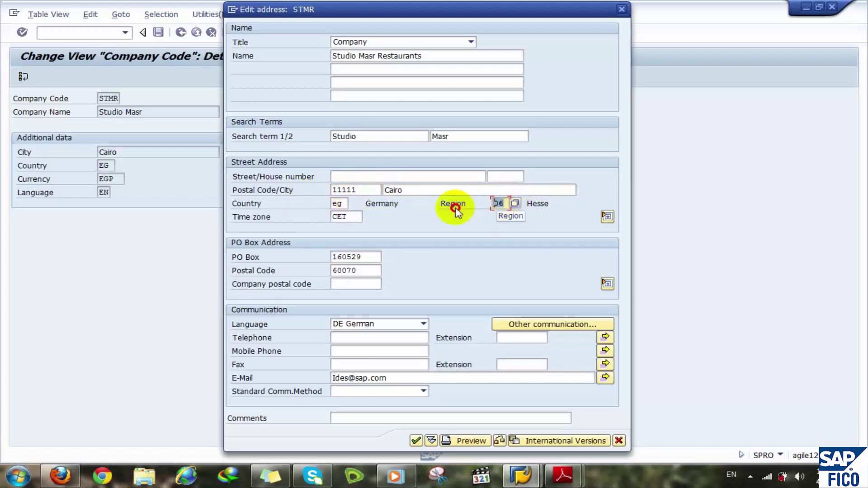
key("Delete")
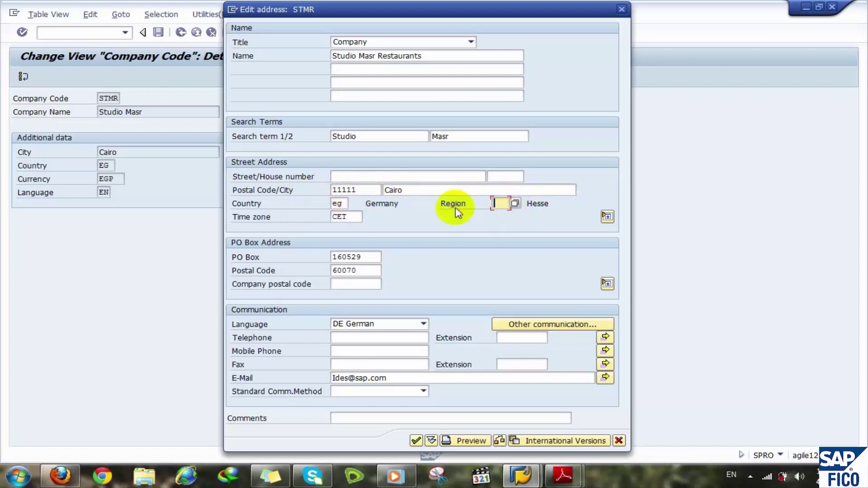
left_click(352, 218)
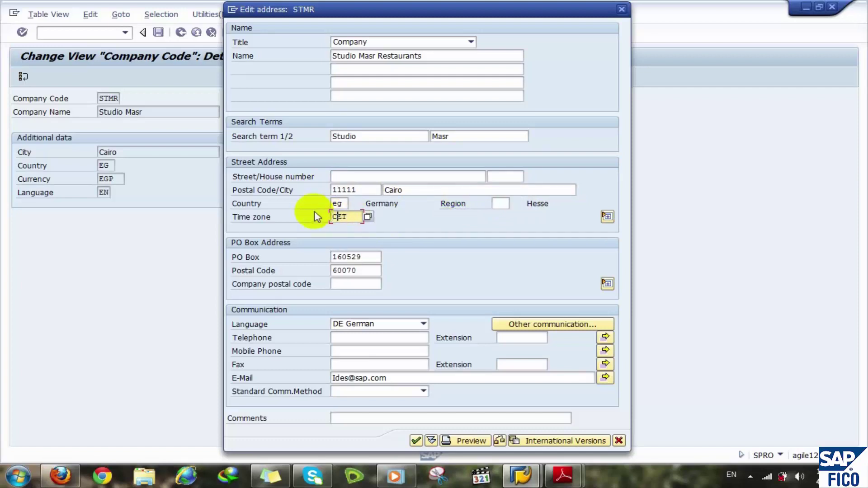
key("BackSpace")
key("BackSpace")
key("BackSpace")
key("Return")
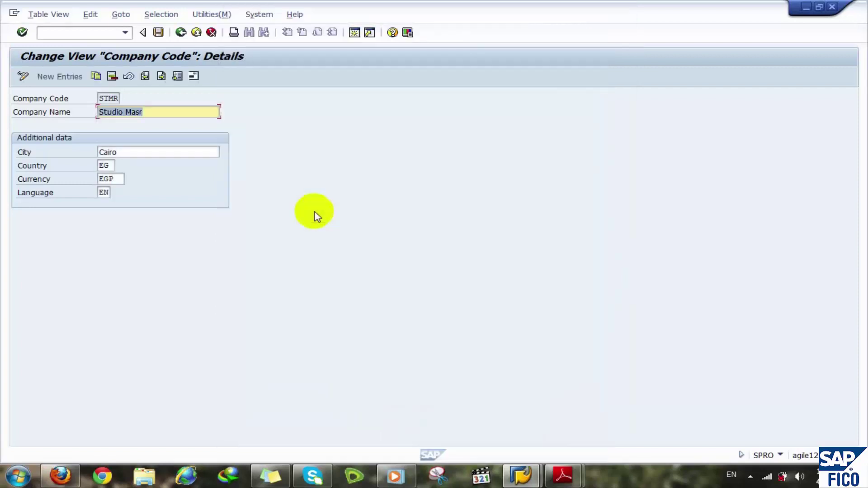
- Reopen the STMR address and clear the PO box number and its postal code
left_click(193, 77)
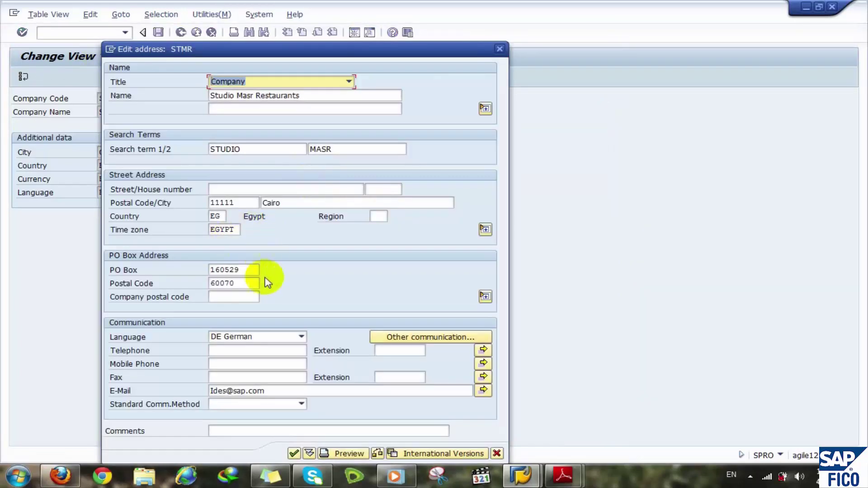
left_click(248, 269)
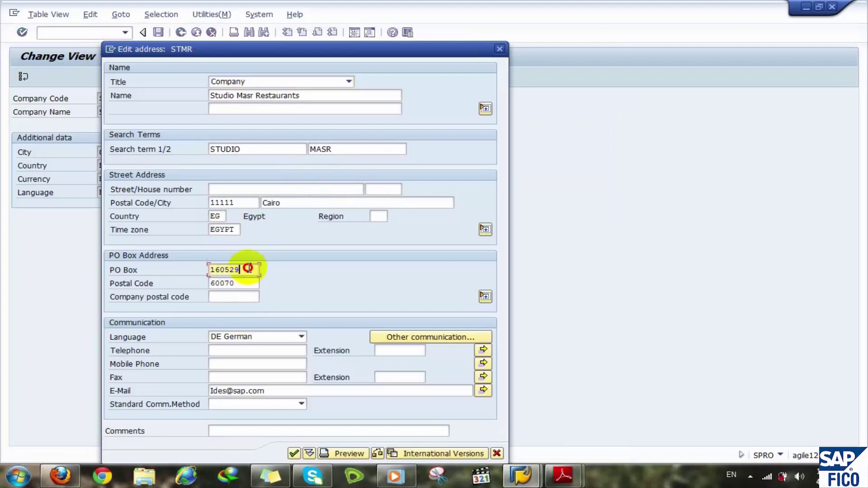
left_click_drag(248, 268, 171, 273)
key("Delete")
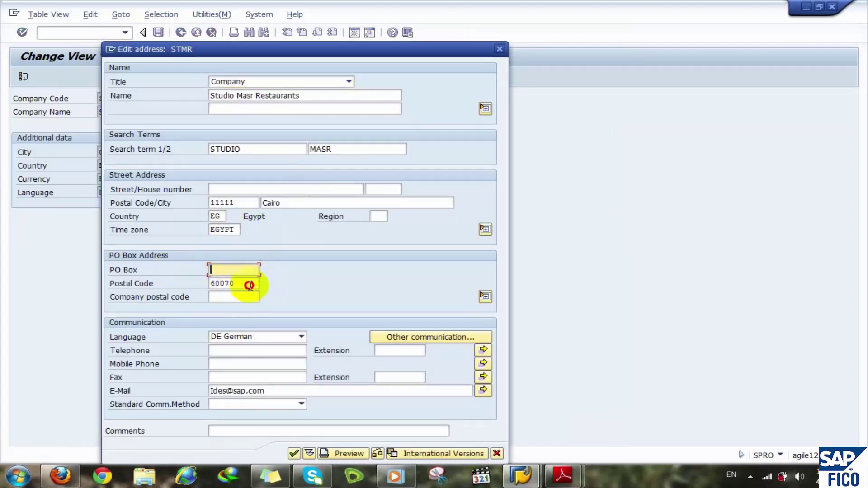
left_click_drag(249, 284, 155, 294)
key("Delete")
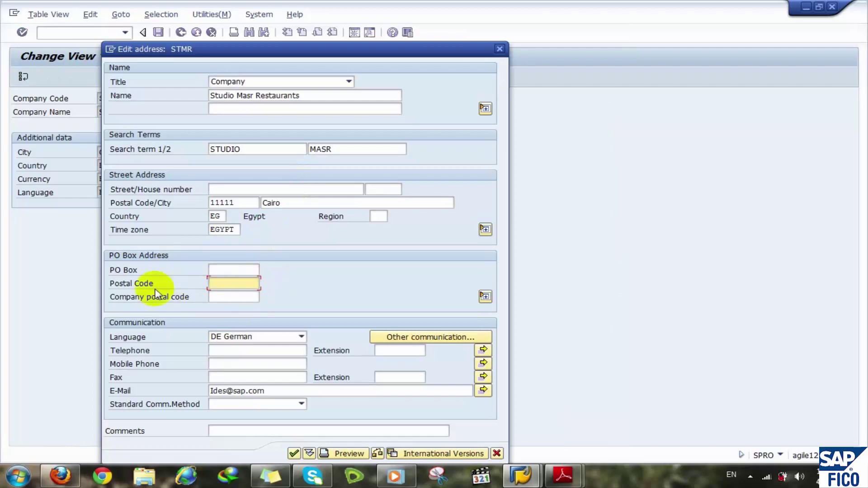
- Set the communication language to EN English, remove the copied e-mail address, and confirm the address
left_click(269, 342)
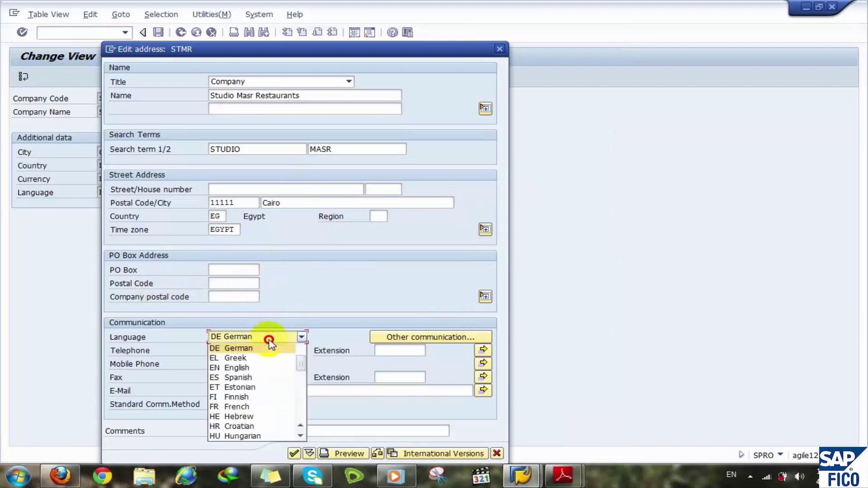
left_click(251, 367)
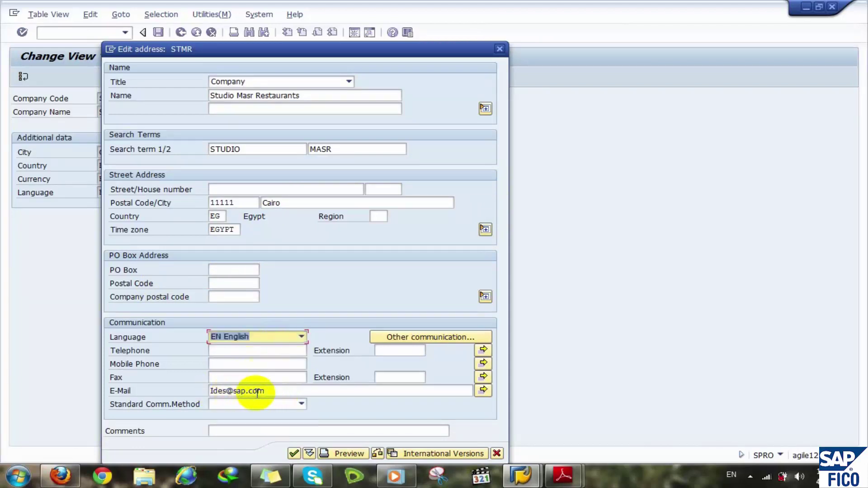
left_click_drag(277, 391, 167, 392)
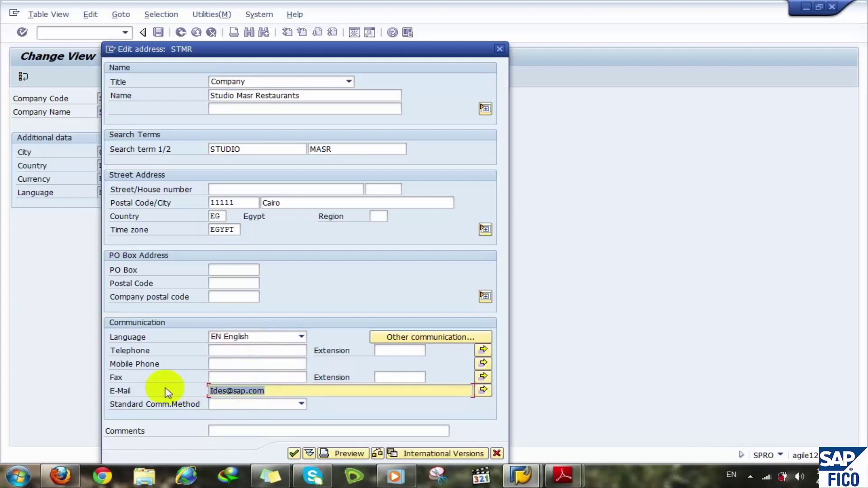
left_click(168, 392)
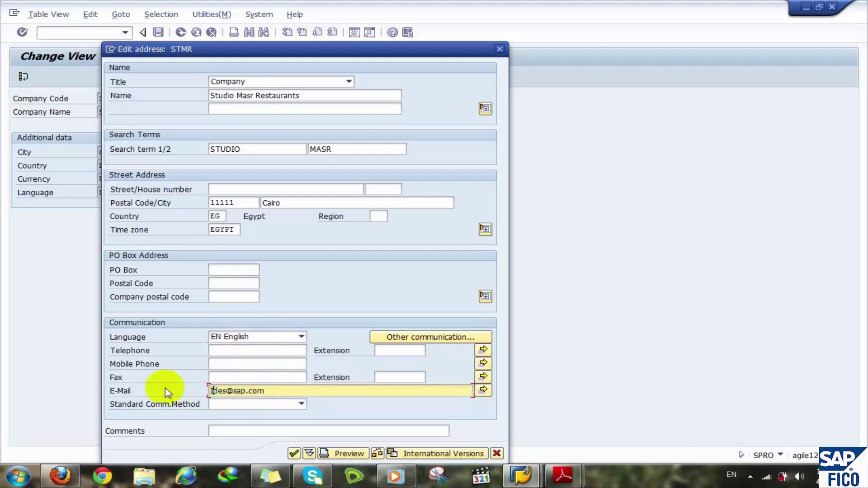
key("BackSpace")
key("BackSpace")
key("BackSpace")
key("BackSpace")
key("BackSpace")
key("BackSpace")
key("BackSpace")
key("BackSpace")
key("BackSpace")
key("BackSpace")
key("BackSpace")
key("BackSpace")
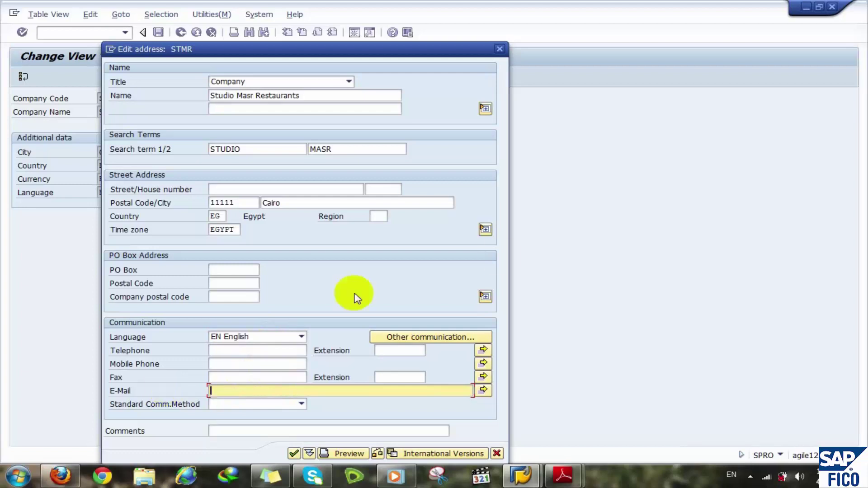
left_click(294, 454)
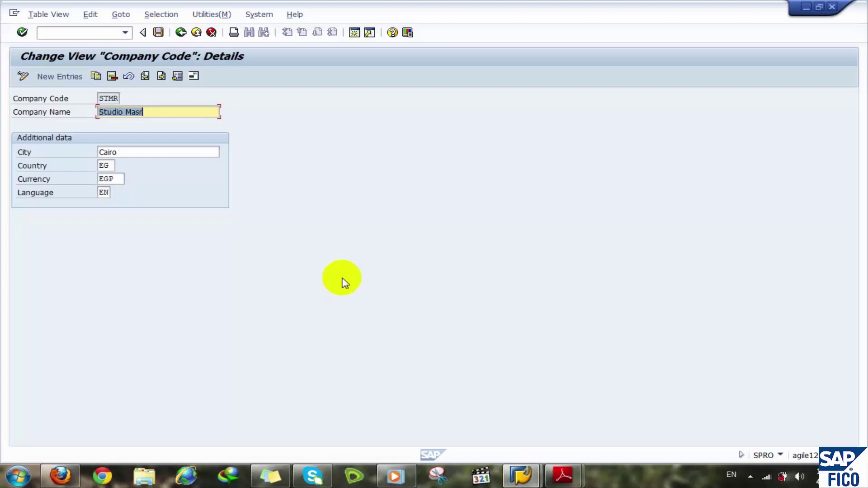
- Save the company code data and select customizing request ID1K900376 (FI - CO) from the available requests
left_click(158, 33)
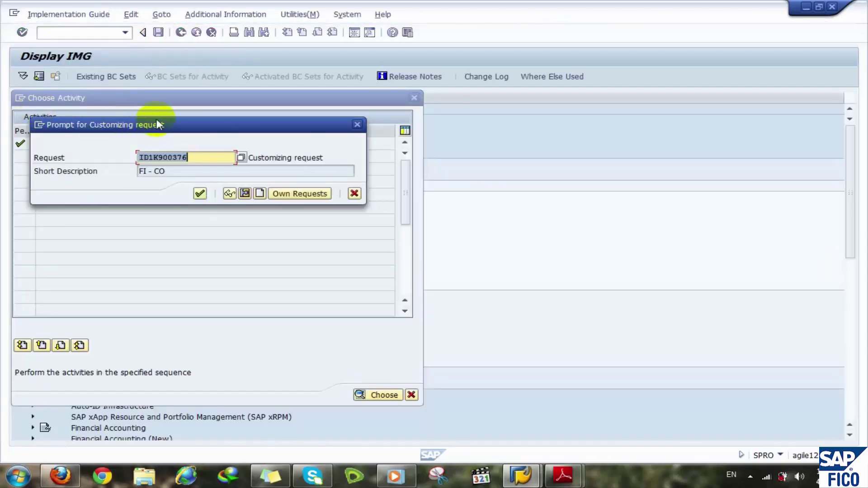
left_click_drag(173, 122, 493, 63)
left_click(515, 101)
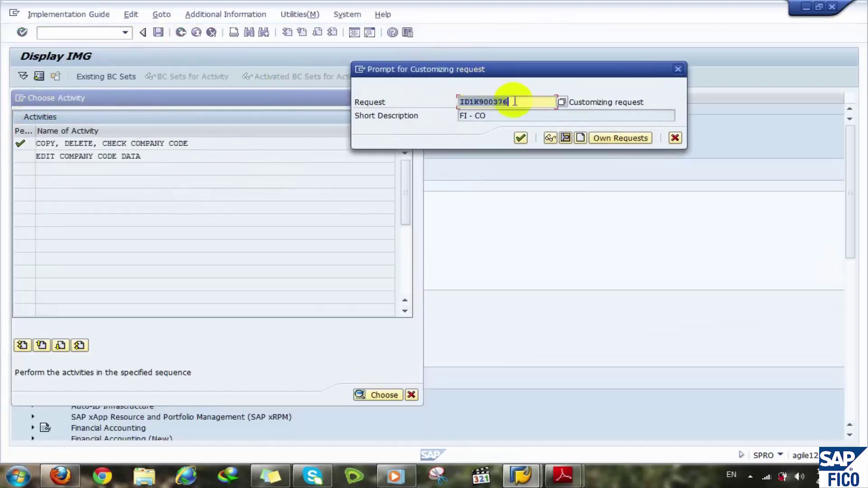
left_click(528, 103)
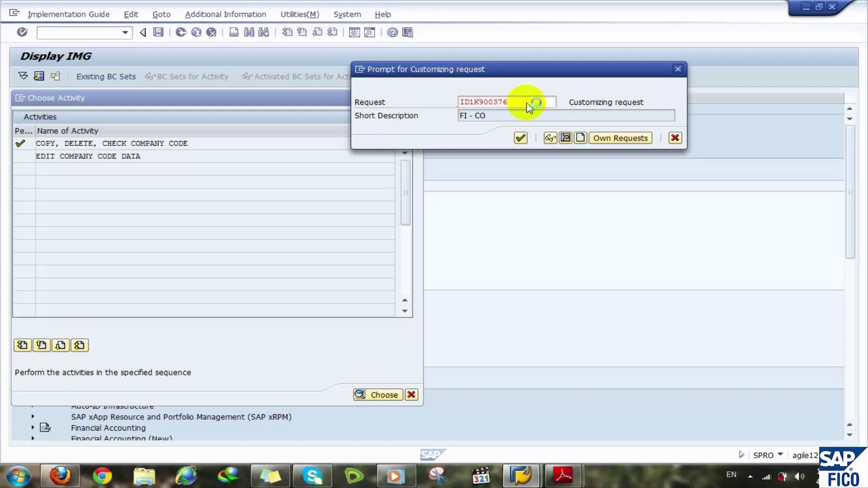
key("F4")
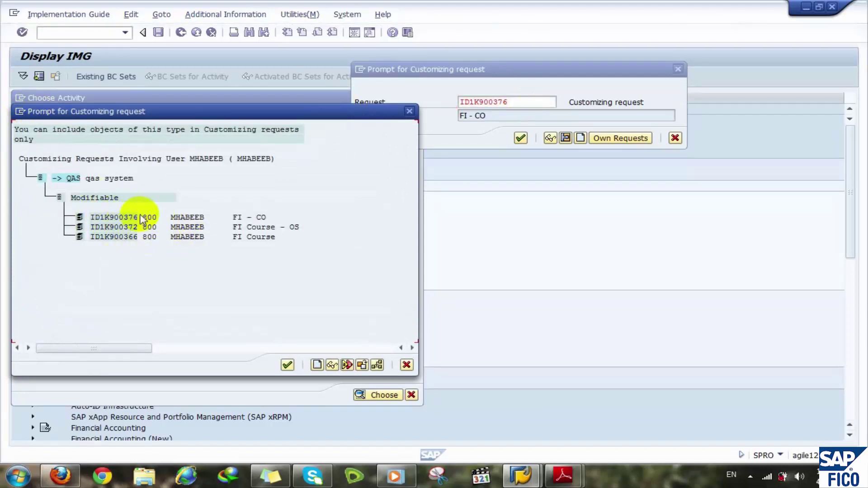
left_click(249, 217)
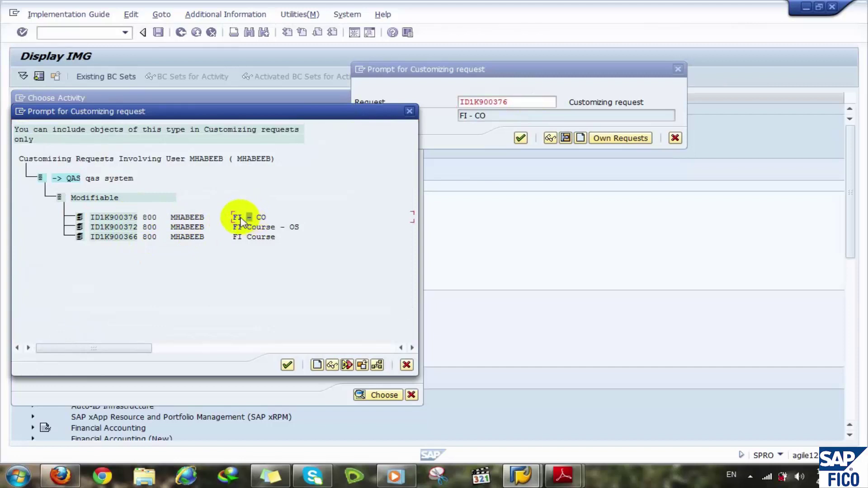
left_click(131, 217)
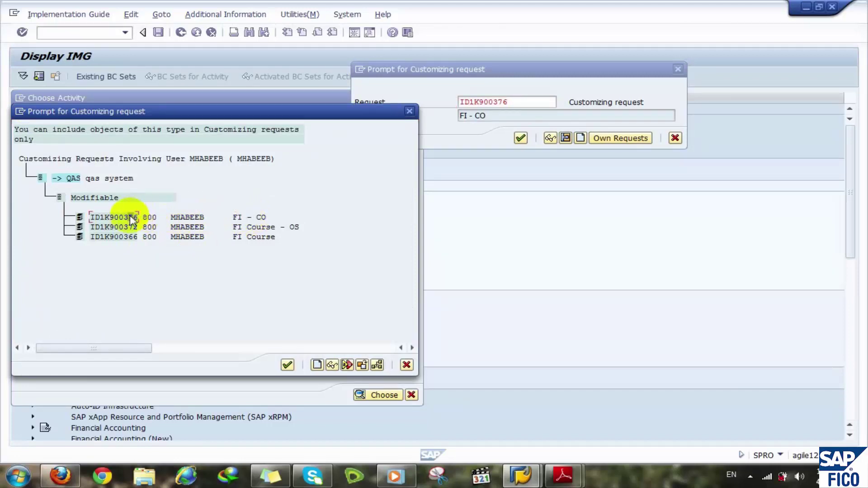
- Assign the company code changes to the FI - CO customizing request ID1K900376 and confirm it
left_click(258, 227)
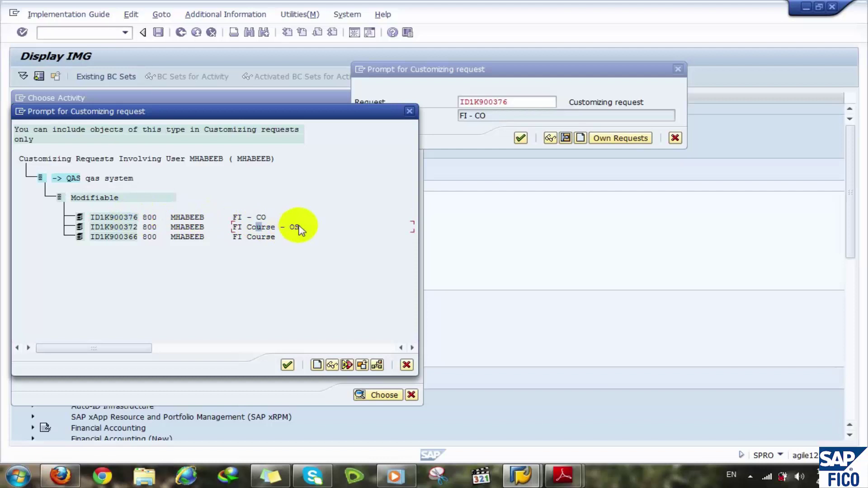
left_click(250, 237)
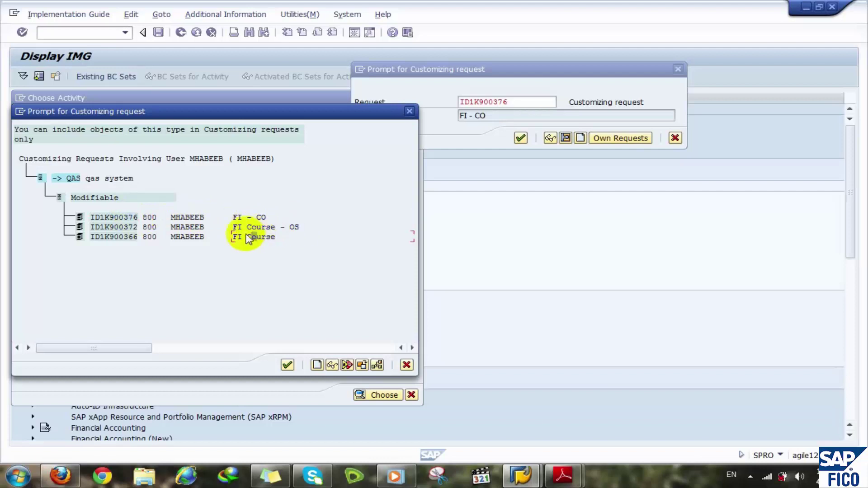
left_click(128, 238)
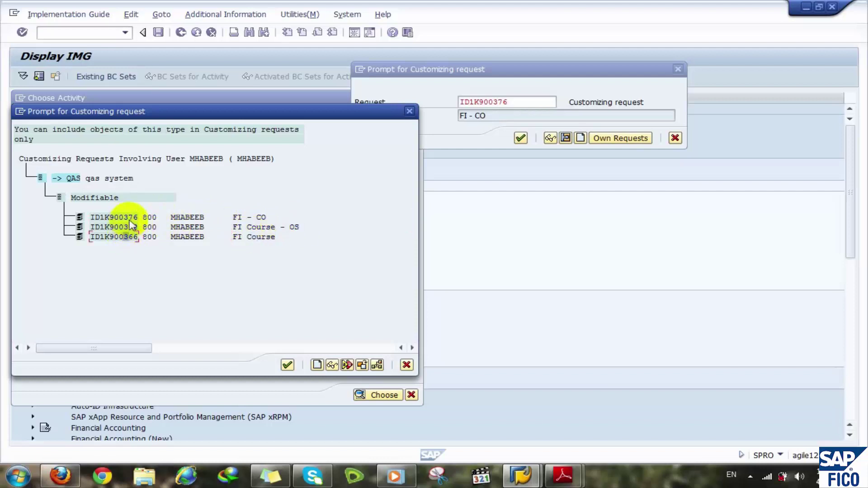
left_click(130, 218)
double_click(123, 220)
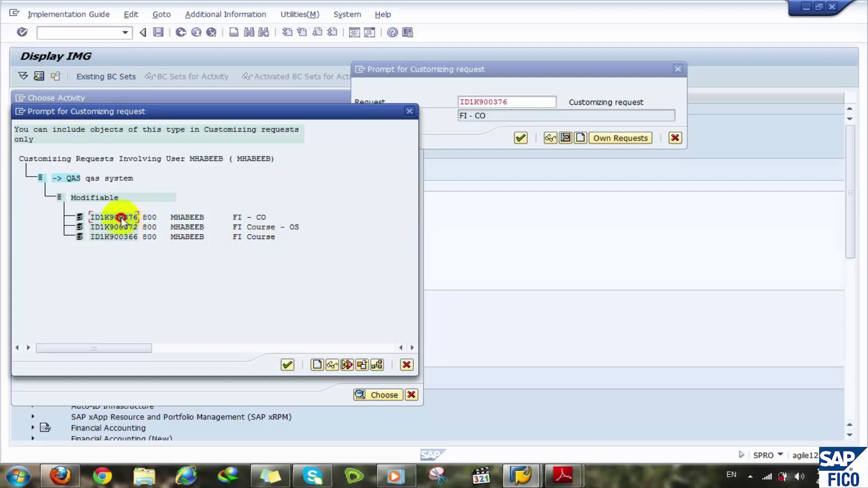
double_click(524, 102)
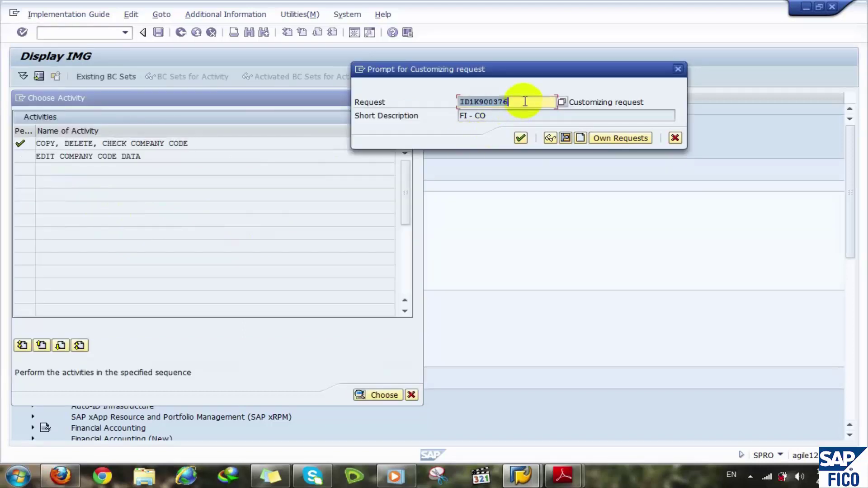
left_click(521, 138)
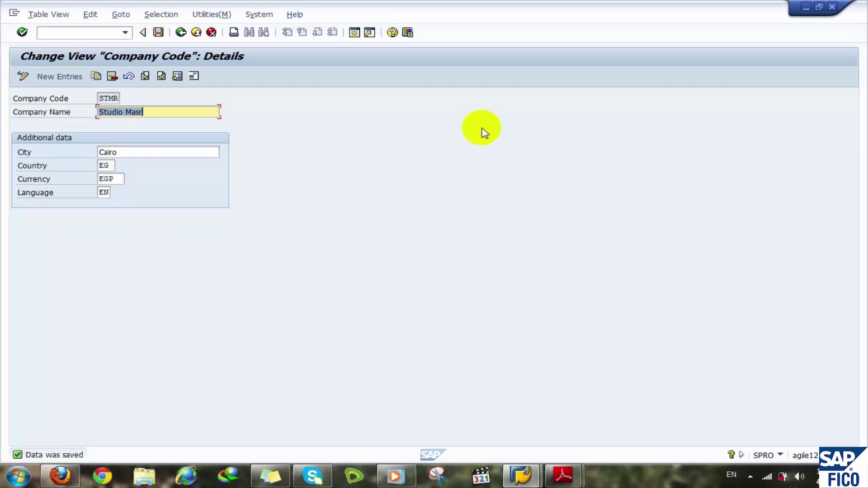
- Return to the implementation guide structure and reopen Edit Company Code Data from the Edit, Copy, Delete, Check Company Code activity
left_click(181, 32)
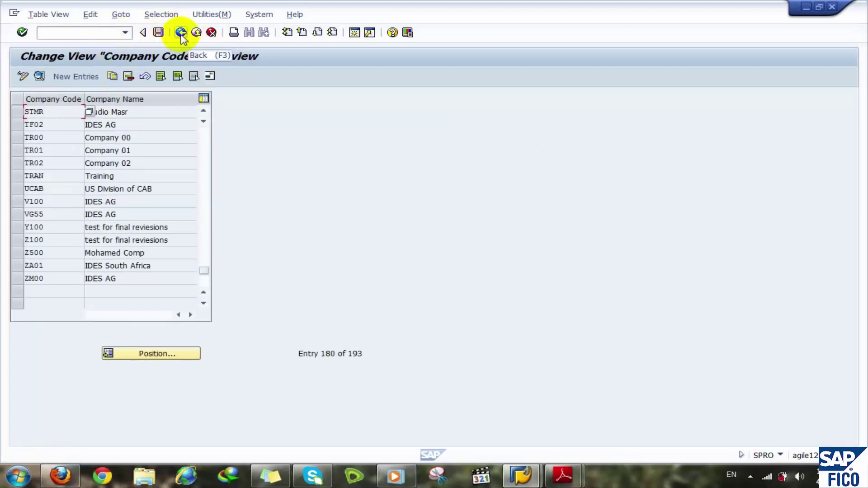
left_click(181, 33)
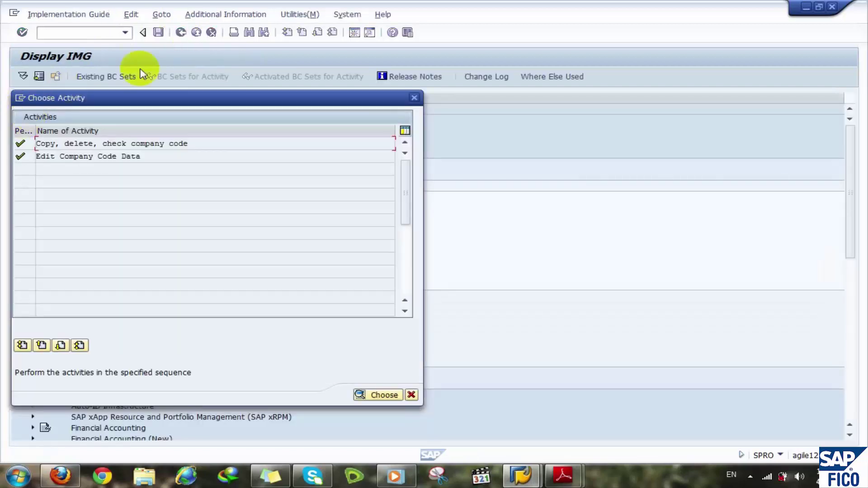
left_click(411, 395)
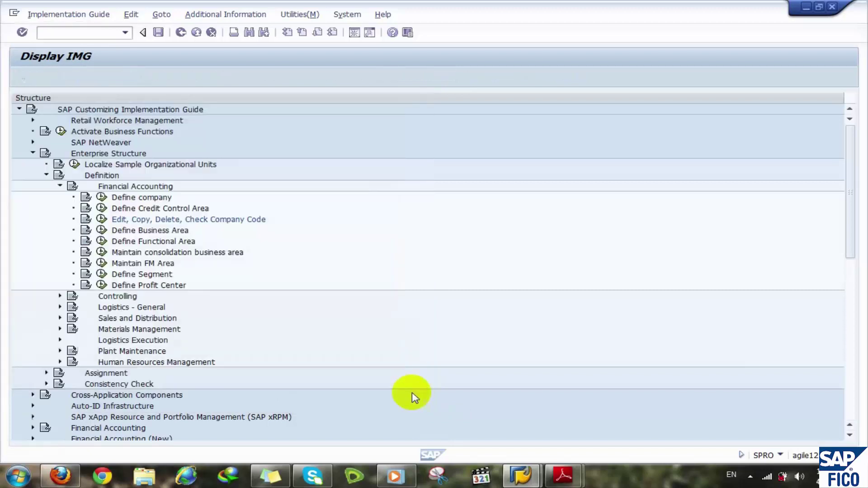
left_click(102, 219)
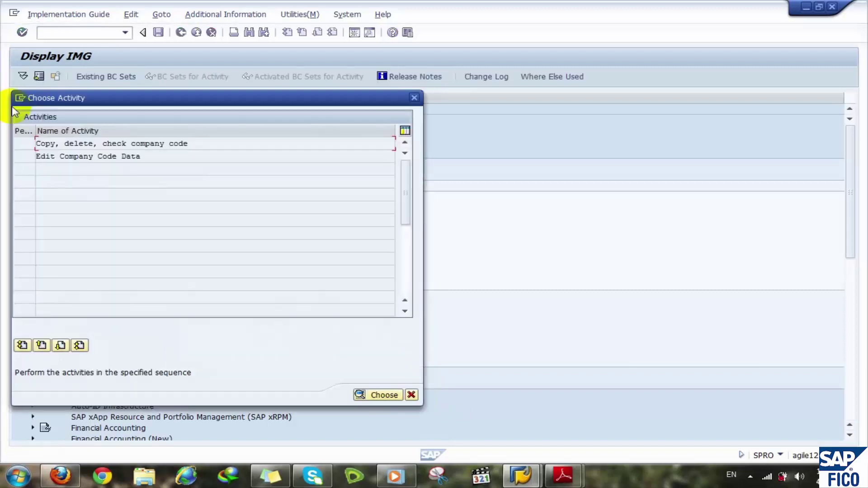
double_click(29, 156)
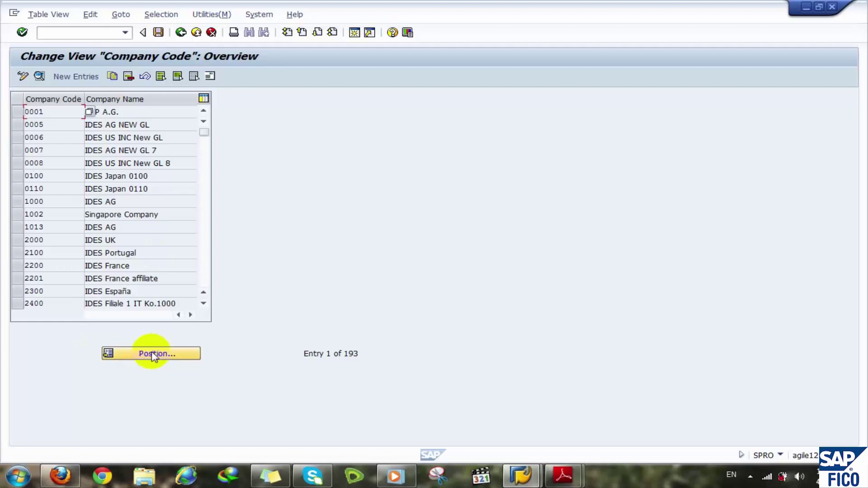
- Start a new company code entry with the code Chls
left_click(73, 78)
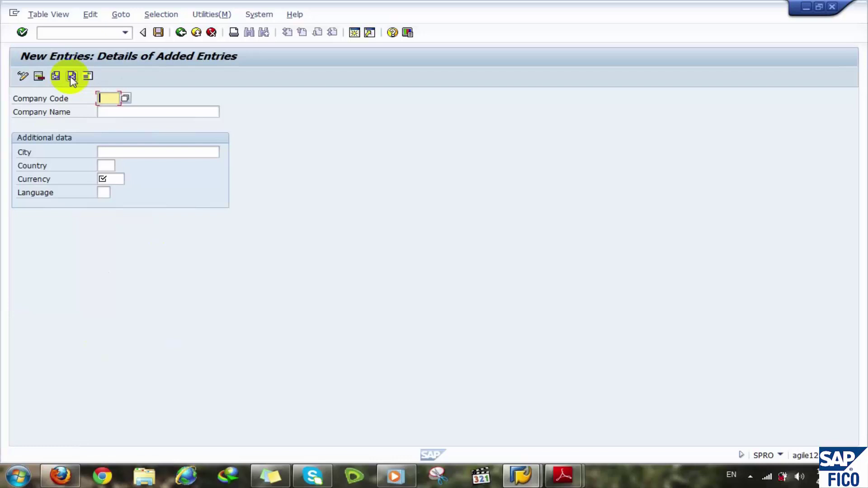
type("C")
type("h")
type("i")
type("l")
key("BackSpace")
key("BackSpace")
type("ls")
- Set the company name of the new entry to CHILIS Restaurants
left_click(106, 110)
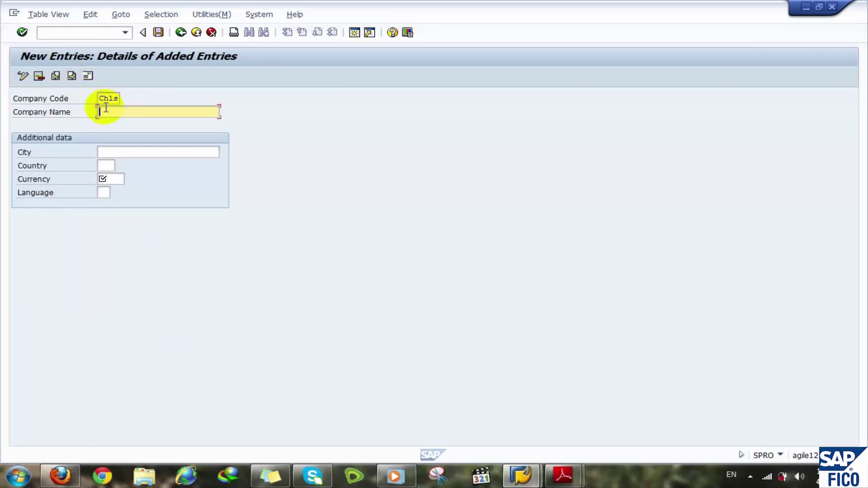
type("C")
type("h")
type("l")
type("l")
type("IS")
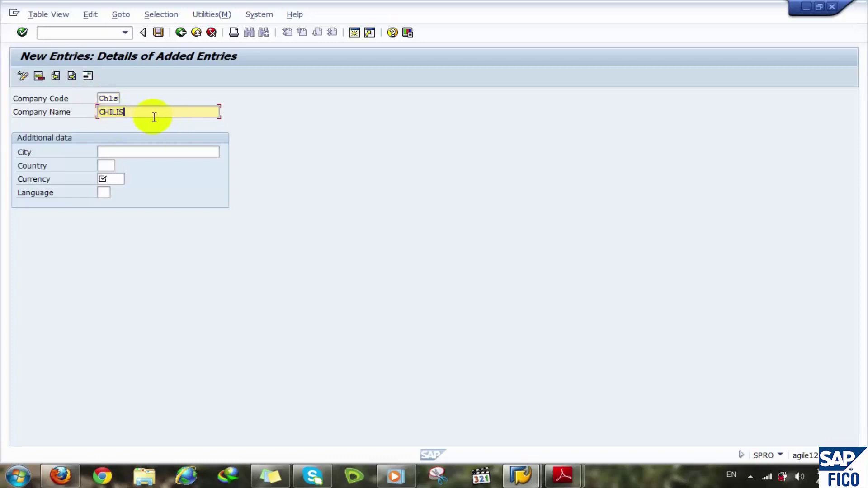
type(" Restaurants")
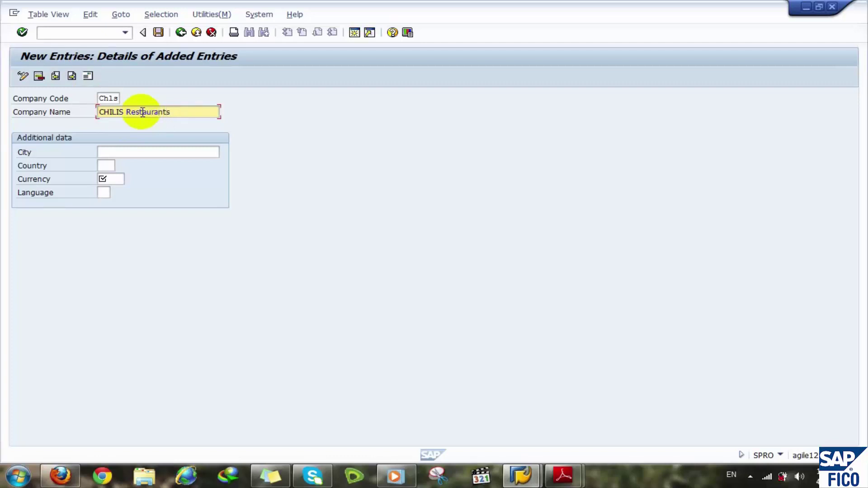
- Fill in the additional data with city Cairo, country Eg, currency EGP and language EN
left_click(144, 152)
type("C")
key("Down")
key("Return")
left_click(109, 165)
type("Eg")
left_click(112, 175)
key("Down")
key("Return")
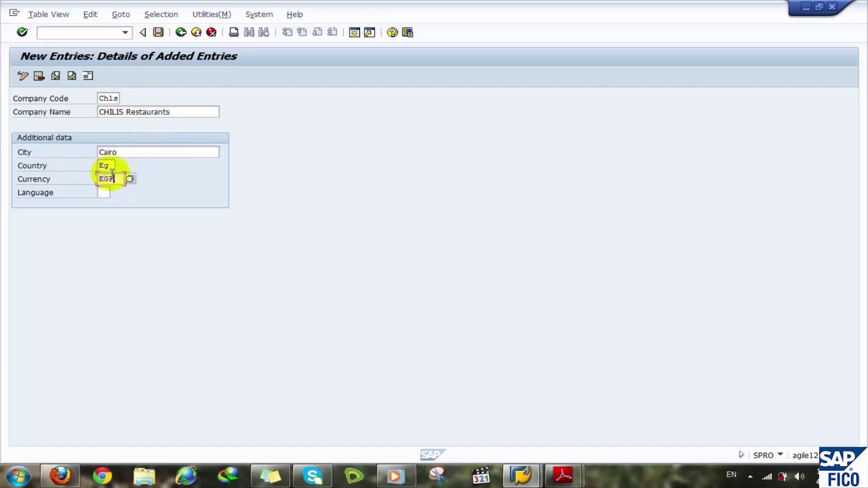
left_click(101, 195)
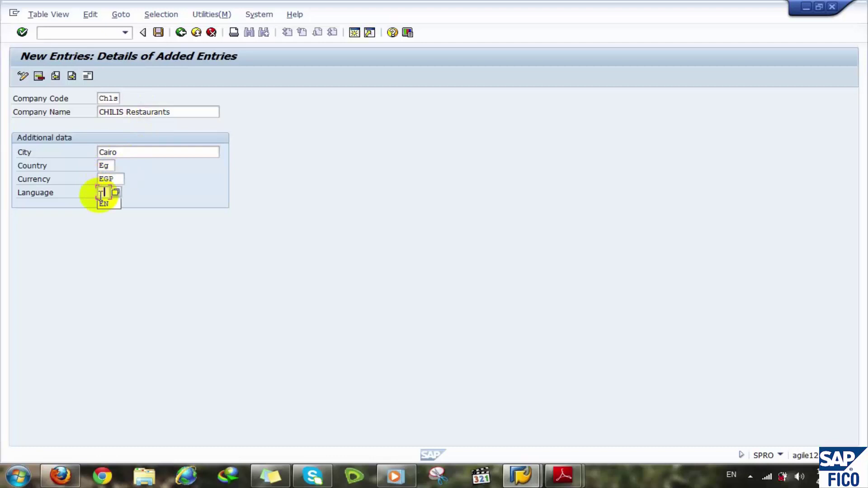
key("Down")
key("Return")
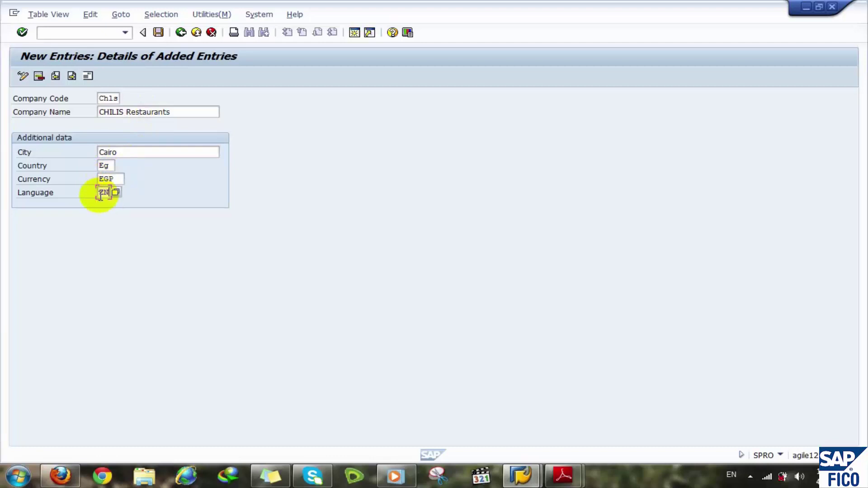
- Open the address of the new company code and enter the title Company and the name Chilis
left_click(89, 76)
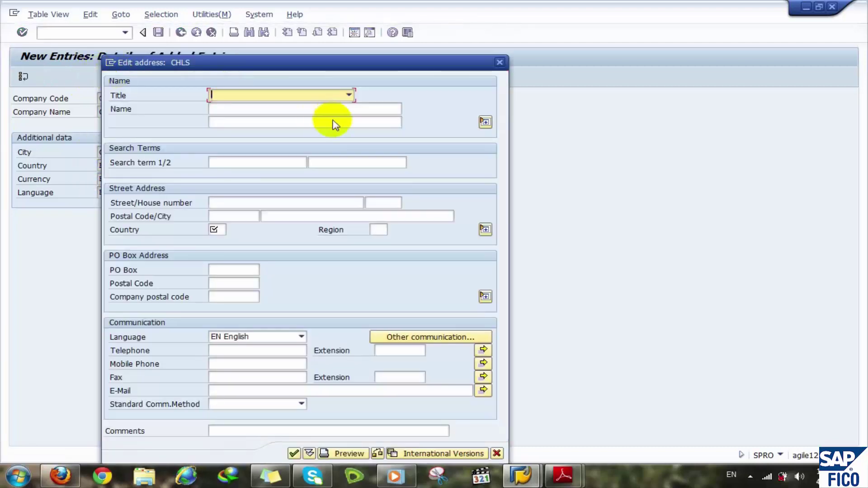
left_click(276, 96)
left_click(254, 106)
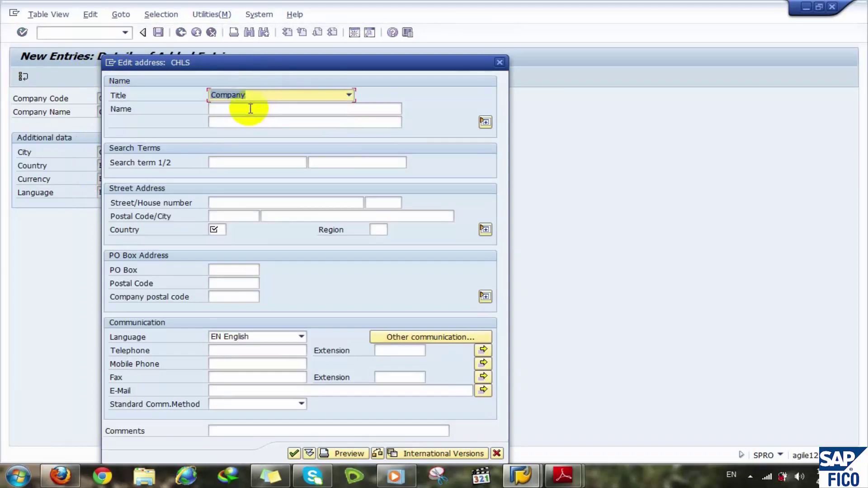
left_click(249, 109)
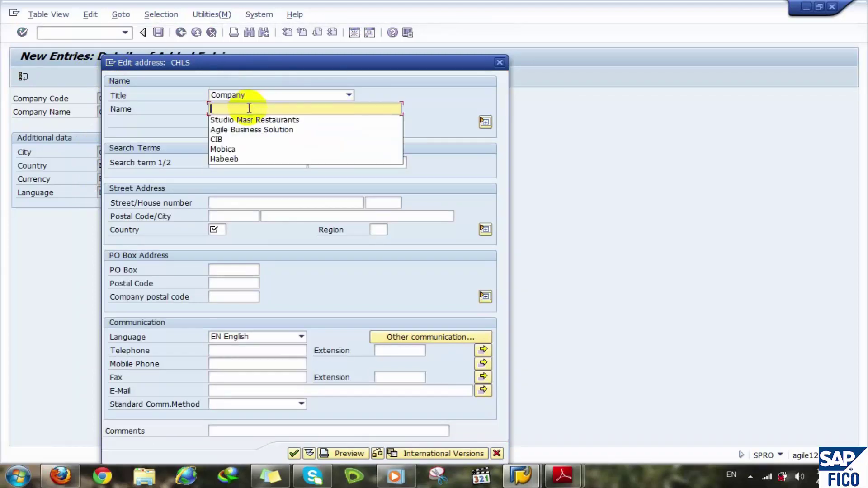
type("C")
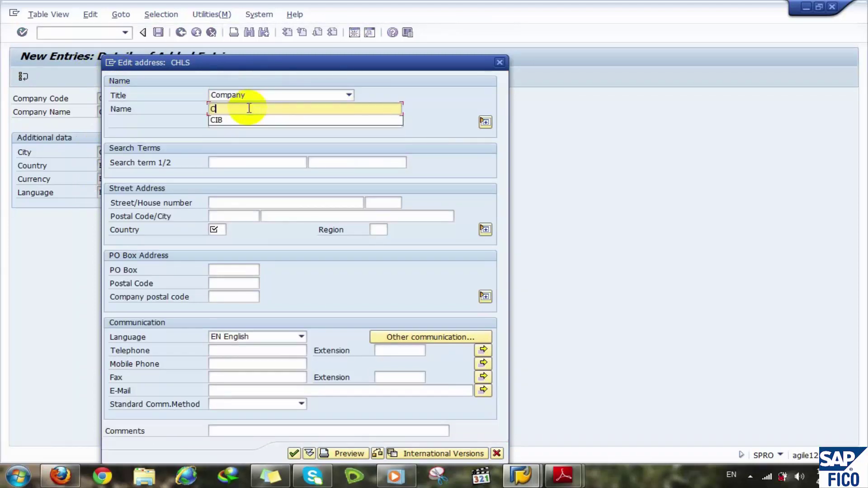
type("hilis")
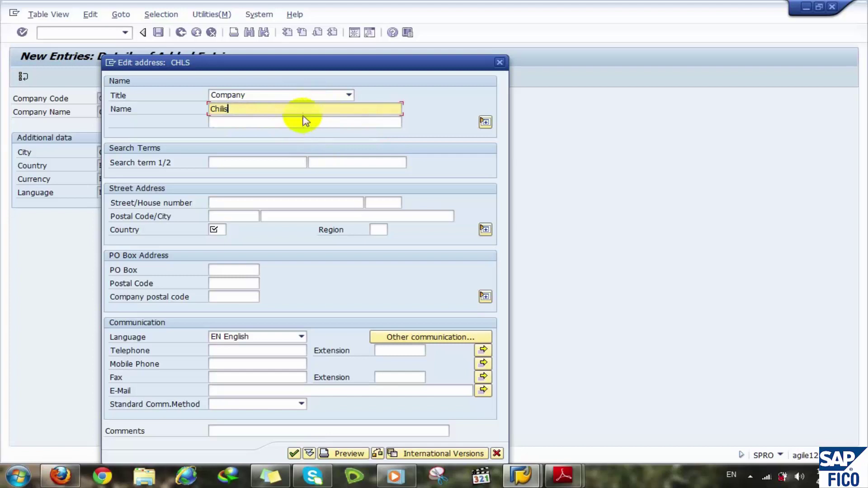
- Try to show the additional name lines in the company address
left_click(485, 122)
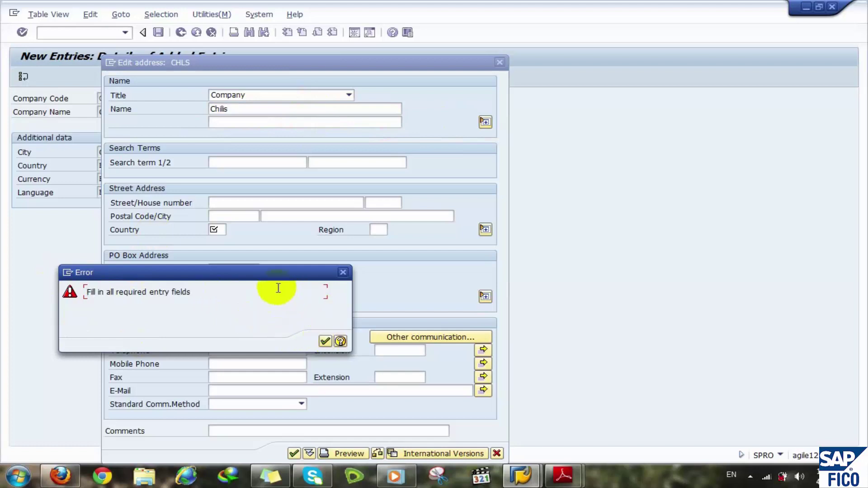
left_click_drag(266, 272, 464, 149)
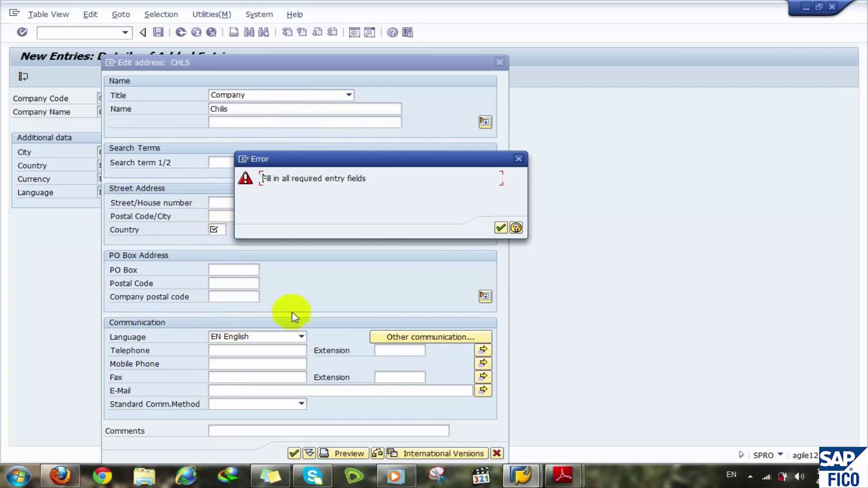
left_click(501, 228)
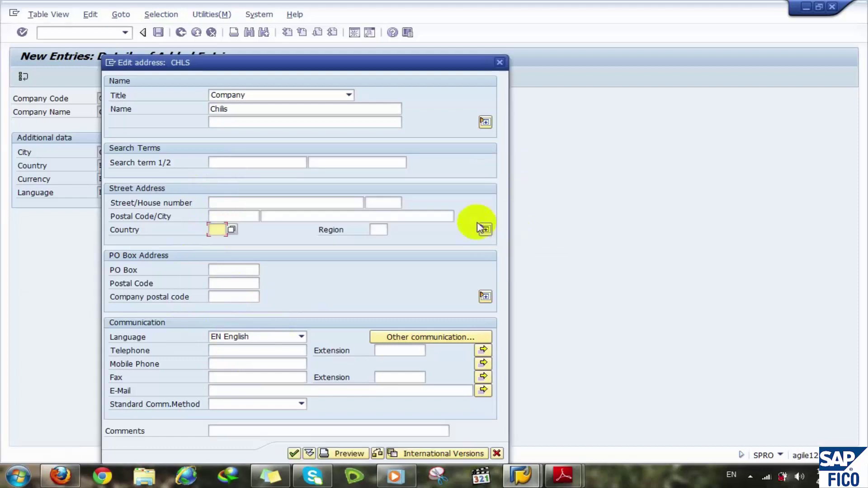
- Set the street address country to eg and the city to Cairo, and confirm the address
type("eg")
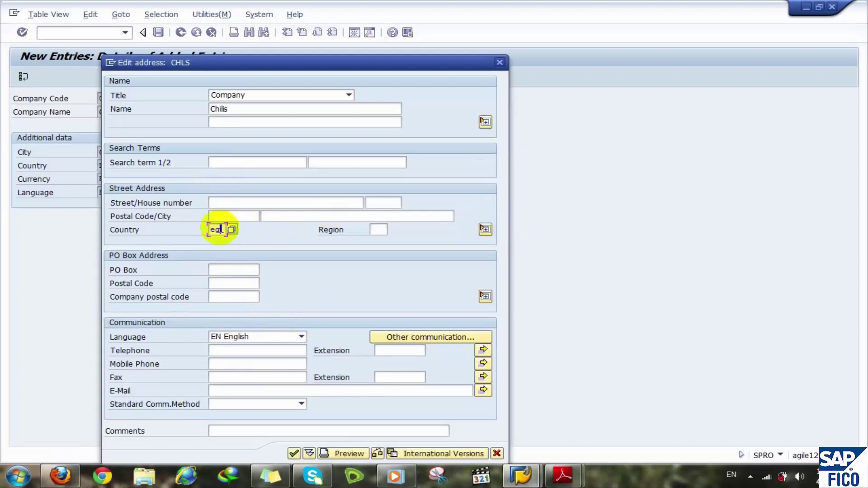
left_click(345, 215)
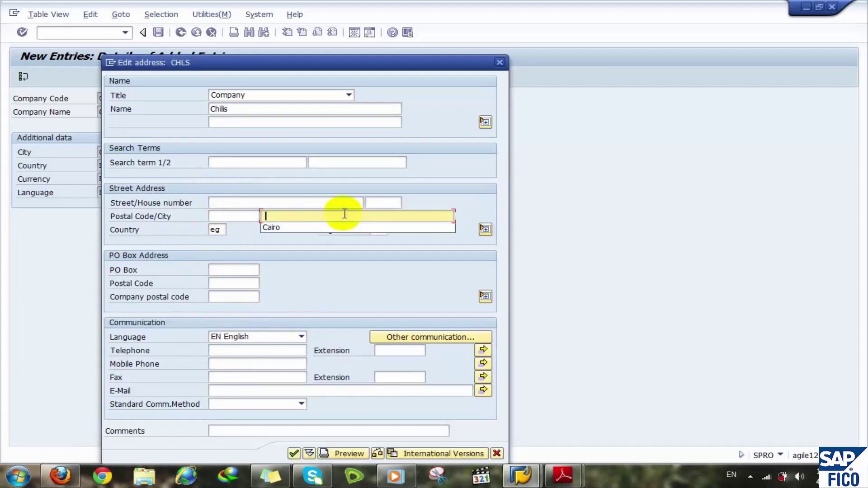
key("Down")
key("Return")
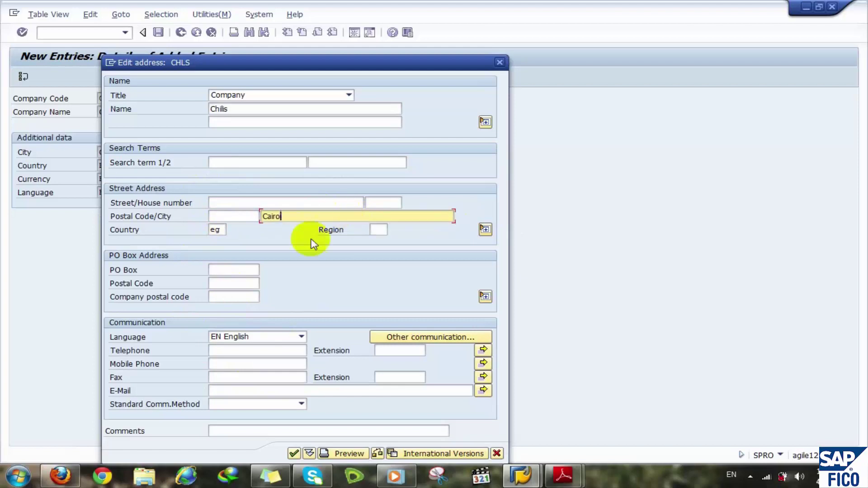
key("Return")
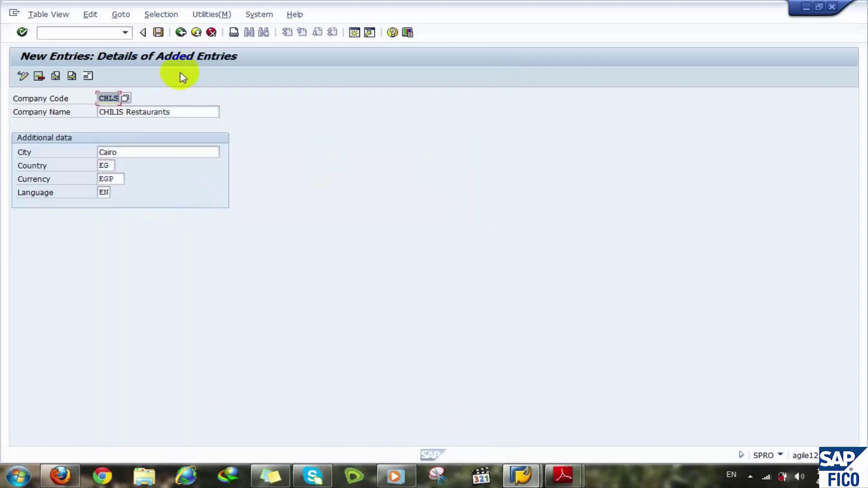
- Reopen the company address, examine the expanded name and street address fields, then collapse them and confirm
left_click(87, 76)
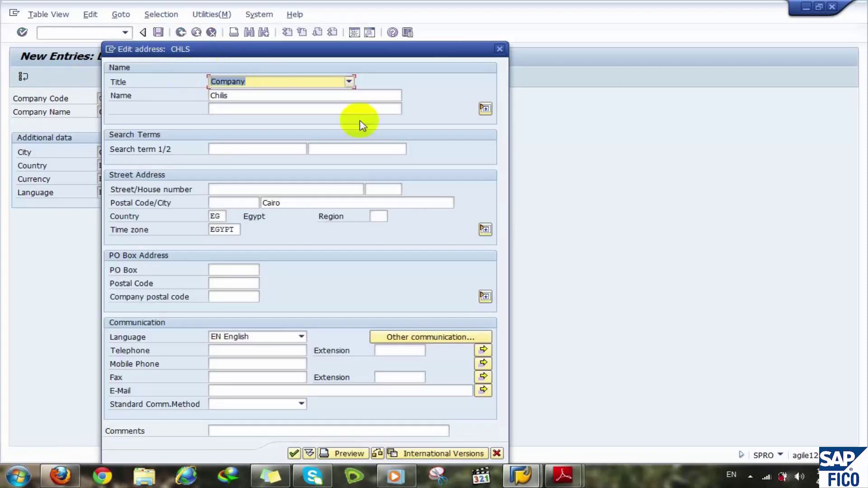
left_click(485, 109)
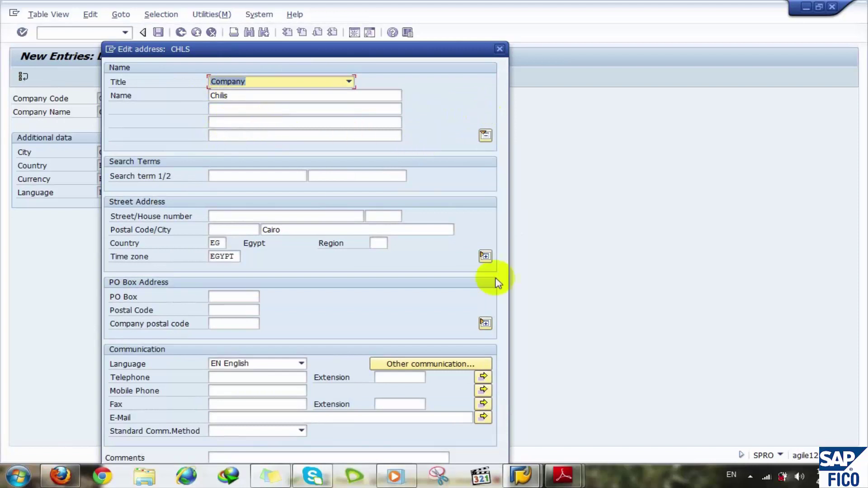
left_click(485, 257)
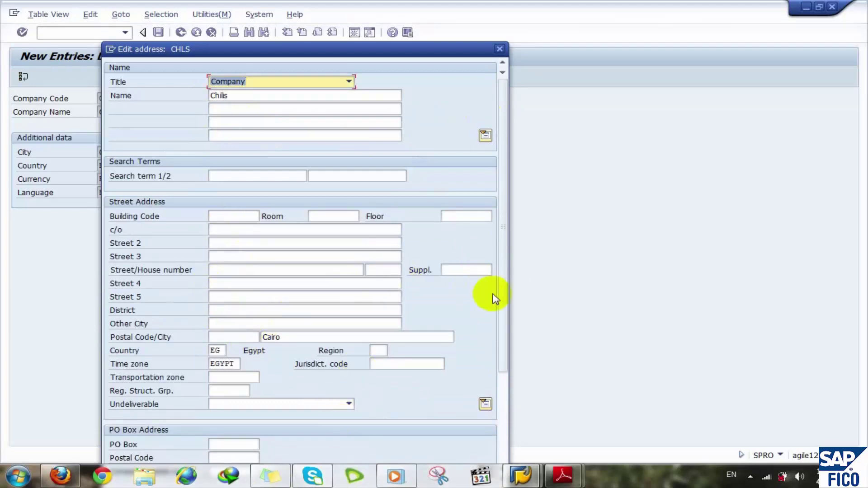
left_click(488, 405)
left_click(484, 137)
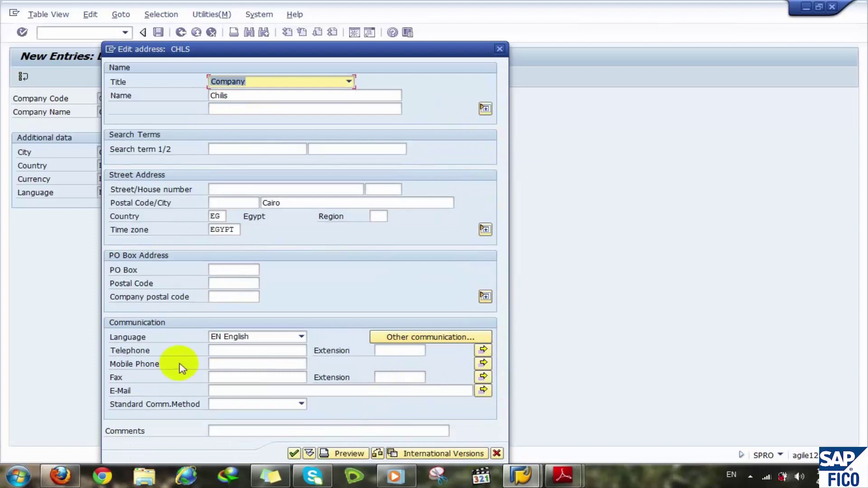
left_click(293, 453)
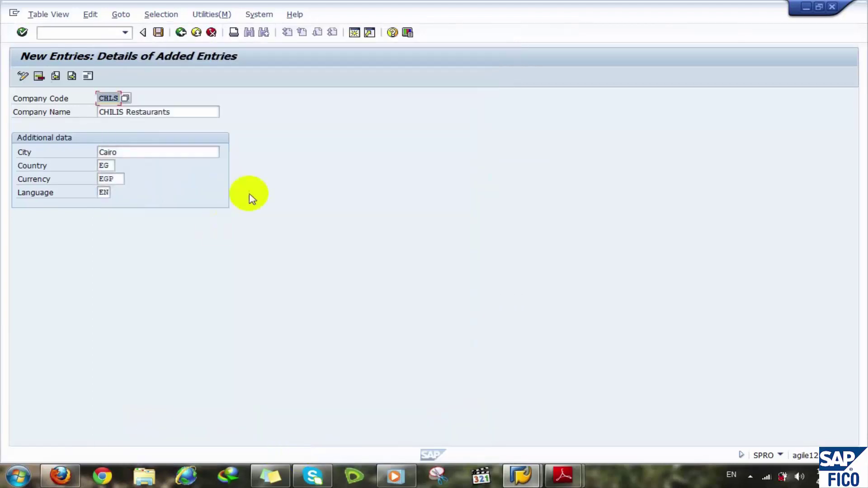
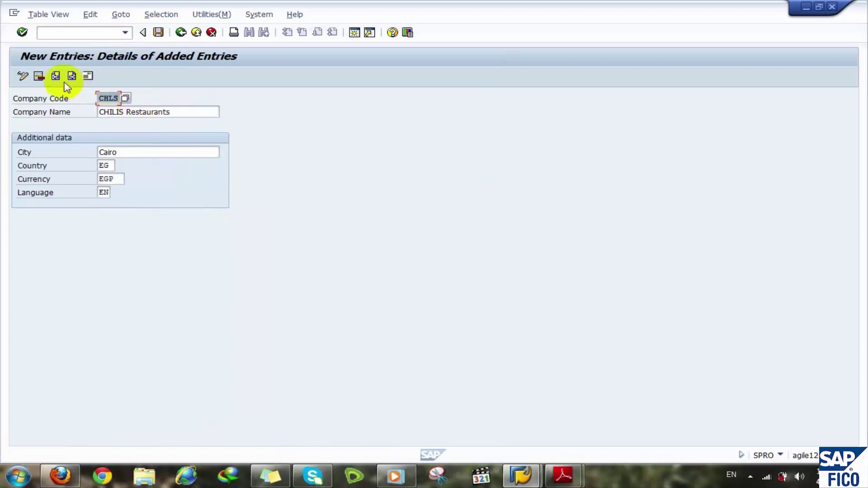
- Save the new company code, confirm its address data, and return to the company code overview
left_click(158, 34)
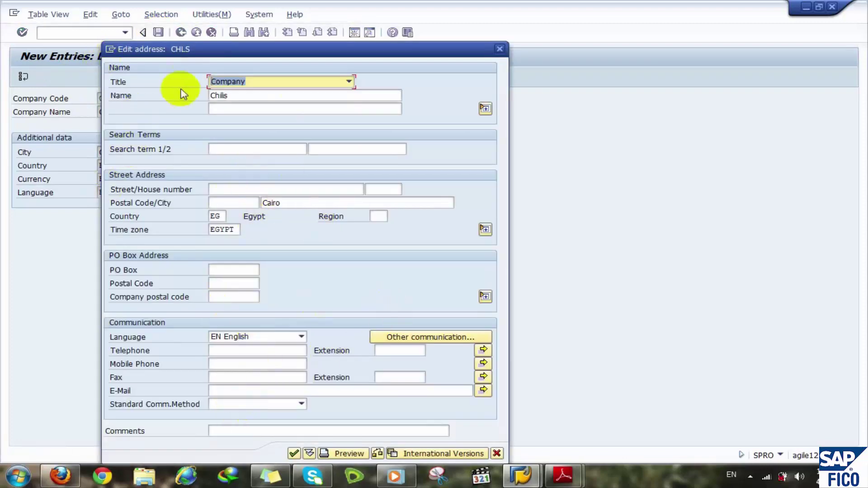
left_click_drag(205, 58, 360, 75)
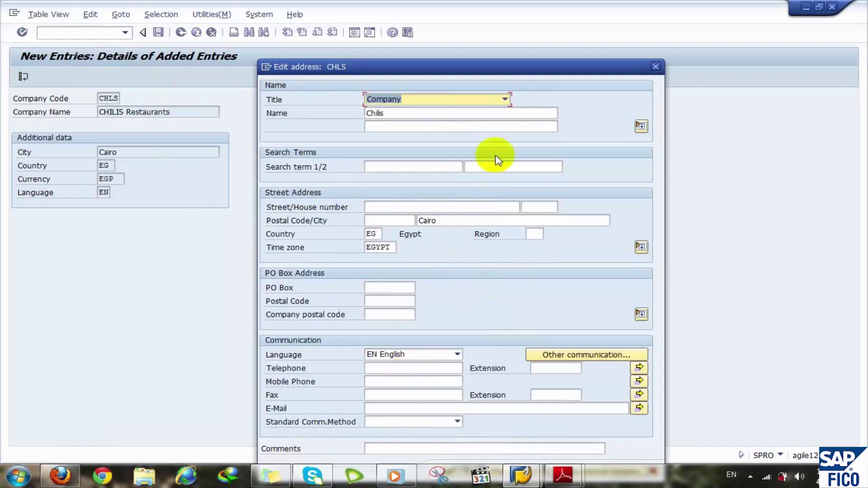
left_click(465, 68)
left_click_drag(466, 68, 465, 39)
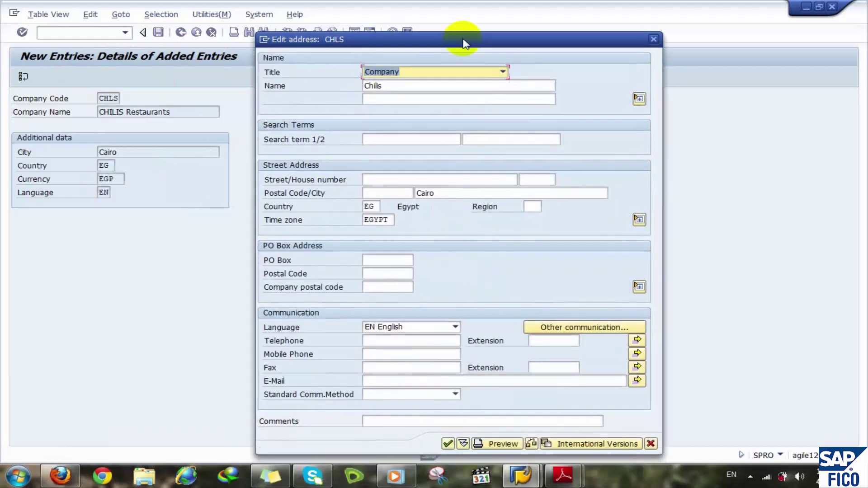
left_click(448, 444)
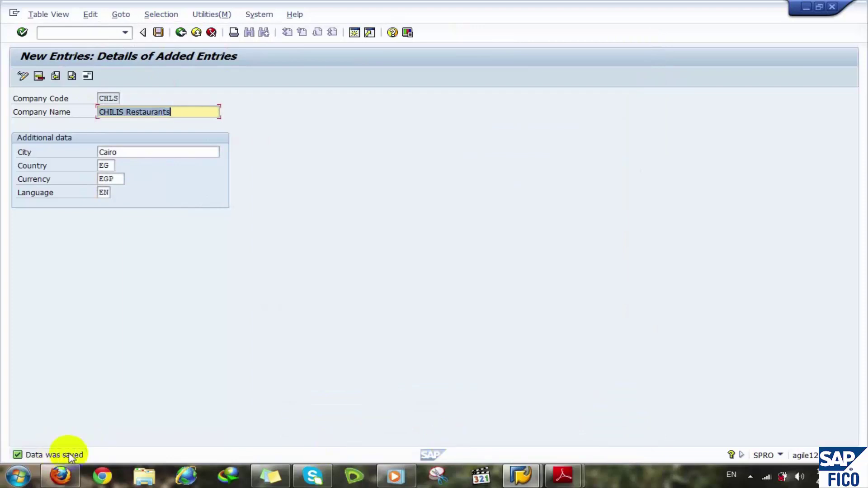
left_click(181, 33)
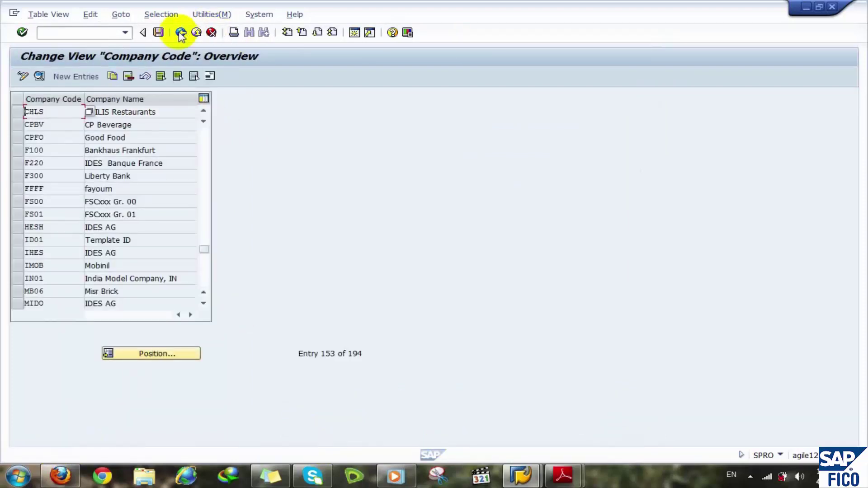
- Open a second session, run transaction spro, and display the SAP Reference IMG
left_click(355, 33)
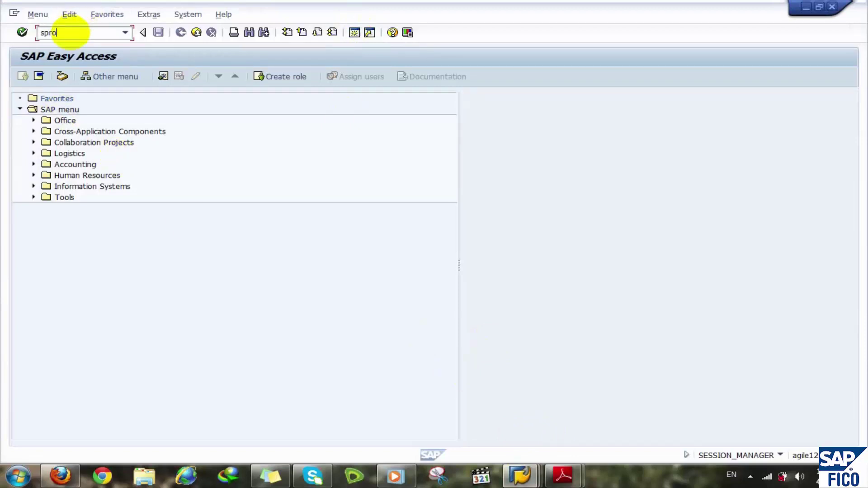
type("spro")
key("Return")
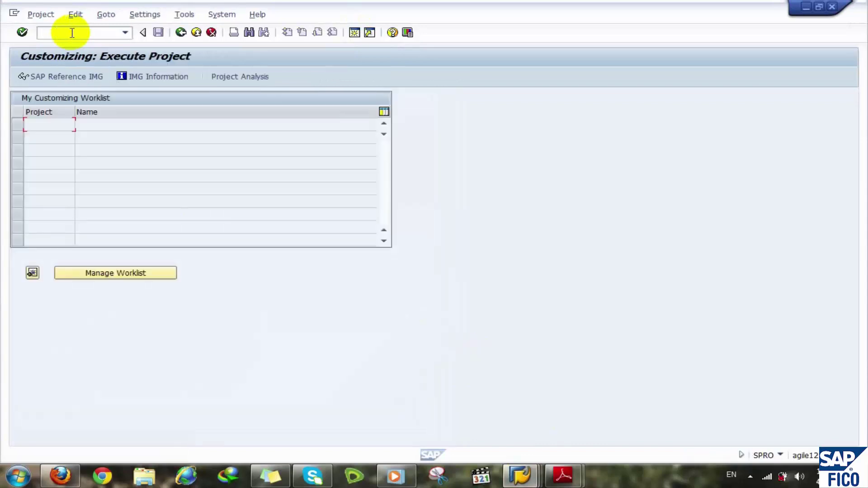
left_click(50, 80)
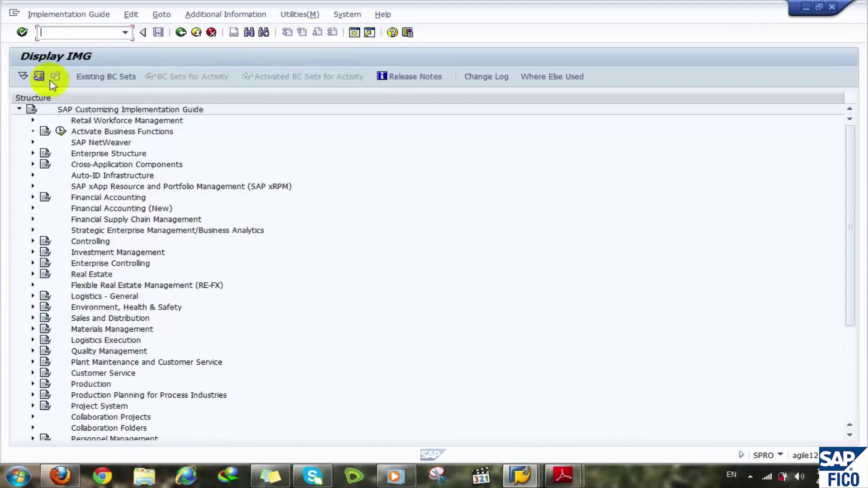
- Try to run Enter Global Parameters under Financial Accounting (New), Financial Accounting Global Settings (New), Global Parameters for Company Code
double_click(116, 209)
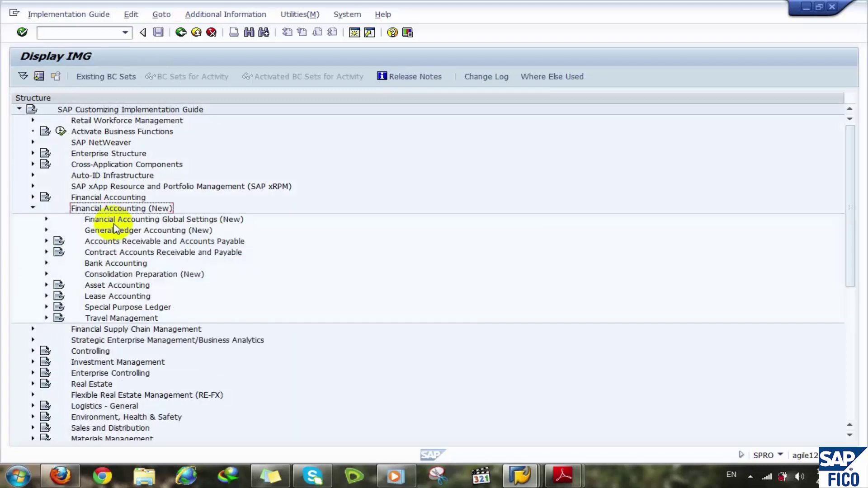
left_click(114, 222)
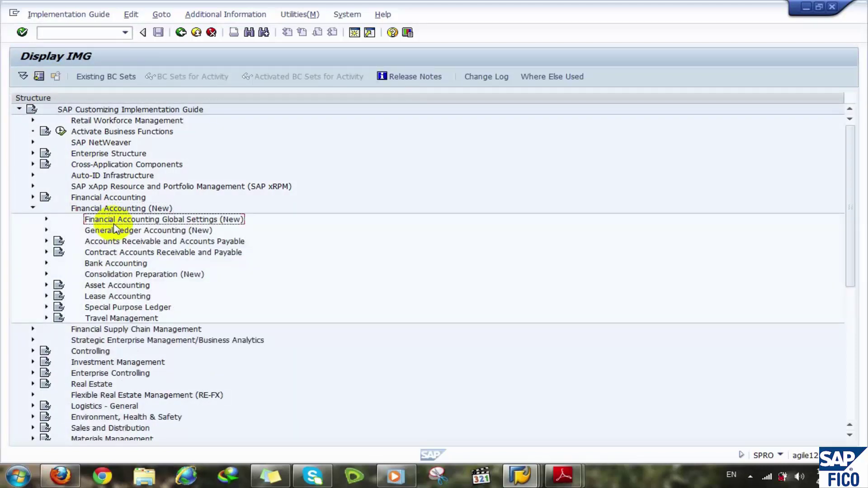
double_click(115, 222)
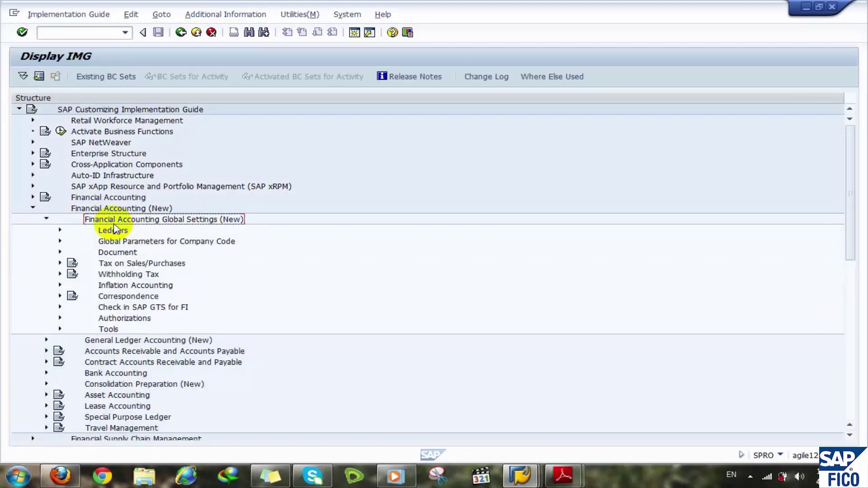
key("Down")
key("Down")
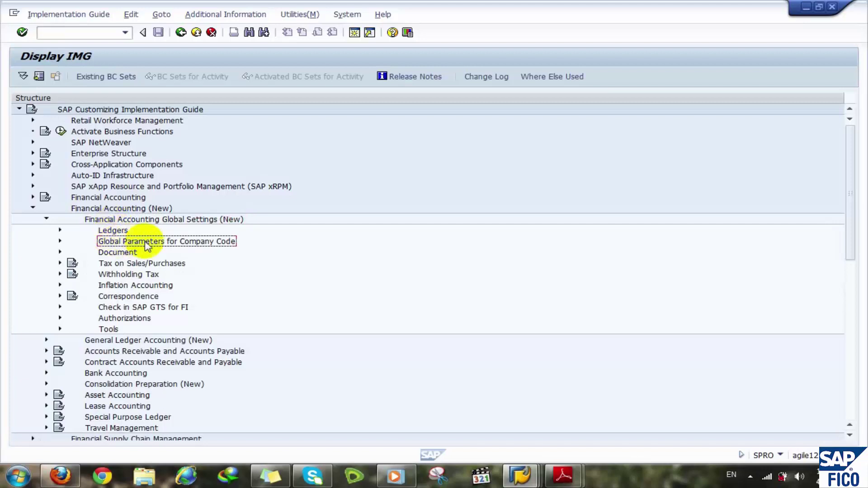
double_click(112, 243)
left_click(138, 254)
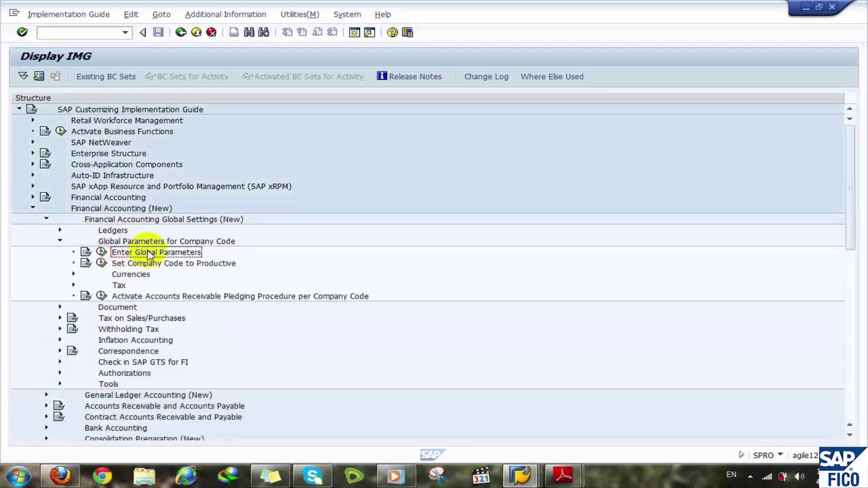
left_click(102, 252)
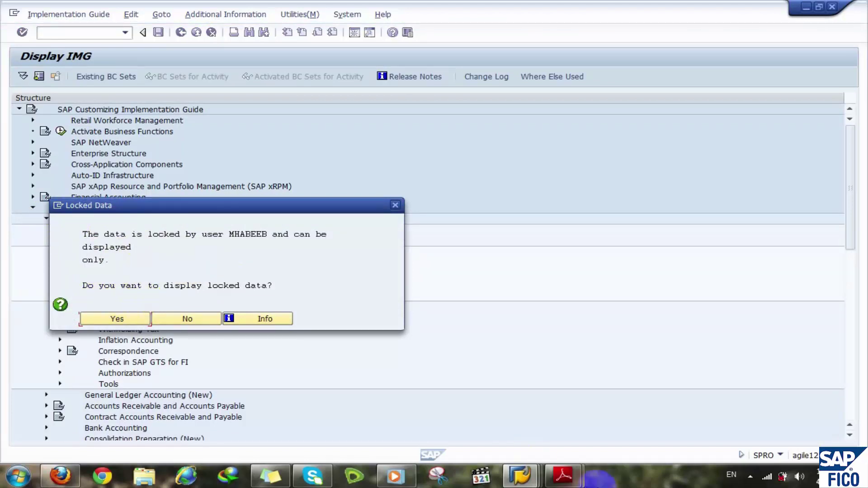
- Switch to the session showing the company code overview, leave that view, and cancel the activity selection
left_click(561, 478)
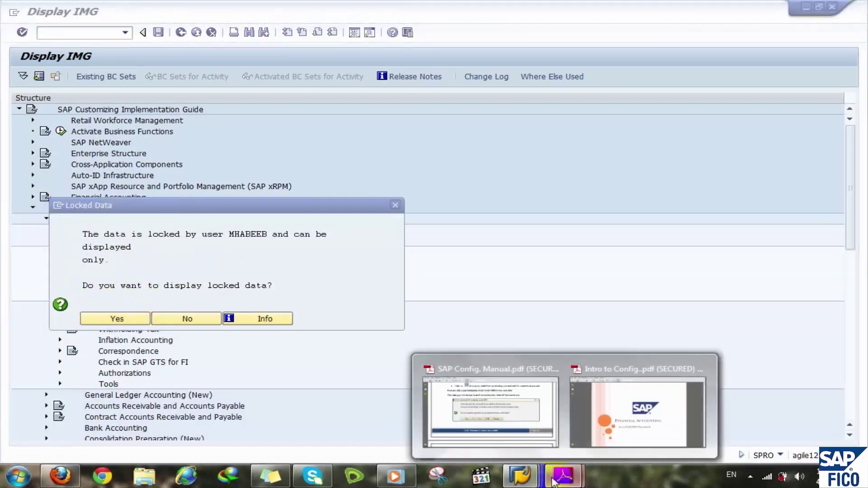
mouse_move(519, 477)
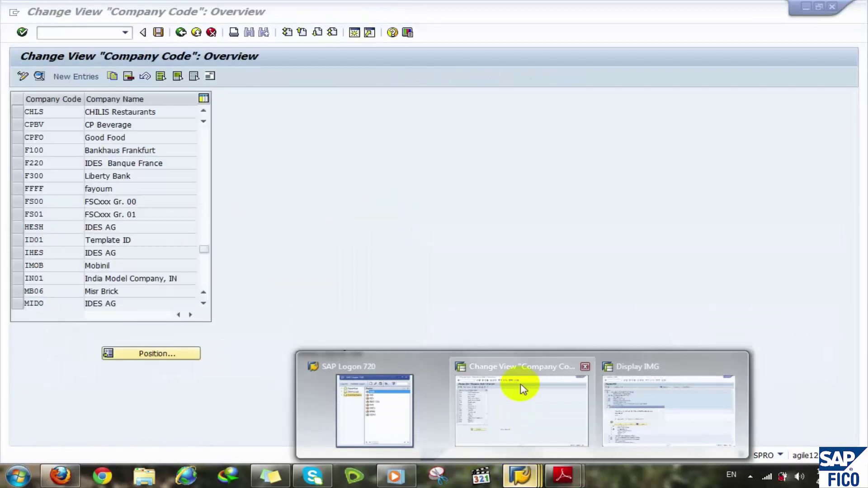
left_click(523, 389)
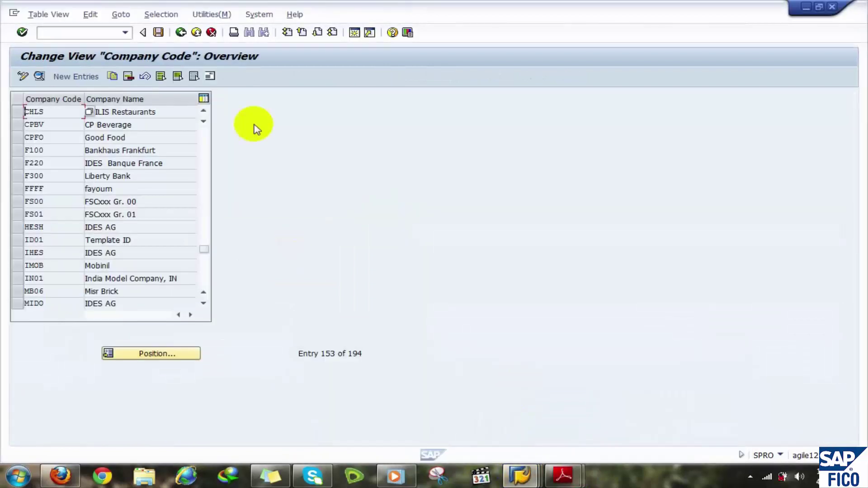
left_click(180, 32)
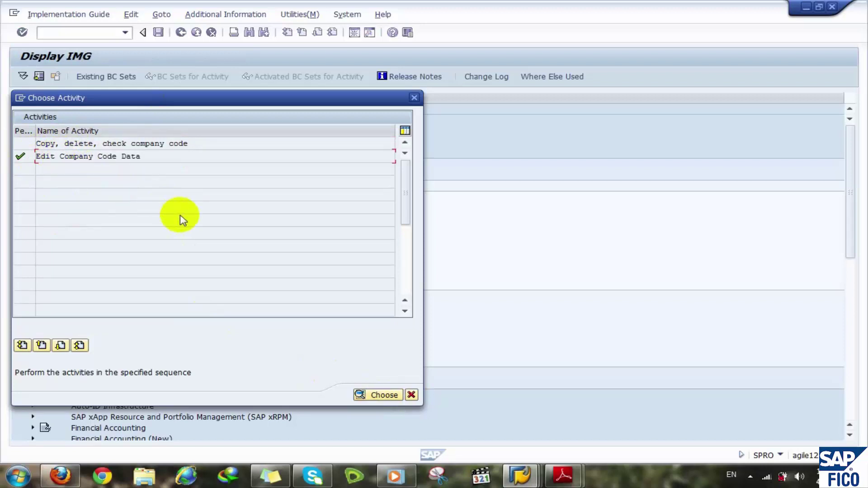
left_click(411, 396)
left_click(160, 230)
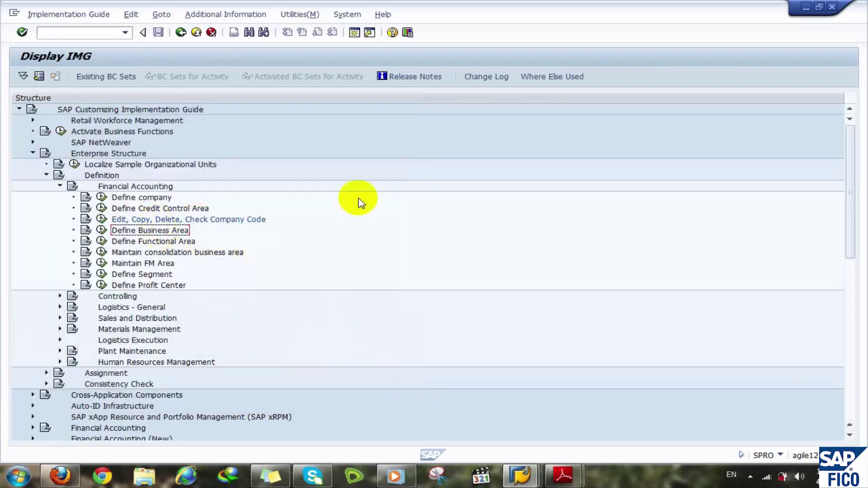
- Back in the session with the locked-data prompt, decline displaying the data and run Enter Global Parameters again
left_click(520, 475)
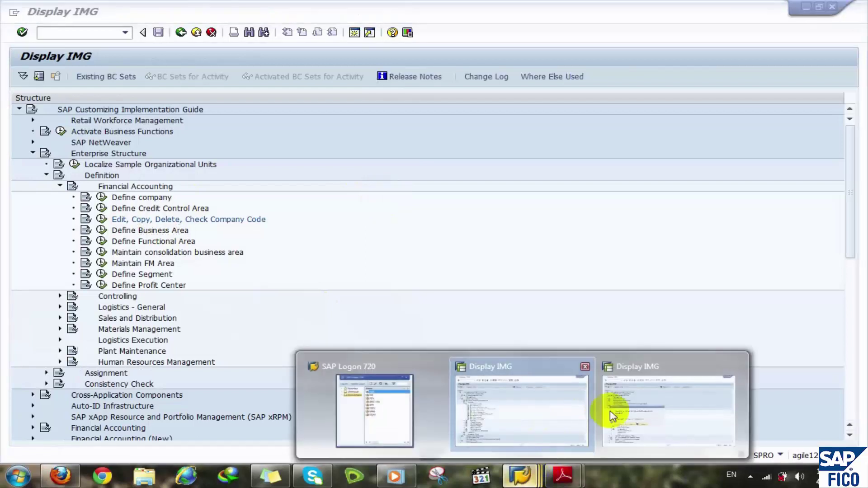
left_click(647, 402)
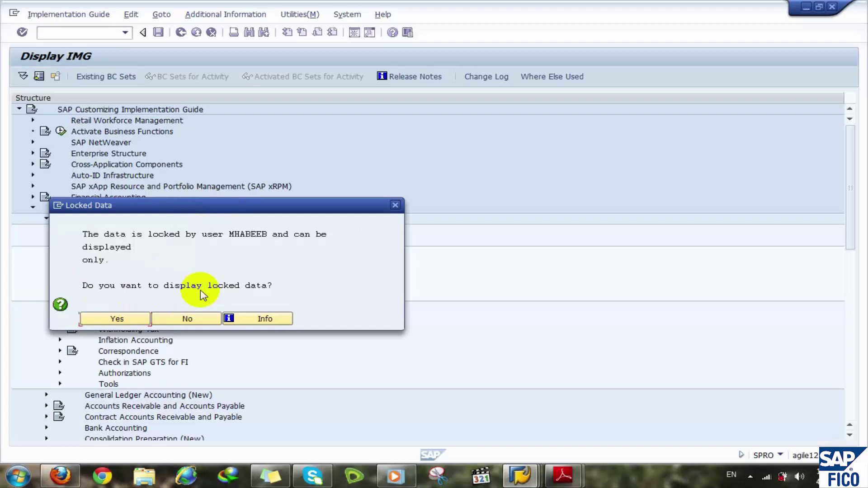
left_click(186, 318)
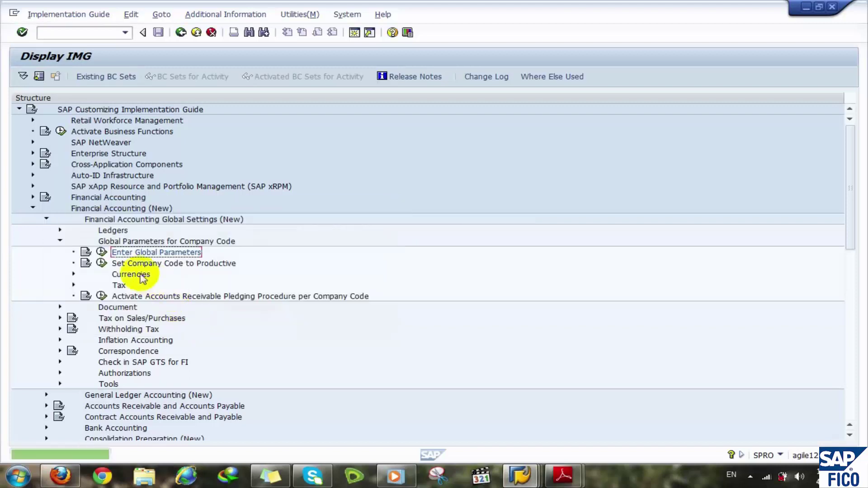
left_click(101, 252)
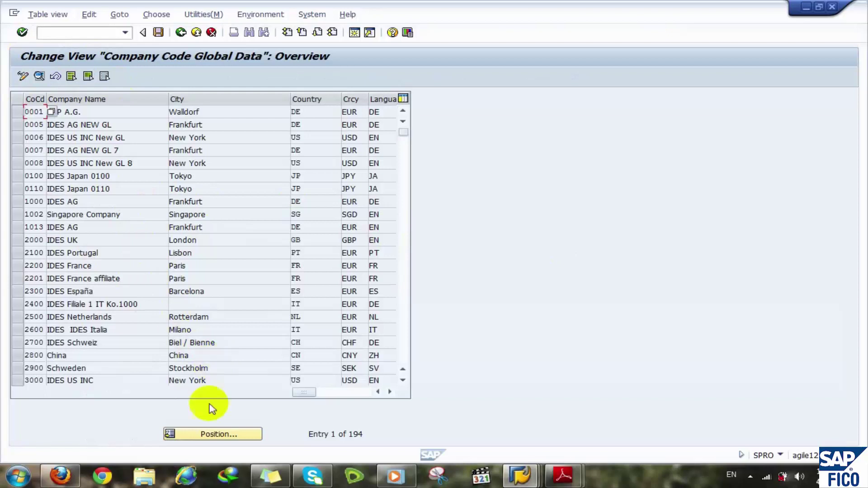
- Position the company code global data list at company code STMR
left_click(208, 435)
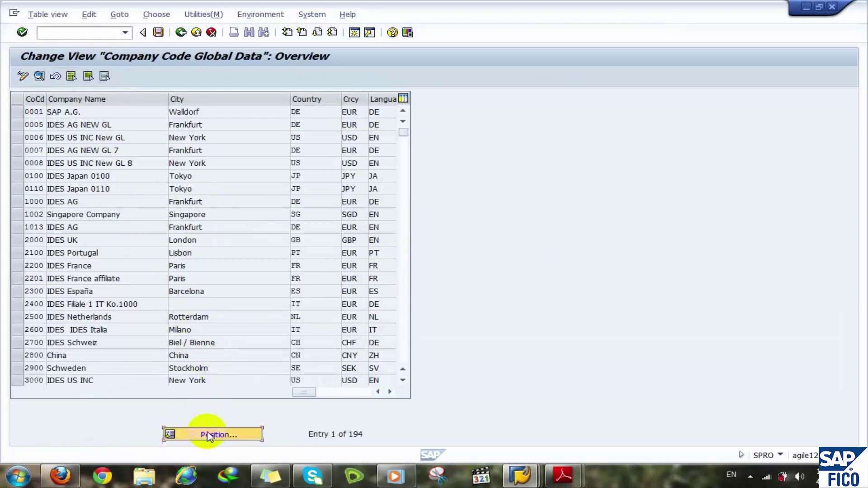
key("BackSpace")
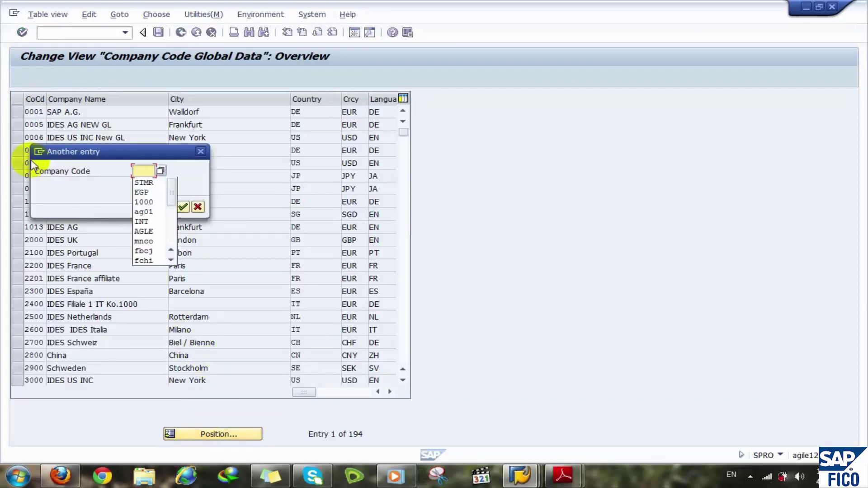
key("Down")
key("Return")
key("Return")
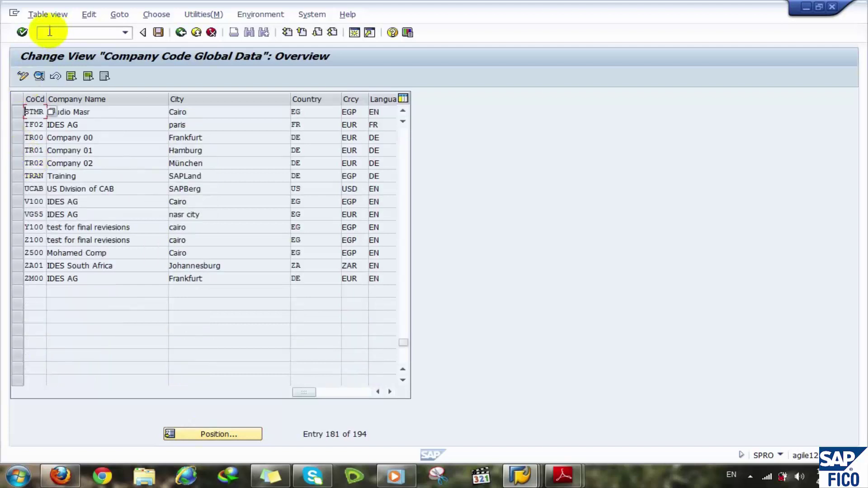
- Open the global data of company code STMR, examine its header and chart of accounts fields, and leave without changes
double_click(34, 112)
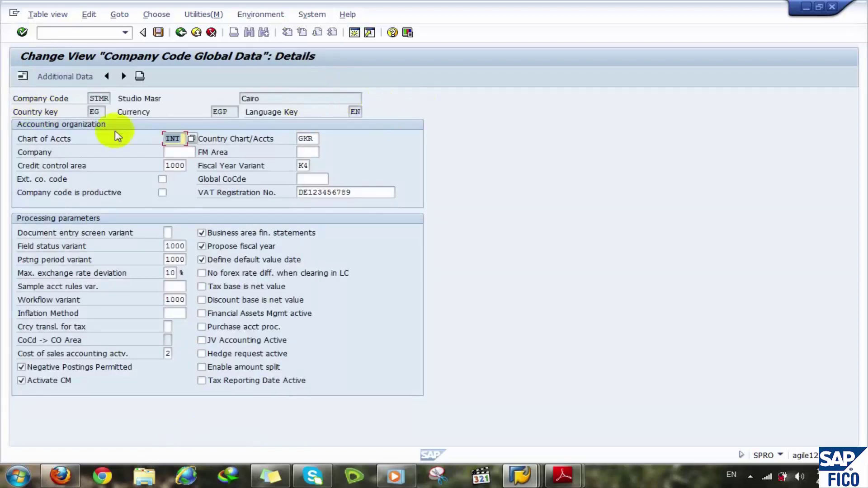
left_click(95, 98)
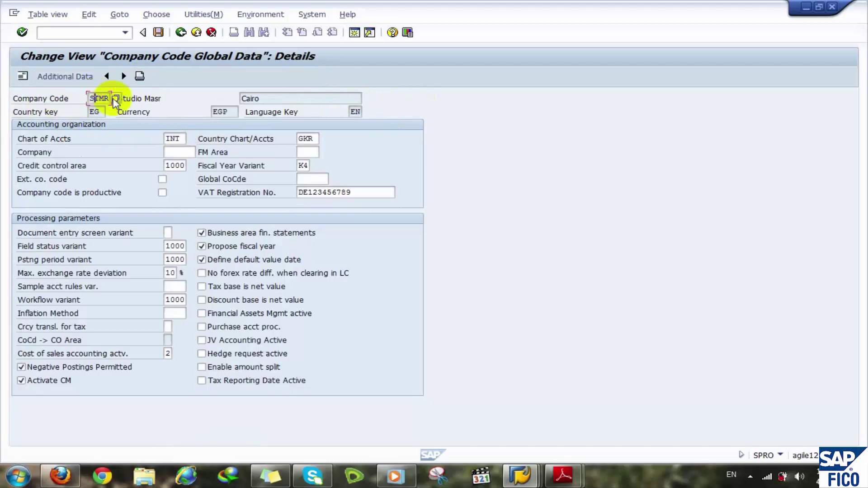
left_click(139, 98)
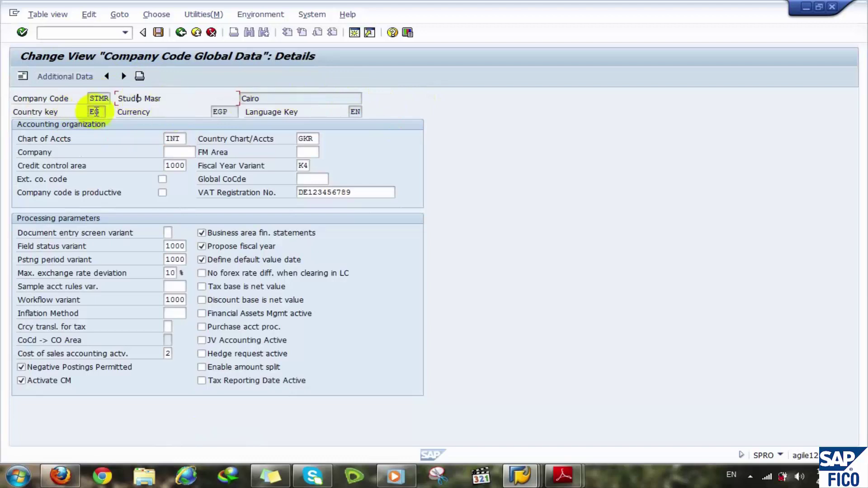
left_click(226, 112)
left_click(354, 112)
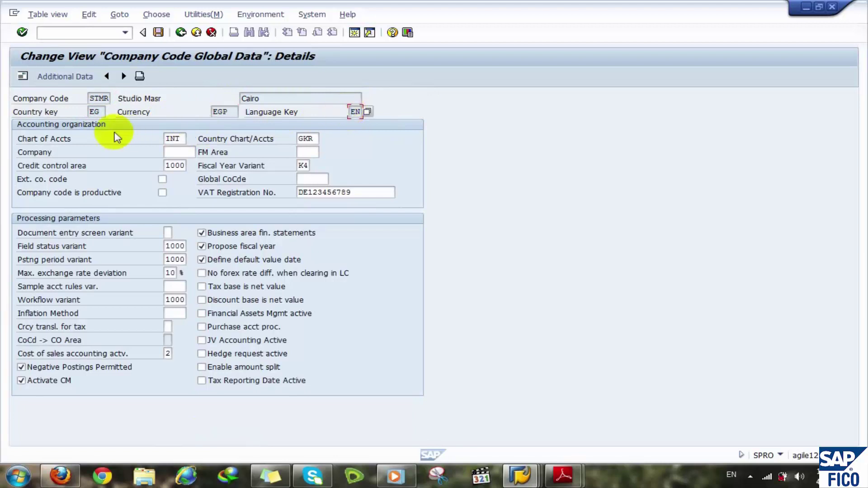
left_click(173, 138)
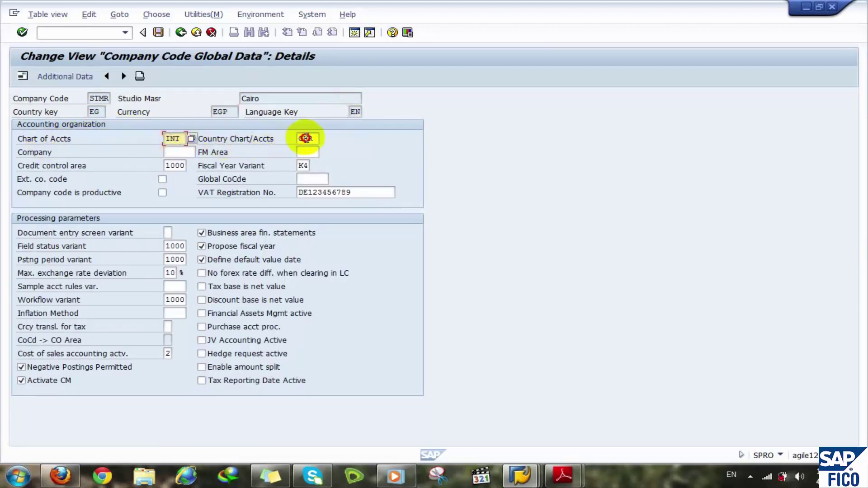
left_click(305, 139)
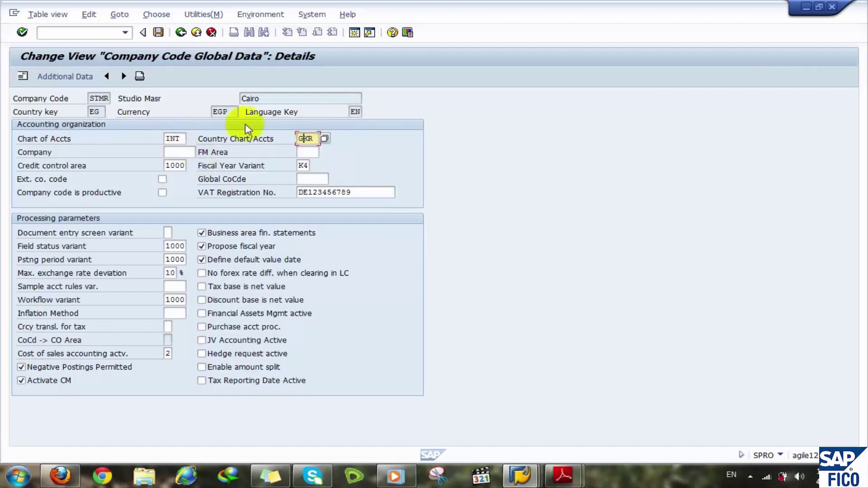
left_click(181, 32)
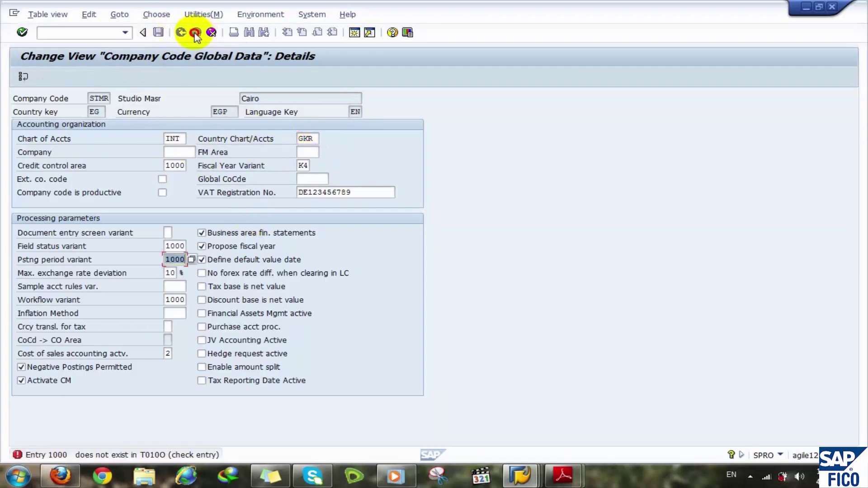
left_click(211, 32)
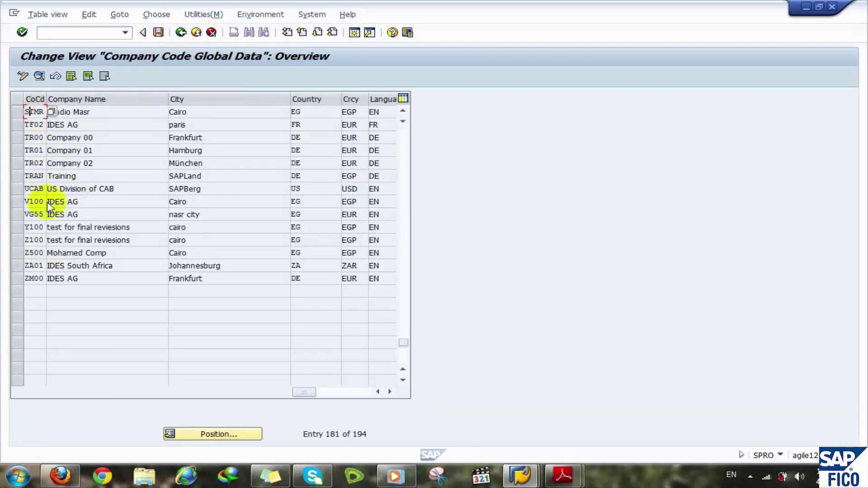
- Position the company code global data list at company code CHLS
left_click(206, 435)
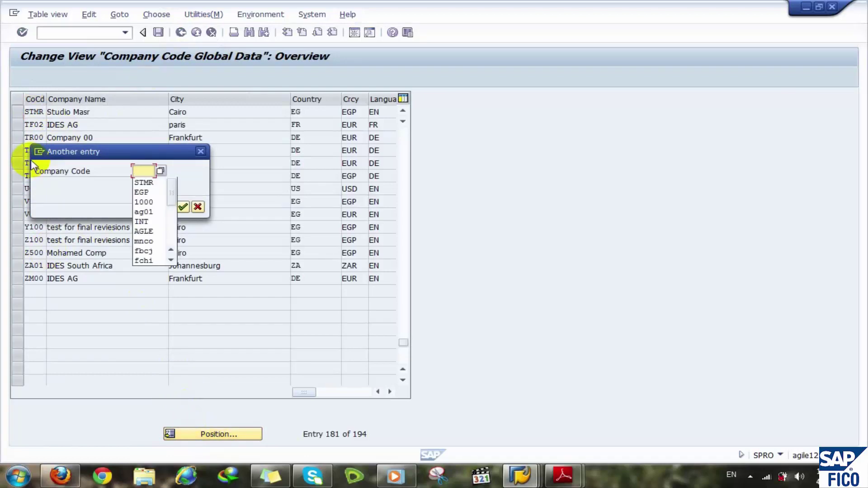
type("chla")
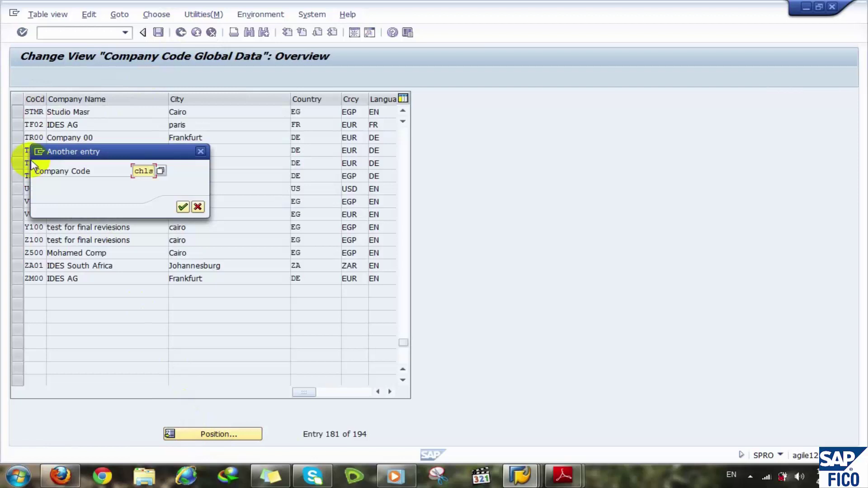
key("Return")
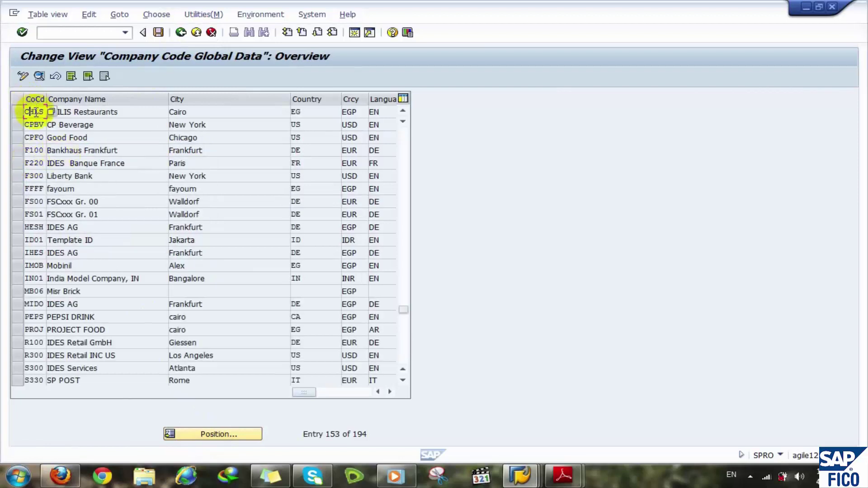
- Open the global data of company code CHLS, examine its accounting organization and processing parameter fields, and leave without changes
double_click(34, 112)
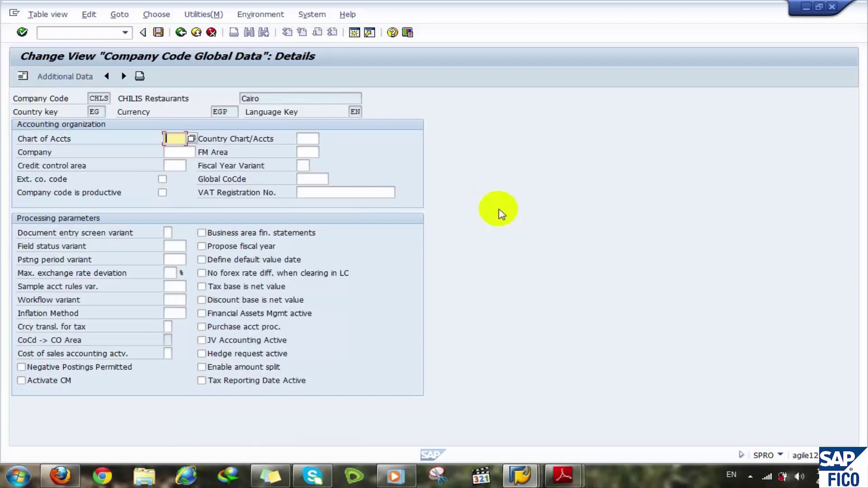
left_click(197, 33)
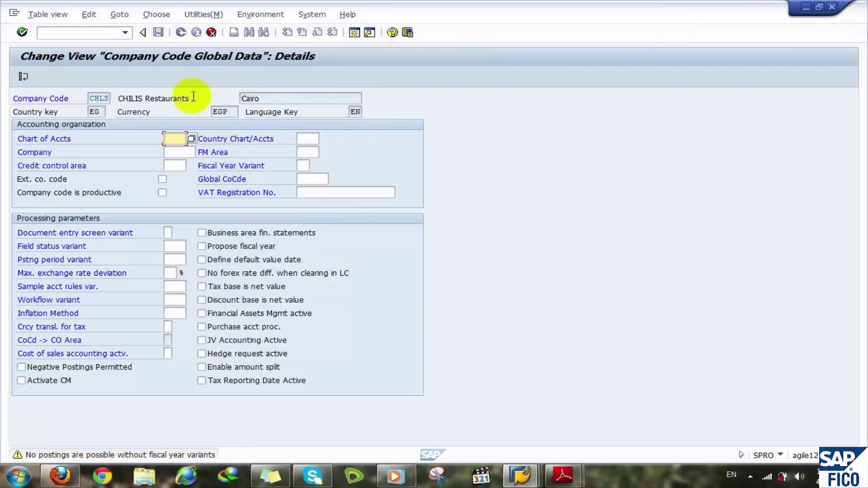
left_click(212, 32)
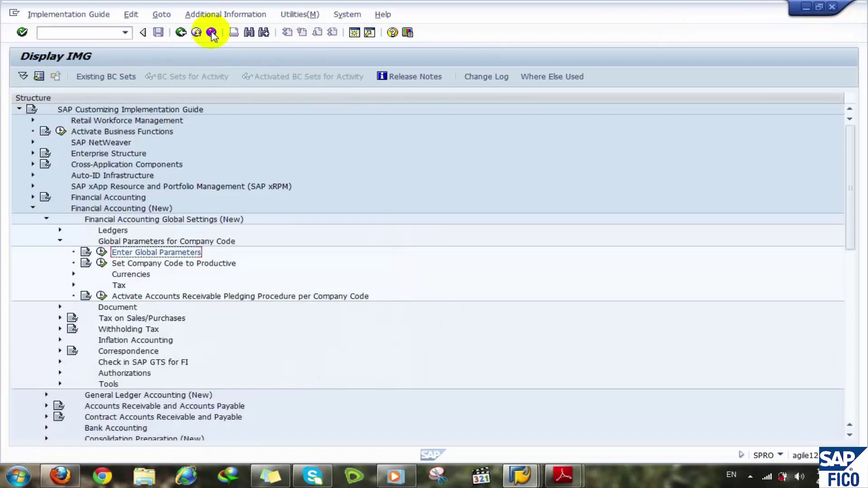
- Run the Define Business Area activity in the Financial Accounting definitions of the Enterprise Structure
key("Left")
key("Left")
key("Left")
key("Left")
key("Left")
key("Left")
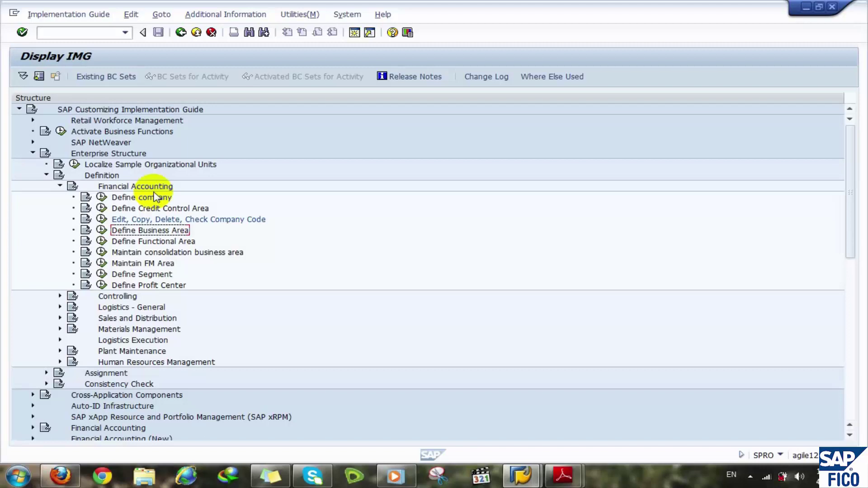
left_click(100, 232)
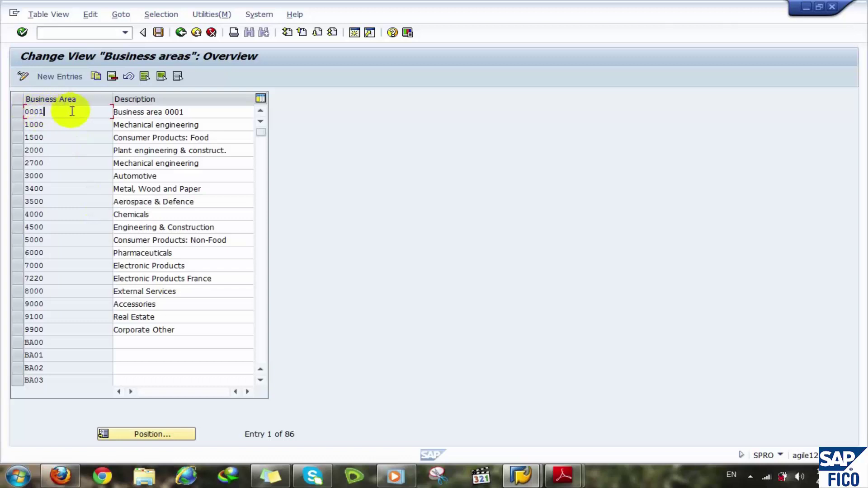
- Examine the codes and descriptions of the existing business areas, from 0001 through the industry areas such as 1500 and 3400
left_click(190, 109)
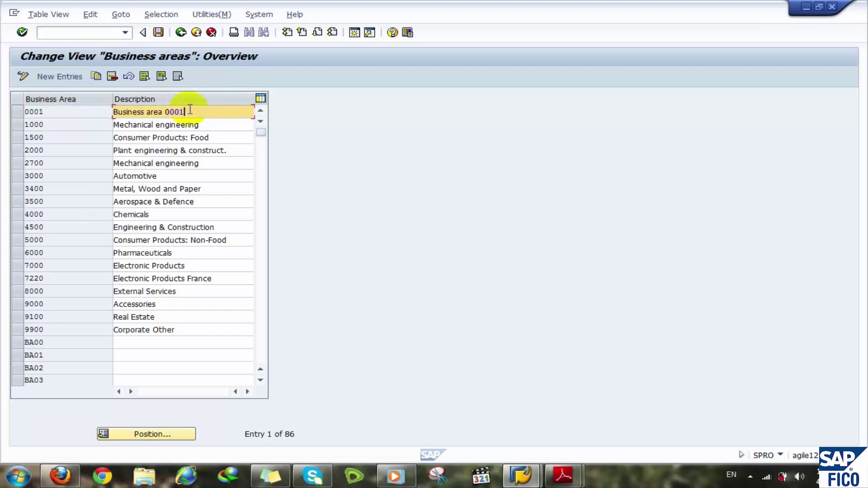
left_click(54, 110)
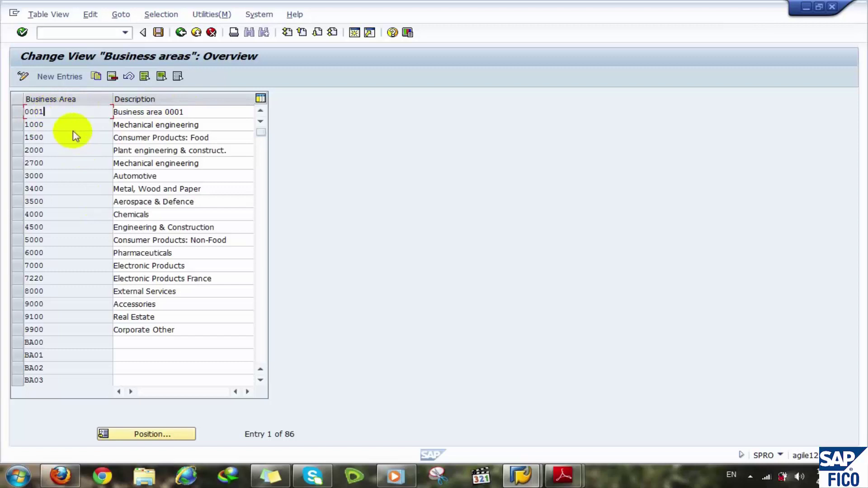
left_click(140, 129)
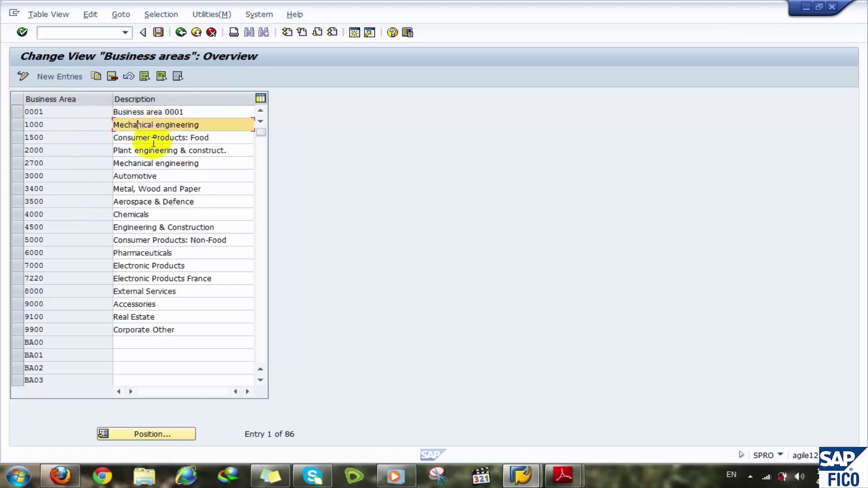
left_click(151, 138)
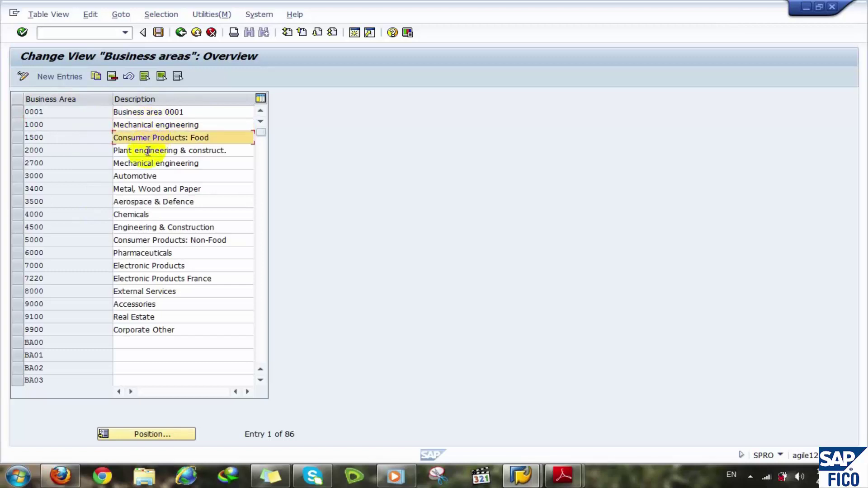
left_click(148, 151)
left_click(158, 165)
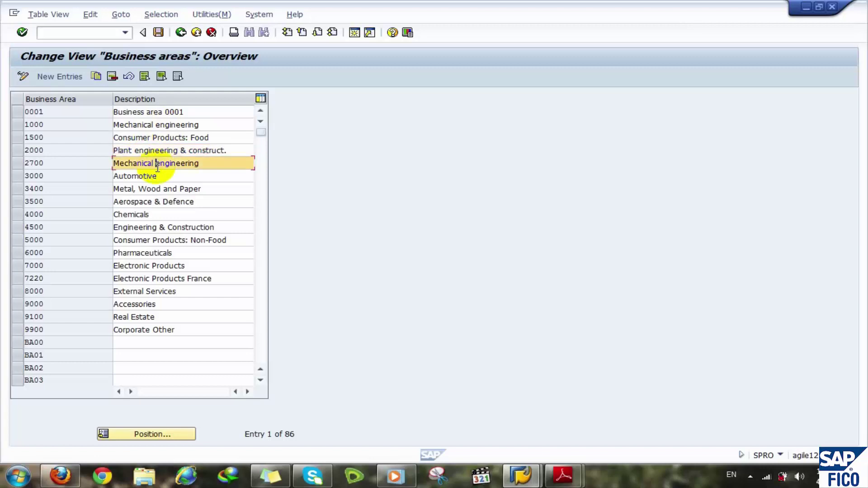
left_click(165, 176)
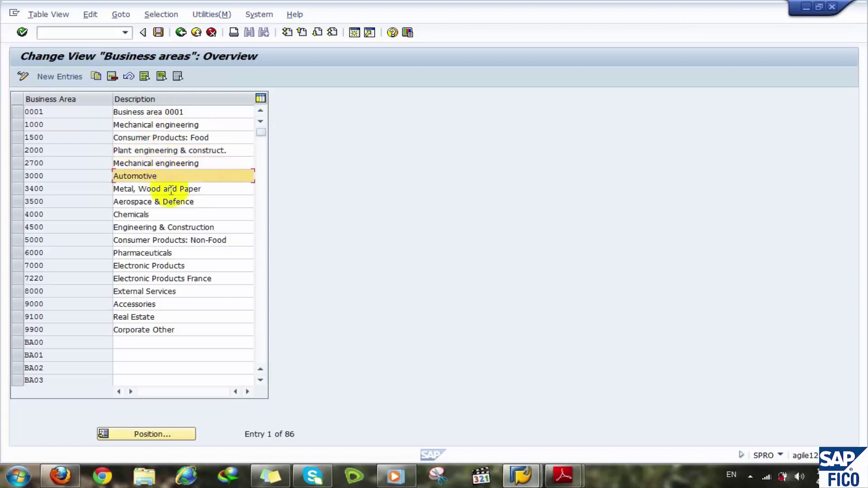
left_click(171, 190)
left_click(102, 127)
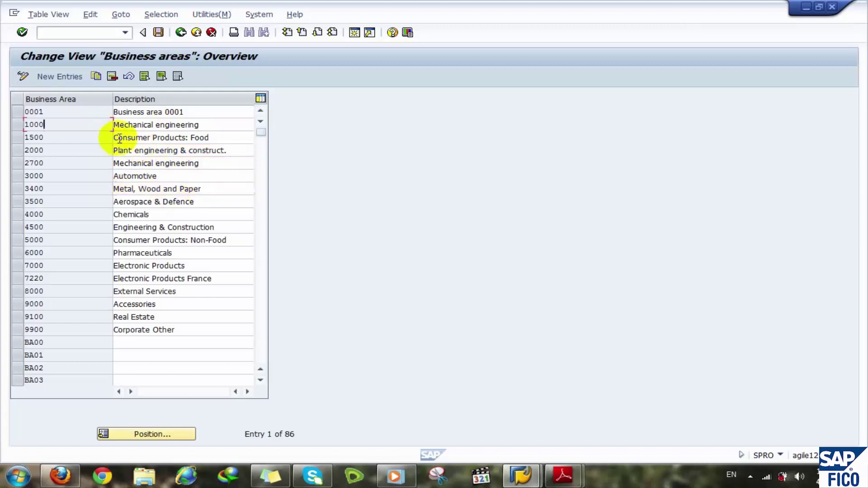
left_click(129, 138)
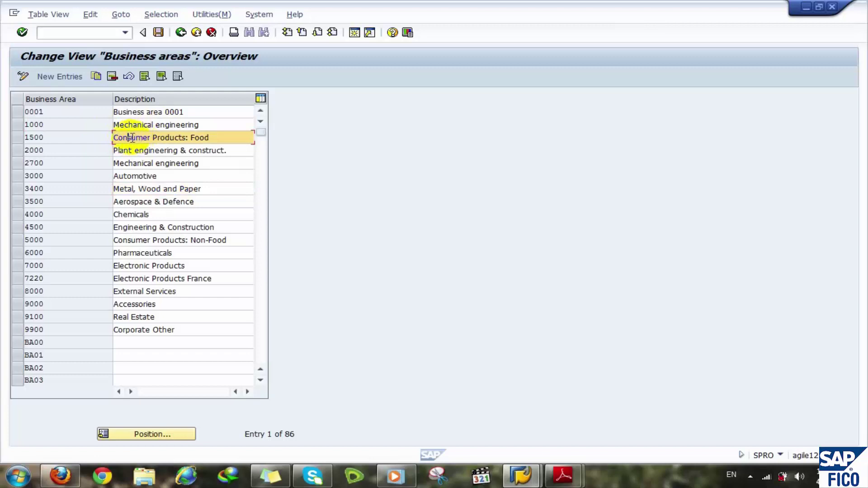
- Copy business area 1500 as a new business area Food, keeping the description Consumer Products: Food
left_click(17, 139)
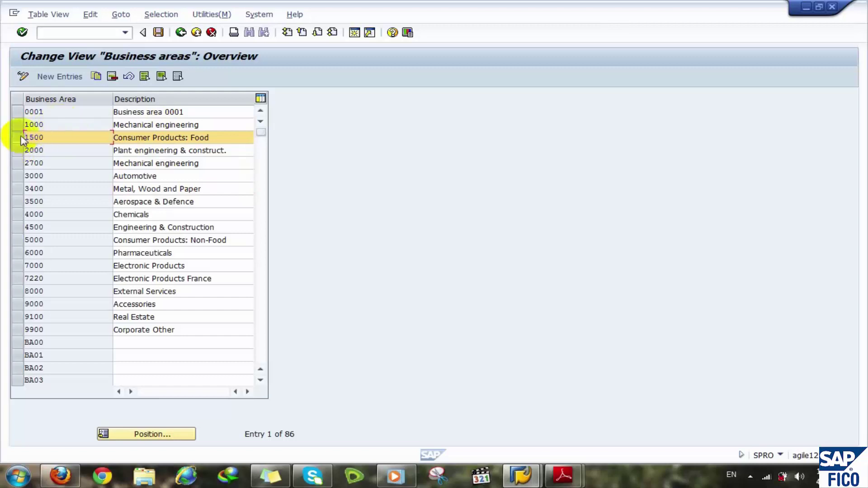
left_click(95, 76)
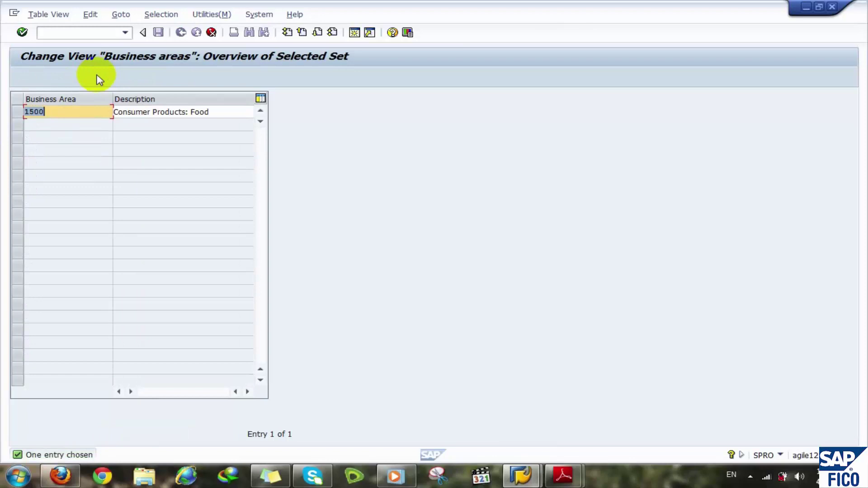
key("BackSpace")
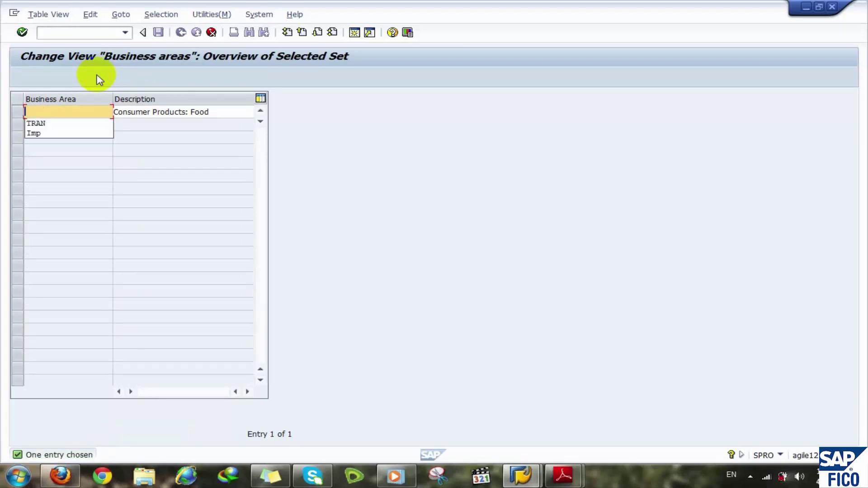
type("Foo")
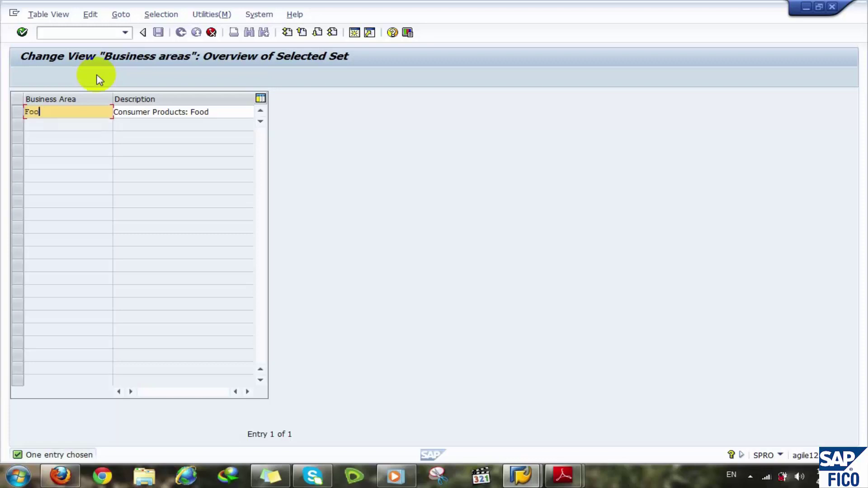
type("d")
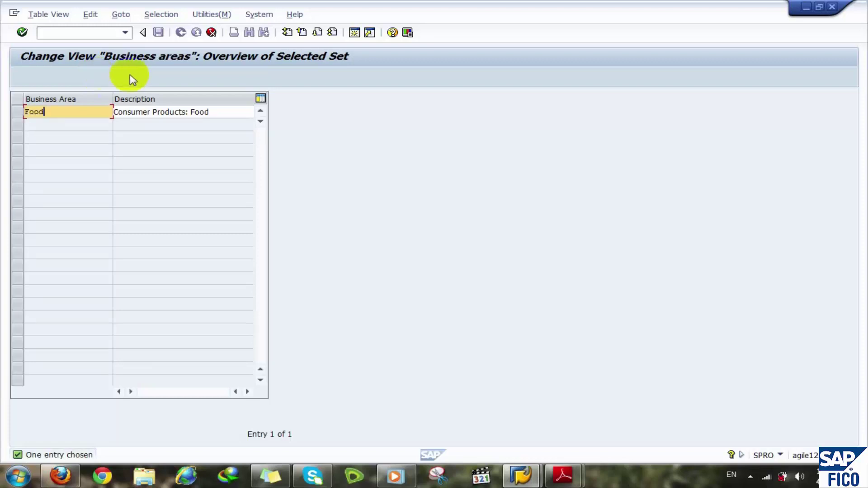
left_click(189, 110)
left_click(219, 112)
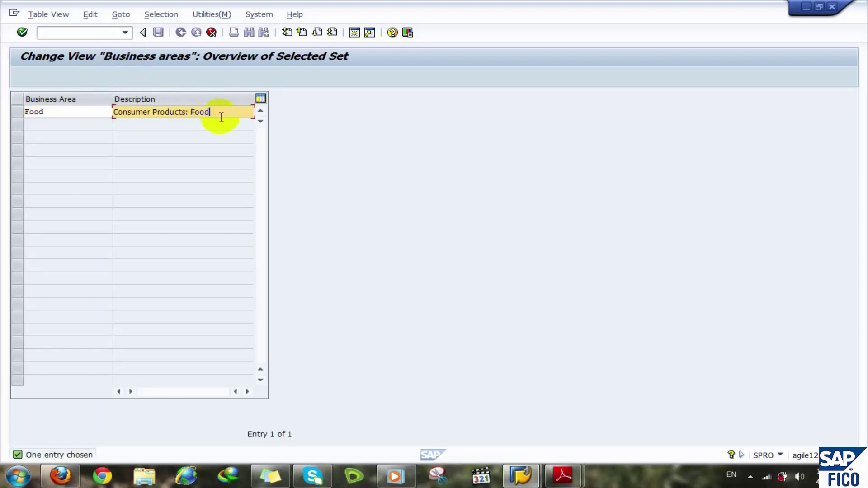
key("Return")
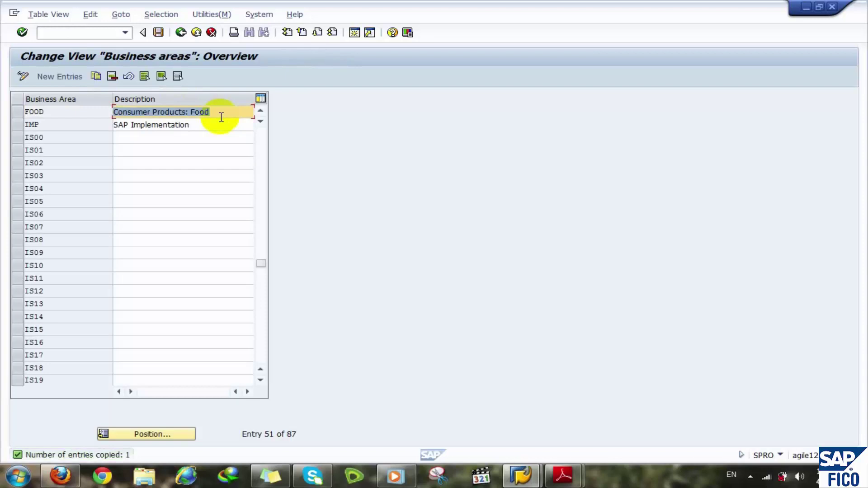
left_click(65, 111)
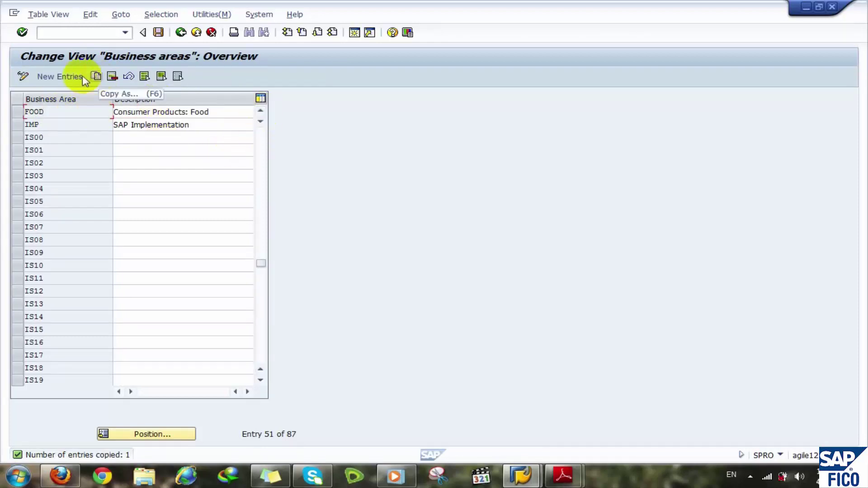
- Start a new business area entry and enter Cnst as its code
left_click(54, 76)
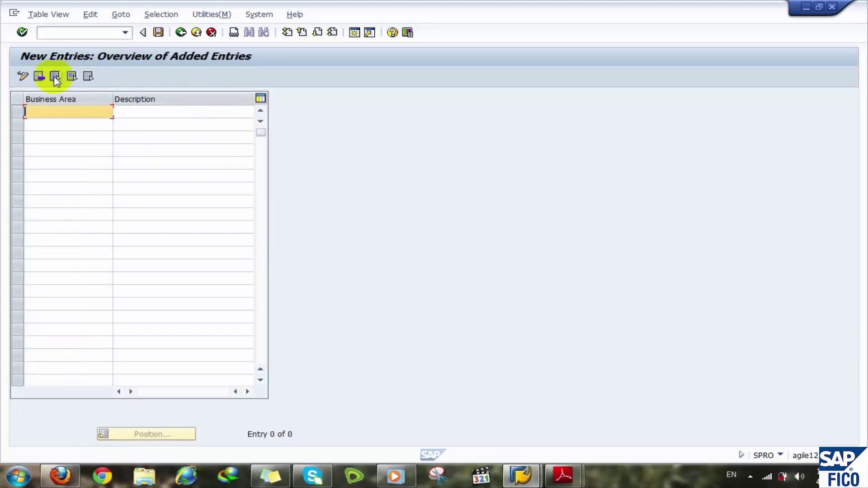
key("BackSpace")
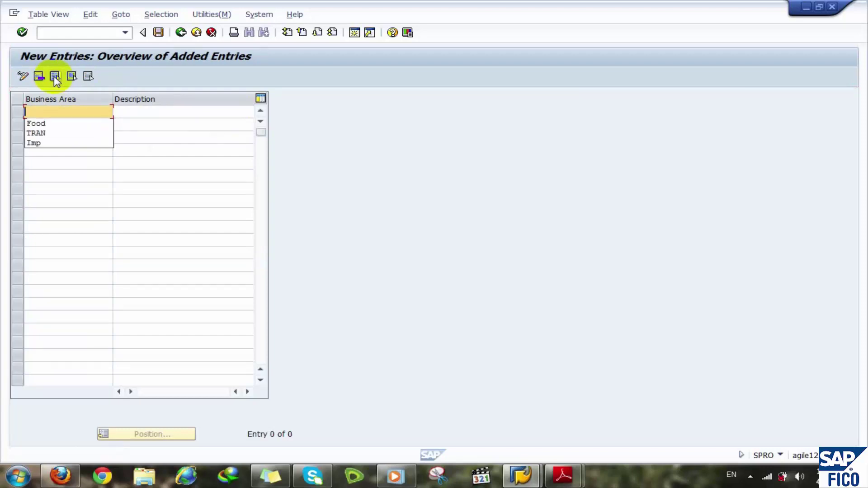
type("c")
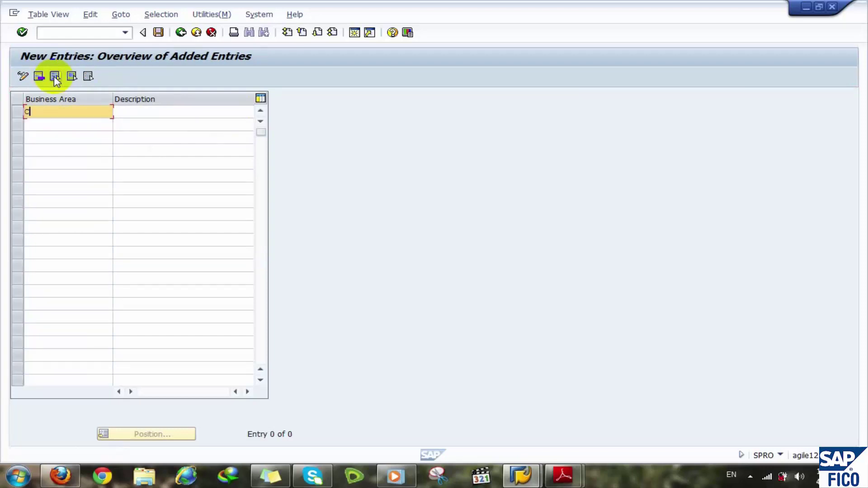
type("o")
type("ns")
key("BackSpace")
key("BackSpace")
key("BackSpace")
type("nsr")
key("BackSpace")
type("t")
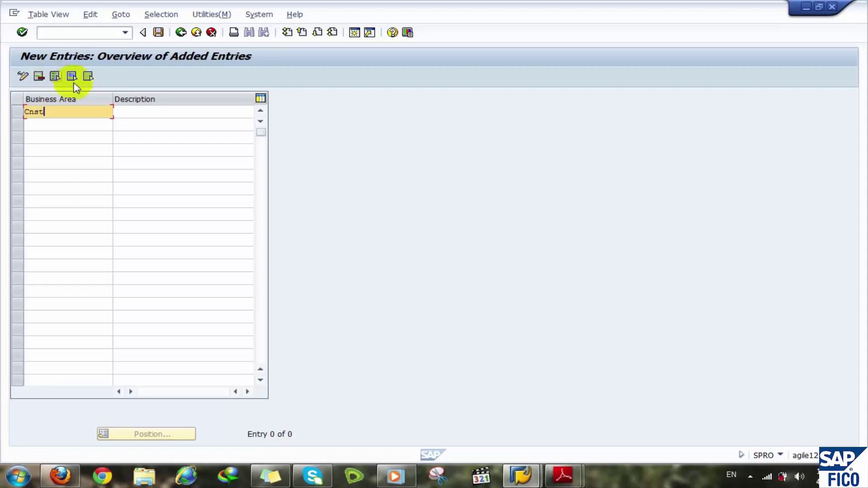
- Describe the new business area as Construction and save the business areas under the proposed FI - CO customizing request
left_click(131, 117)
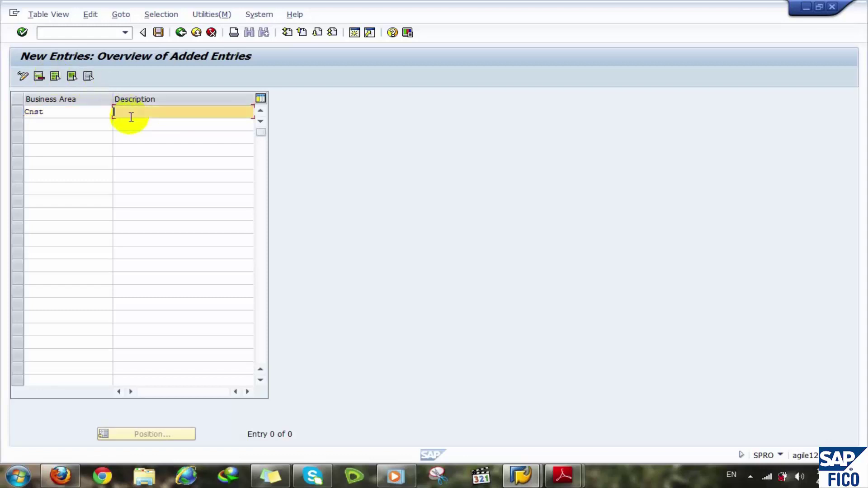
type("Con")
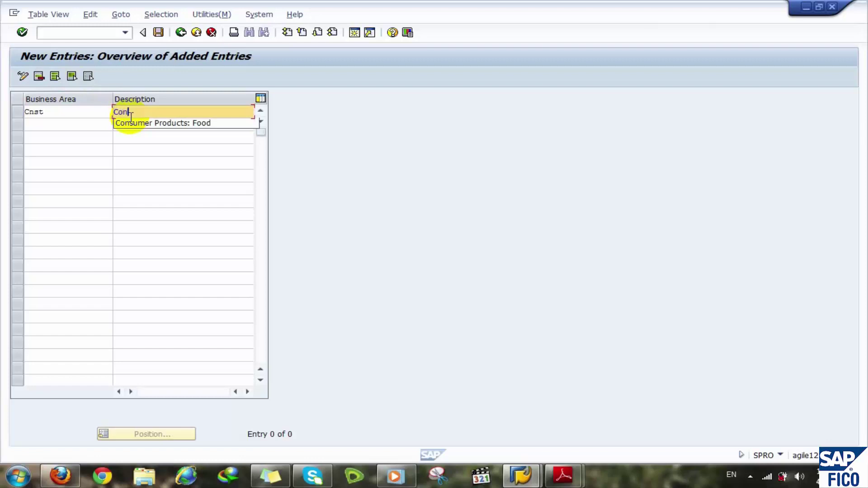
type("str")
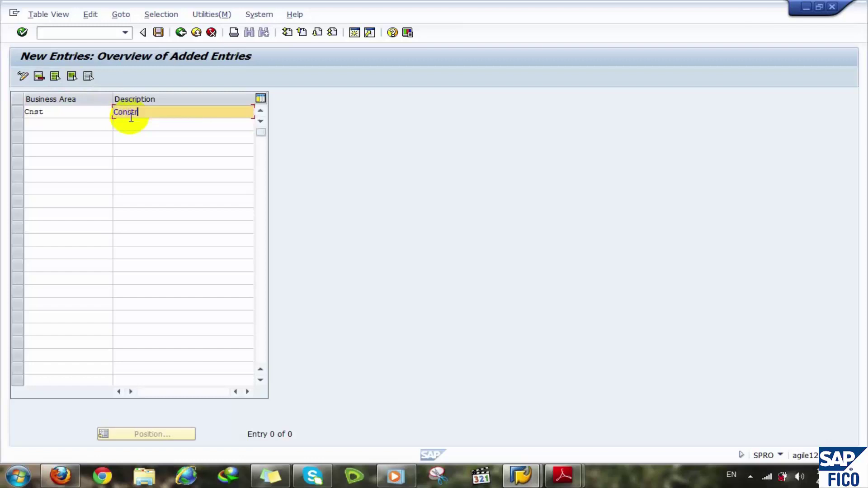
type("uction")
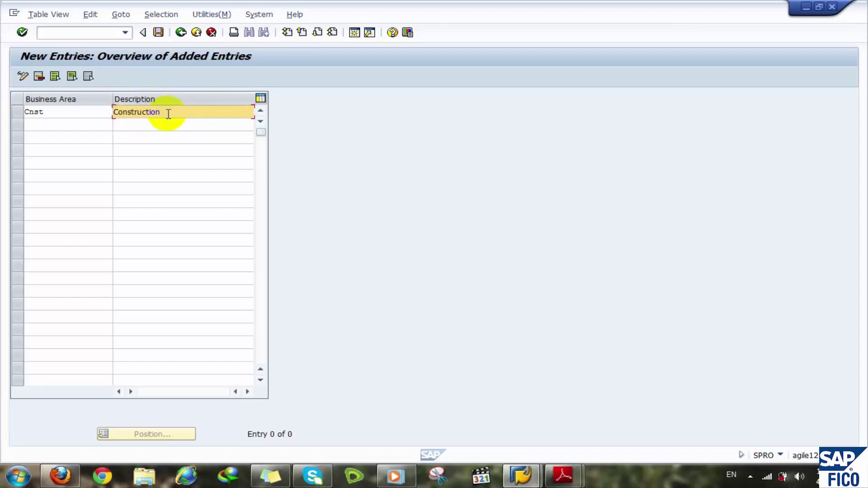
key("Return")
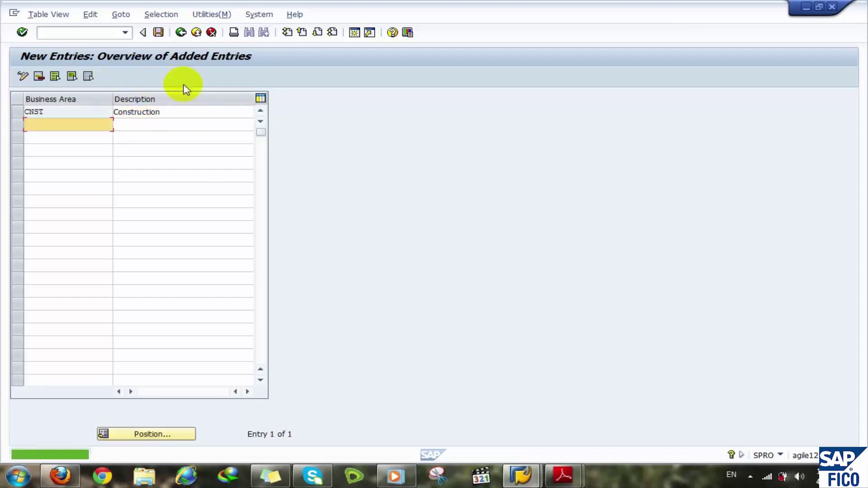
left_click(159, 32)
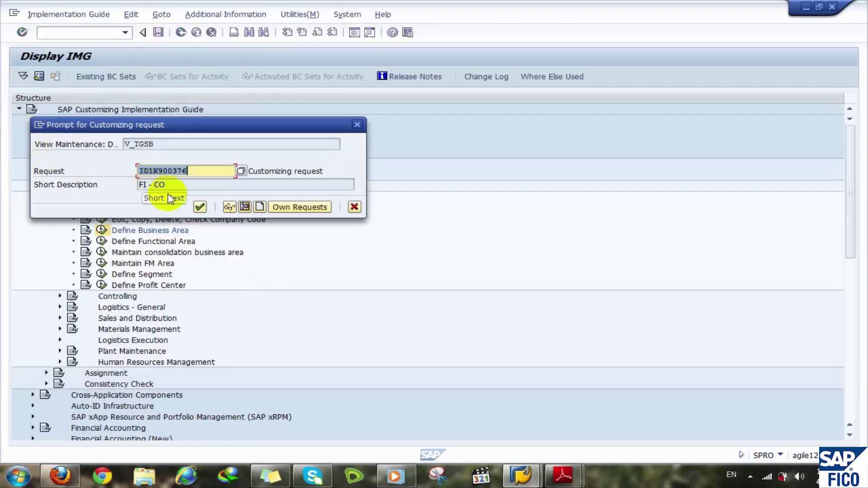
left_click(200, 207)
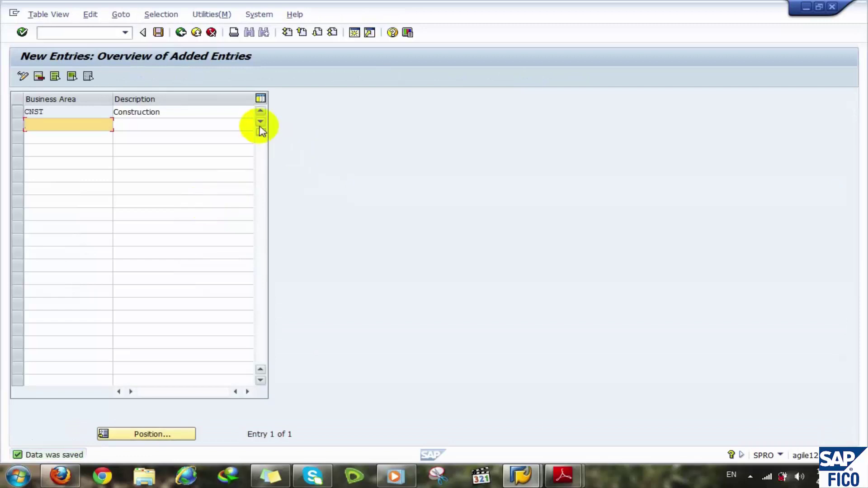
- Leave the business areas and open the company code activity for copying, deleting and checking in the implementation guide
left_click(181, 32)
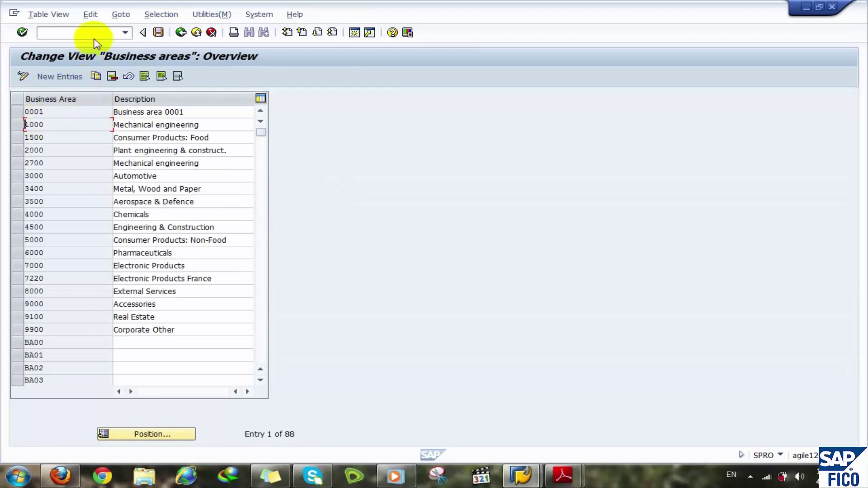
left_click(181, 32)
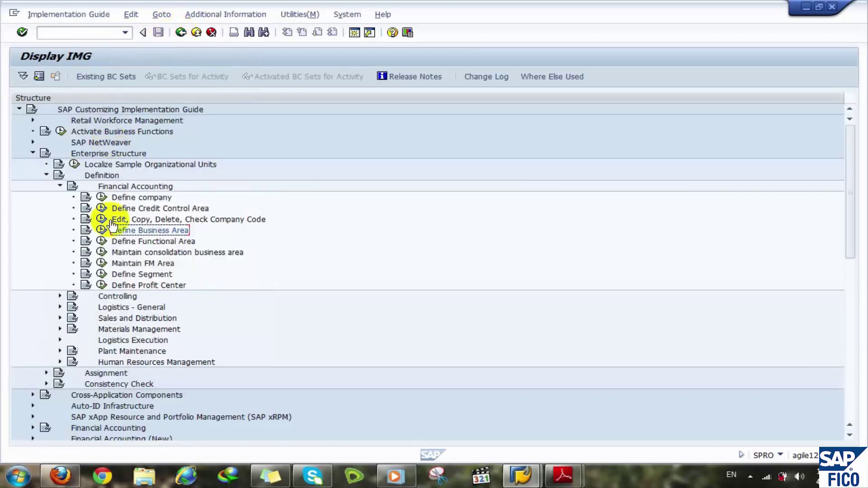
left_click(101, 219)
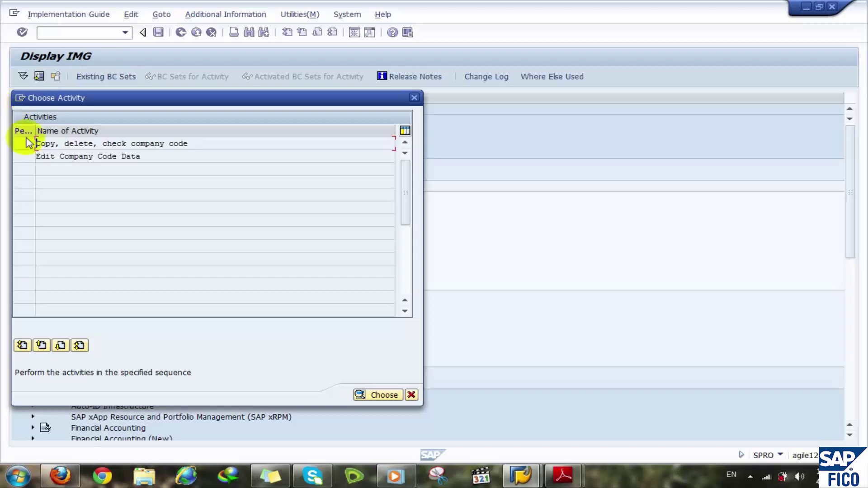
left_click(75, 160)
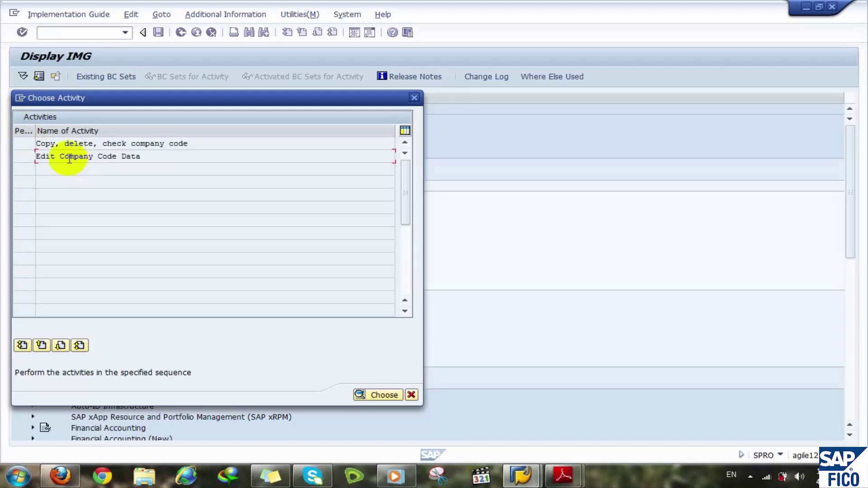
left_click(22, 144)
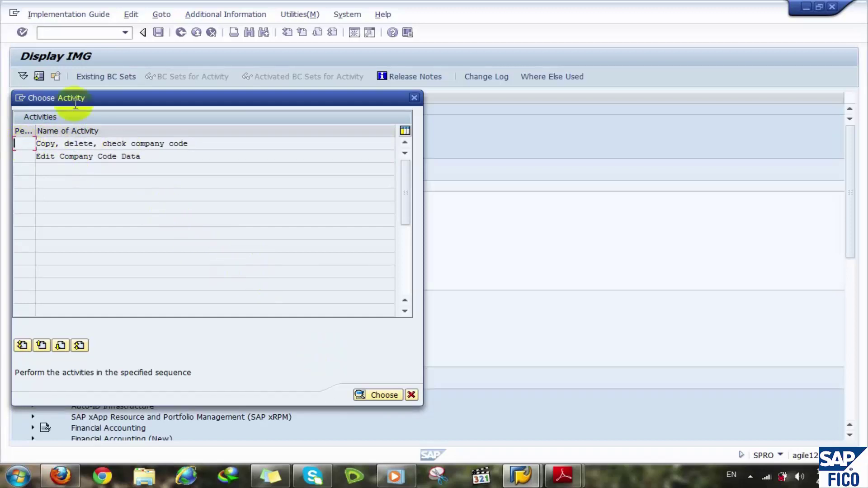
double_click(27, 144)
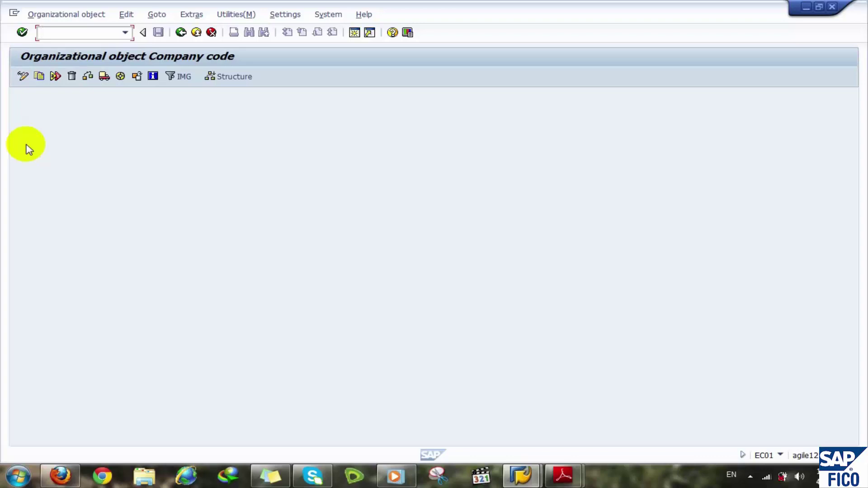
- Start copying a company code and choose STMR (Studio Masr) as the source company code
left_click(43, 81)
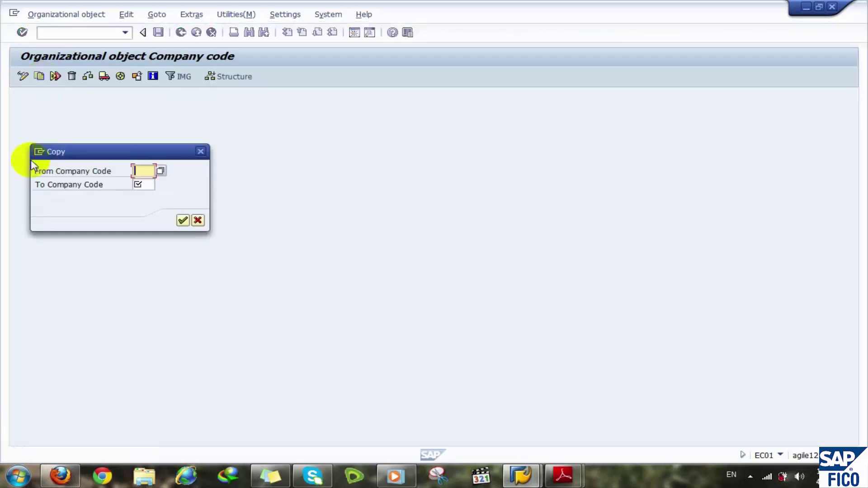
left_click(160, 172)
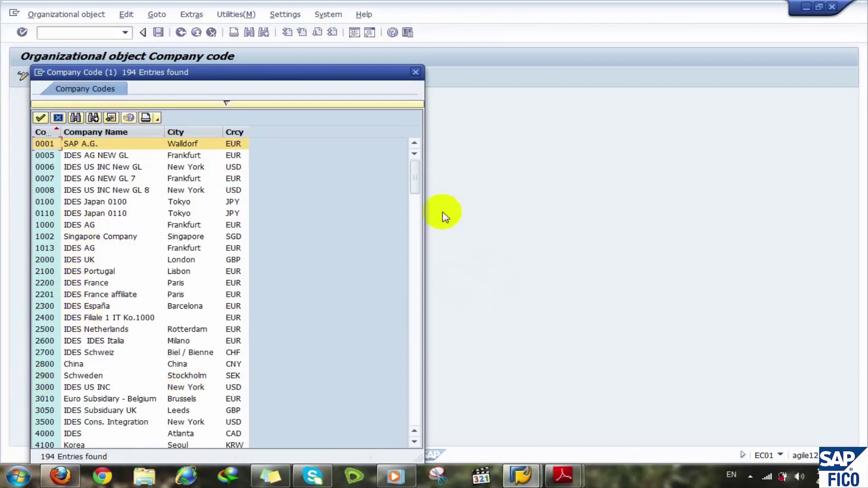
left_click(414, 218)
left_click_drag(415, 218, 400, 479)
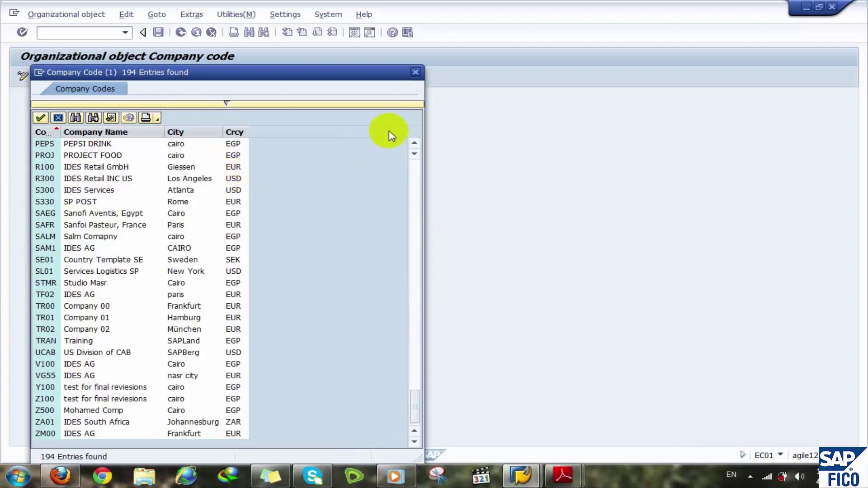
double_click(90, 283)
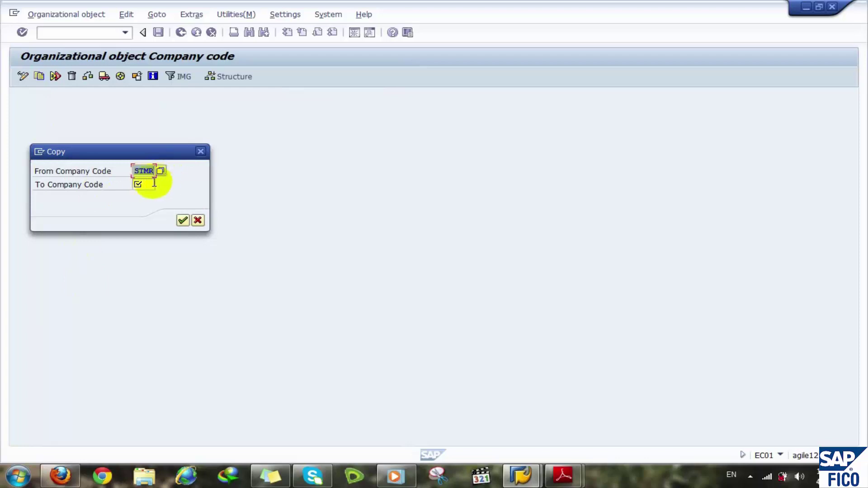
- Enter PORT as the target company code and confirm the copy
left_click(148, 183)
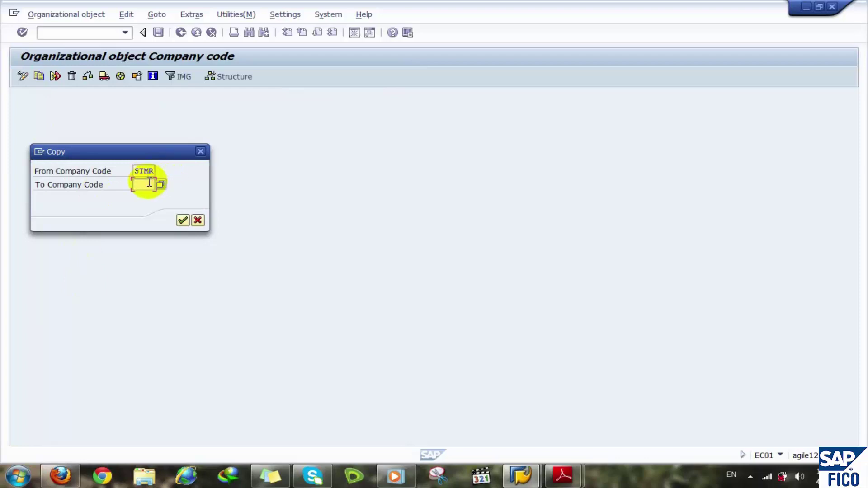
type("p")
key("BackSpace")
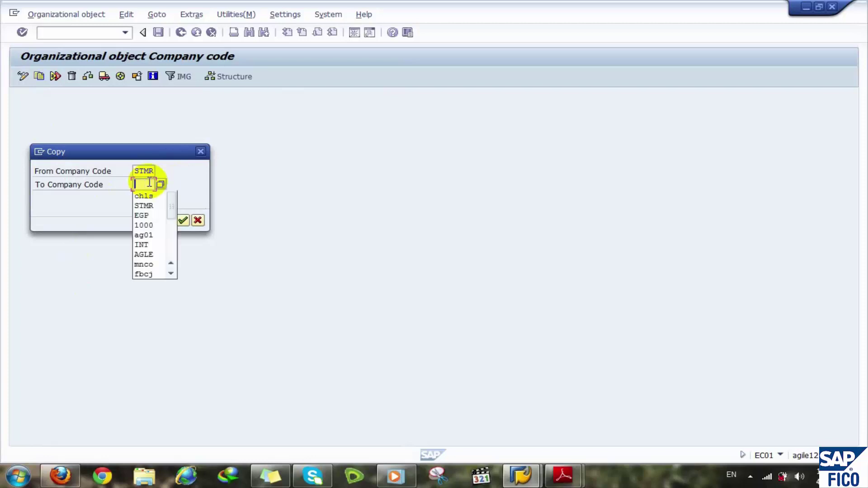
type("P")
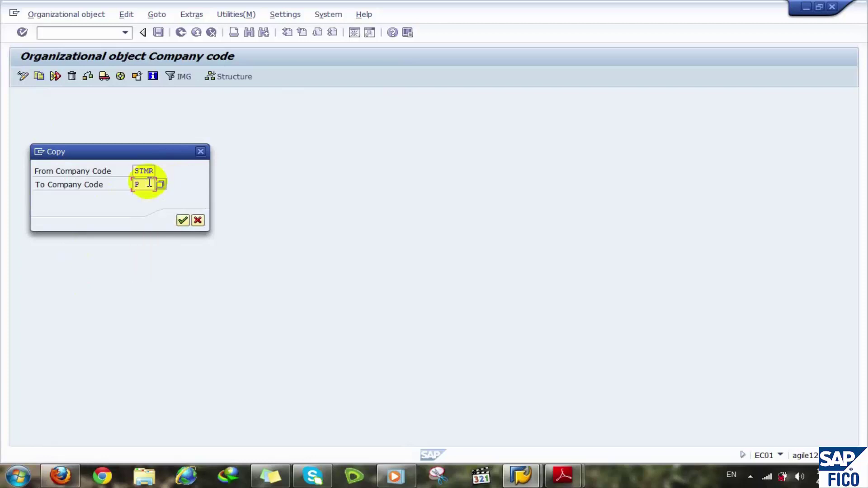
type("Or")
type("R")
type("T")
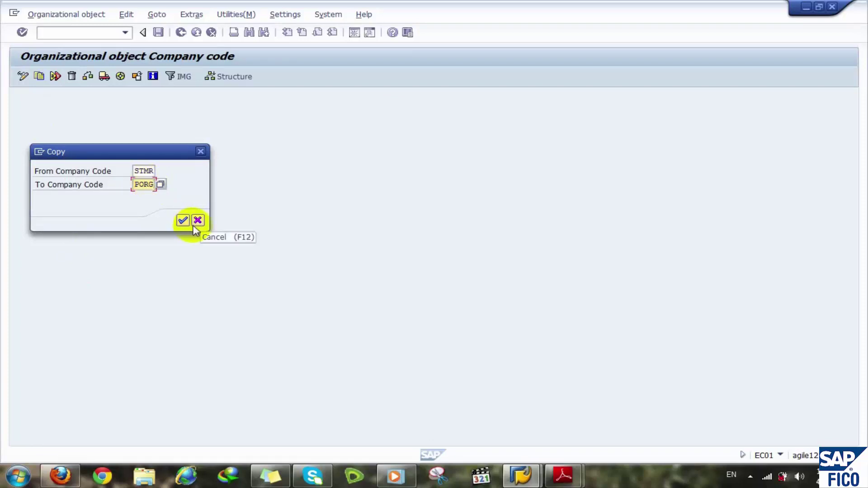
key("BackSpace")
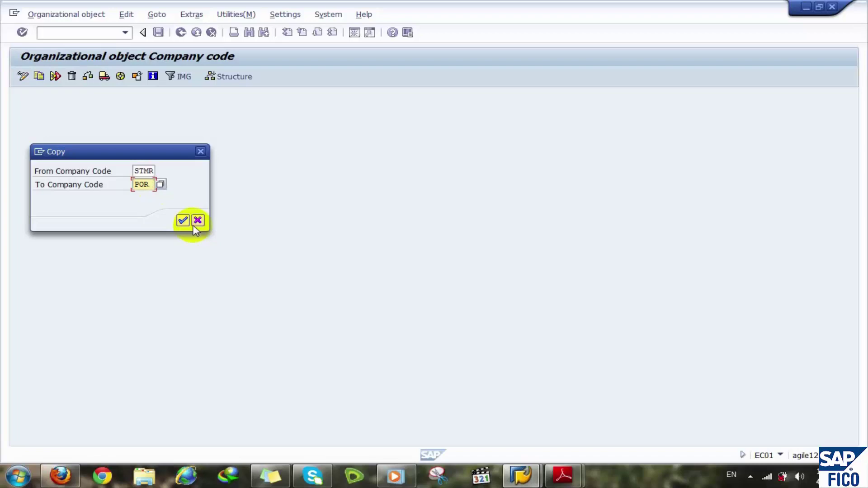
type("T")
left_click(183, 221)
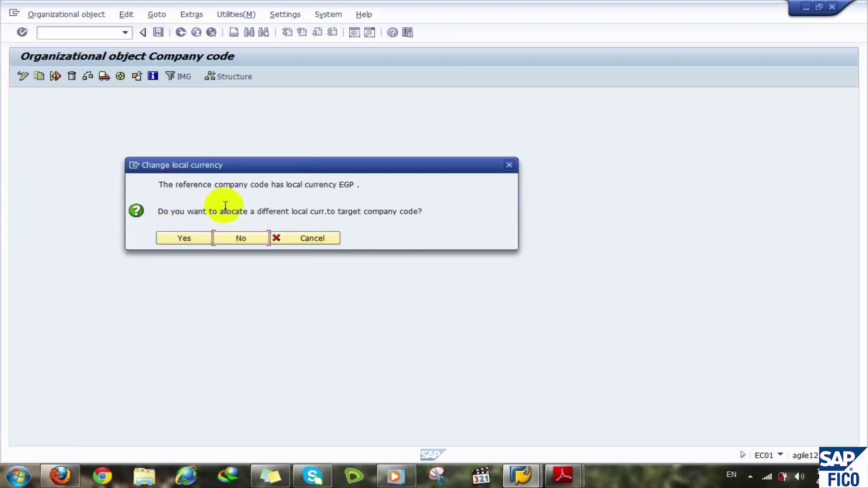
- Keep the reference company code's local currency and record the copy under the proposed FI - CO customizing request
left_click(231, 239)
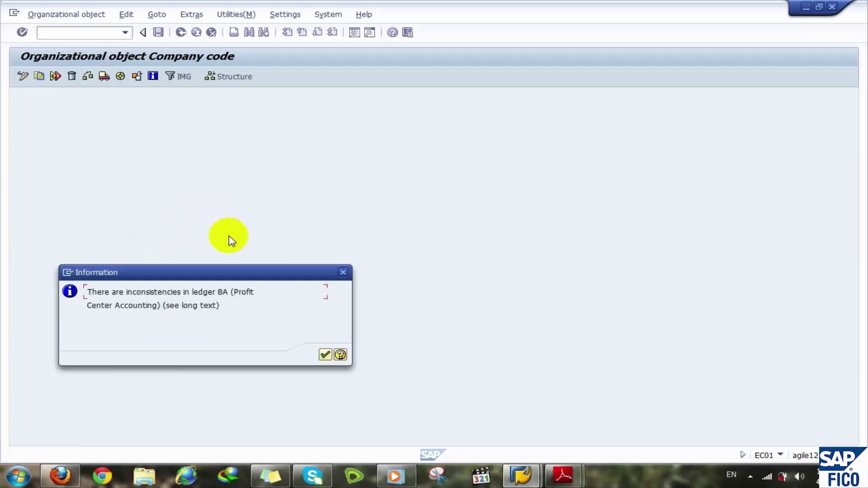
left_click(325, 354)
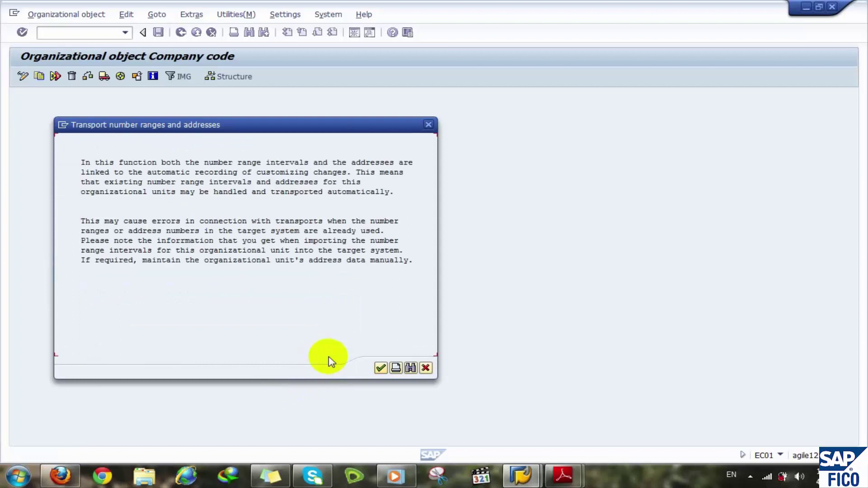
left_click(380, 369)
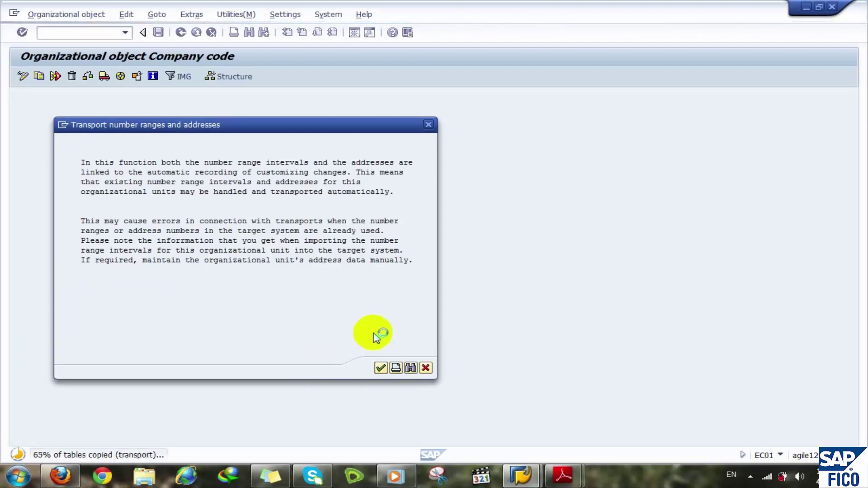
key("Return")
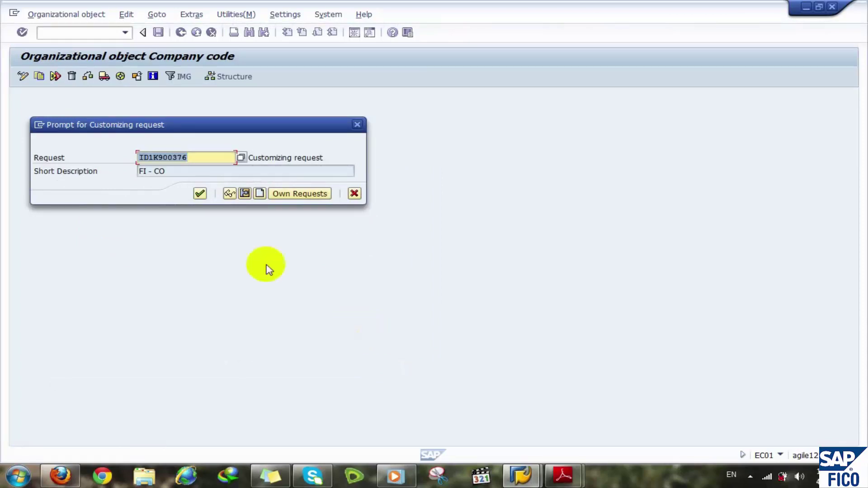
left_click(200, 195)
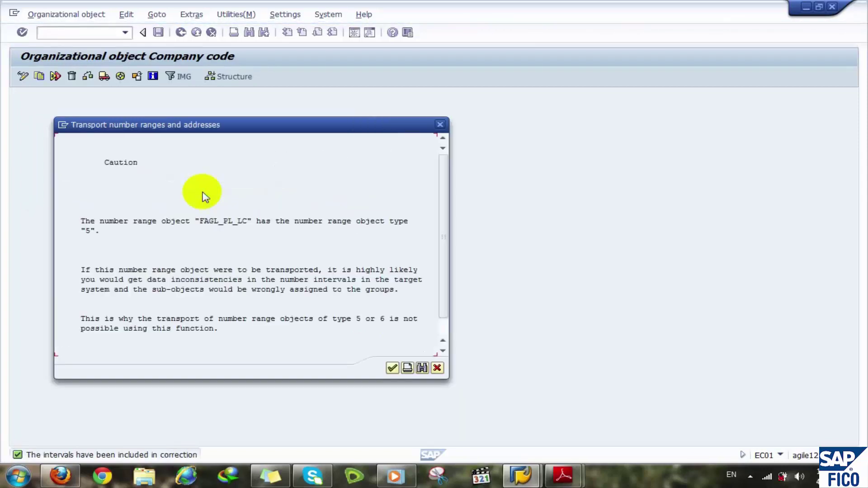
- Acknowledge the number range transport cautions and finish copying company code STMR to PORT
left_click(391, 369)
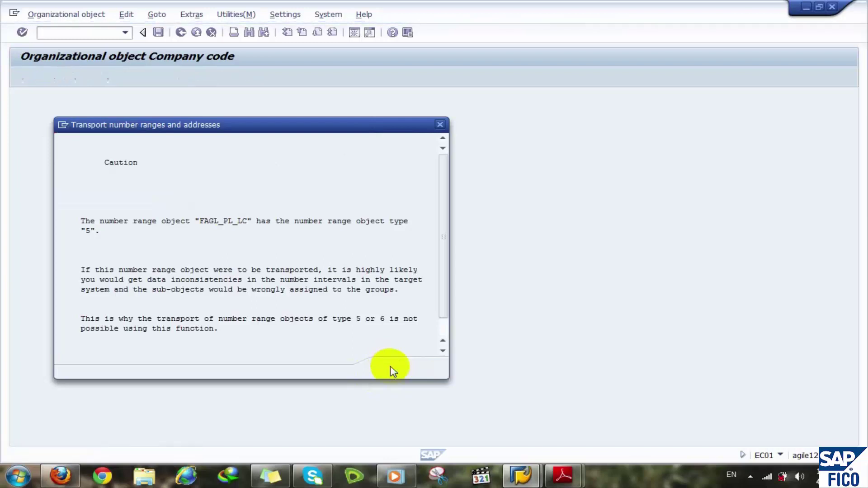
left_click(392, 369)
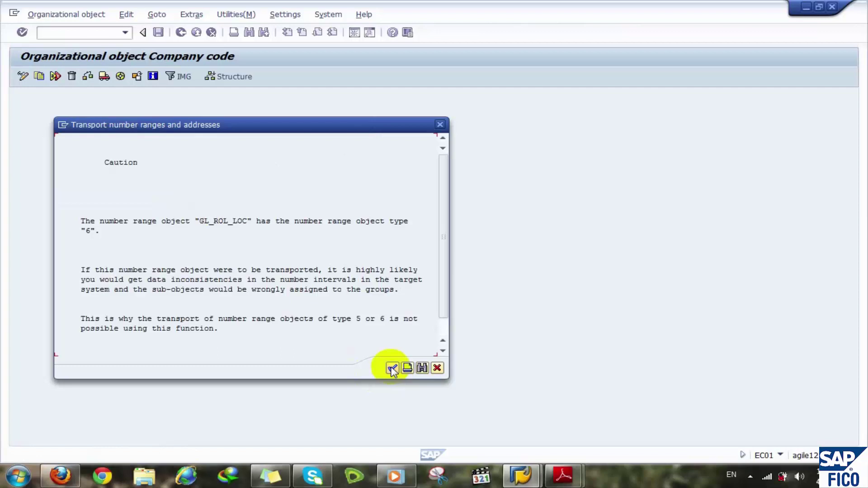
left_click(392, 368)
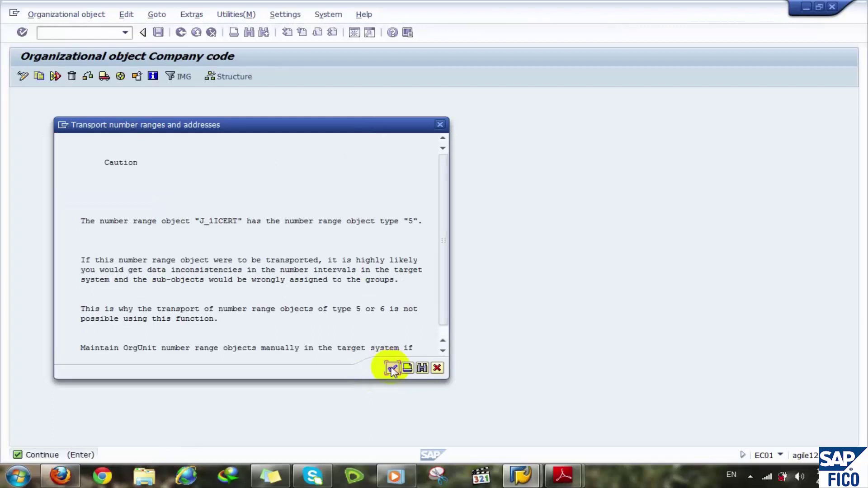
left_click(391, 368)
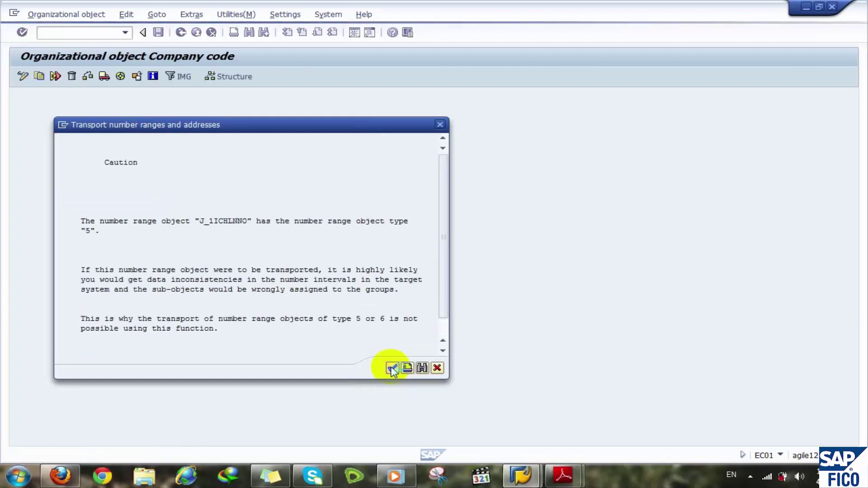
left_click(391, 368)
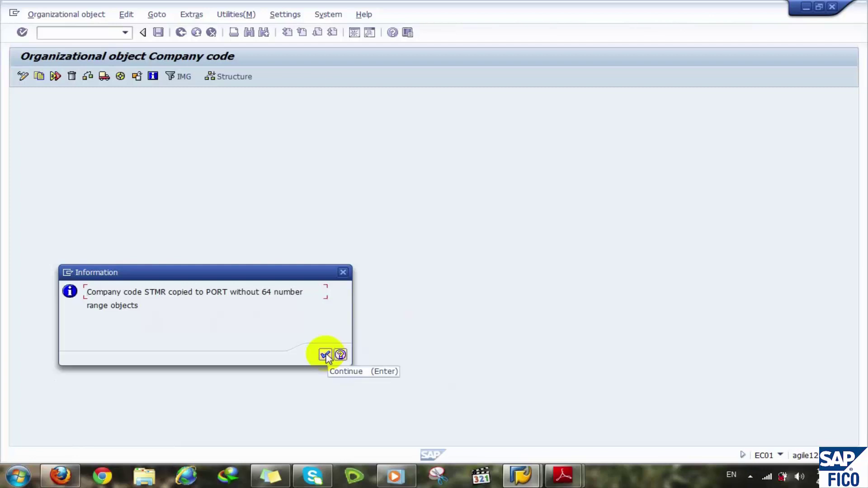
left_click(325, 355)
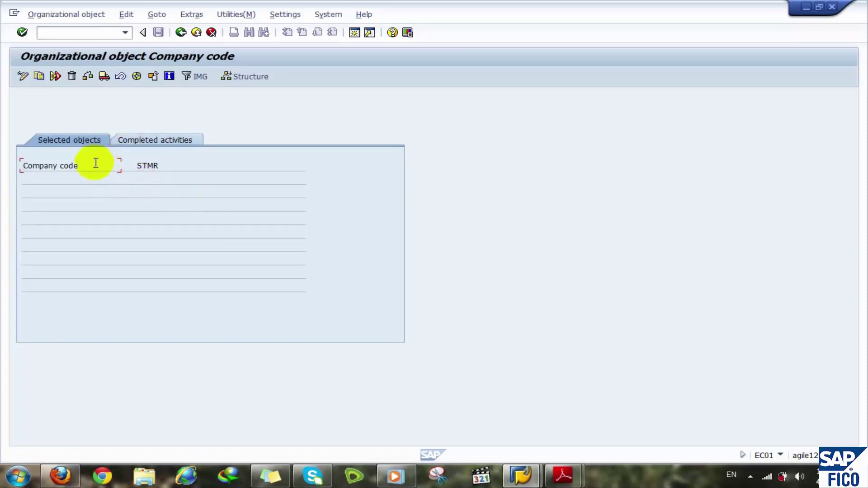
- Examine the completed activities and the selected objects of the company code copy
left_click(120, 142)
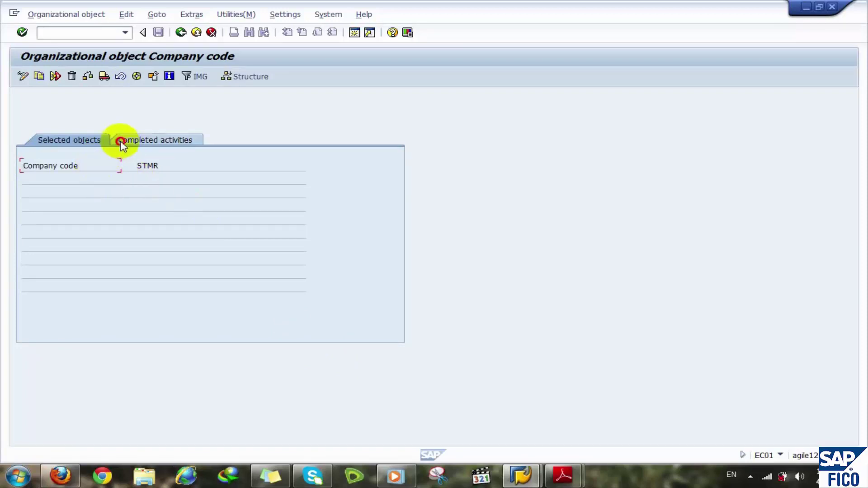
left_click(67, 142)
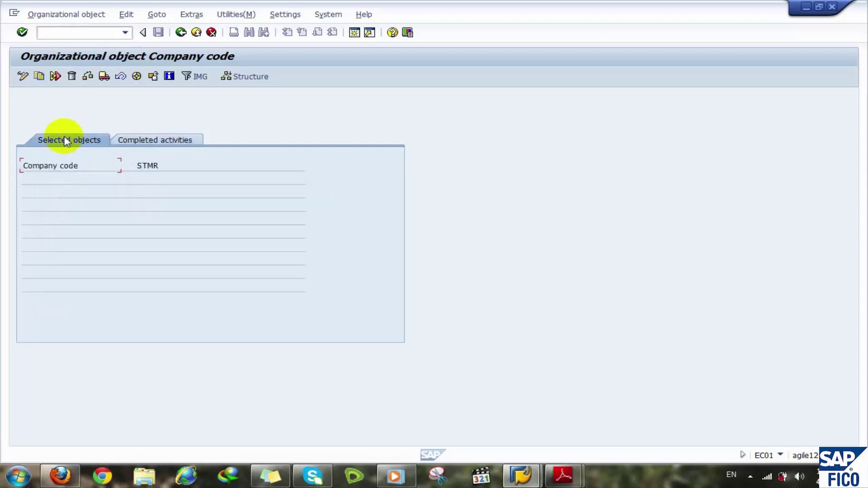
left_click(161, 140)
left_click_drag(159, 207, 183, 206)
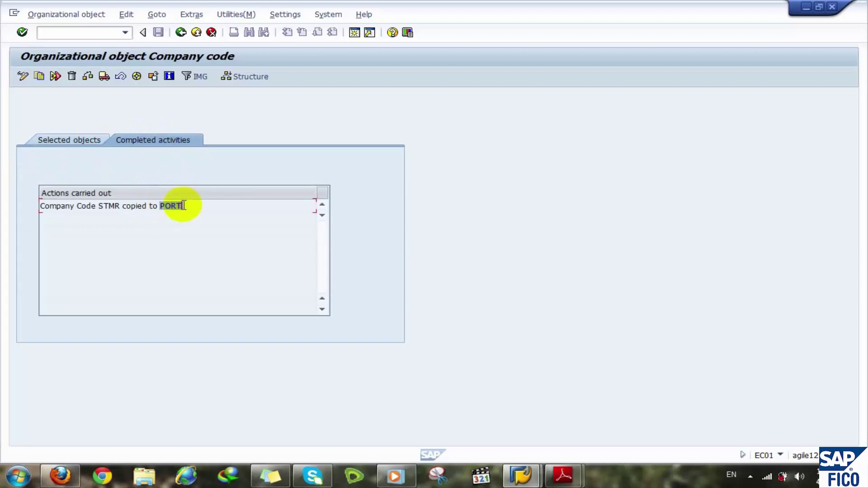
right_click(170, 206)
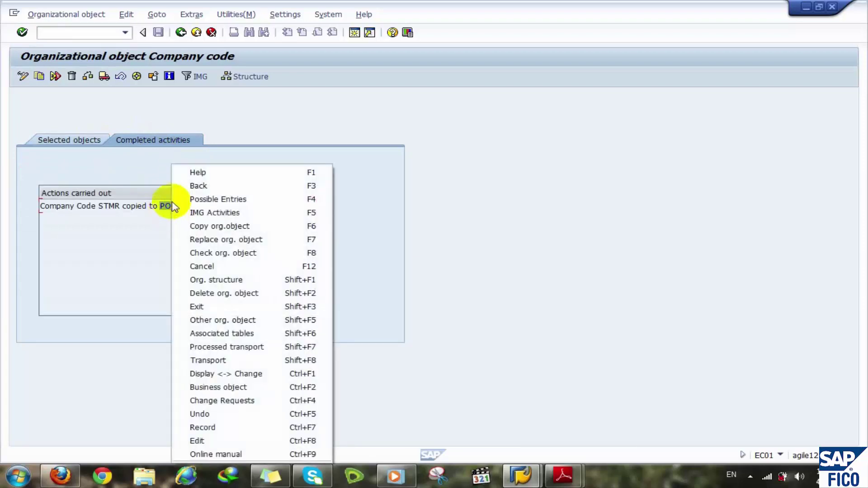
key("Escape")
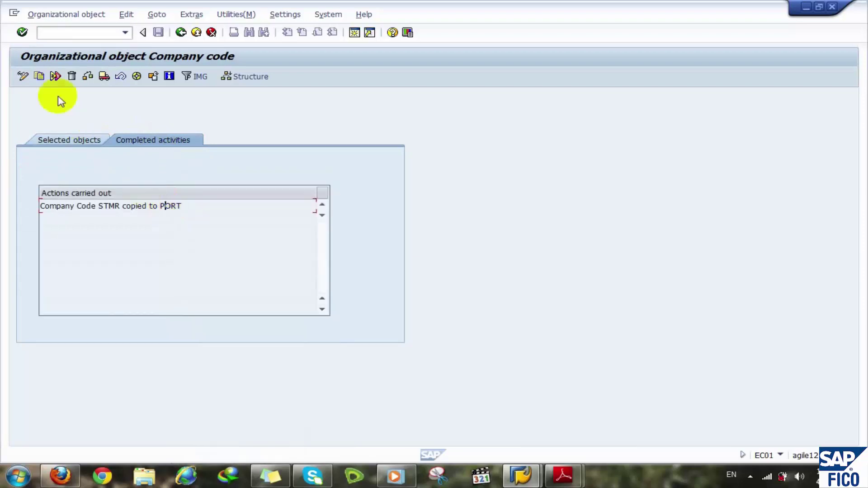
left_click(57, 136)
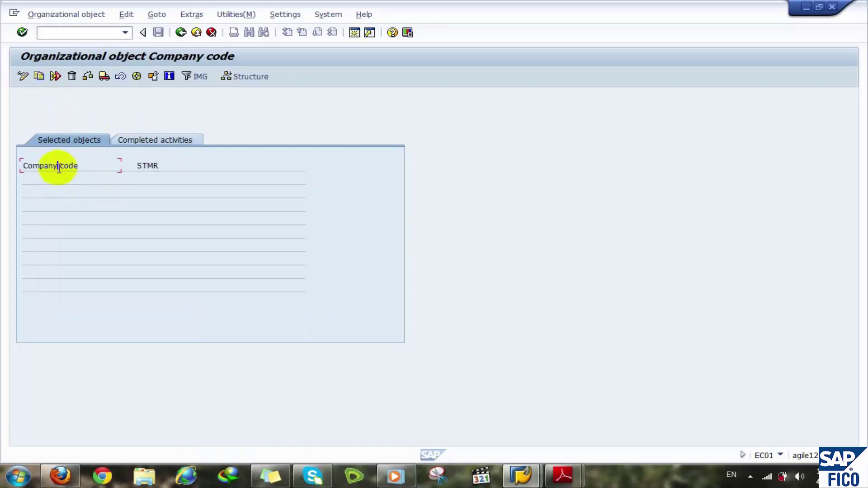
left_click(99, 163)
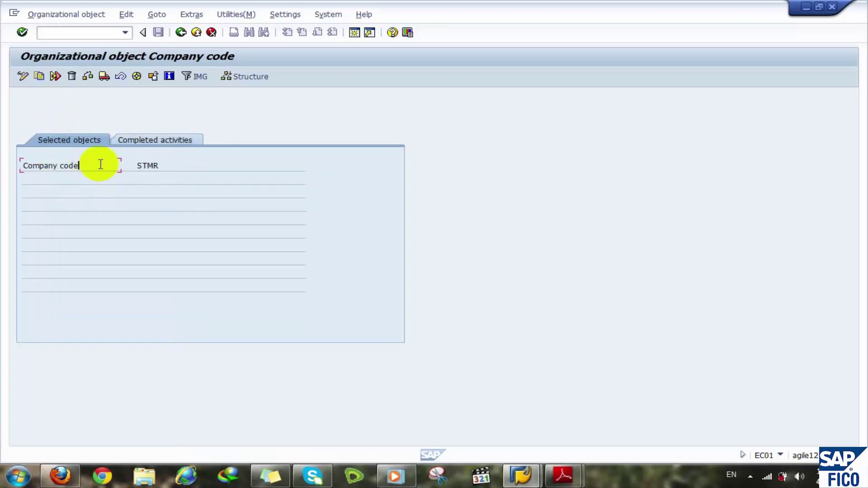
left_click(117, 165)
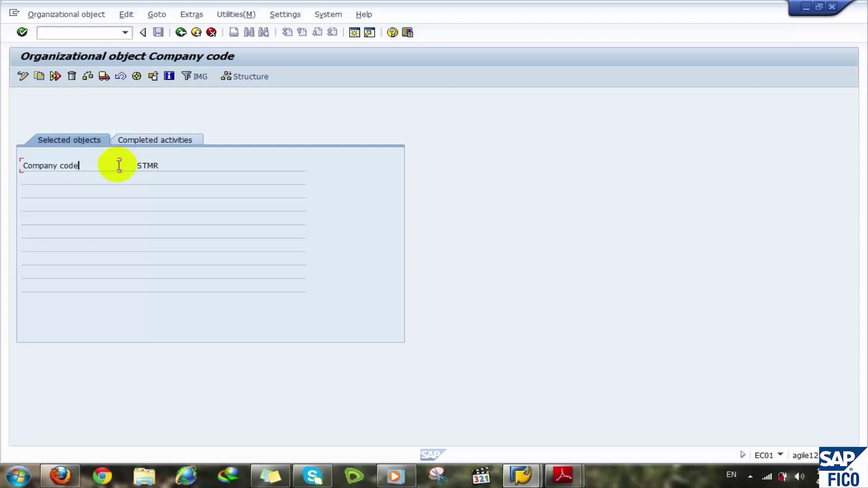
- Check the log of actions carried out for the copy of company code STMR to PORT
left_click(164, 142)
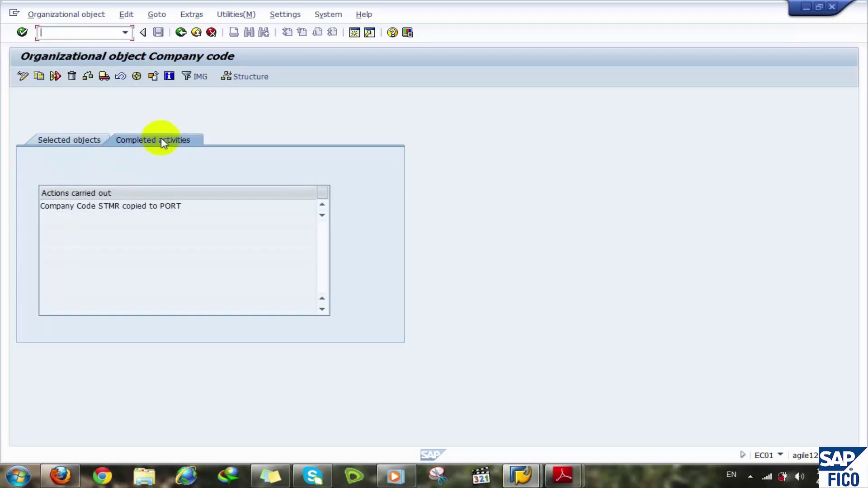
left_click(122, 205)
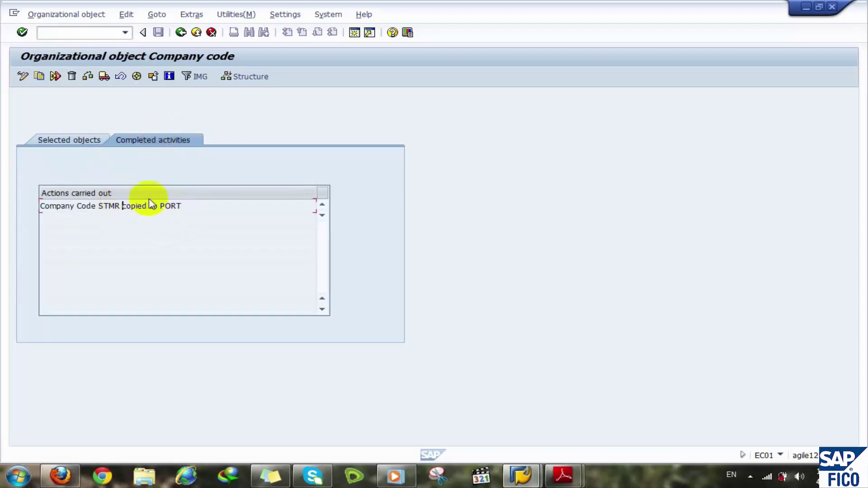
left_click(189, 205)
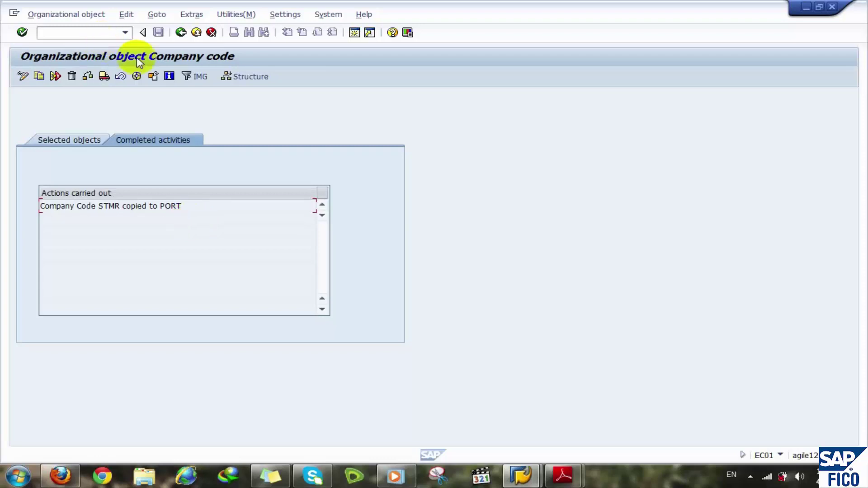
- Leave the copy function, open the Edit Company Code Data activity and position the company code list on PORT
left_click(181, 32)
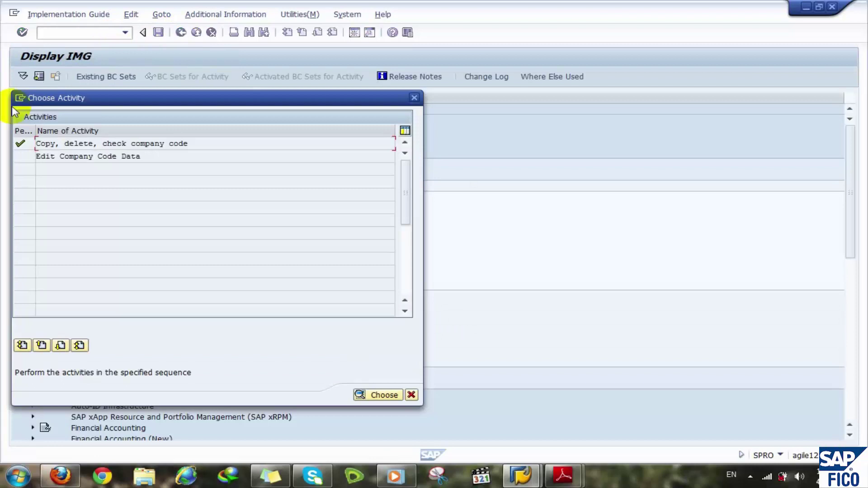
left_click(33, 145)
double_click(29, 155)
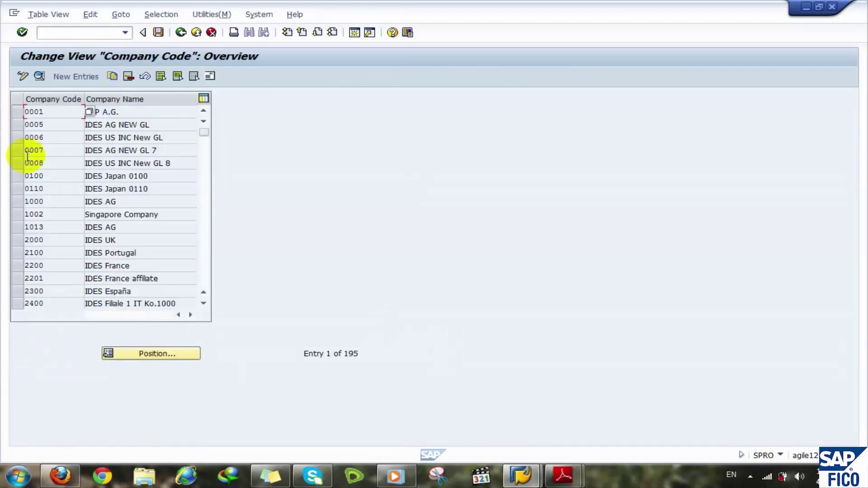
left_click(150, 357)
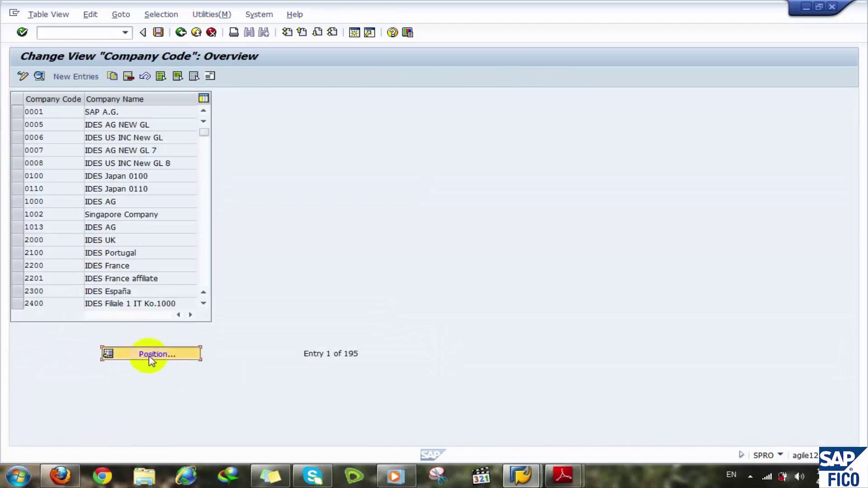
key("Down")
key("Down")
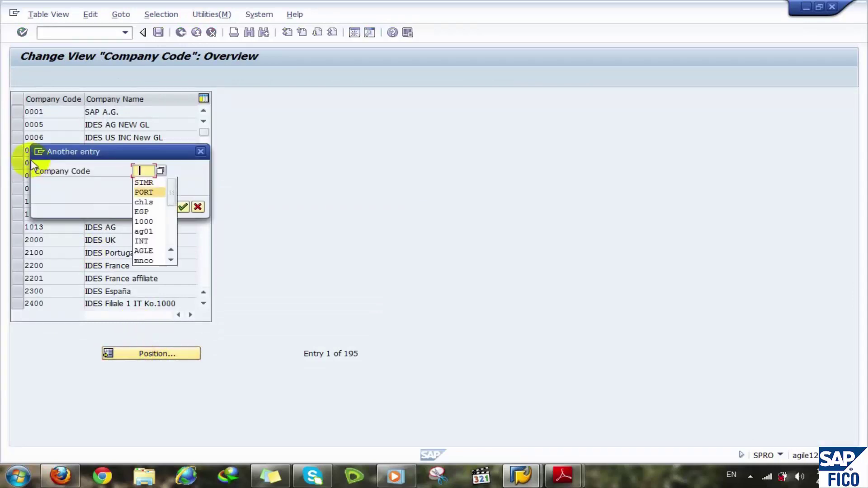
key("Return")
key("Return")
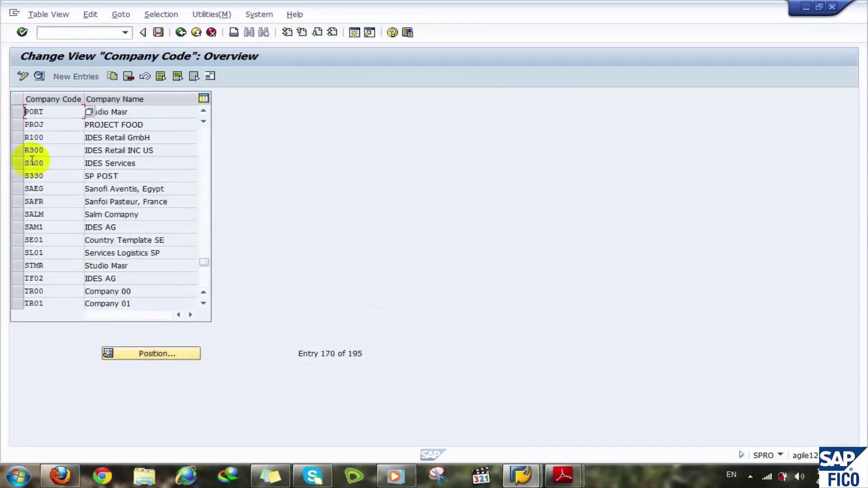
- Change the company name of company code PORT to Porto Sokhna and save the entry
left_click(50, 113)
double_click(50, 113)
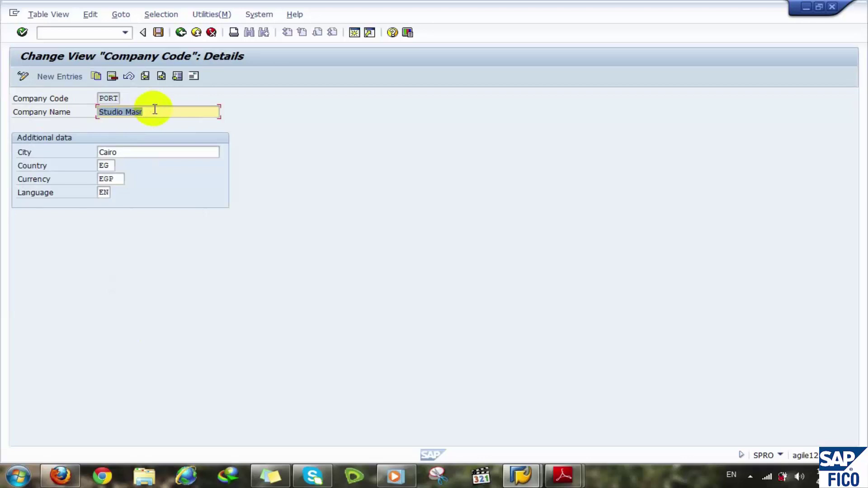
key("BackSpace")
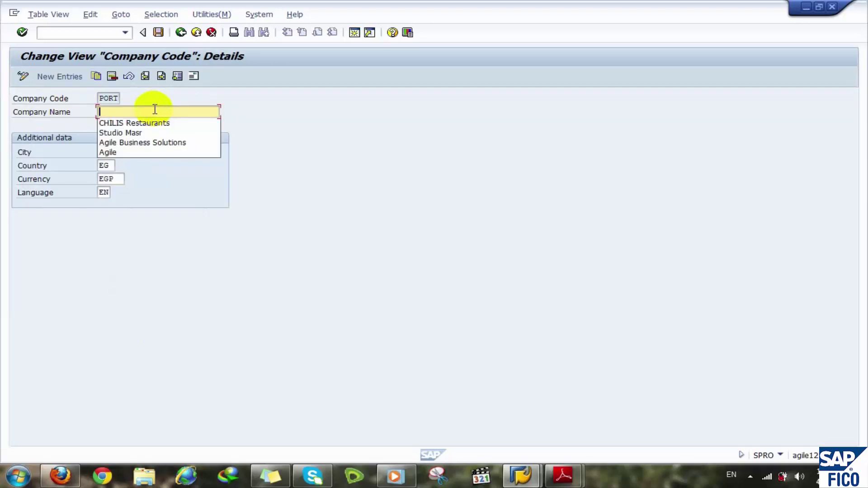
type("P")
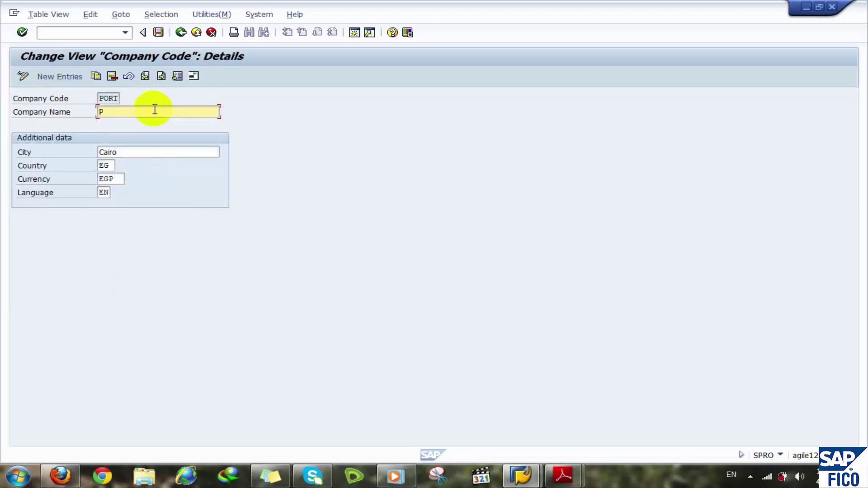
type("orto")
type("Sokn")
key("BackSpace")
key("BackSpace")
type("khna")
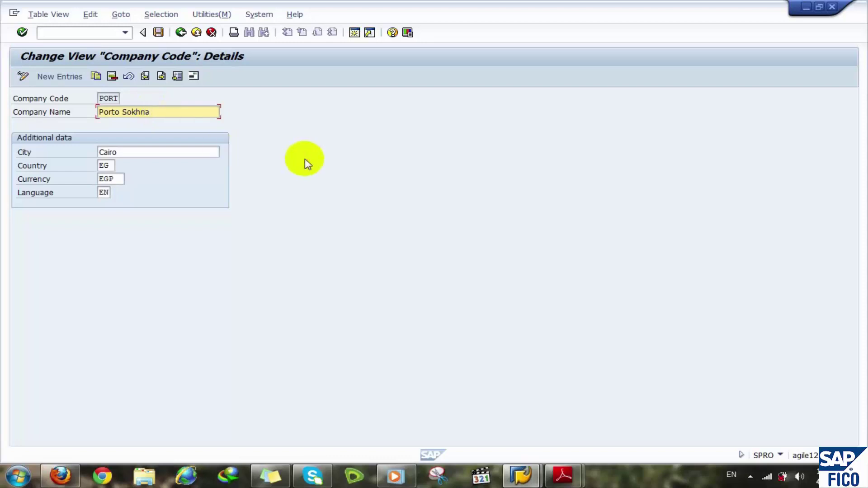
left_click(158, 32)
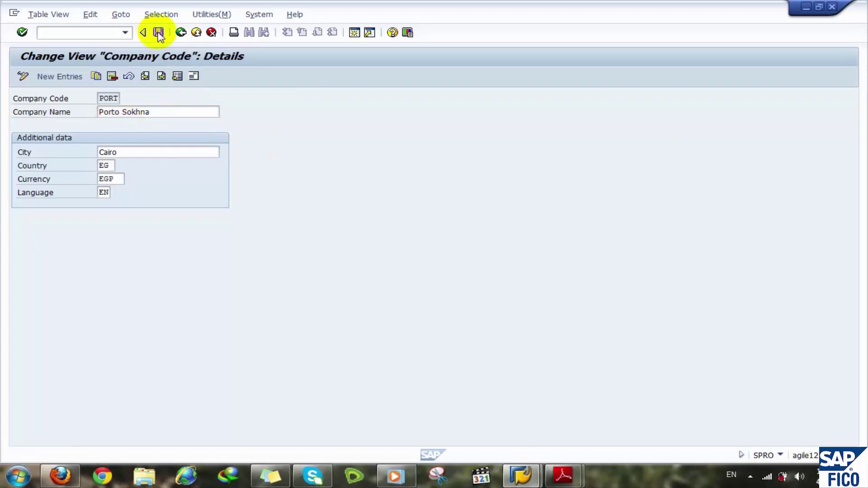
- Open the address data of company code PORT and set its name to Porto Sokhna
left_click(194, 77)
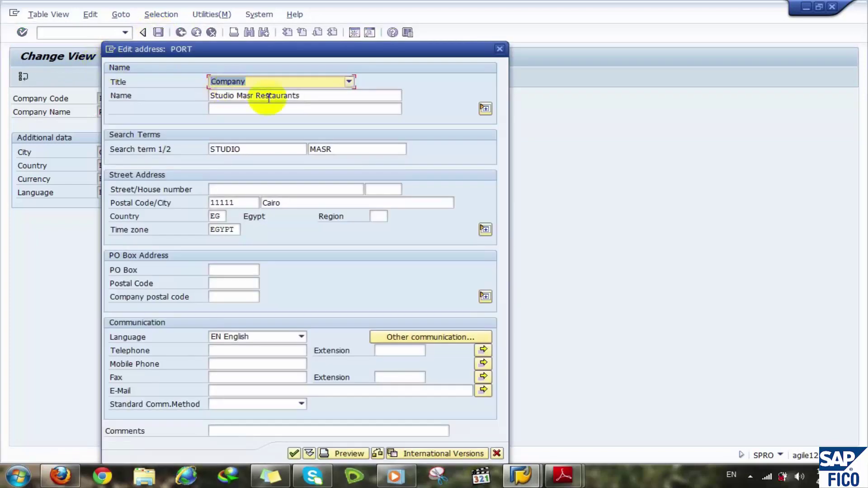
key("Tab")
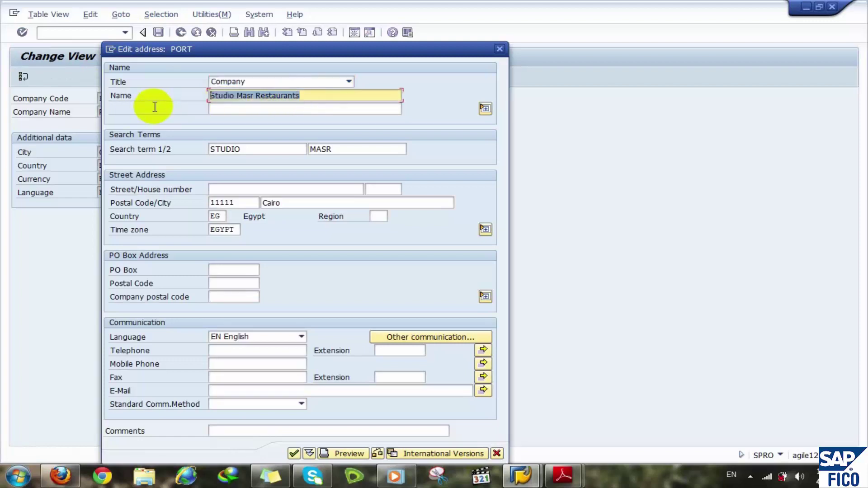
type("Port")
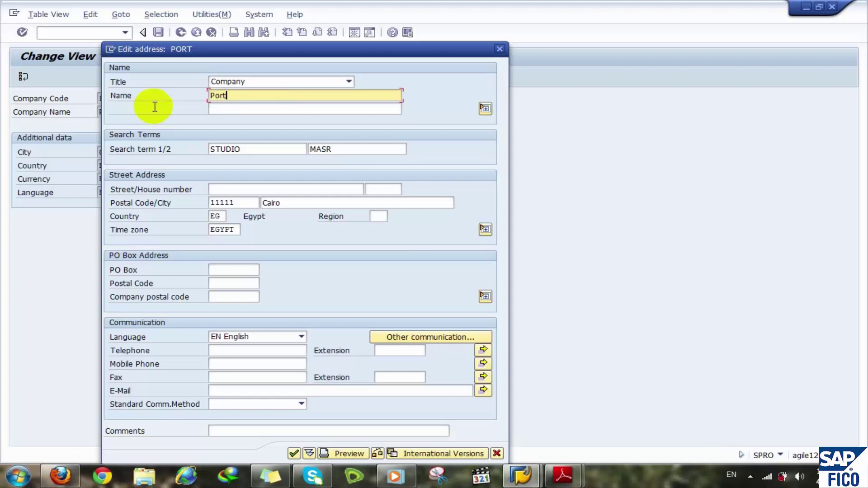
type("o Sokhna")
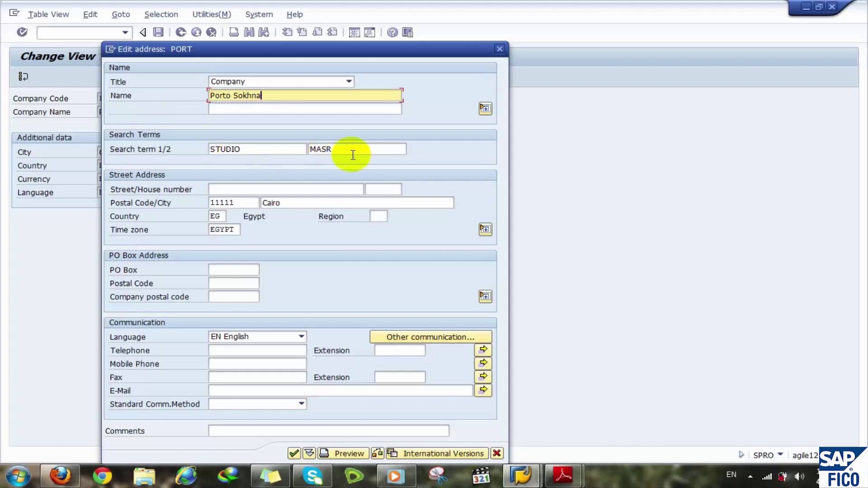
- Set PORT's first search term to Porto, clear the second one, and save the company code with its address
left_click_drag(277, 145, 163, 160)
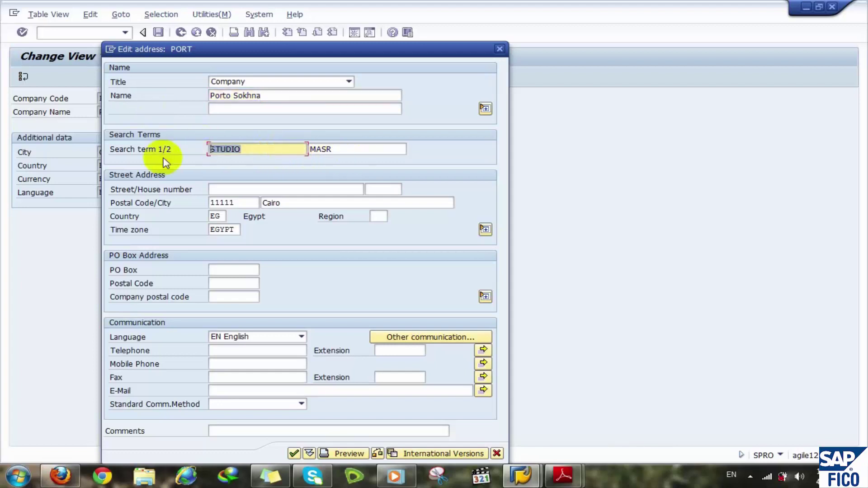
type("Porto")
left_click_drag(333, 148, 287, 142)
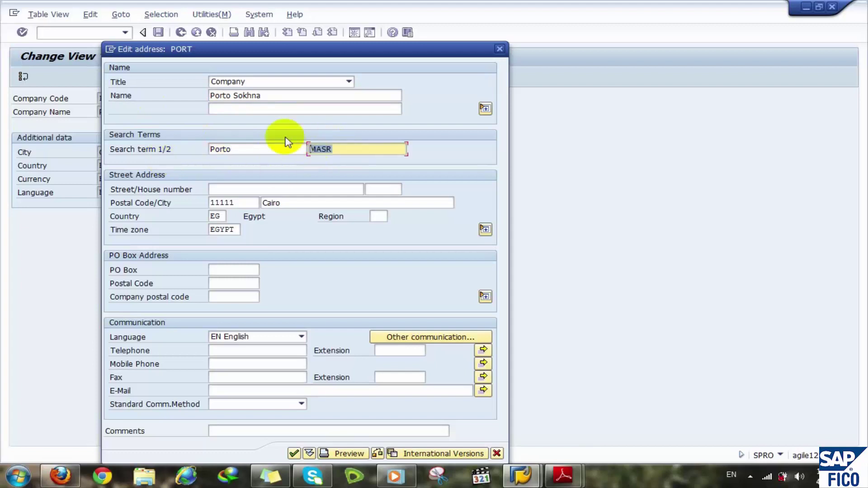
key("BackSpace")
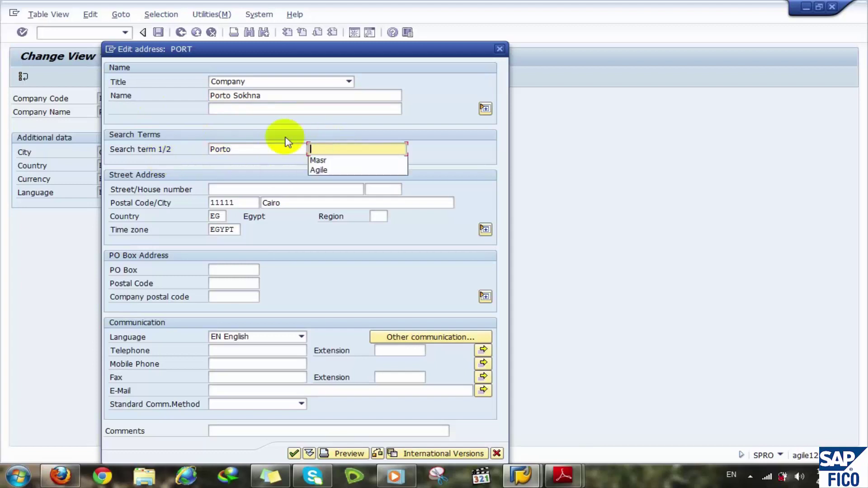
left_click(277, 174)
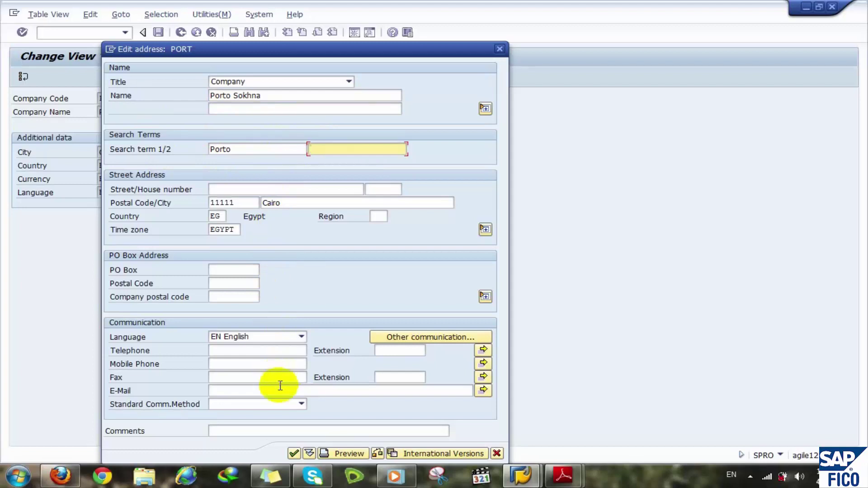
left_click(293, 453)
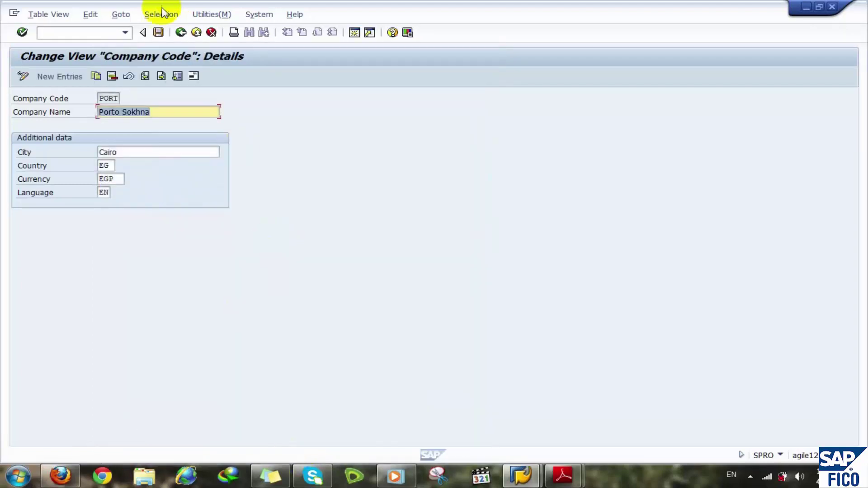
left_click(158, 32)
left_click(181, 32)
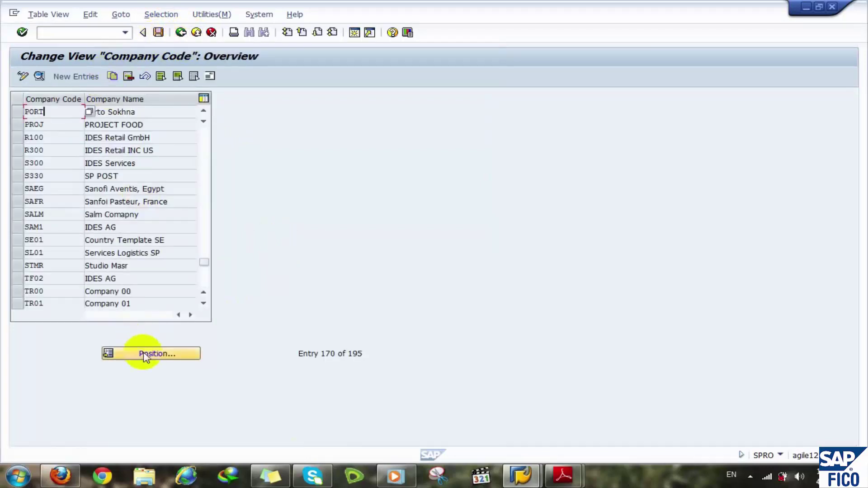
- Create a new company code entry with code Fish and company name Fish Sliece
left_click(67, 75)
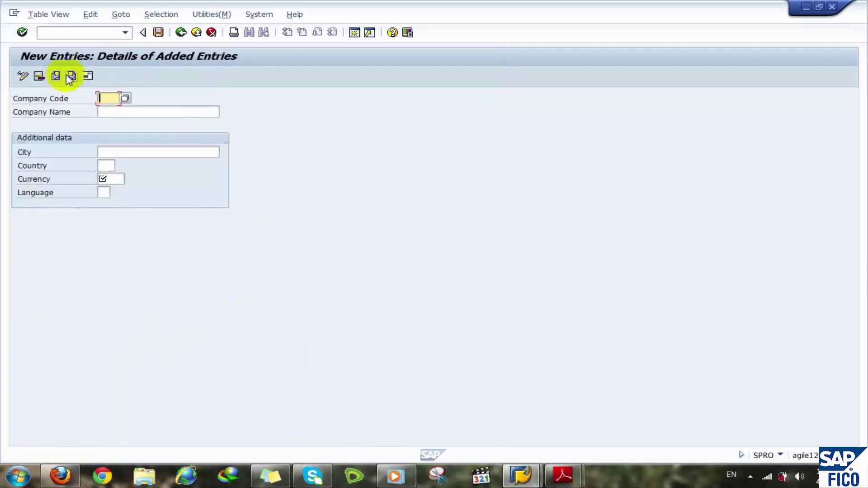
key("BackSpace")
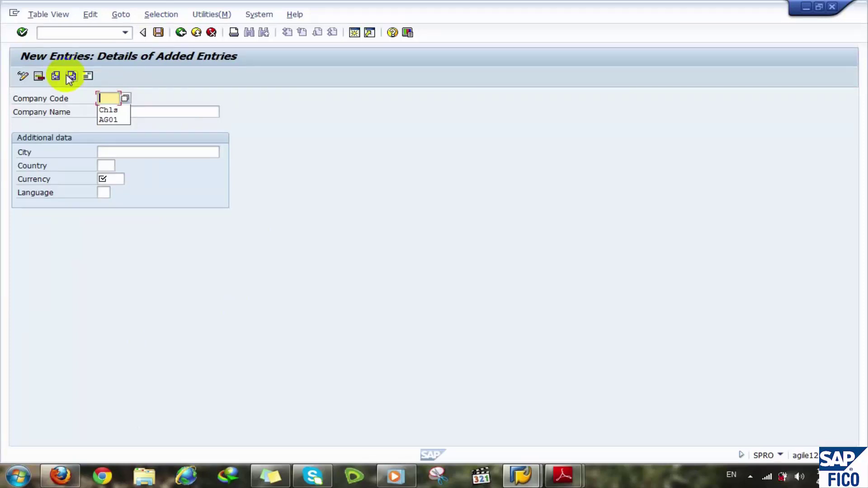
type("F")
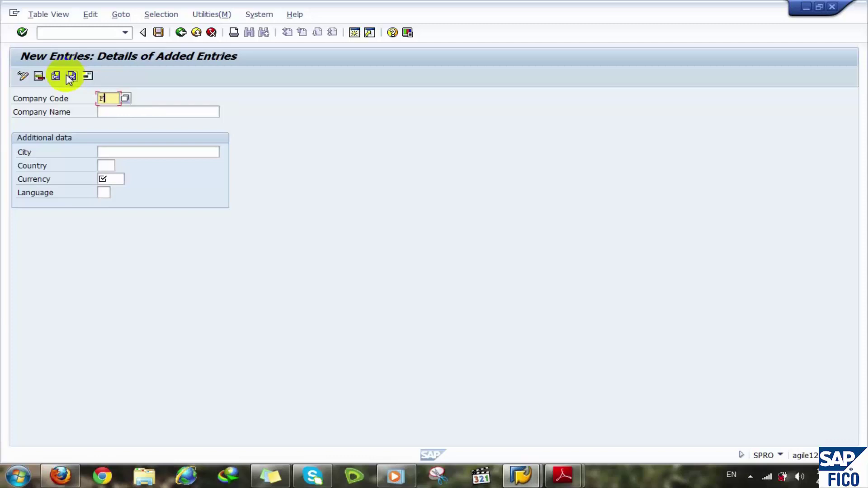
type("ish")
left_click(128, 113)
left_click(129, 113)
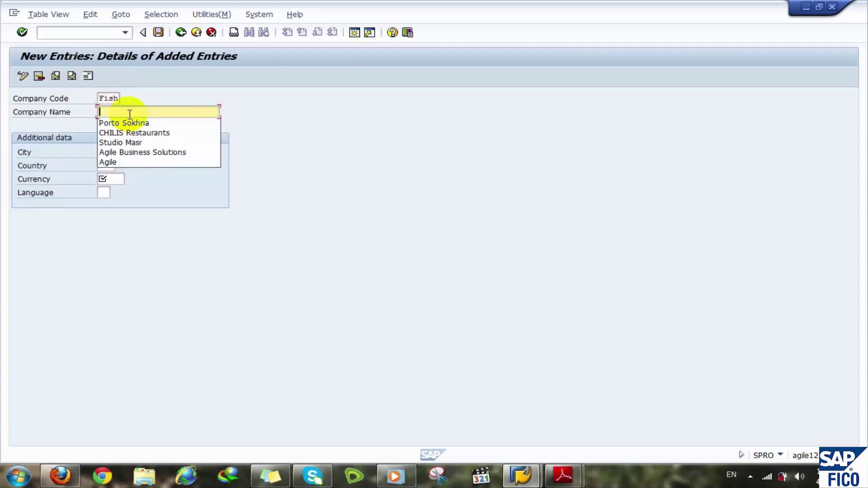
type("F")
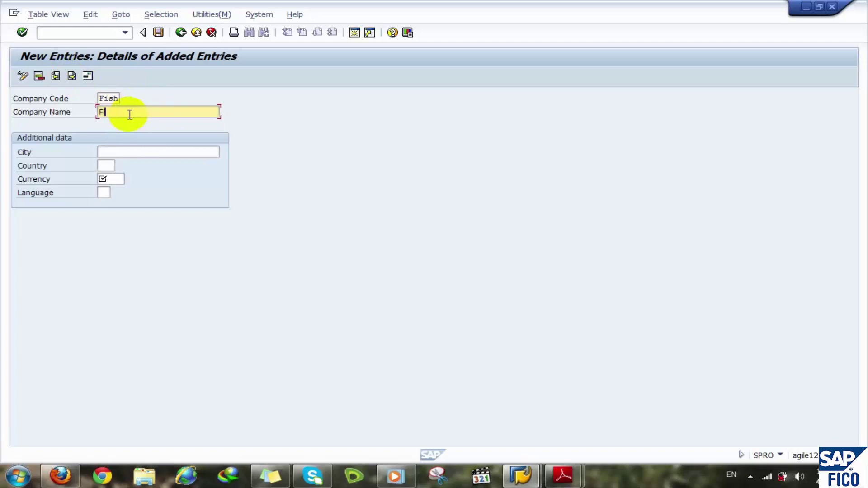
type("ish Slierw")
key("BackSpace")
type("ece")
- Fill in the new company code's additional data: city Cairo, country EG, currency USD and language EN
left_click(149, 149)
type("Cairo")
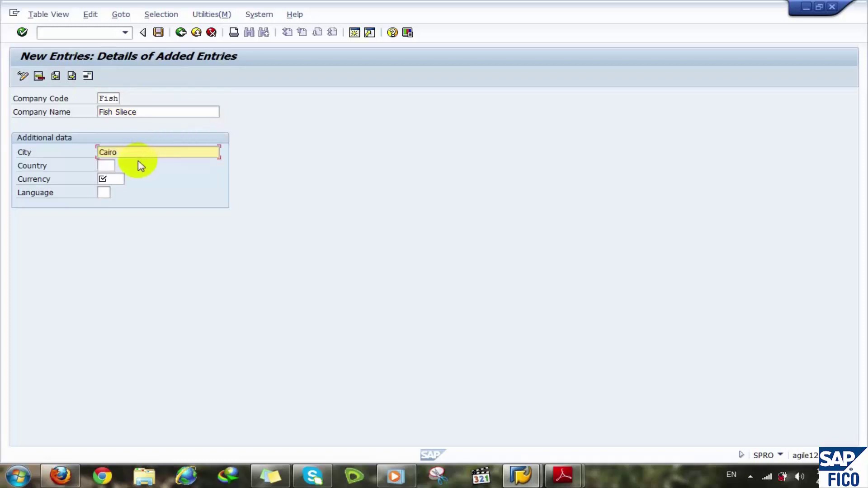
left_click(105, 165)
type("Eg")
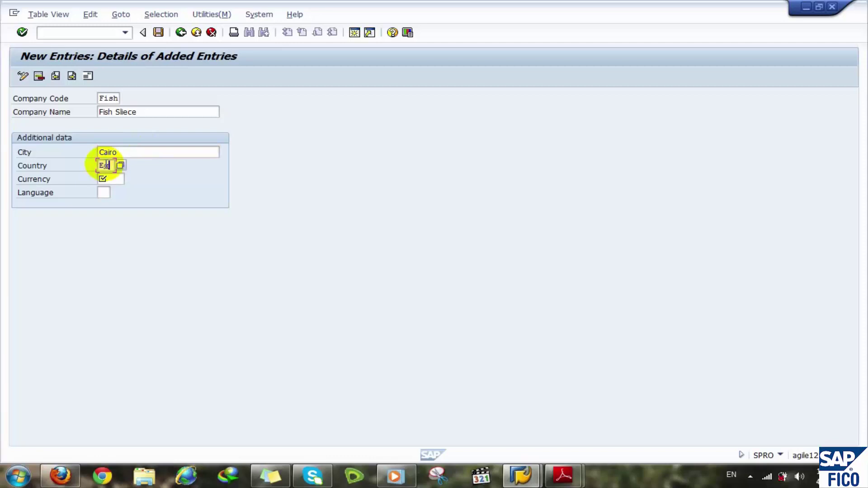
left_click(106, 178)
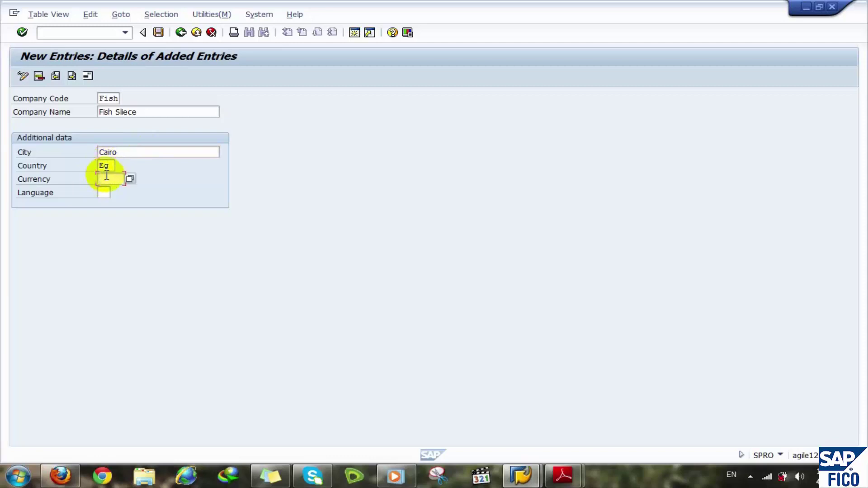
type("USD")
left_click(102, 192)
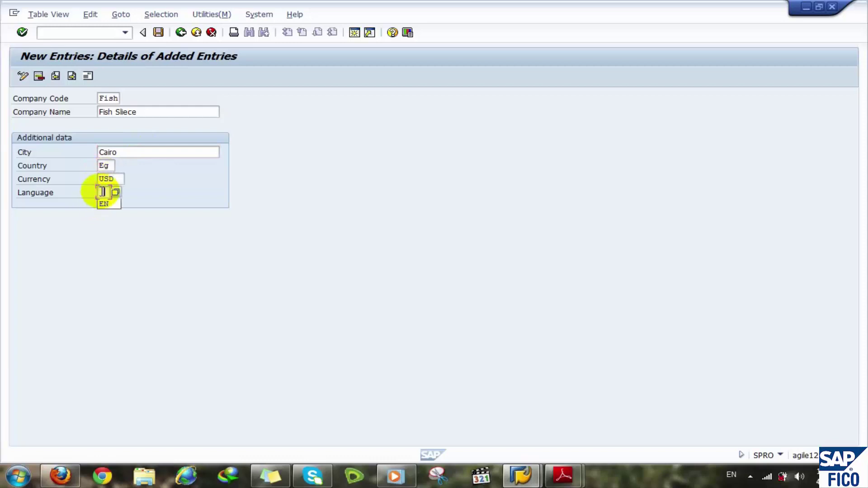
key("Down")
key("Return")
key("Return")
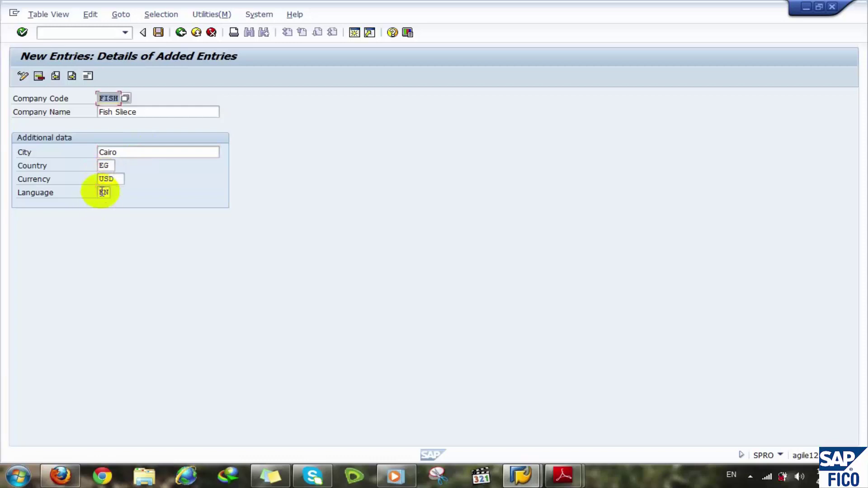
- Open the address data of company code FISH and enter title Company, name Fish and first search term Fish
left_click(87, 76)
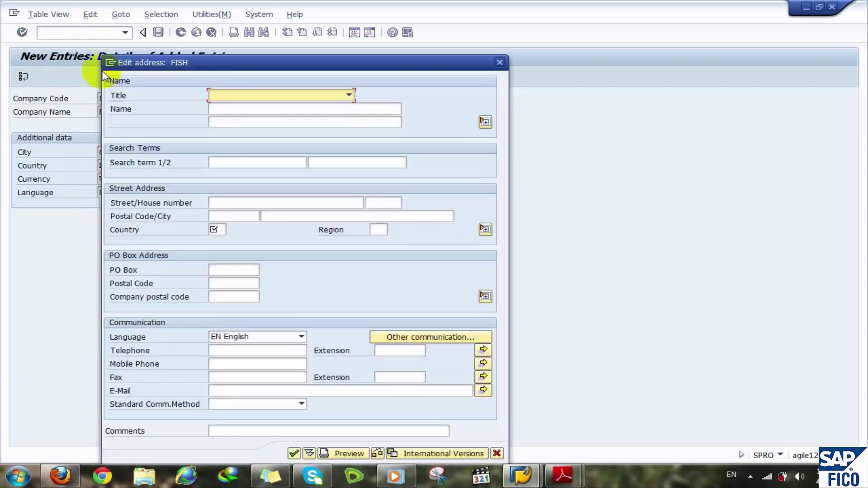
left_click(269, 96)
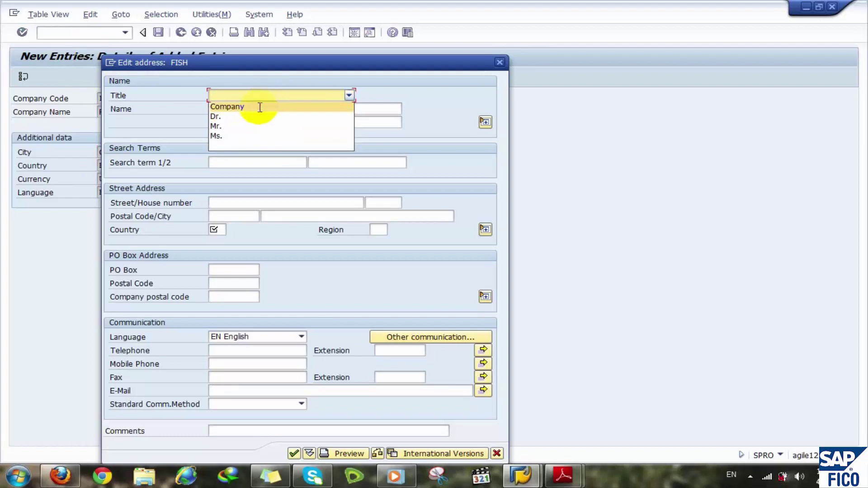
left_click(260, 107)
left_click(244, 109)
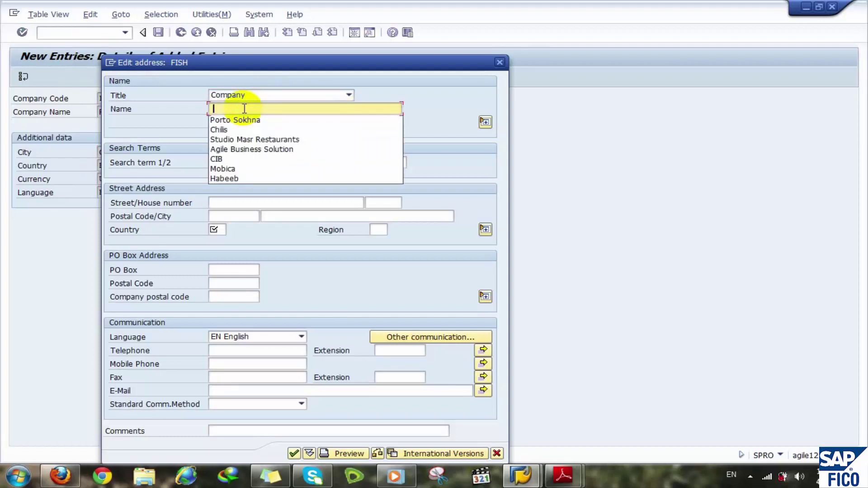
type("Fish")
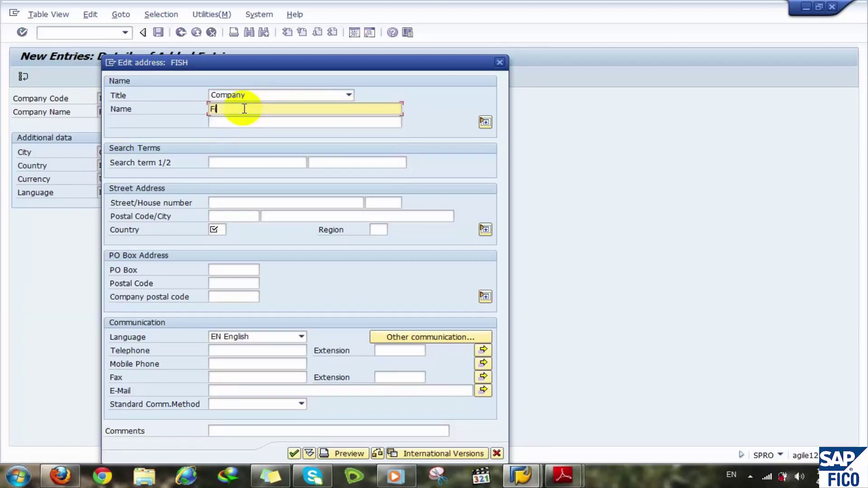
left_click(223, 163)
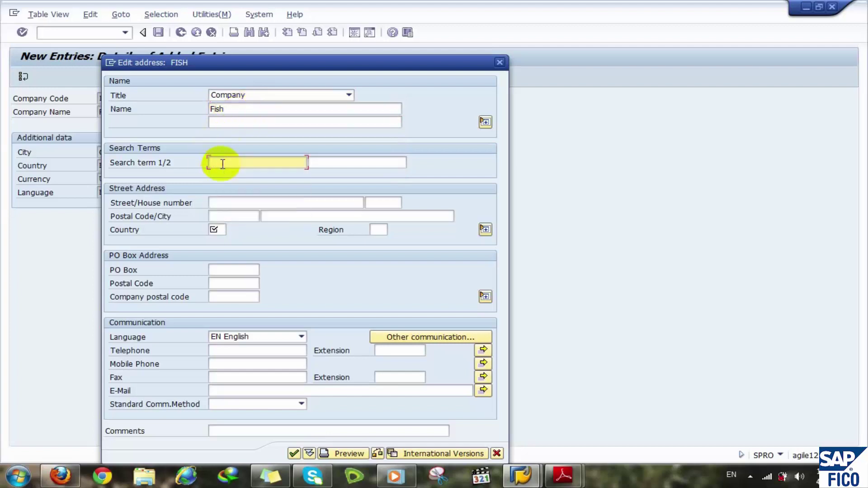
type("Fish")
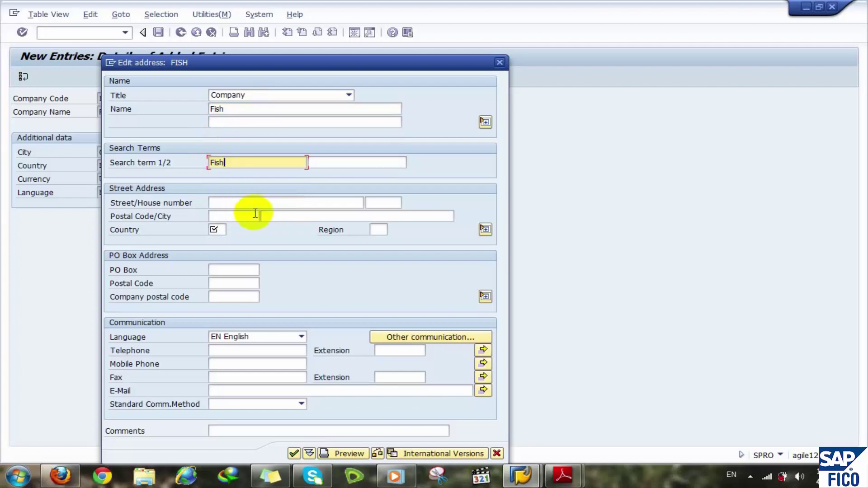
- Set the address country to EG, confirm the address and save company code FISH
left_click(217, 230)
type("eg")
left_click(291, 452)
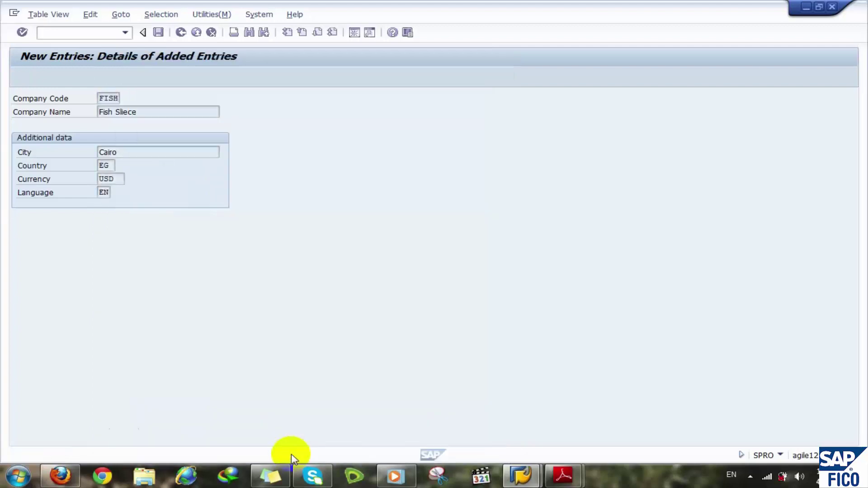
left_click(158, 32)
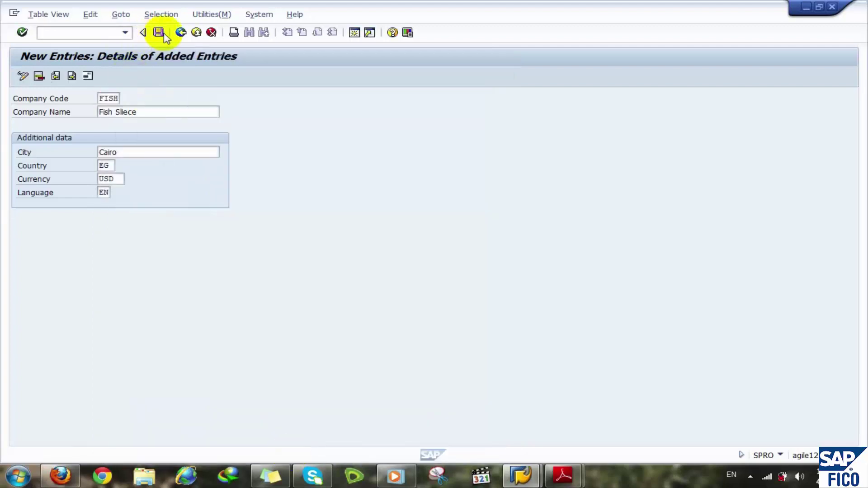
left_click(500, 48)
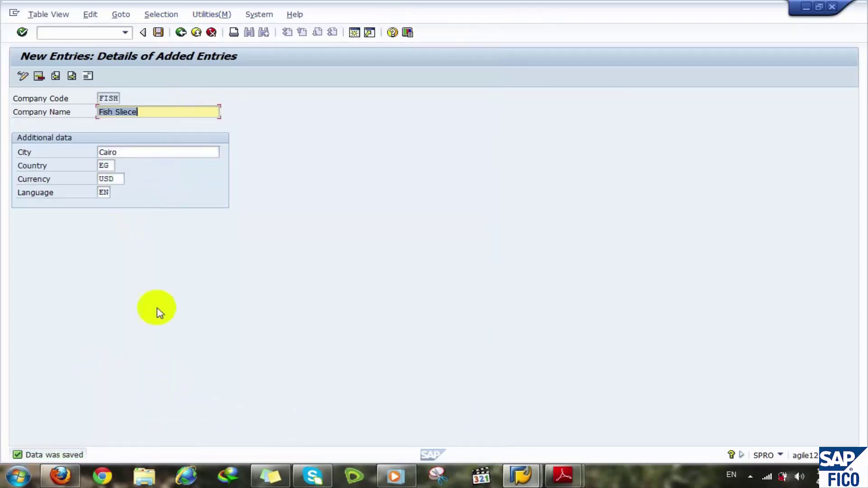
- Leave the company code maintenance and its activity selection to return to the implementation guide structure
left_click(182, 35)
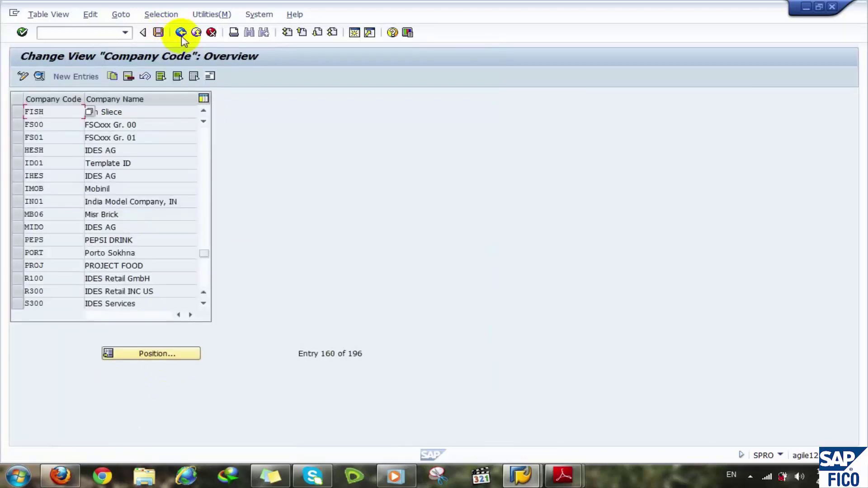
left_click(182, 34)
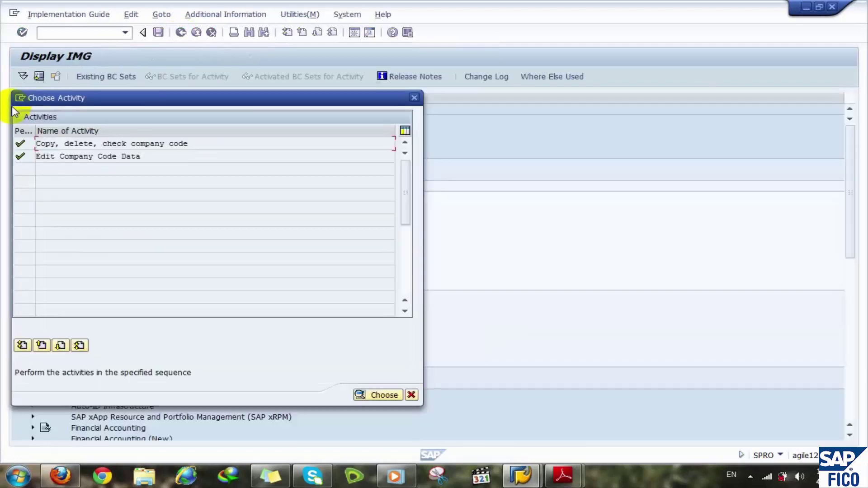
left_click(411, 395)
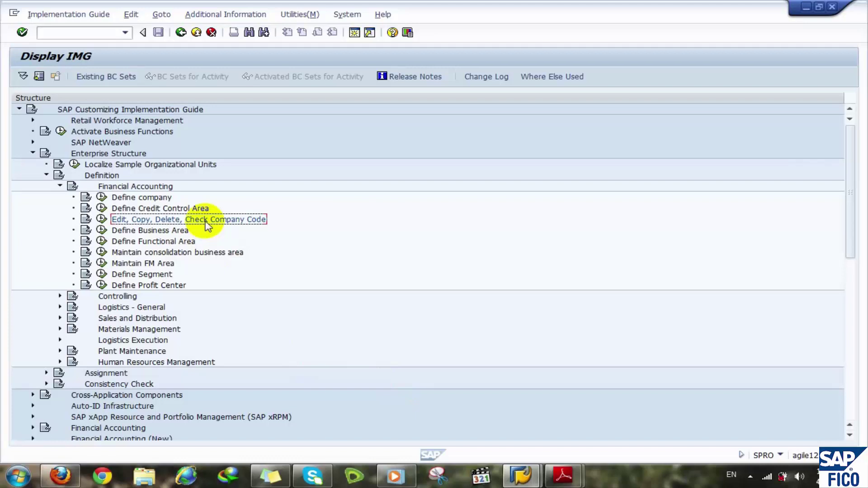
- Collapse the Financial Accounting and Definition branches under Enterprise Structure and go to the Assignment node
left_click(167, 230)
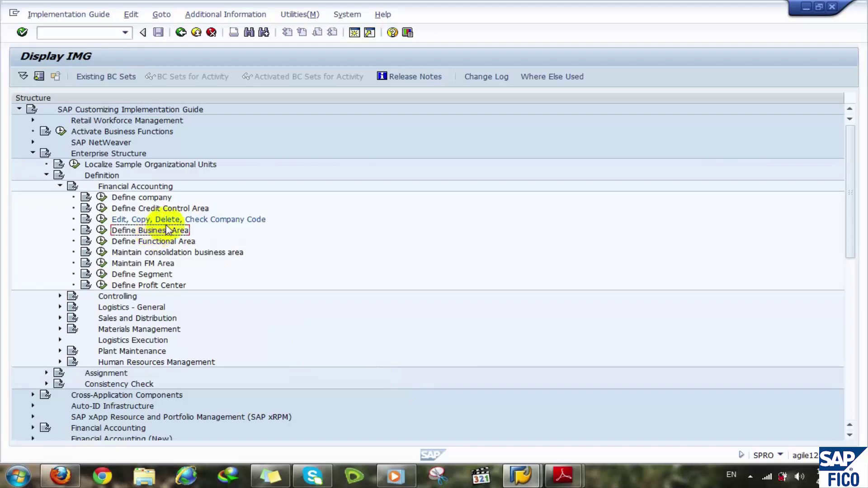
left_click(160, 242)
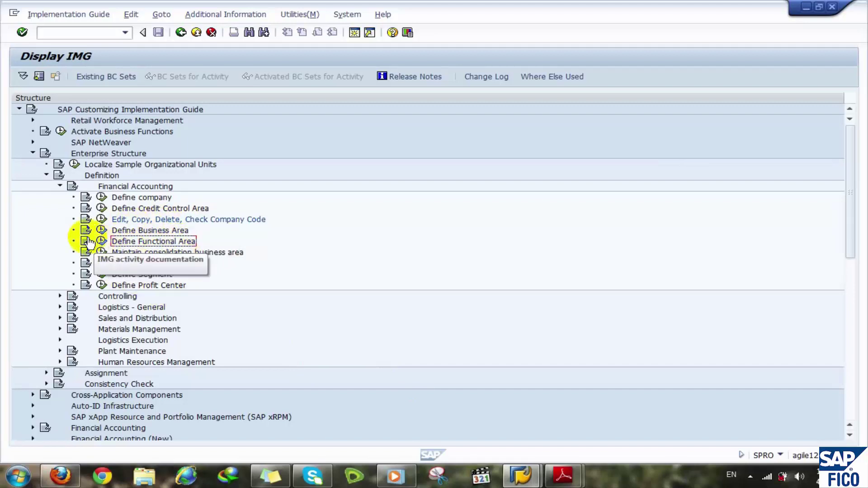
left_click(153, 198)
key("Left")
key("Left")
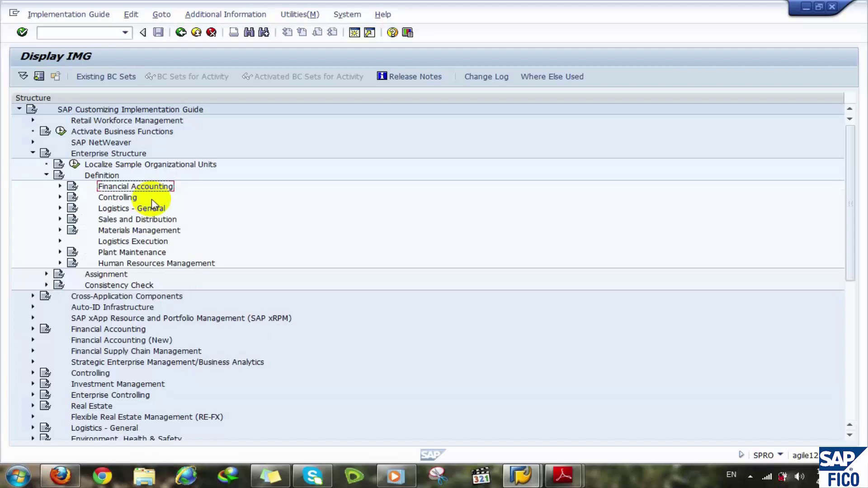
left_click(151, 200)
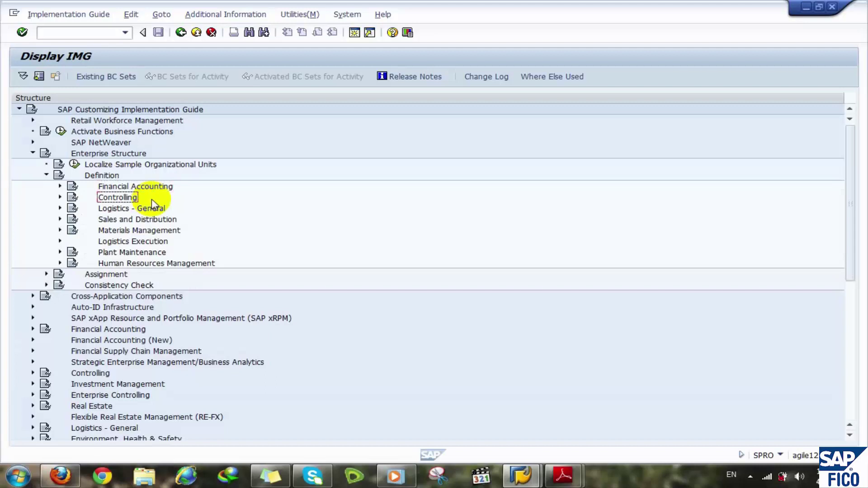
key("Up")
key("Left")
key("Left")
key("Down")
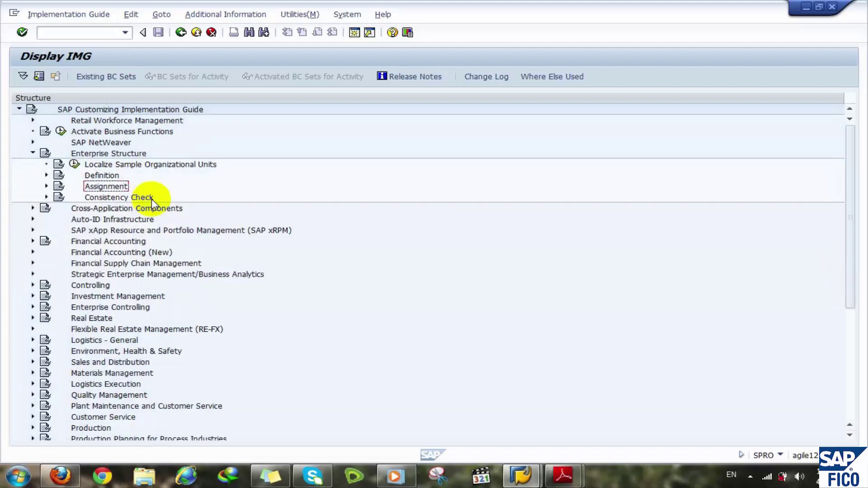
- Expand Financial Accounting under Assignment and open the activity for assigning a company code to a company
key("Right")
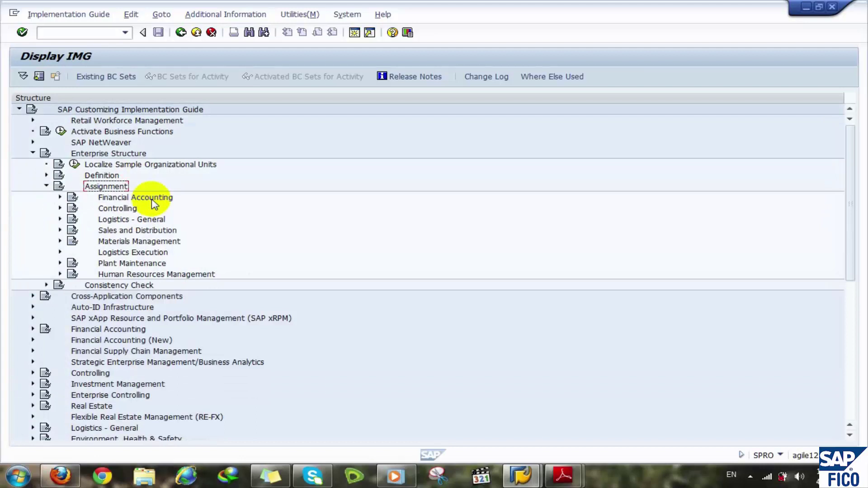
key("Down")
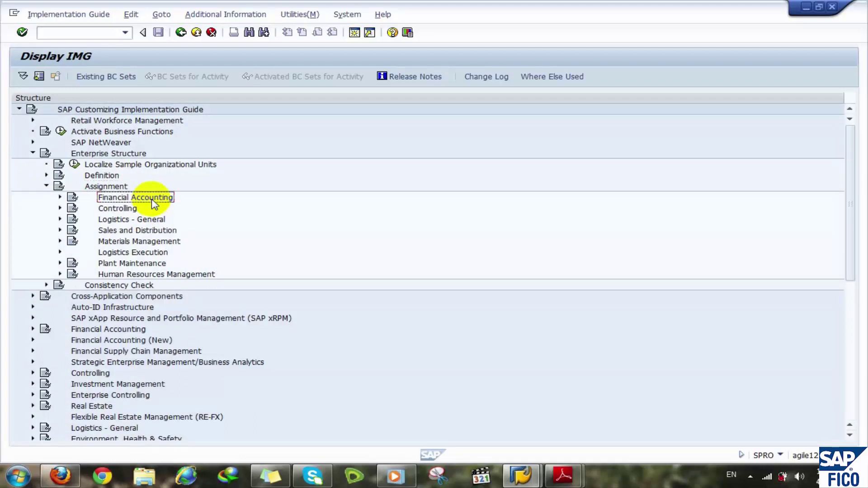
key("Right")
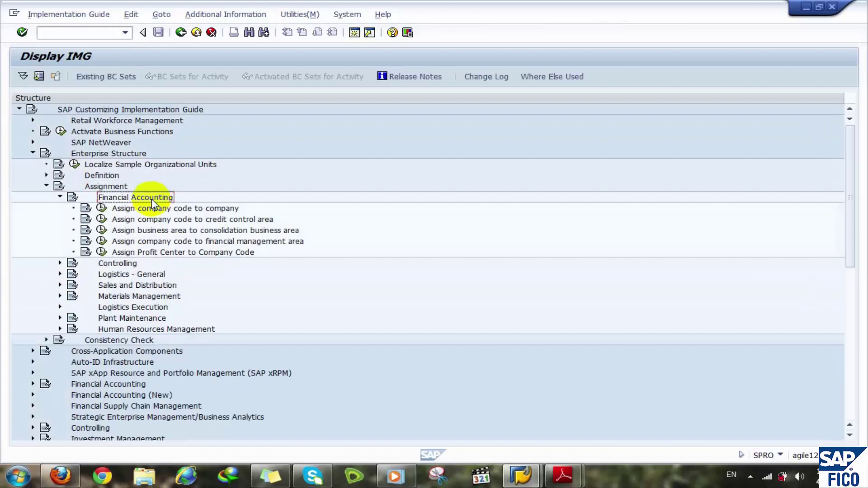
key("Down")
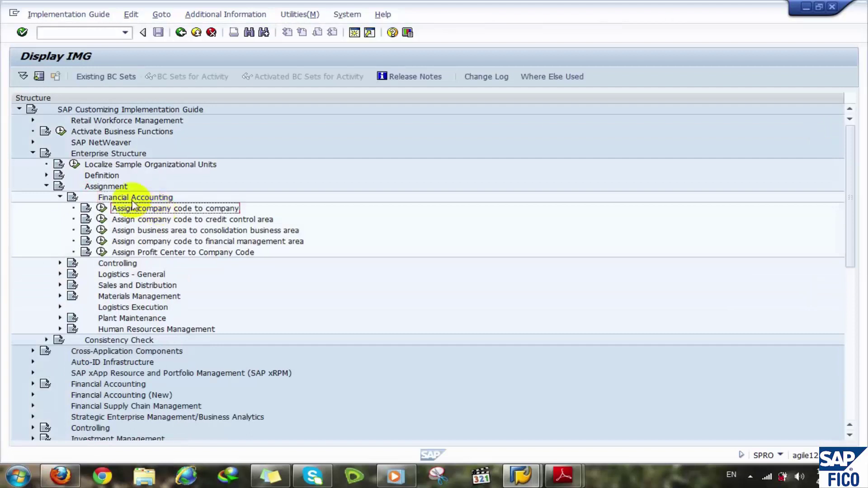
left_click(101, 209)
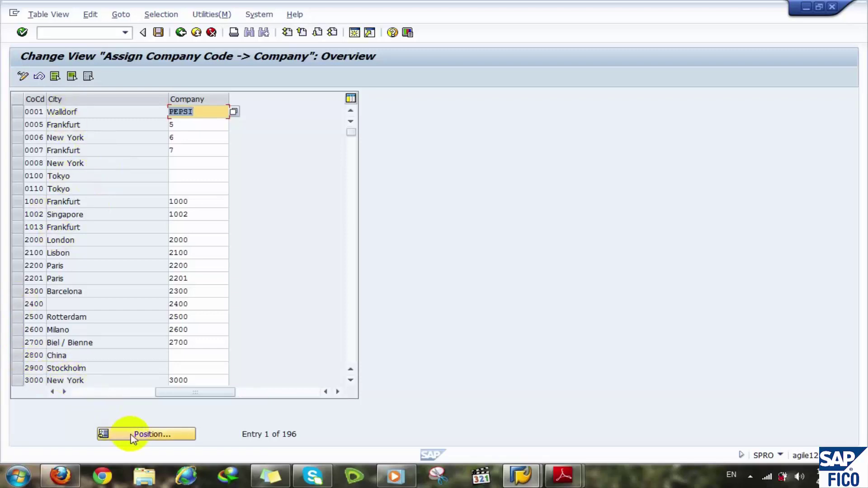
- Locate company code CHLS in the assignment table and open the list of possible companies for it
left_click(353, 295)
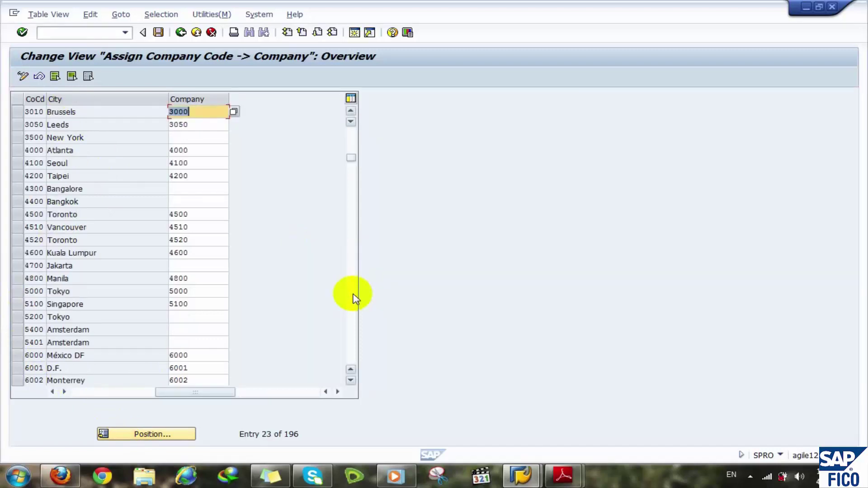
left_click(354, 295)
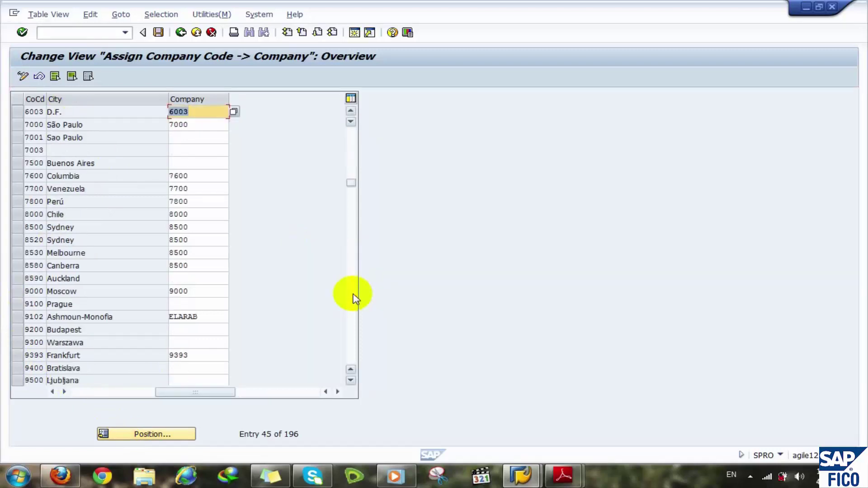
left_click(353, 297)
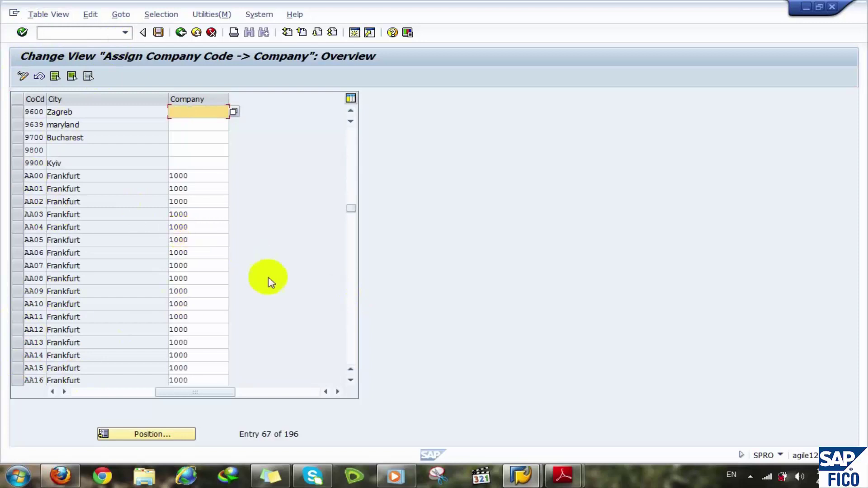
left_click(348, 333)
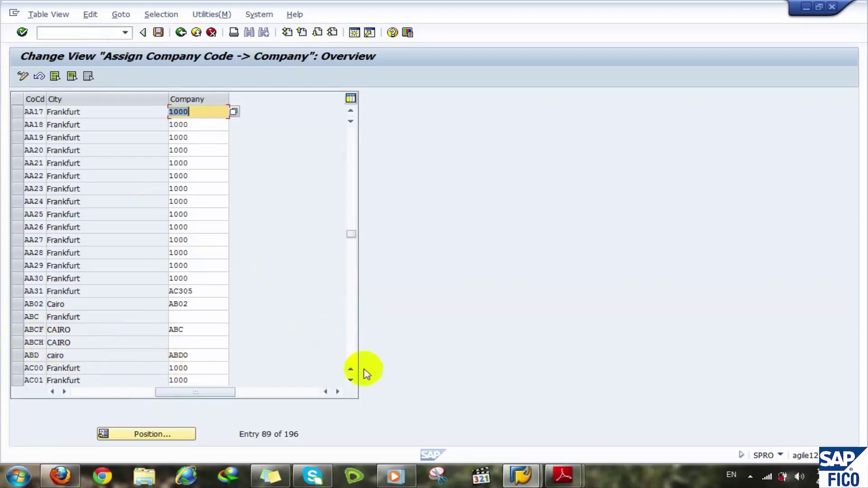
left_click(351, 333)
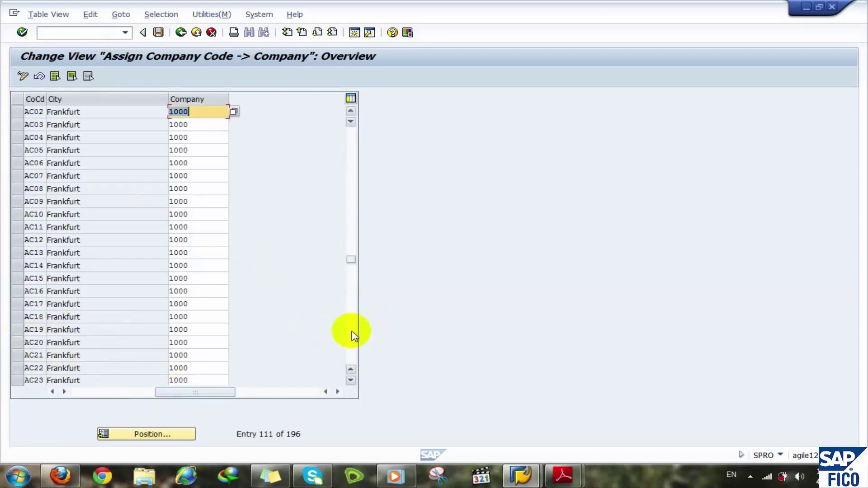
left_click(354, 336)
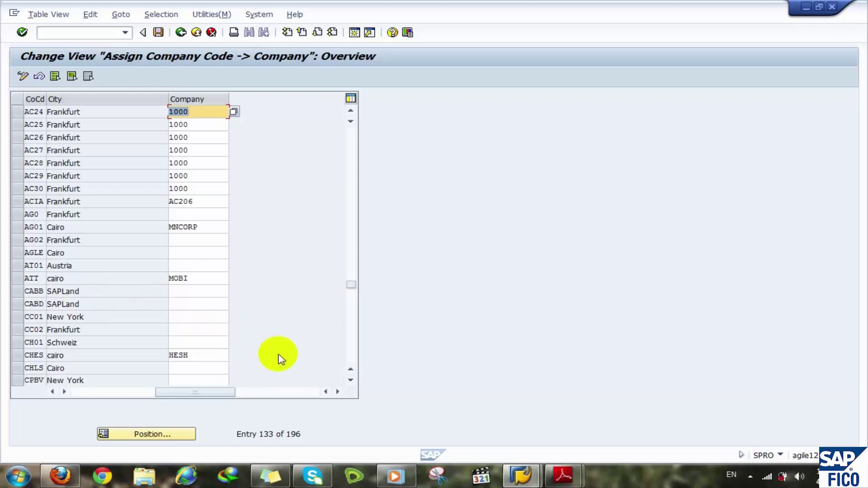
left_click(17, 368)
left_click(18, 368)
left_click(84, 370)
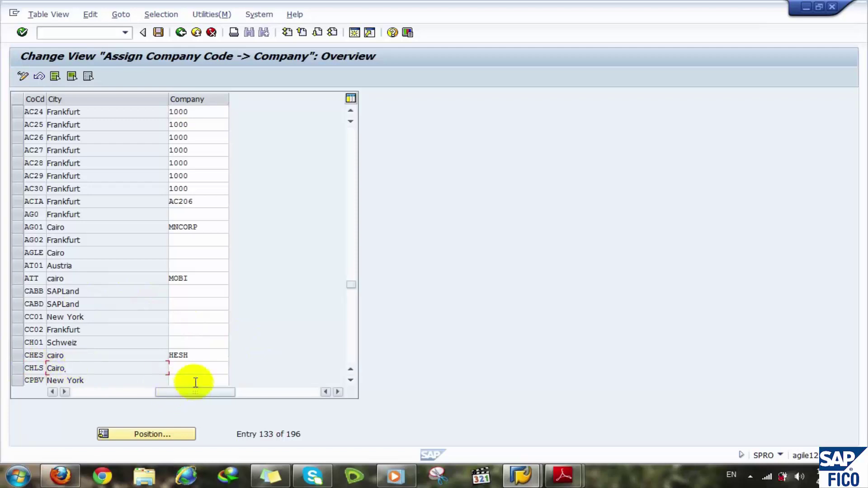
left_click(186, 366)
key("F4")
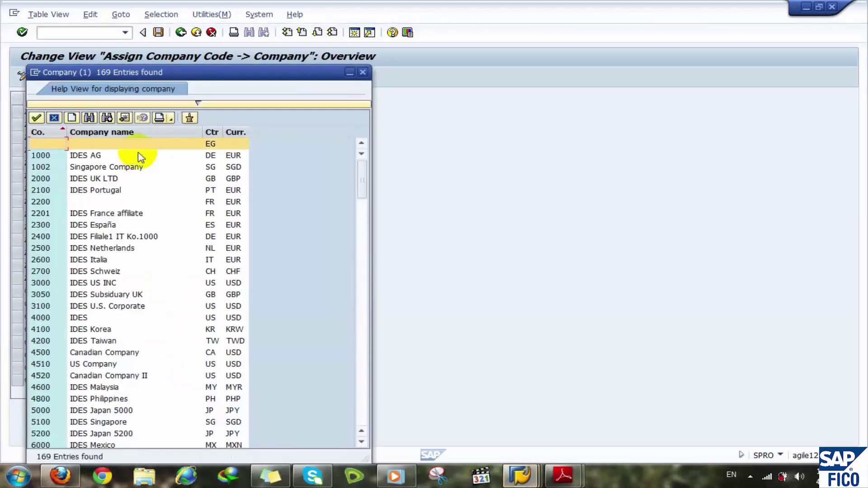
- Find Amer Group in the company list by searching for amer, and assign company AGROUP to company code CHLS
left_click(363, 383)
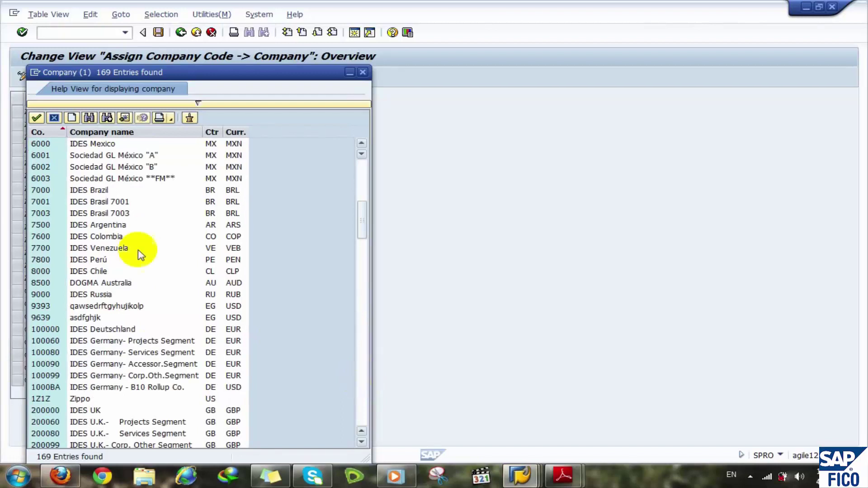
left_click(90, 117)
type("amer")
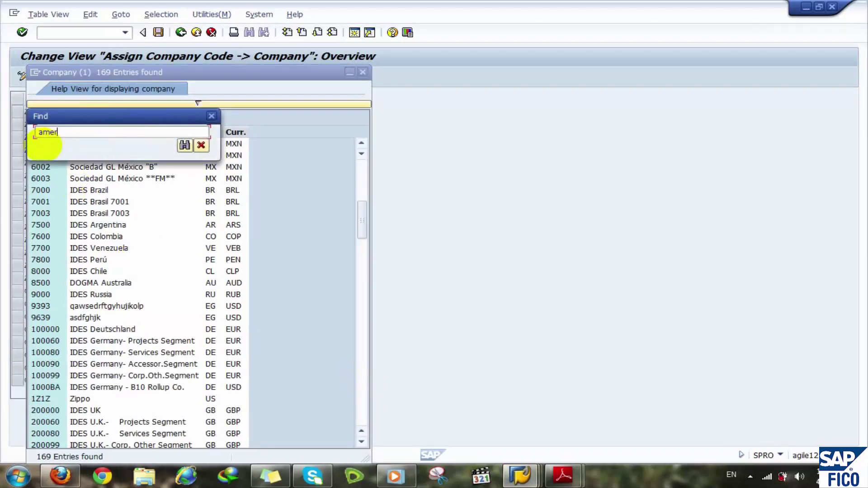
key("Return")
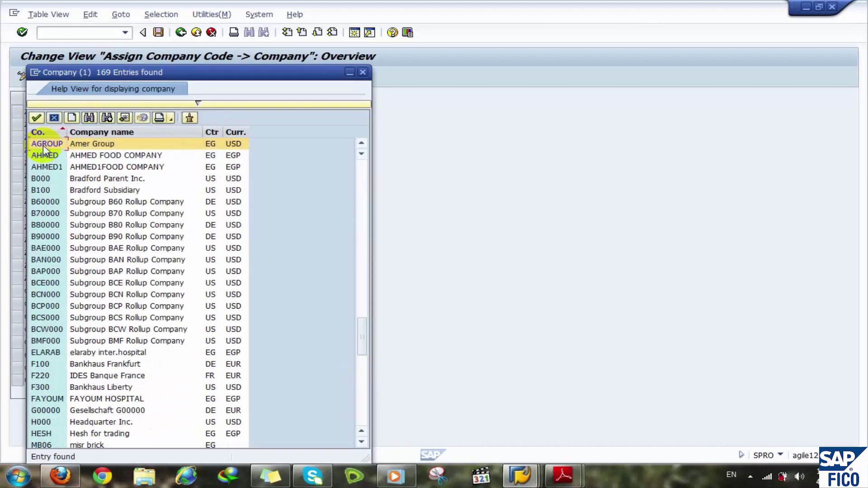
double_click(48, 143)
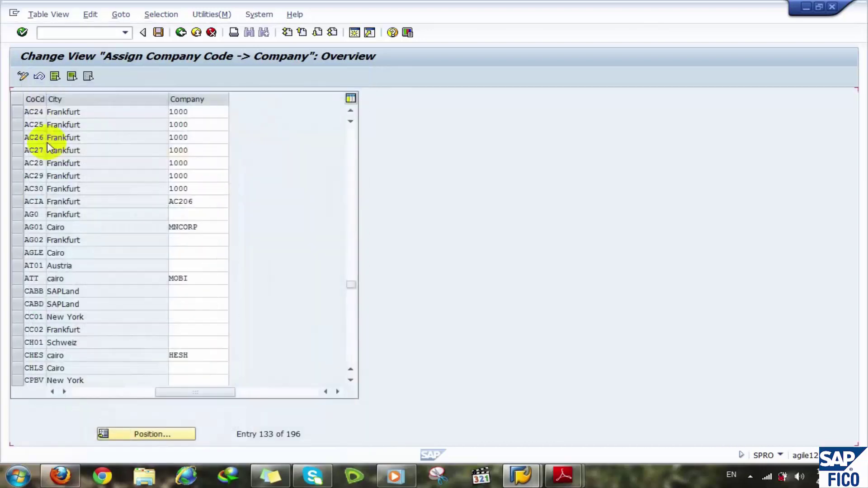
key("Return")
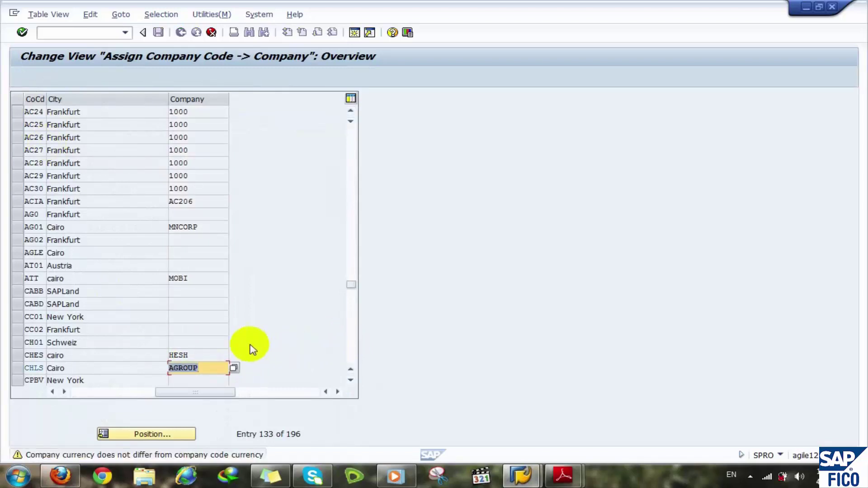
- Locate company code STMR in the assignment table and assign company AGROUP to it
key("Page_Down")
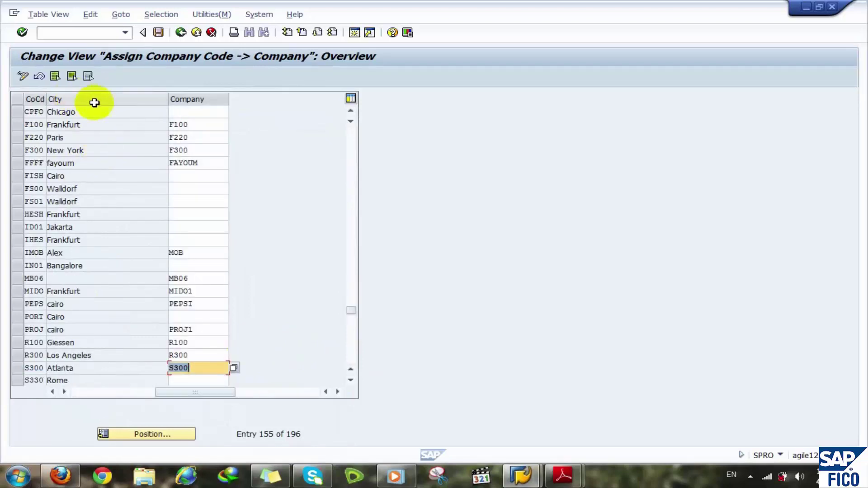
left_click(135, 435)
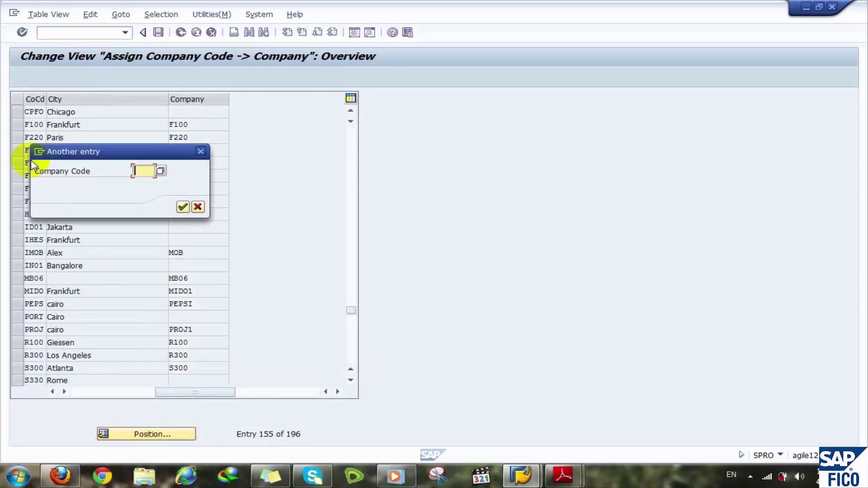
type("st")
key("Down")
key("Return")
key("Return")
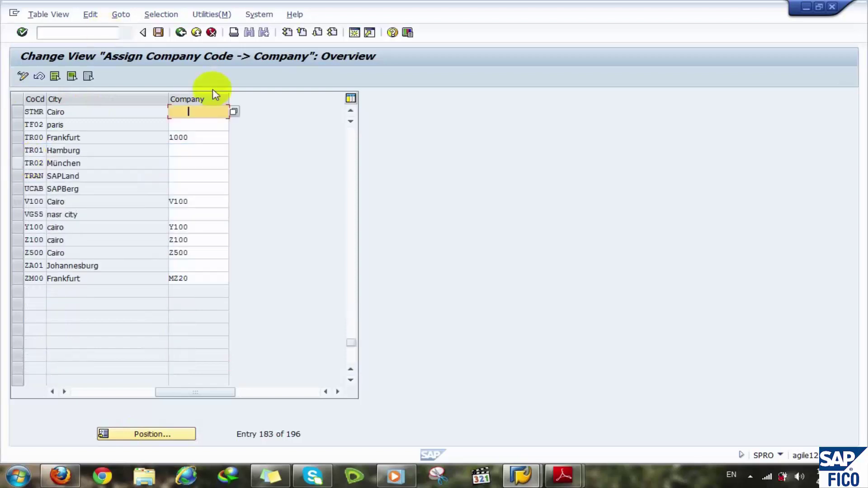
left_click(199, 104)
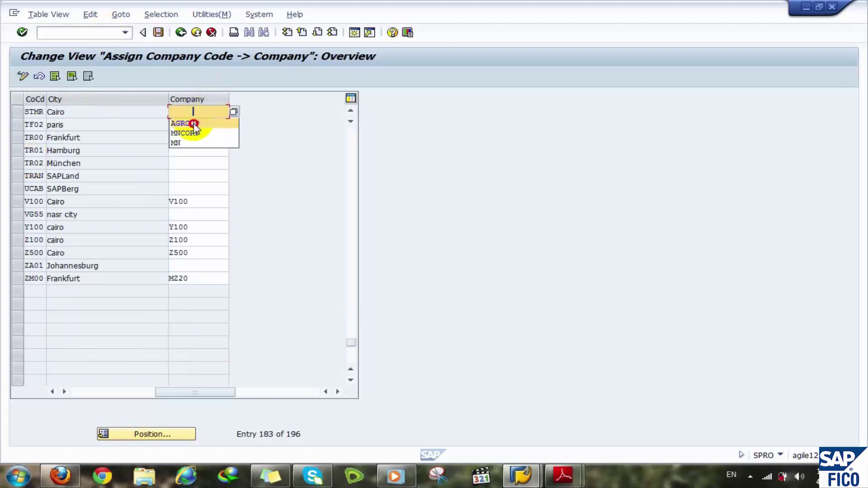
left_click(193, 123)
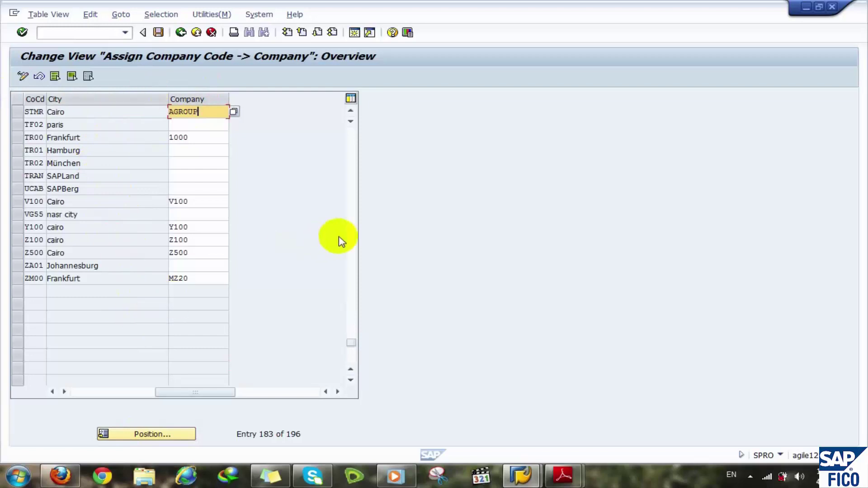
key("Return")
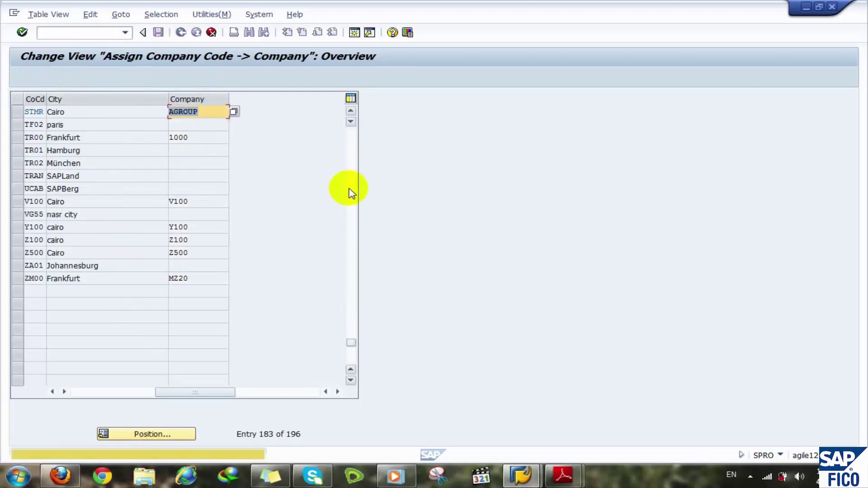
- Find company code PORT in the assignment table and assign company AGROUP to it
left_click(351, 193)
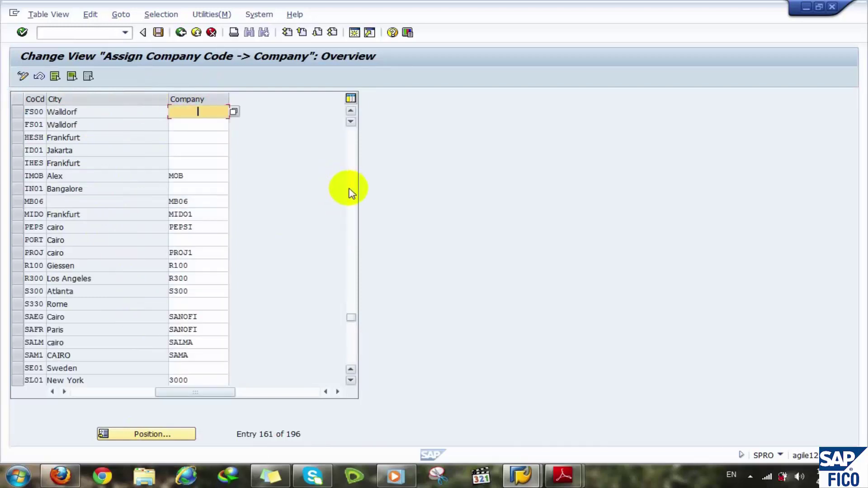
left_click(174, 240)
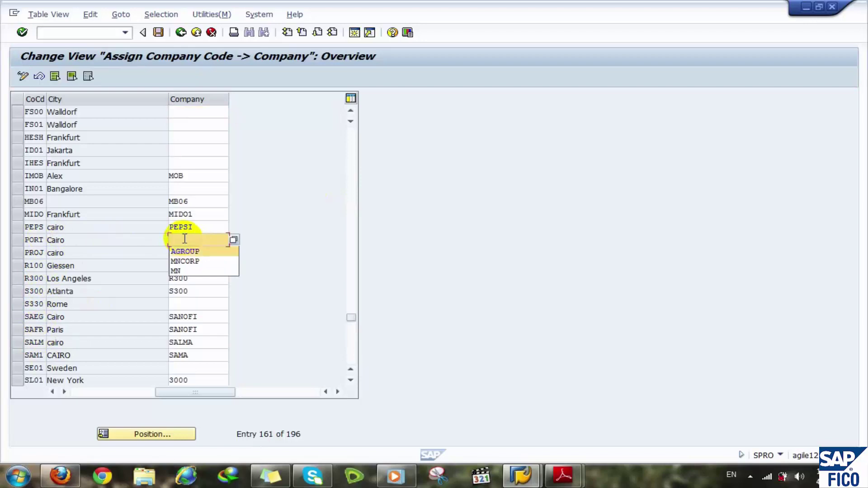
key("Return")
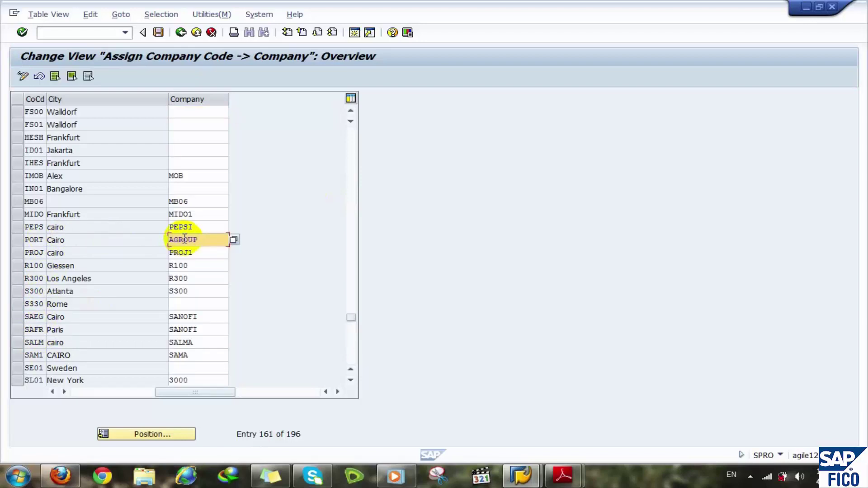
key("Return")
- Assign company AGROUP to company code FISH and save the assignments under the FI - CO customizing request
left_click(353, 148)
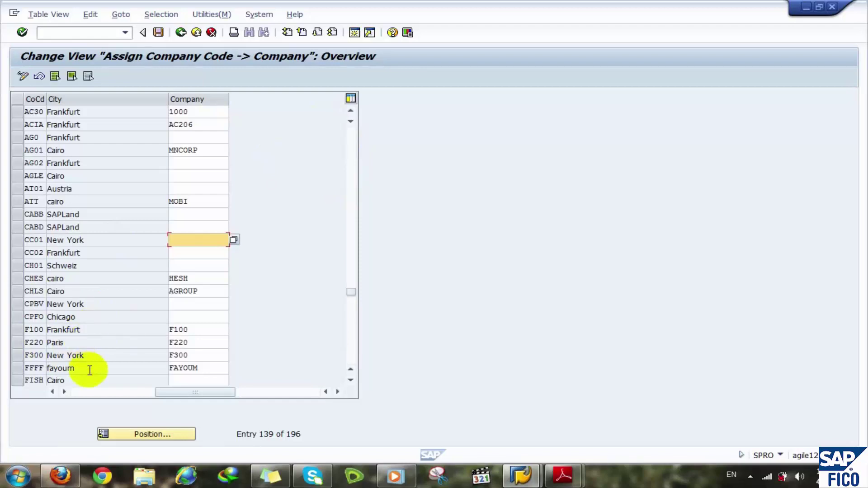
left_click(182, 380)
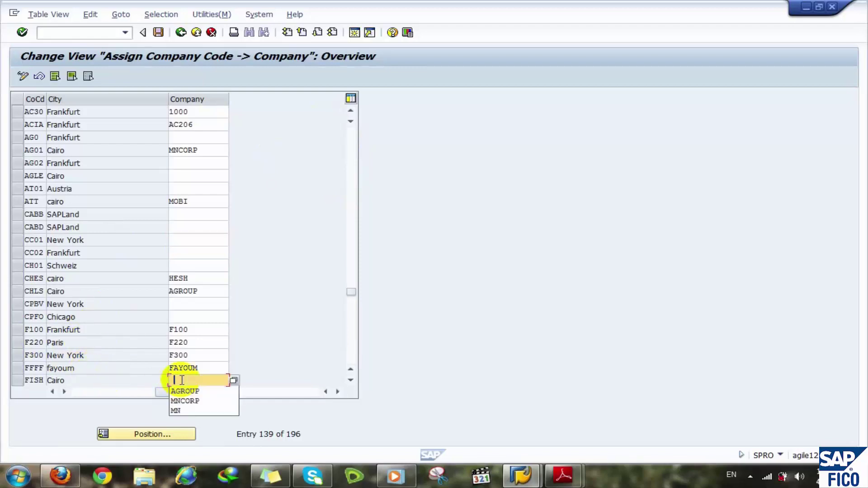
left_click(184, 391)
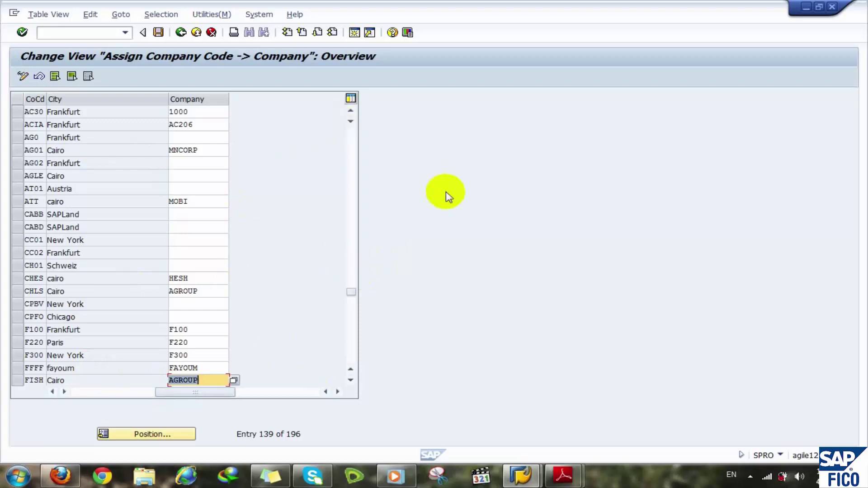
left_click(159, 32)
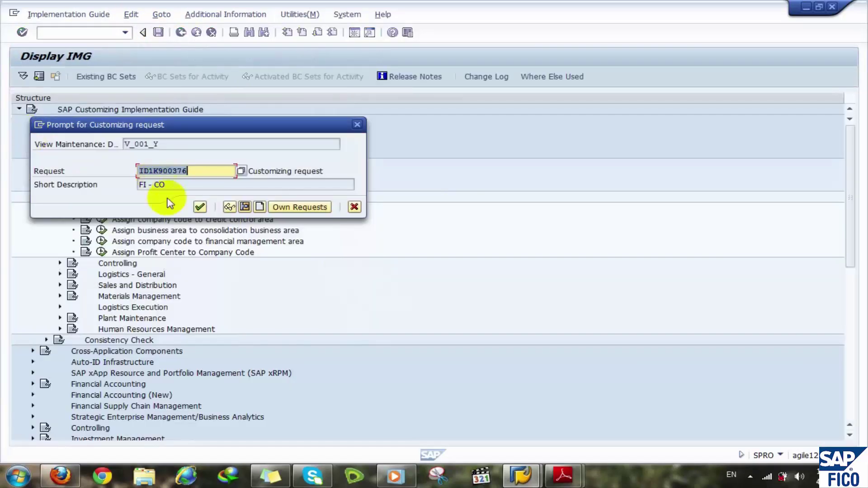
left_click(199, 206)
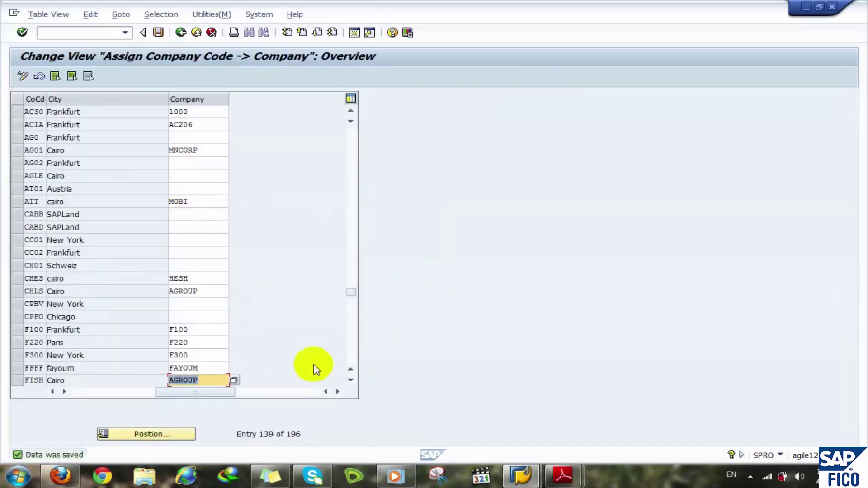
- Look over the company code assignments and return to the implementation guide structure
left_click(352, 329)
left_click(355, 239)
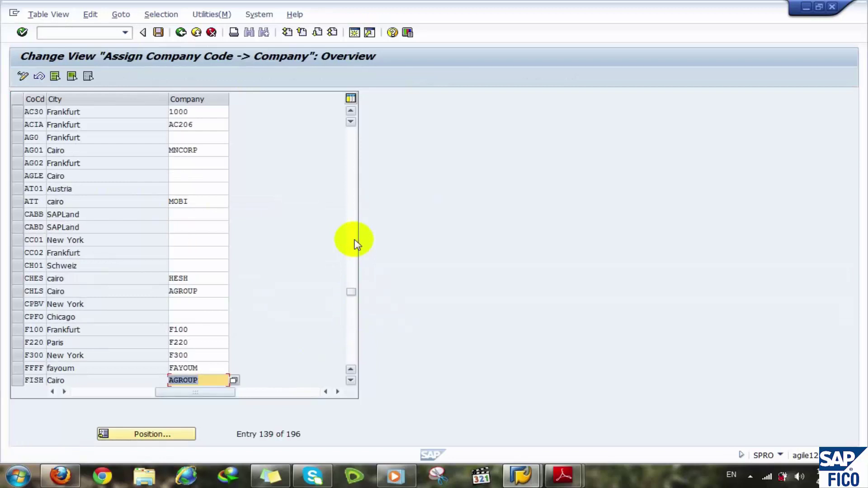
left_click(354, 240)
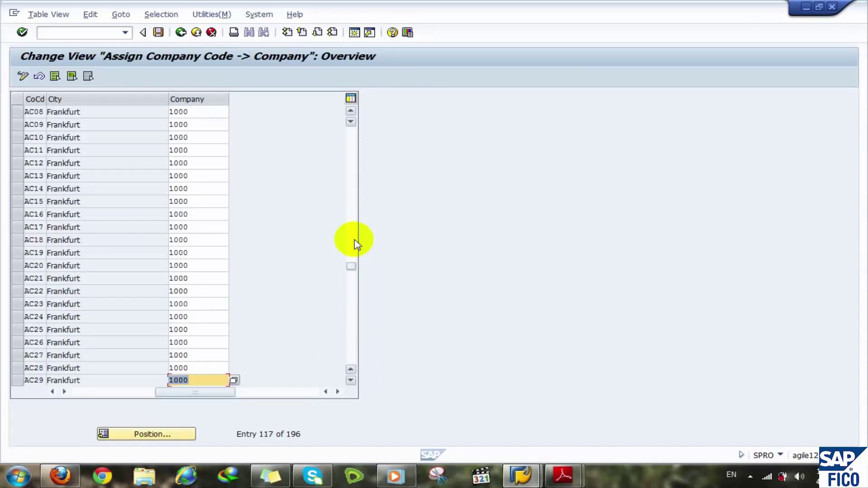
left_click(181, 32)
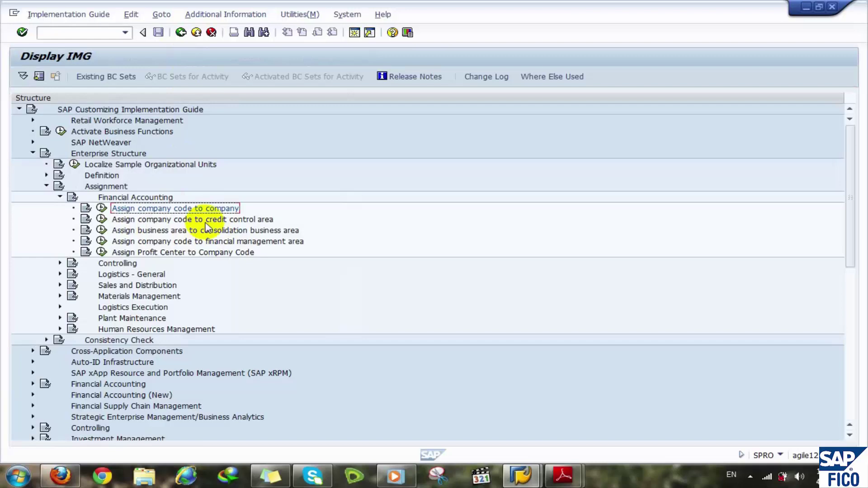
- Collapse the Financial Accounting and Assignment branches and the Enterprise Structure node in the implementation guide
left_click(168, 231)
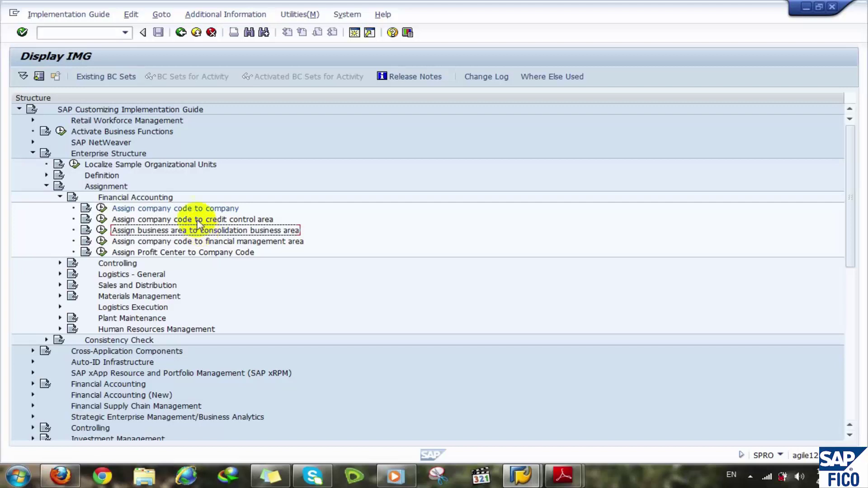
key("Left")
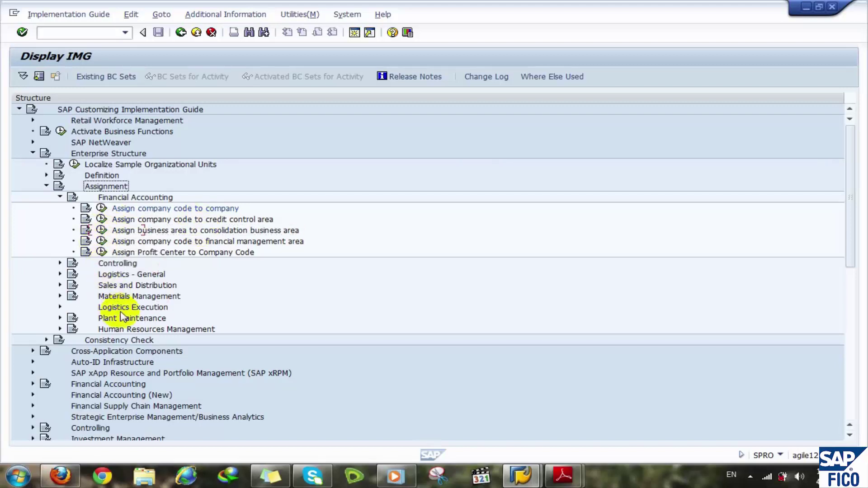
key("Down")
key("Down")
key("Down")
key("Left")
key("Left")
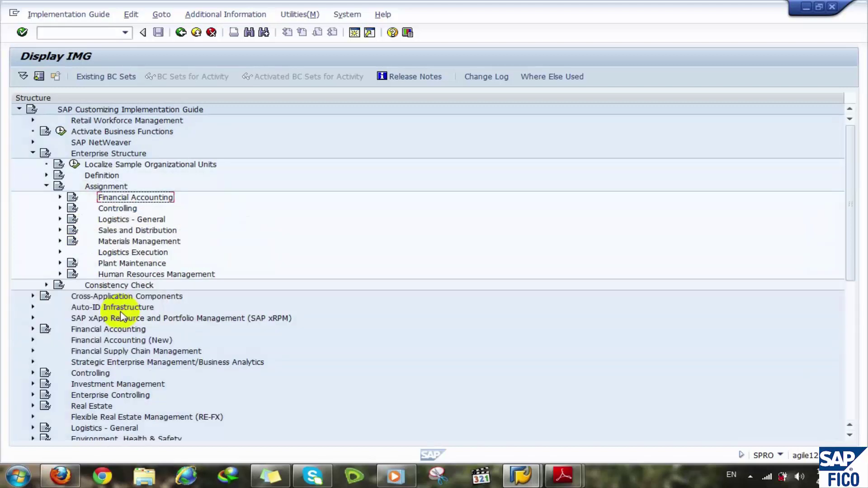
key("Left")
key("Left")
key("Left")
key("Left")
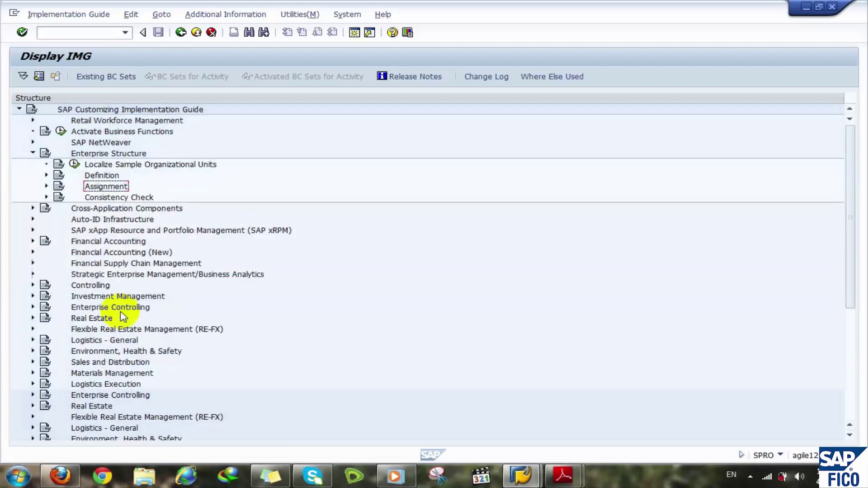
- Expand Financial Accounting (New) in the implementation guide and go to Financial Accounting Global Settings (New)
key("Down")
key("Down")
key("Down")
key("Down")
key("Down")
key("Right")
key("Down")
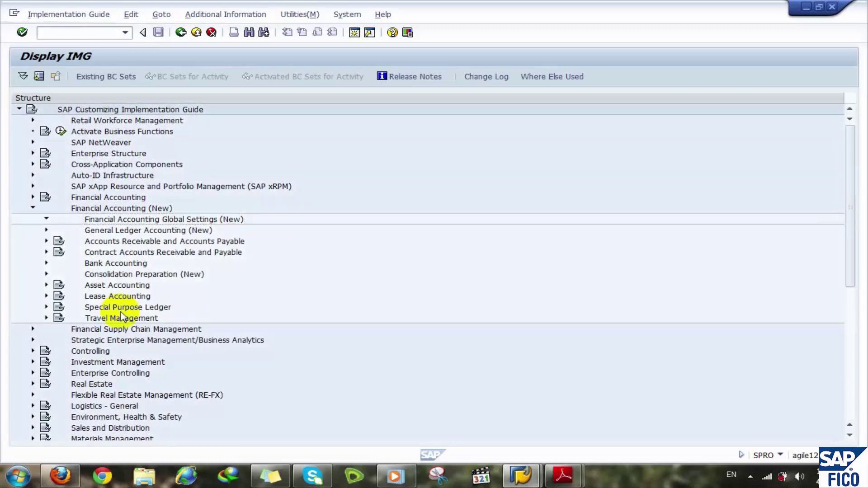
- Expand Global Parameters for Company Code under Financial Accounting Global Settings (New) and open the Enter Global Parameters activity
key("Right")
key("Down")
key("Down")
key("Right")
key("Down")
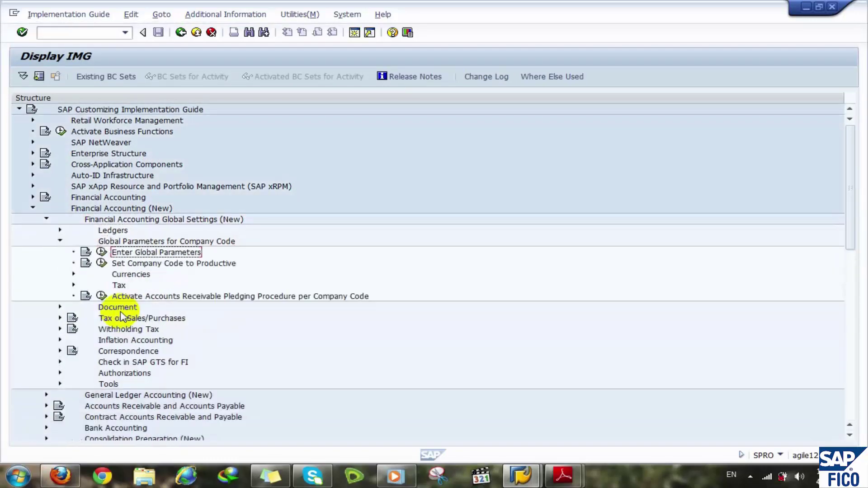
left_click(102, 253)
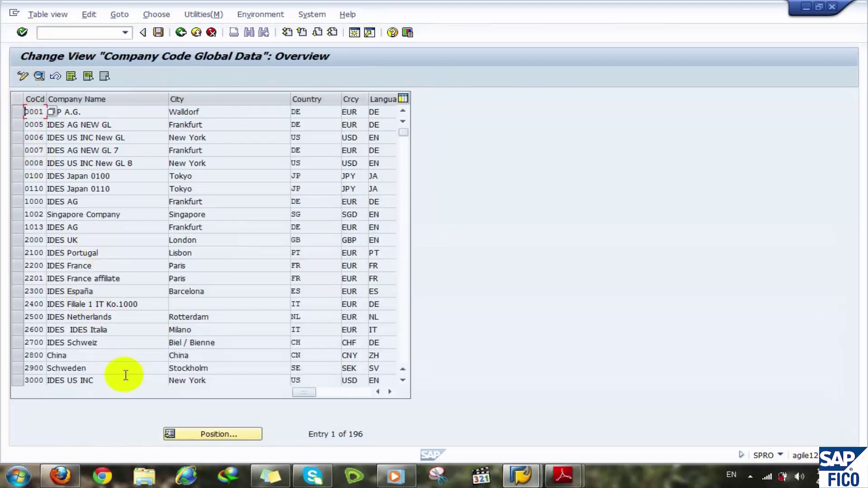
- Locate company code FISH in the global data table, open its details and check the company assigned to it
left_click(214, 430)
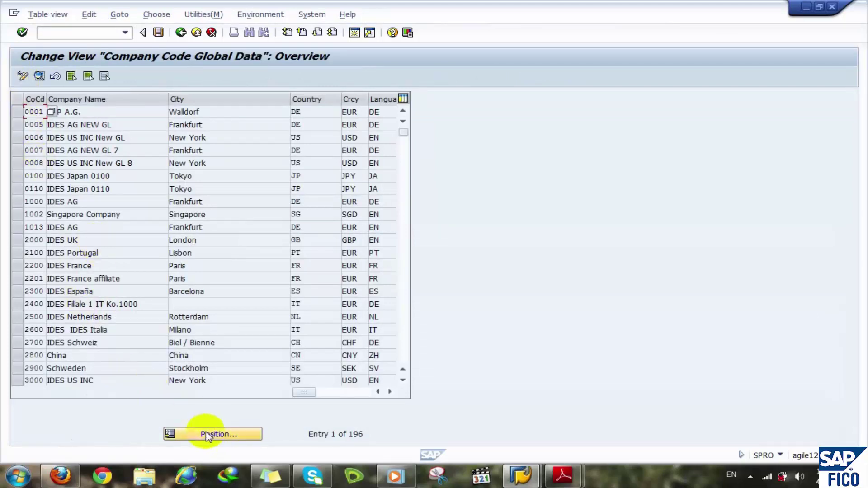
type("fcfs")
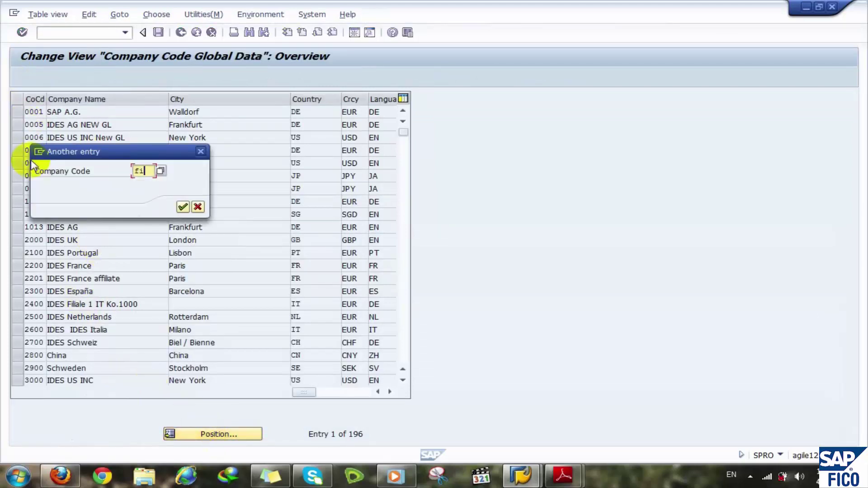
key("Return")
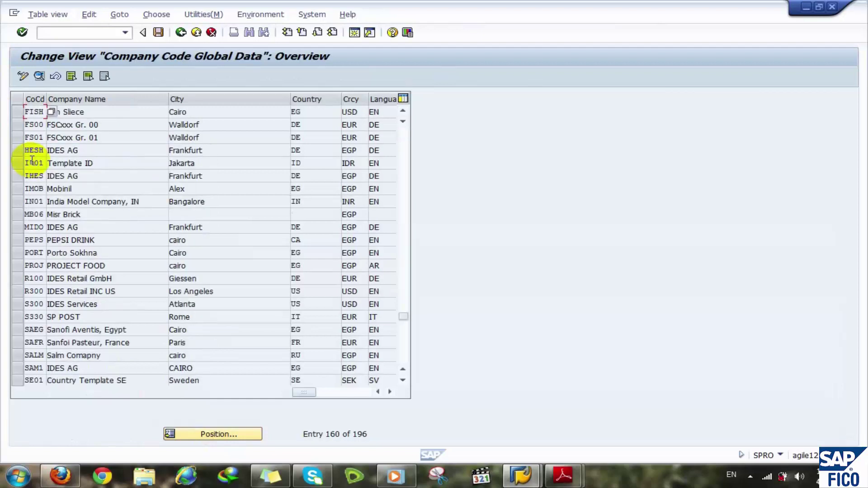
double_click(36, 113)
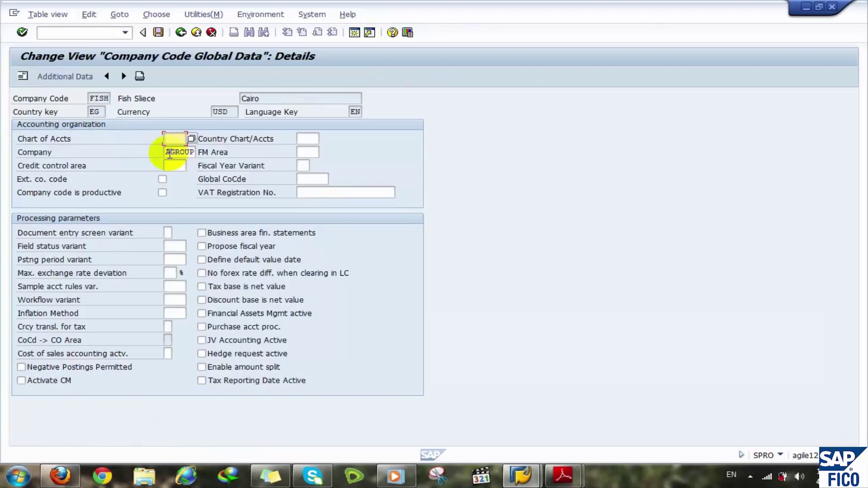
left_click(186, 103)
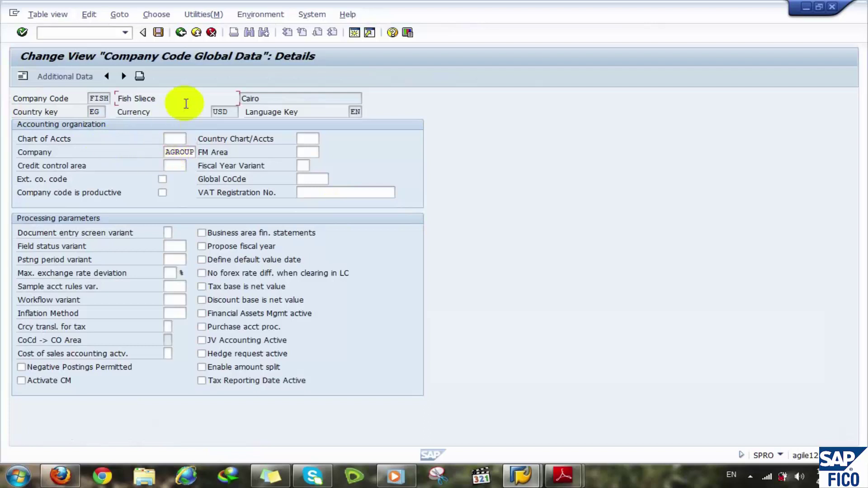
left_click(199, 154)
double_click(199, 154)
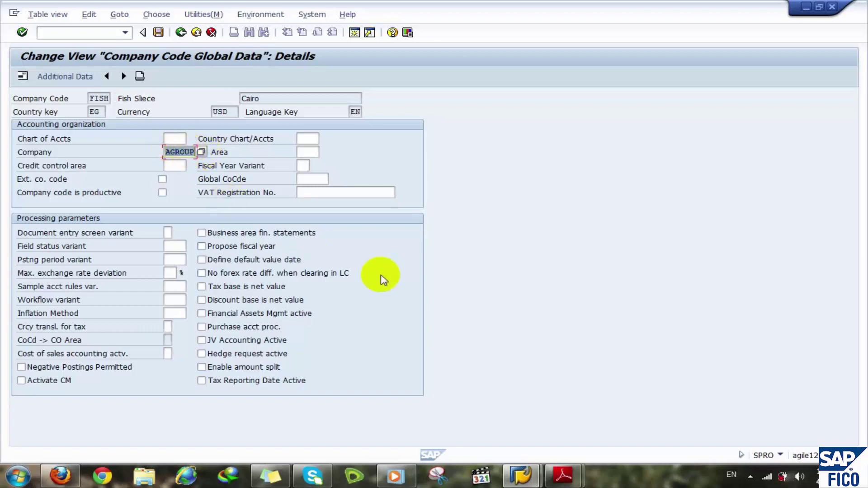
- Try to enable business area financial statements for company code FISH and save, and discard the entry
left_click(201, 233)
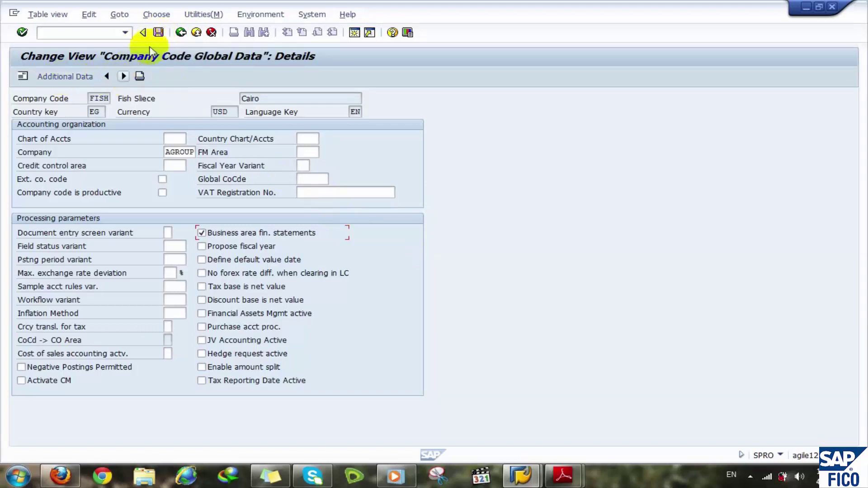
left_click(158, 32)
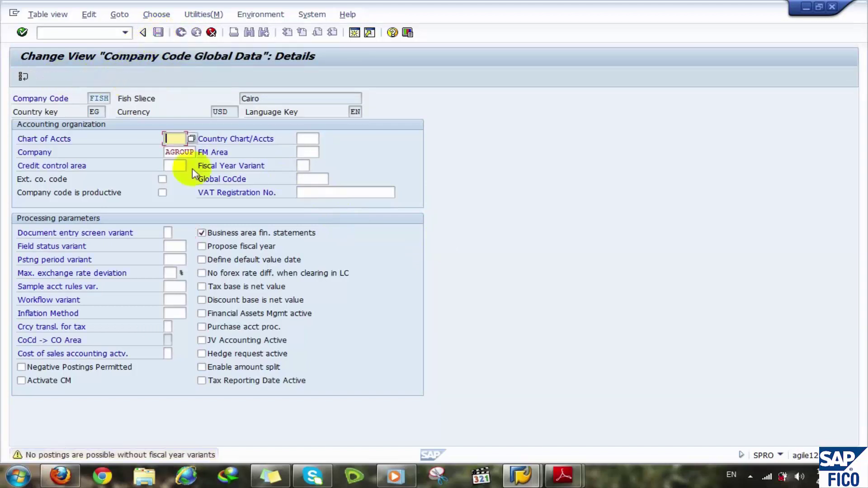
left_click(202, 232)
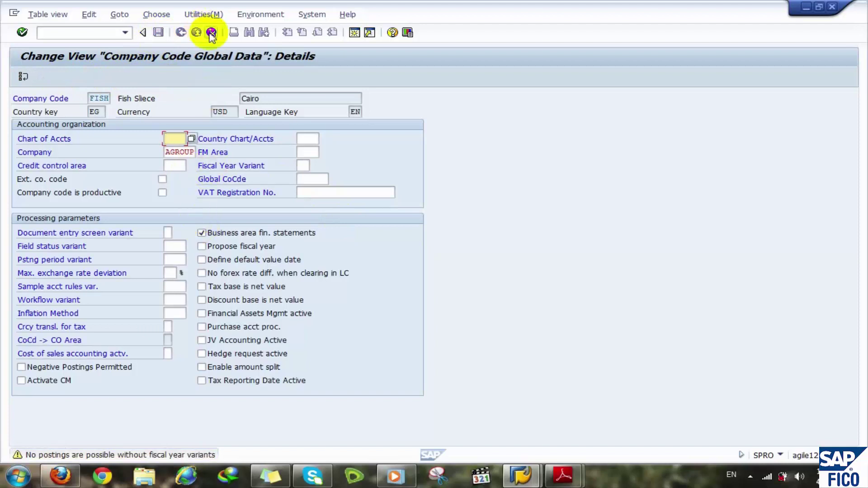
key("F12")
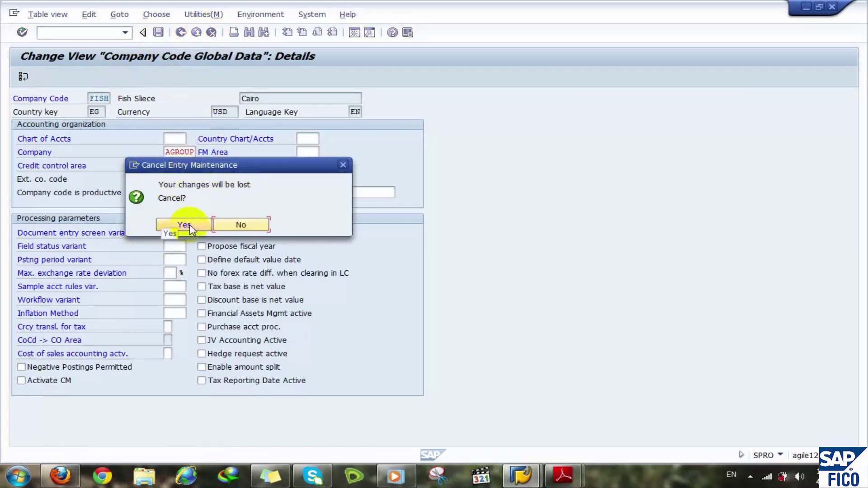
left_click(239, 225)
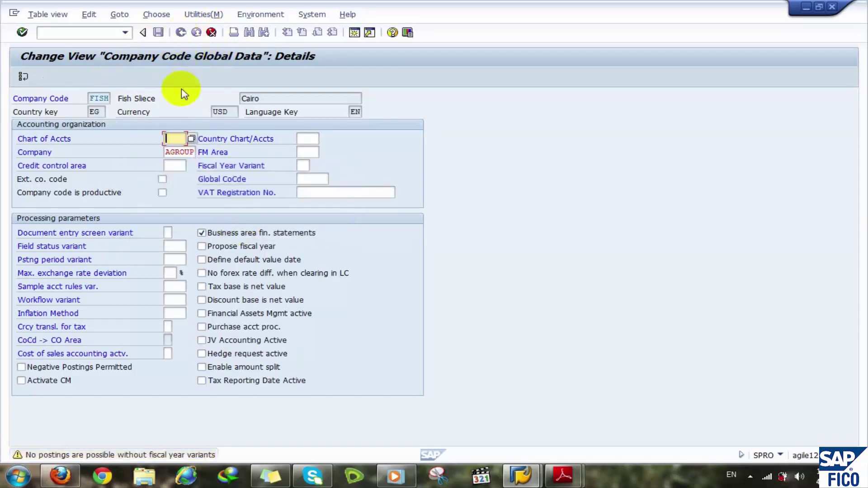
left_click(175, 137)
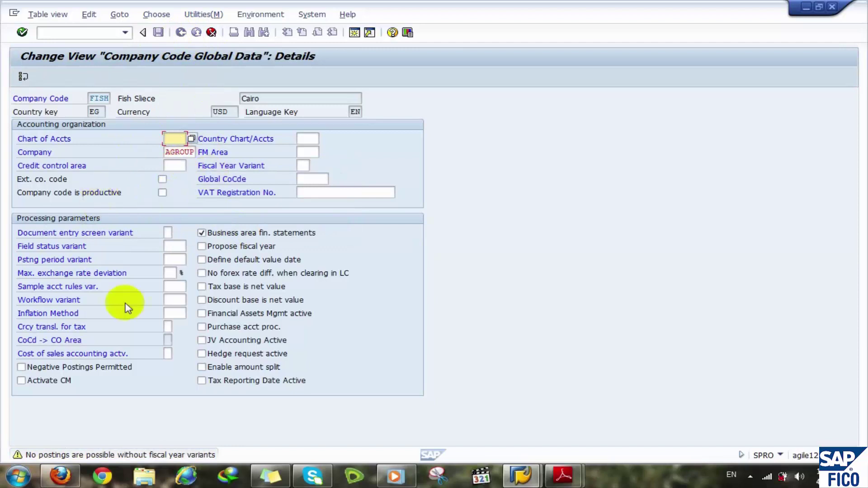
left_click(211, 32)
left_click(181, 225)
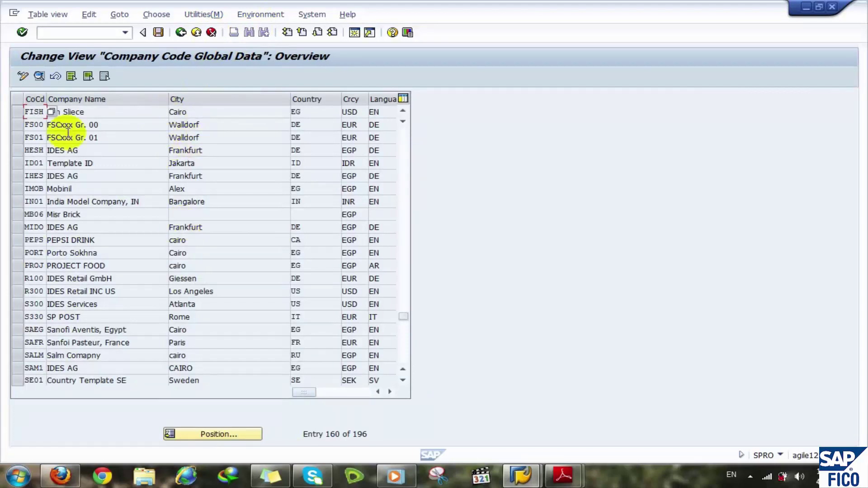
- Return to the implementation guide and collapse the Global Parameters for Company Code and Financial Accounting Global Settings (New) branches
left_click(181, 32)
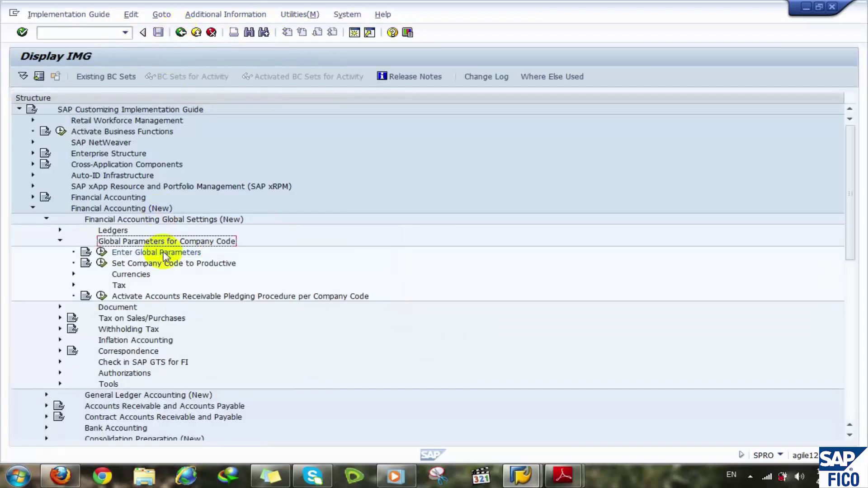
key("Left")
key("Left")
key("Left")
key("Left")
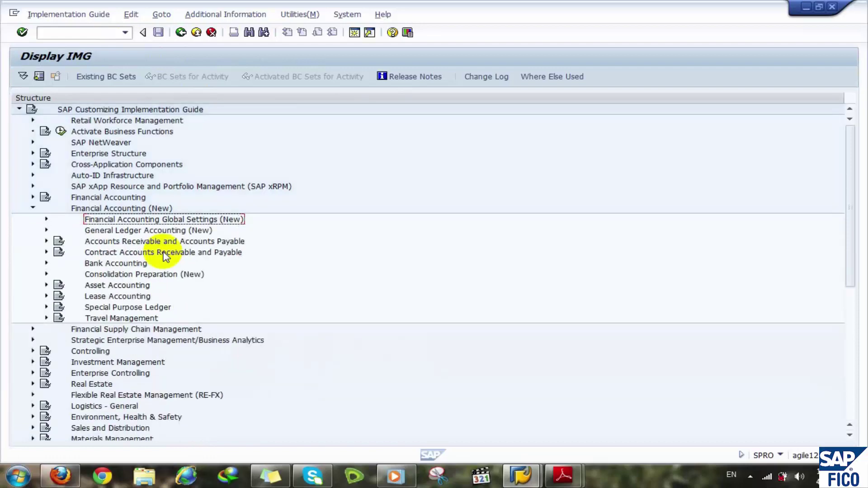